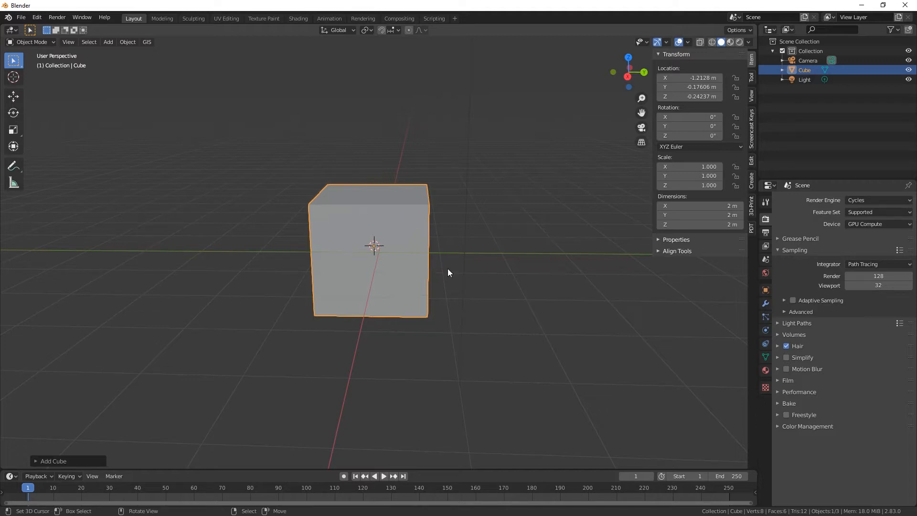
- Enable the Screencast Keys display and return to the cube's transform properties
{"action": "middle_click_drag", "start_coordinate": [457, 332], "coordinate": [529, 320]}
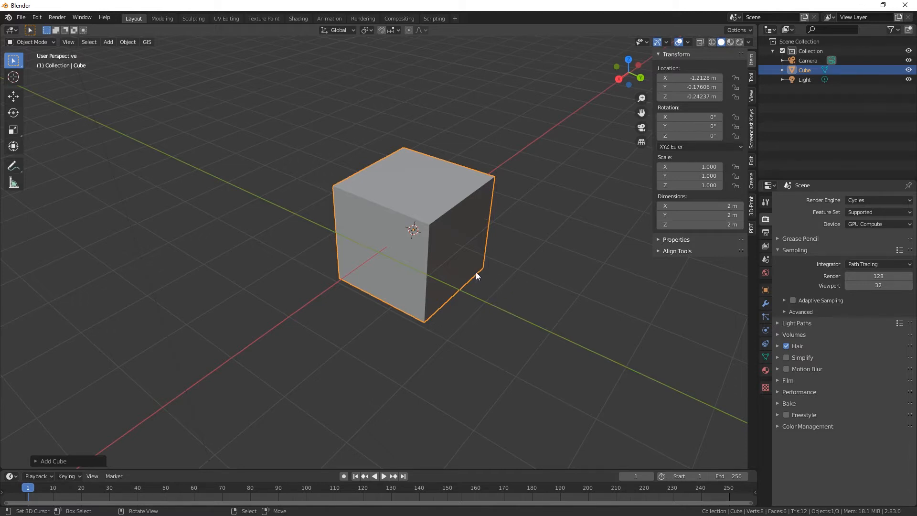
{"action": "right_click", "coordinate": [463, 212]}
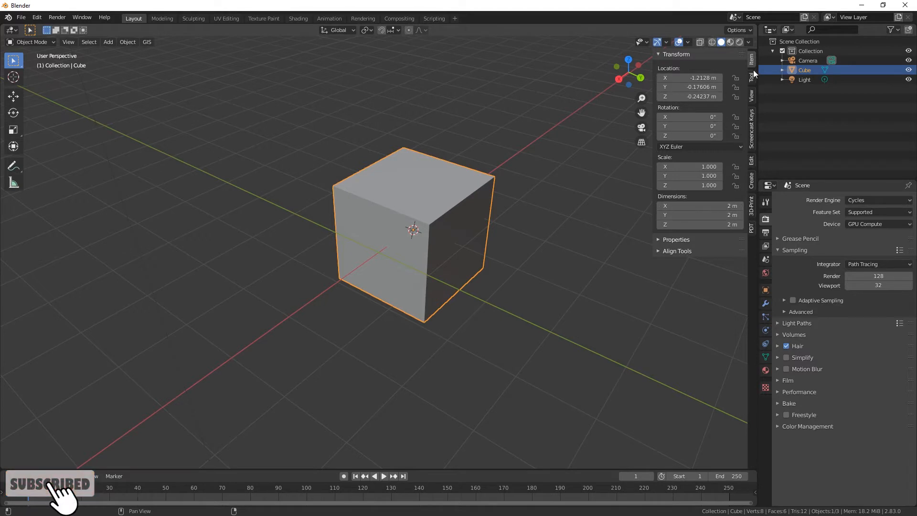
{"action": "left_click", "coordinate": [752, 125]}
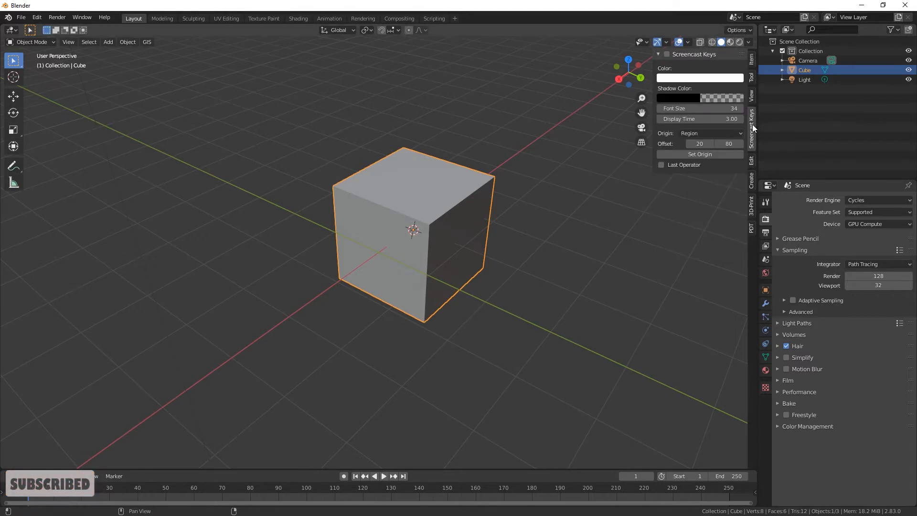
{"action": "left_click", "coordinate": [667, 54]}
{"action": "left_click", "coordinate": [751, 59]}
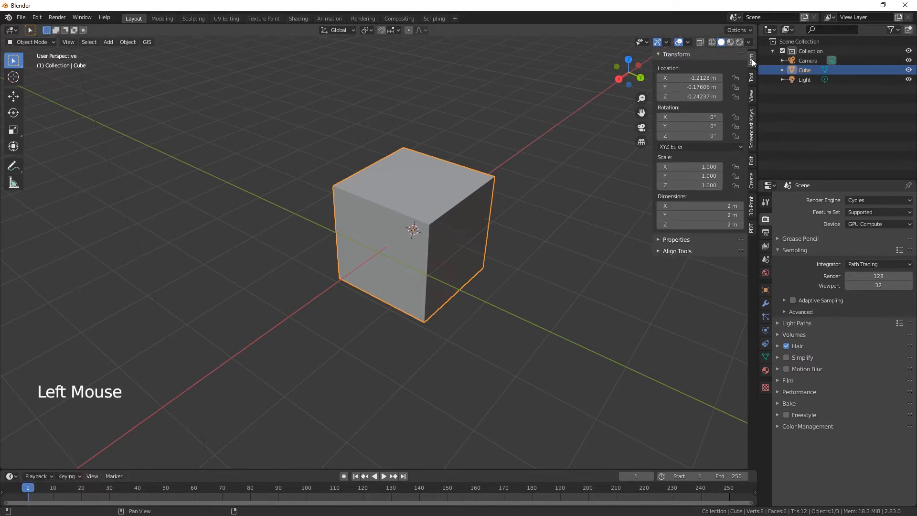
- Set the cube's dimensions to 0.1 m in X, 1.8 m in Y and 1.2 m in Z
{"action": "double_click", "coordinate": [695, 205]}
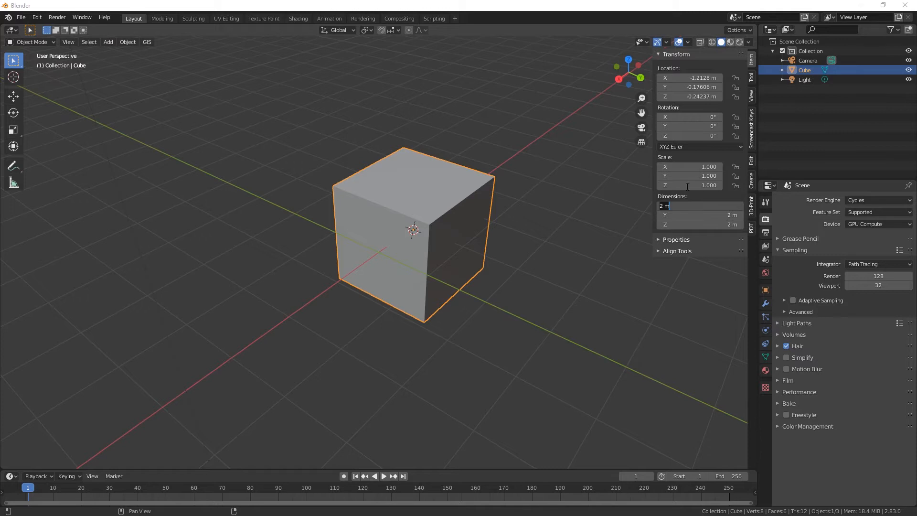
{"action": "left_click", "coordinate": [683, 205]}
{"action": "left_click_drag", "start_coordinate": [664, 206], "coordinate": [634, 206]}
{"action": "type", "text": "0.1"}
{"action": "key", "text": "Tab"}
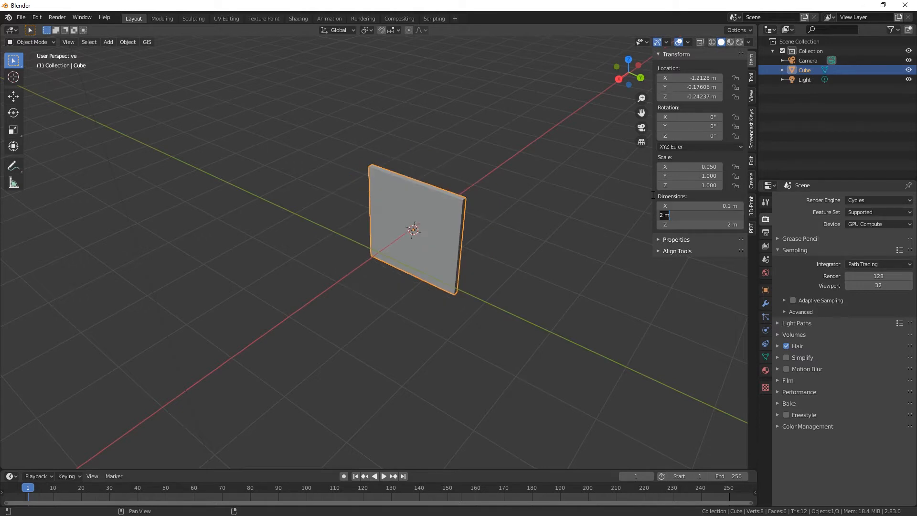
{"action": "type", "text": "1.8"}
{"action": "key", "text": "Tab"}
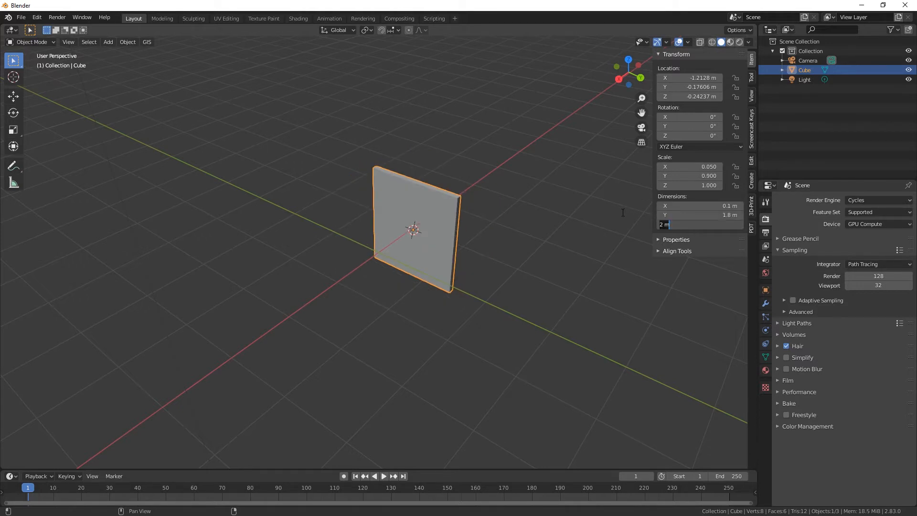
{"action": "left_click", "coordinate": [752, 133]}
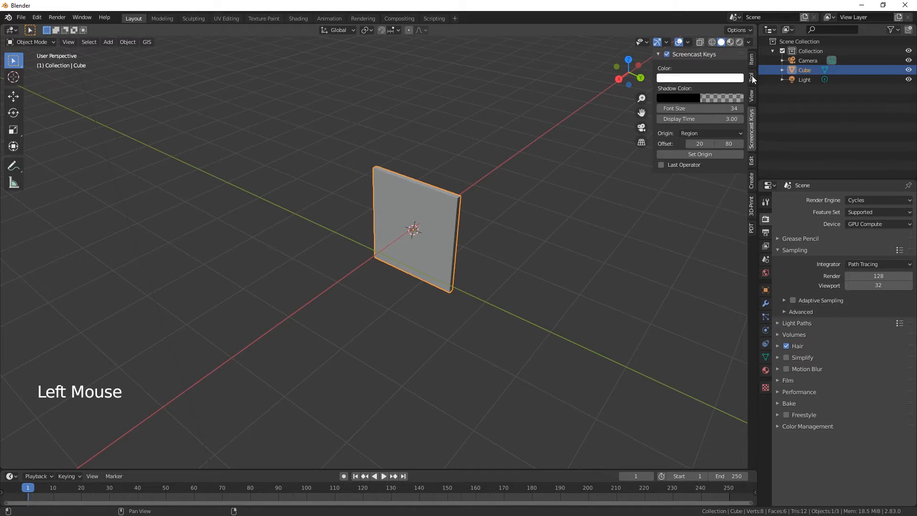
{"action": "left_click", "coordinate": [751, 60]}
{"action": "left_click", "coordinate": [718, 224]}
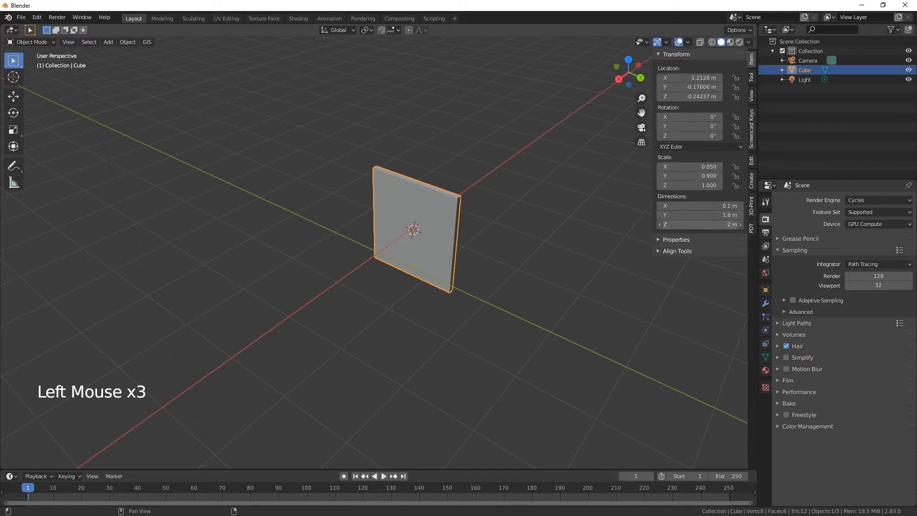
{"action": "type", "text": "1.2"}
{"action": "key", "text": "Return"}
- Move the thin panel up to about Z -0.07 m and along the X axis to about 0.02 m
{"action": "middle_click_drag", "start_coordinate": [463, 317], "coordinate": [454, 294]}
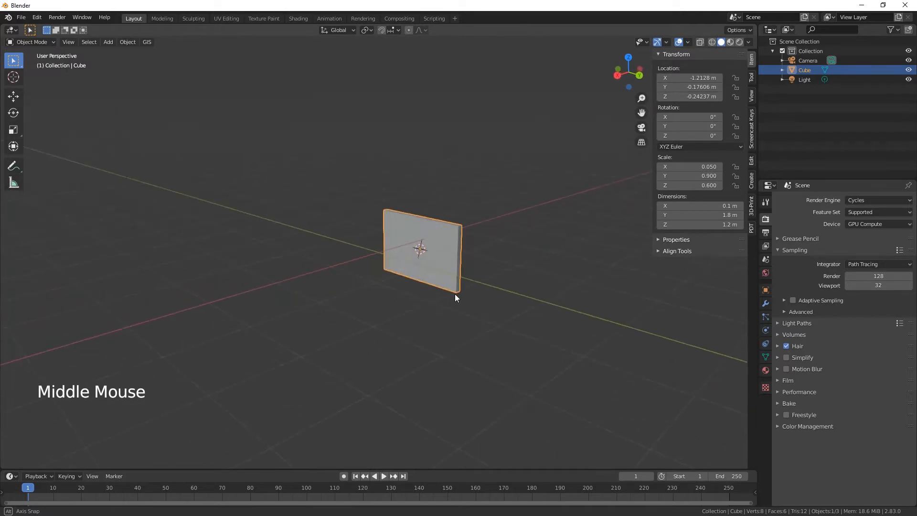
{"action": "left_click", "coordinate": [13, 96]}
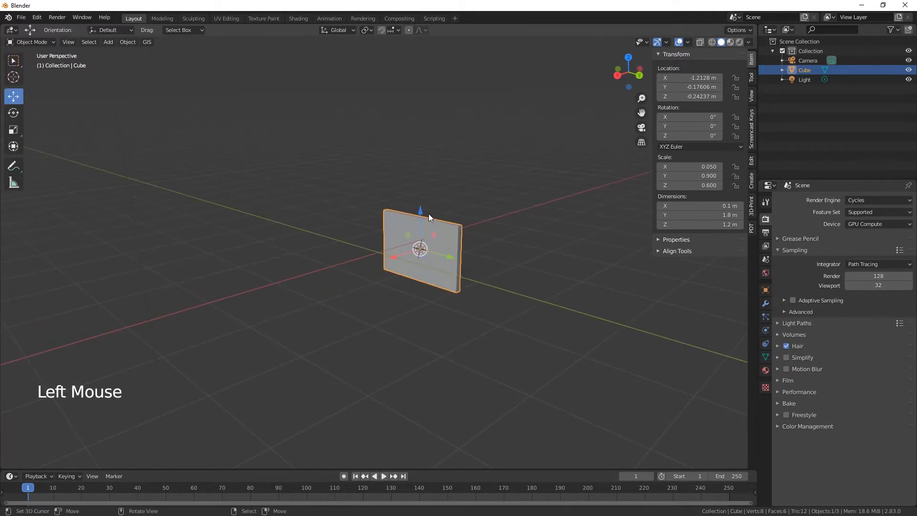
{"action": "mouse_move", "coordinate": [428, 213]}
{"action": "left_mouse_down"}
{"action": "mouse_move", "coordinate": [428, 194]}
{"action": "mouse_move", "coordinate": [428, 205]}
{"action": "left_mouse_up"}
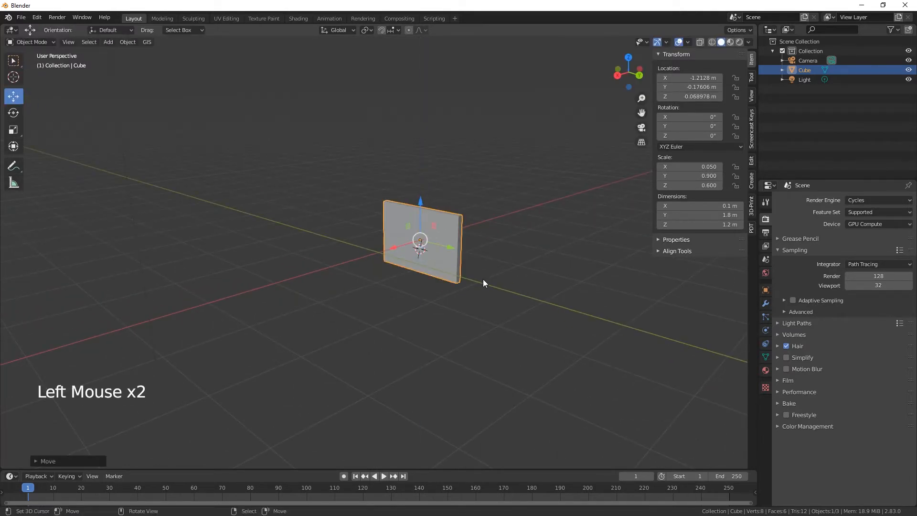
{"action": "middle_click_drag", "start_coordinate": [483, 283], "coordinate": [424, 299]}
{"action": "left_click_drag", "start_coordinate": [416, 248], "coordinate": [340, 253]}
{"action": "middle_click_drag", "start_coordinate": [403, 343], "coordinate": [511, 321]}
- Try four evenly spaced vertical loop cuts across the panel in Edit Mode and undo them
{"action": "scroll", "coordinate": [386, 307], "scroll_direction": "up", "scroll_amount": 2}
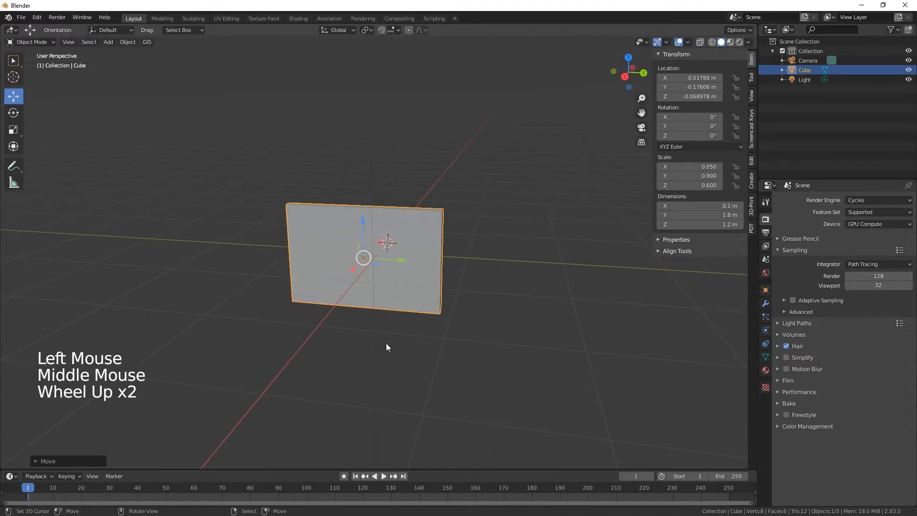
{"action": "scroll", "coordinate": [386, 344], "scroll_direction": "up", "scroll_amount": 2}
{"action": "middle_click_drag", "start_coordinate": [387, 345], "coordinate": [436, 324], "text": "shift"}
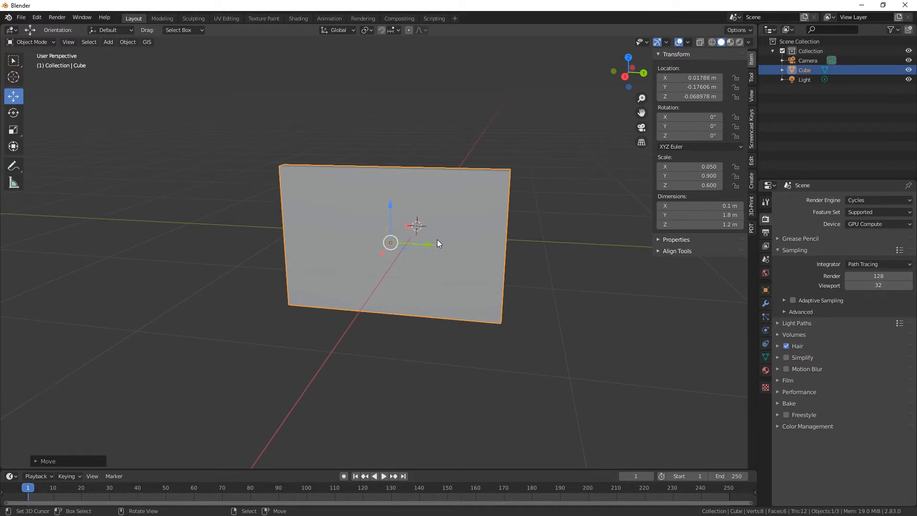
{"action": "key", "text": "Tab"}
{"action": "key", "text": "ctrl+r"}
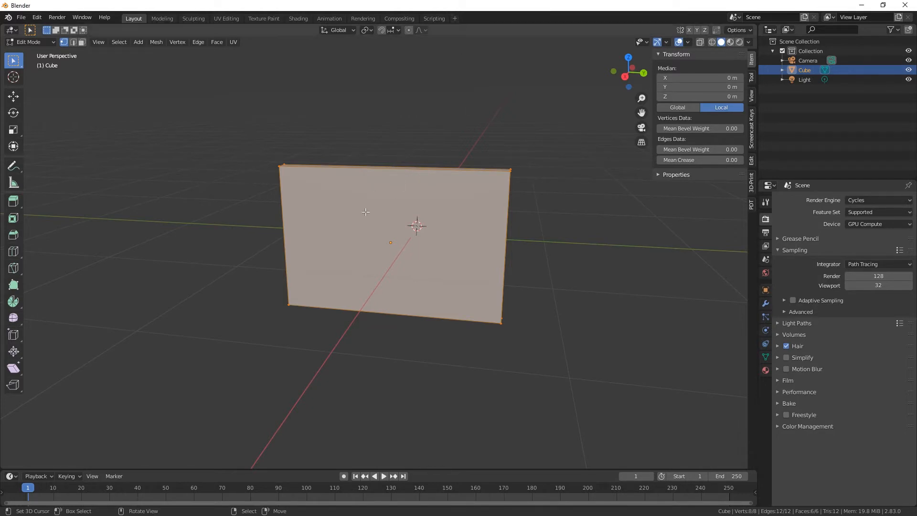
{"action": "key", "text": "ctrl+r"}
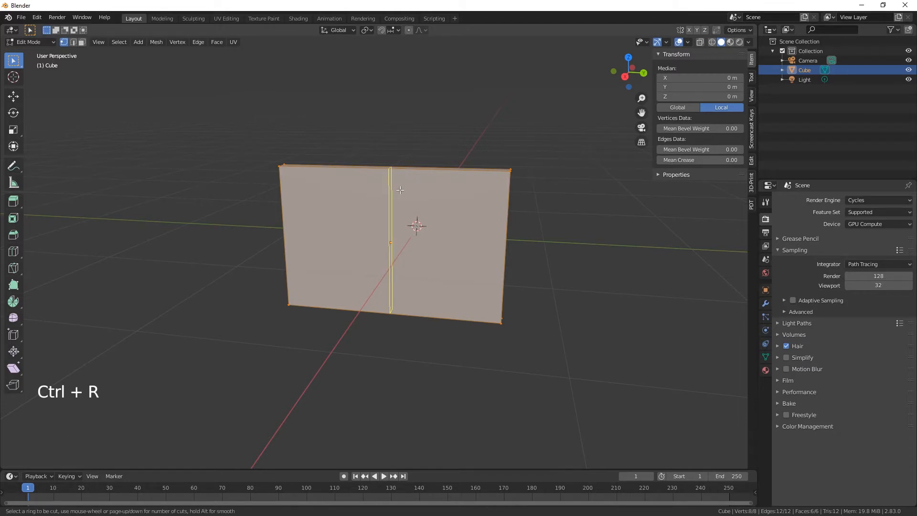
{"action": "scroll", "coordinate": [400, 190], "scroll_direction": "up", "scroll_amount": 3}
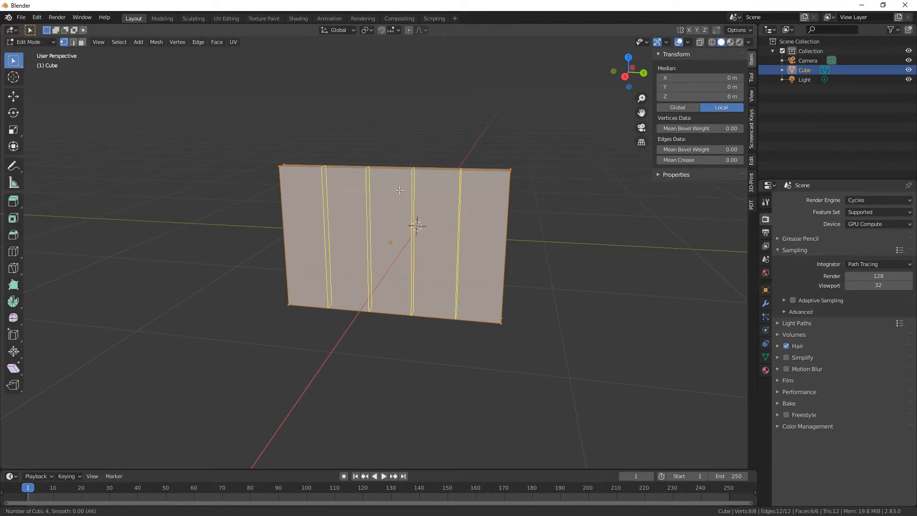
{"action": "left_click", "coordinate": [400, 189]}
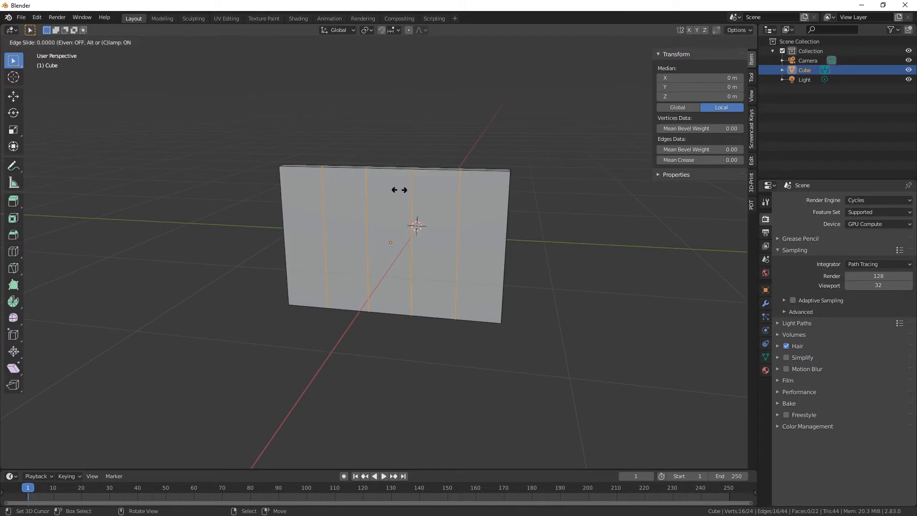
{"action": "right_click", "coordinate": [399, 190]}
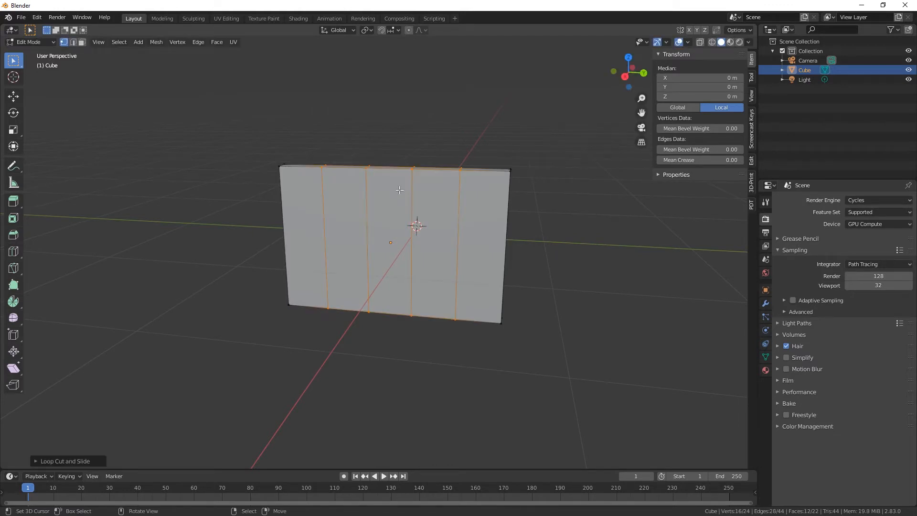
{"action": "key", "text": "ctrl+z"}
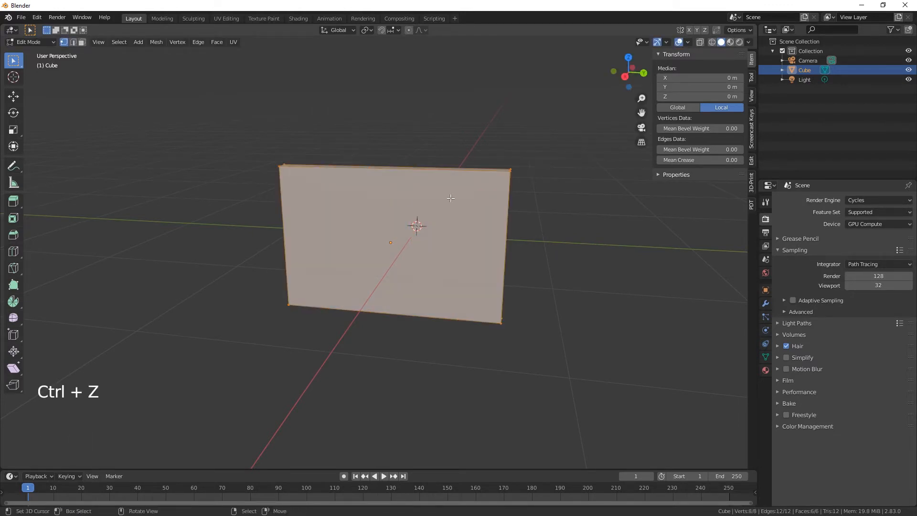
- Return to Object Mode and apply the panel's scale
{"action": "key", "text": "Tab"}
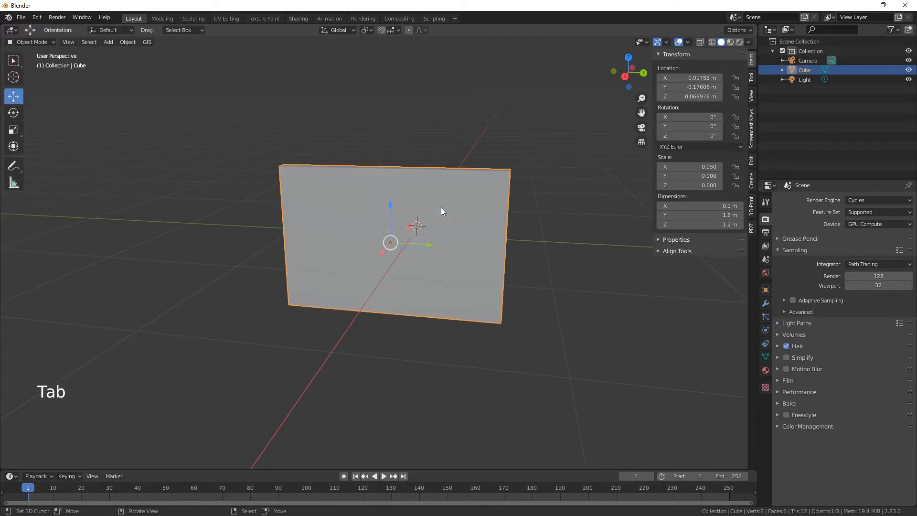
{"action": "key", "text": "ctrl+a"}
{"action": "left_click", "coordinate": [408, 227]}
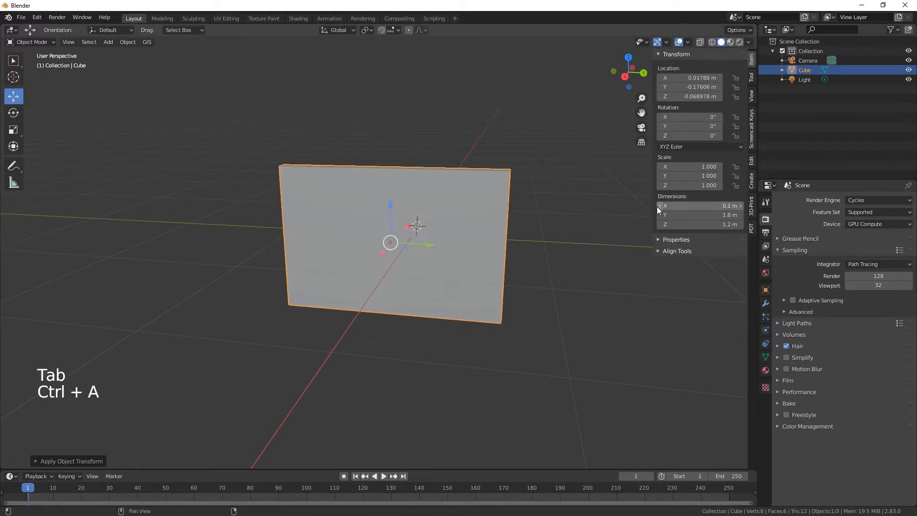
- Select the panel's two large opposite faces in Edit Mode and inset them by about 0.05 m to form a border
{"action": "key", "text": "Tab"}
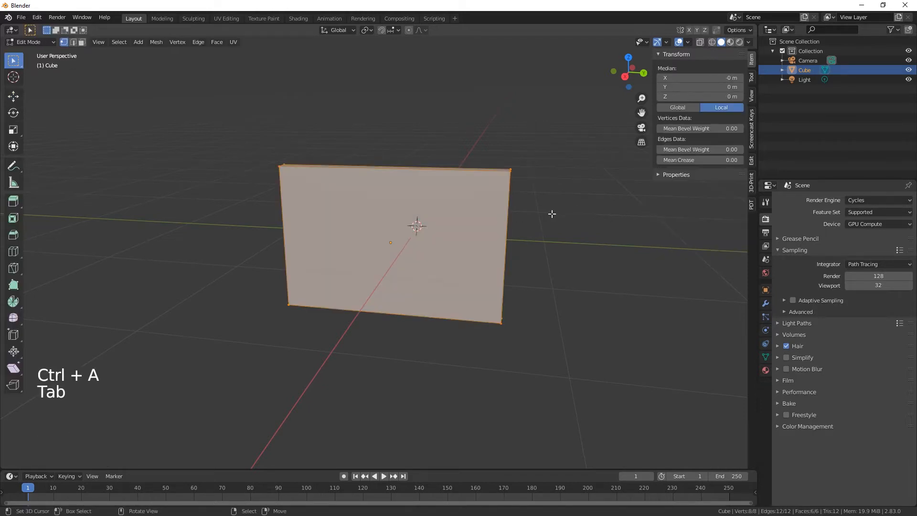
{"action": "right_click", "coordinate": [481, 214]}
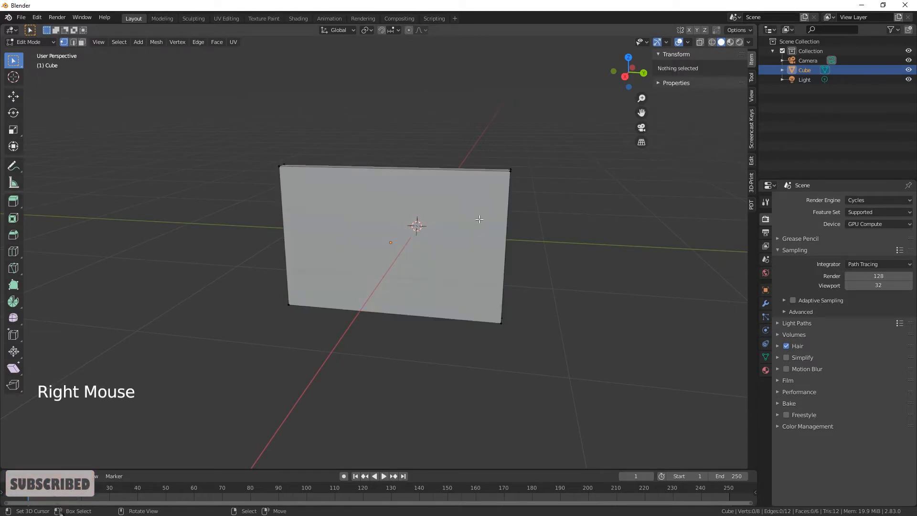
{"action": "key", "text": "3"}
{"action": "right_click", "coordinate": [480, 219]}
{"action": "middle_click_drag", "start_coordinate": [537, 265], "coordinate": [525, 305]}
{"action": "right_click", "coordinate": [365, 269], "text": "shift"}
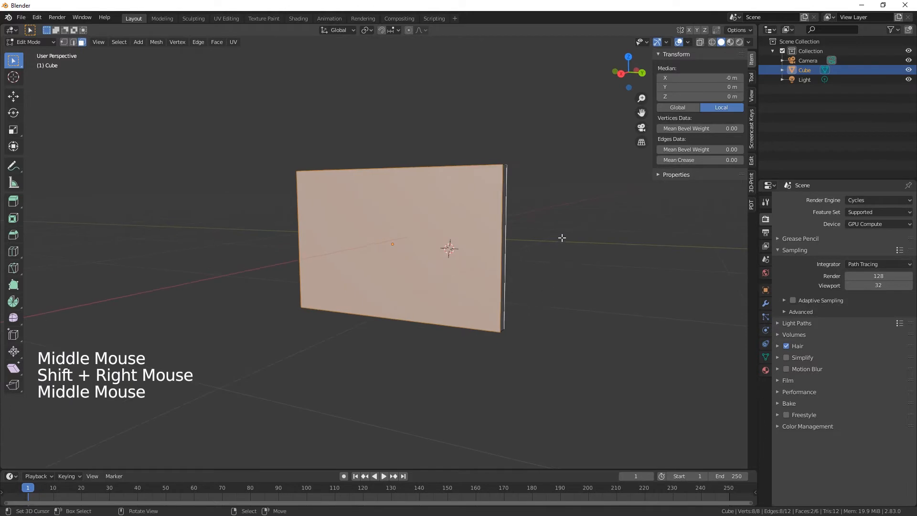
{"action": "key", "text": "i"}
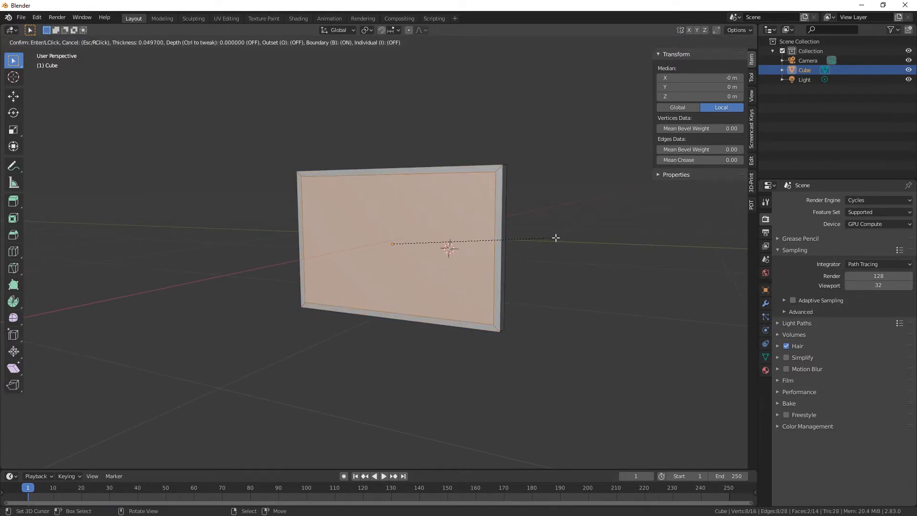
{"action": "left_click", "coordinate": [555, 237]}
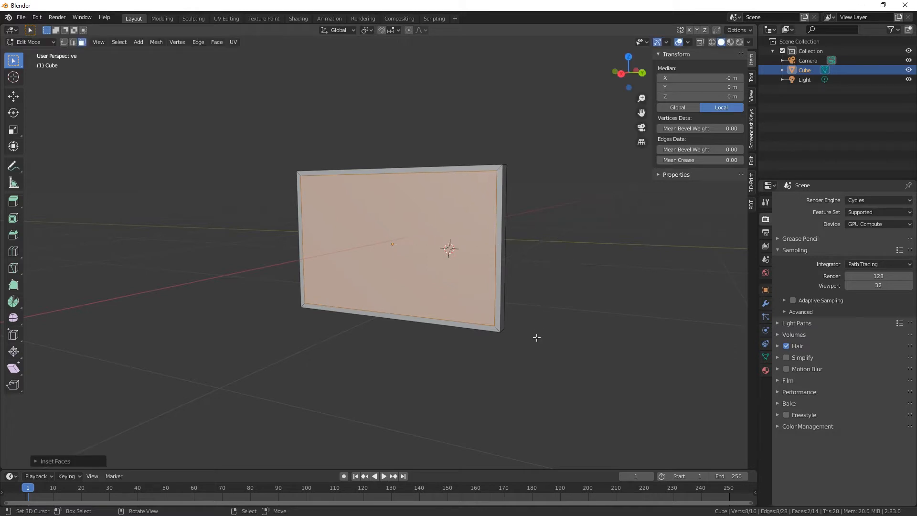
- Add four evenly spaced vertical loop cuts across the panel without sliding them
{"action": "middle_click_drag", "start_coordinate": [536, 336], "coordinate": [550, 341], "text": "shift"}
{"action": "middle_click_drag", "start_coordinate": [475, 301], "coordinate": [495, 313], "text": "shift"}
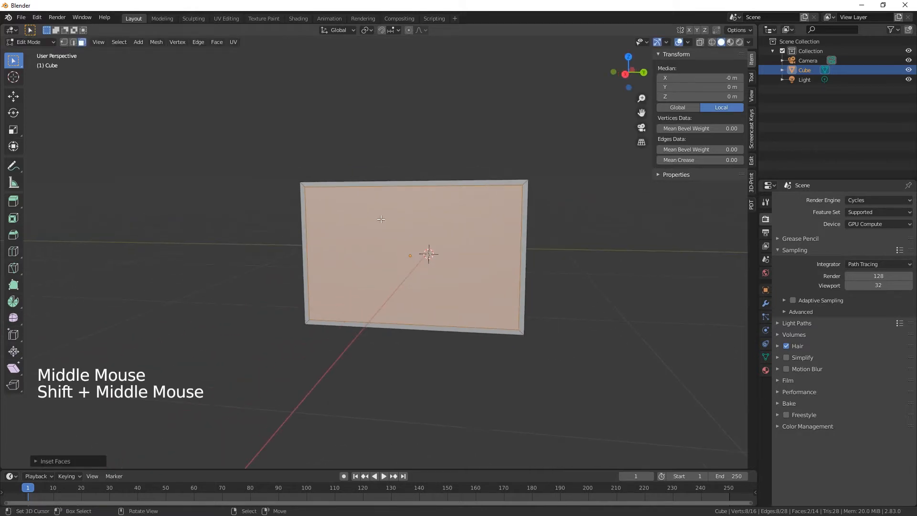
{"action": "key", "text": "a"}
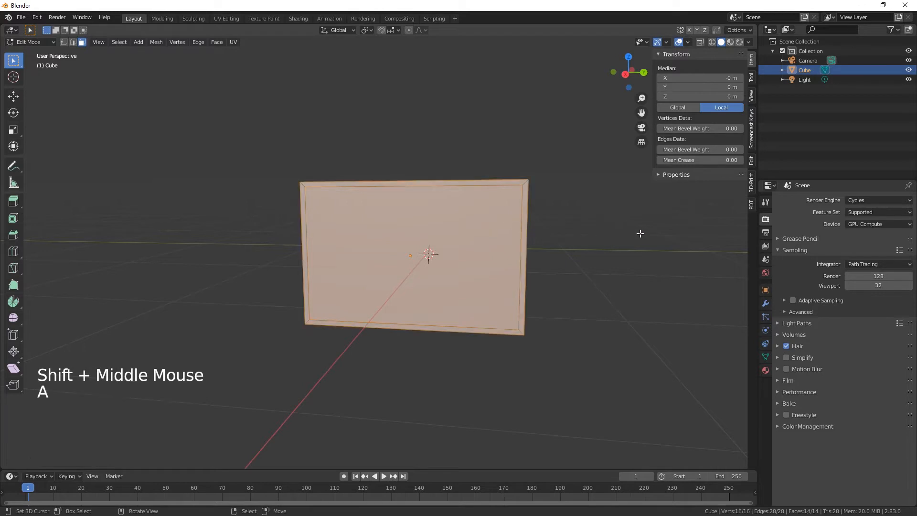
{"action": "key", "text": "ctrl+r"}
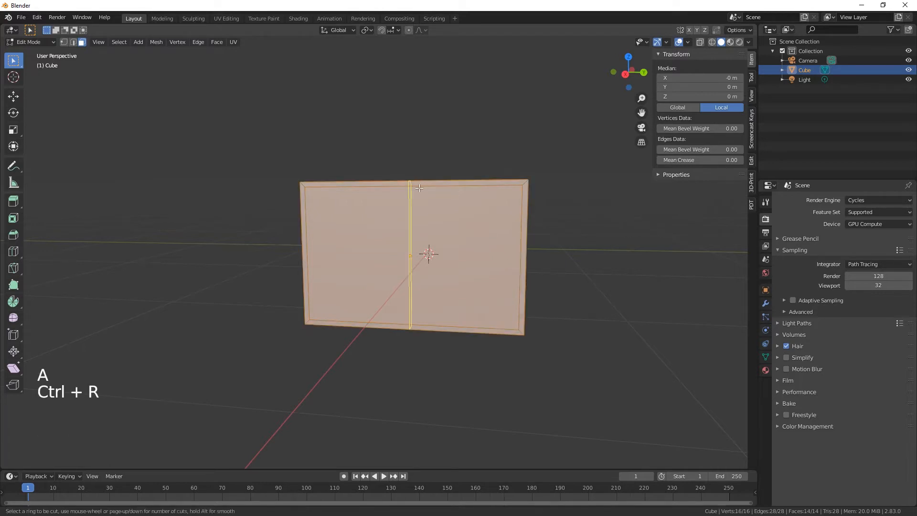
{"action": "scroll", "coordinate": [419, 188], "scroll_direction": "up", "scroll_amount": 3}
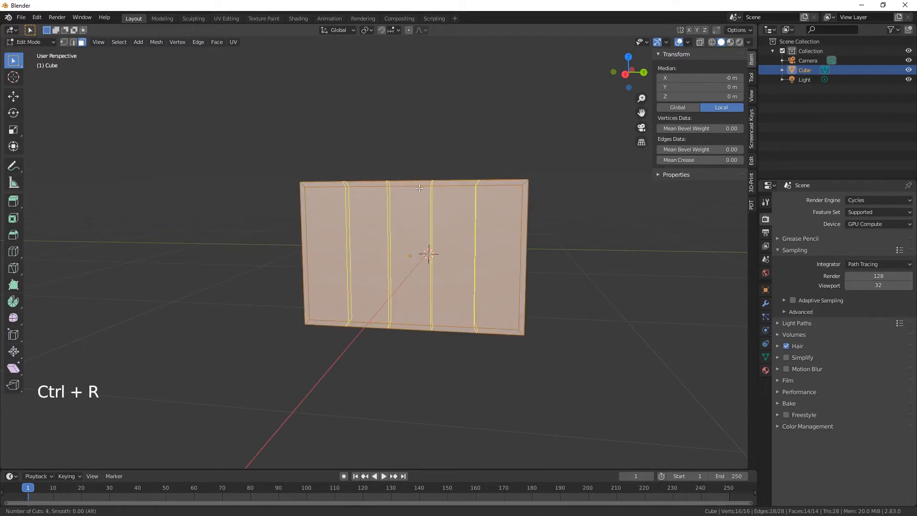
{"action": "left_click", "coordinate": [418, 188]}
{"action": "right_click", "coordinate": [418, 188]}
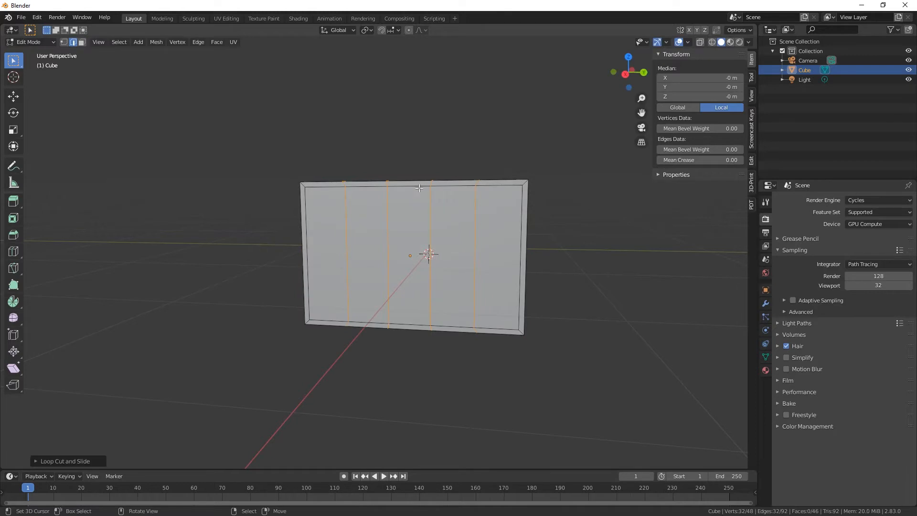
- Select the two vertical edge loops on the positive Y side and scale them together along Y to about 0.2
{"action": "right_click", "coordinate": [472, 212]}
{"action": "right_click", "coordinate": [474, 217], "text": "alt"}
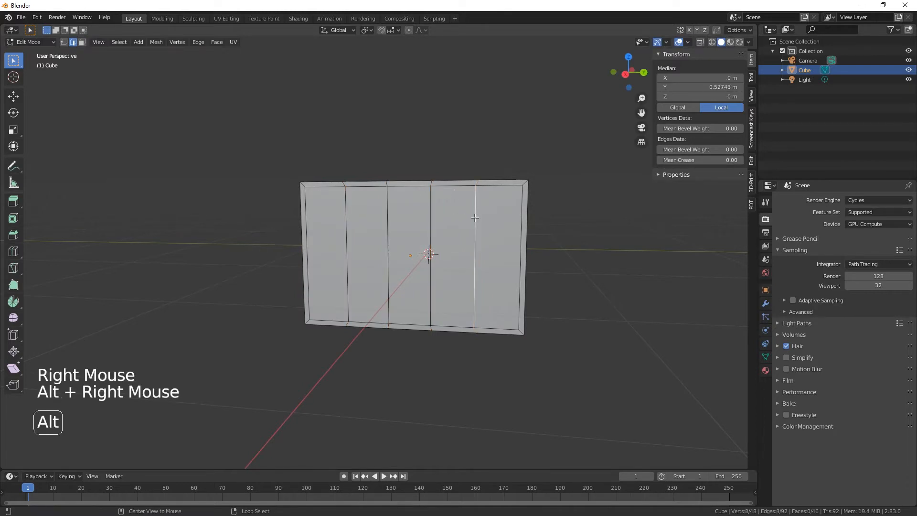
{"action": "right_click", "coordinate": [431, 222], "text": "alt+shift"}
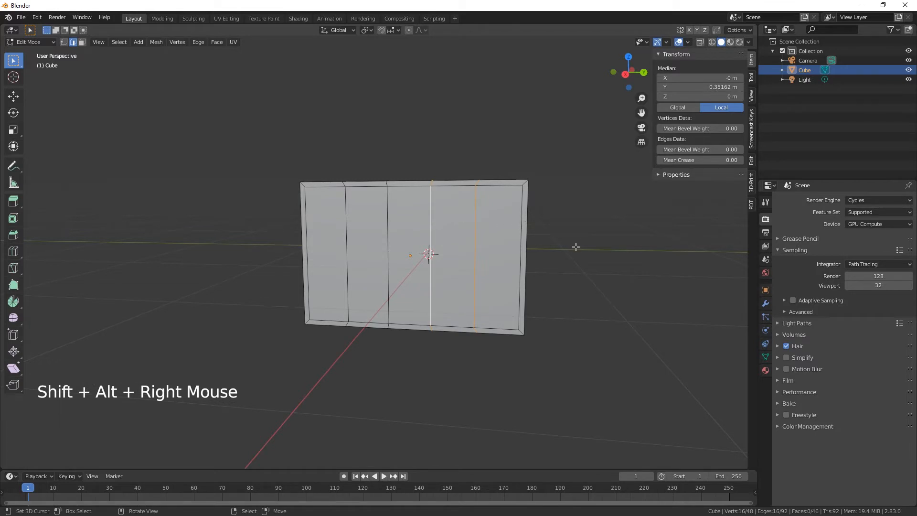
{"action": "key", "text": "s"}
{"action": "key", "text": "y"}
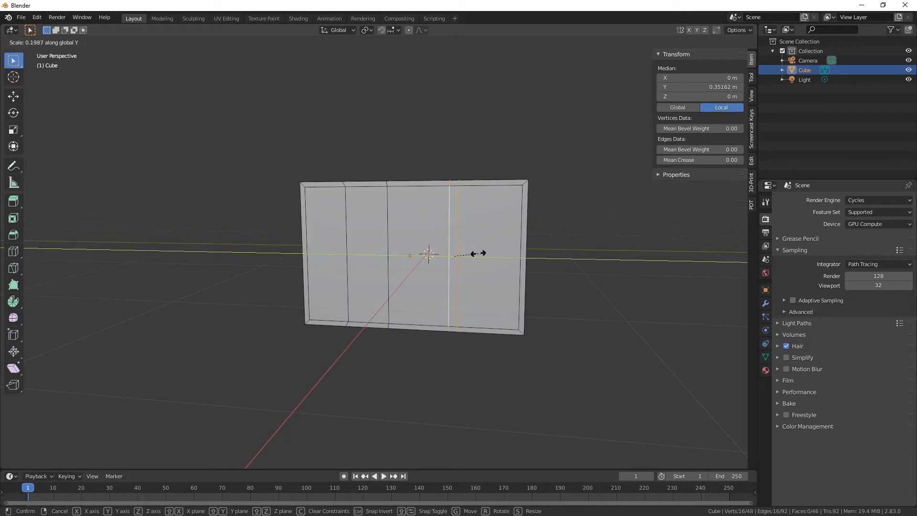
{"action": "left_click", "coordinate": [477, 253]}
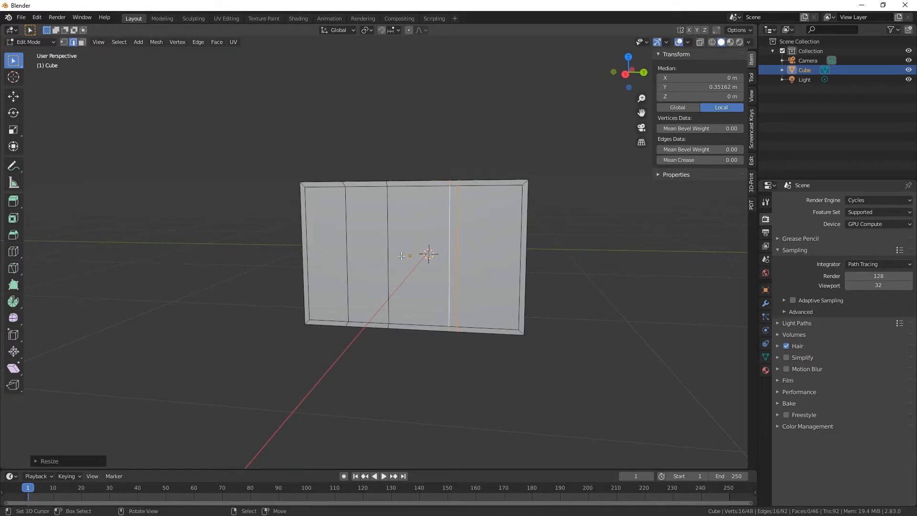
- Select the two vertical edge loops on the negative Y side and scale them together along Y to about 0.22
{"action": "right_click", "coordinate": [387, 240]}
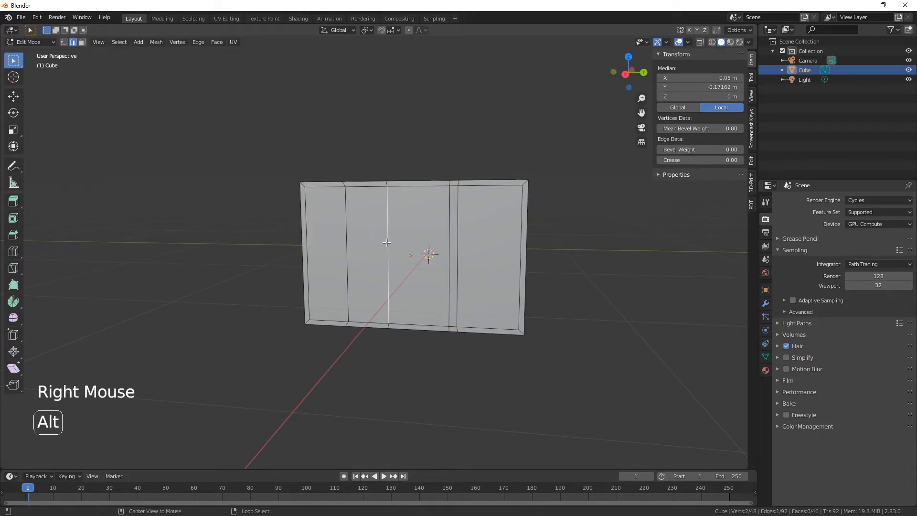
{"action": "right_click", "coordinate": [387, 240], "text": "alt"}
{"action": "right_click", "coordinate": [347, 245], "text": "alt+shift"}
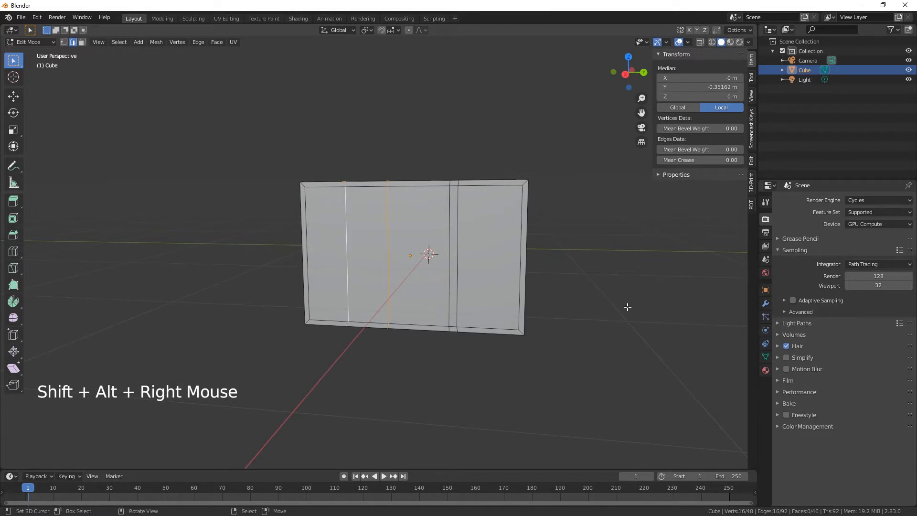
{"action": "key", "text": "s"}
{"action": "key", "text": "y"}
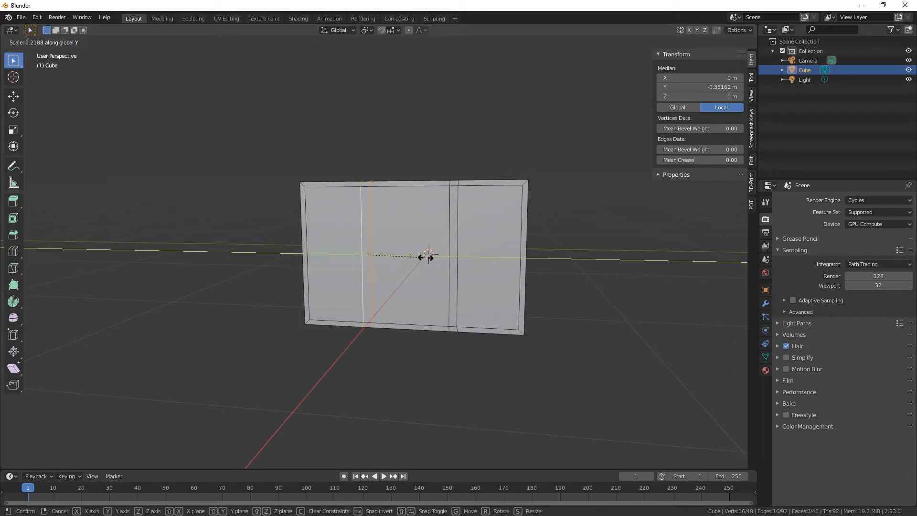
{"action": "left_click", "coordinate": [425, 257]}
- Add the positive-Y pair of loops to the selection and scale all four vertical loops along Y to about 0.84
{"action": "middle_click_drag", "start_coordinate": [538, 385], "coordinate": [532, 417]}
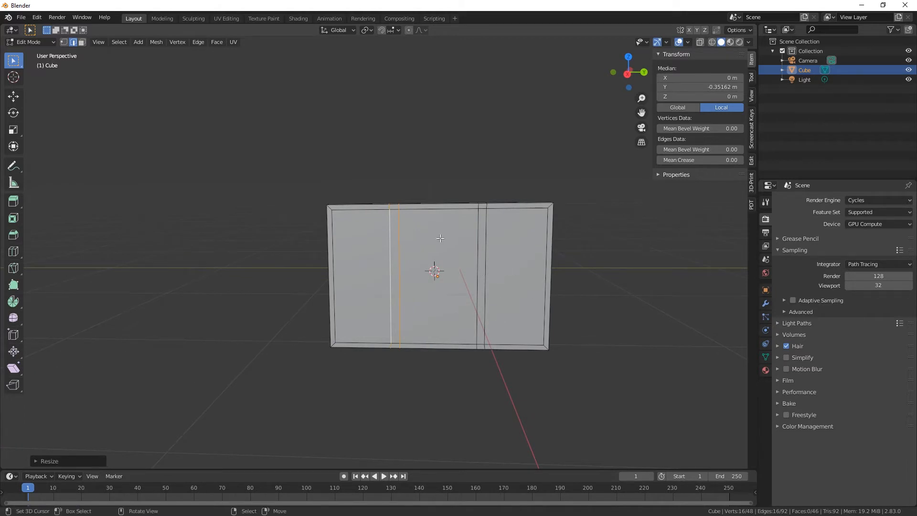
{"action": "right_click", "coordinate": [486, 256], "text": "alt+shift"}
{"action": "right_click", "coordinate": [478, 258], "text": "alt+shift"}
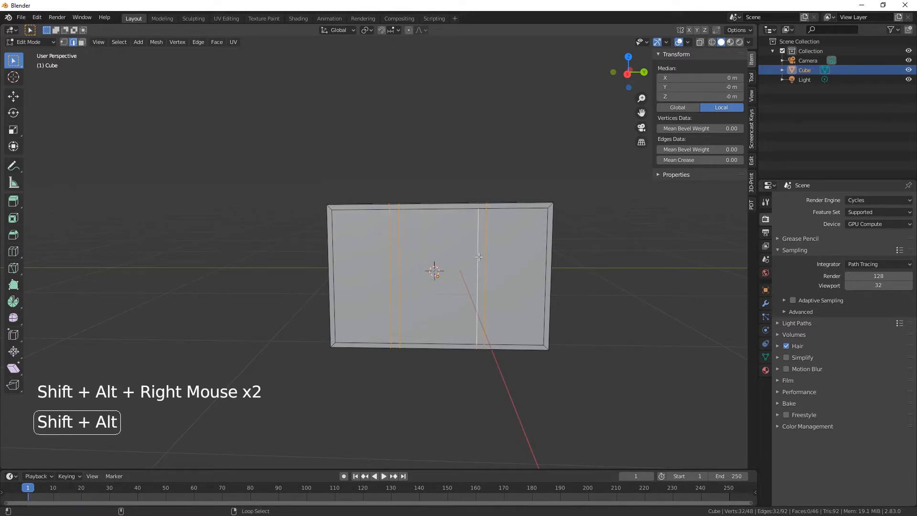
{"action": "key", "text": "s"}
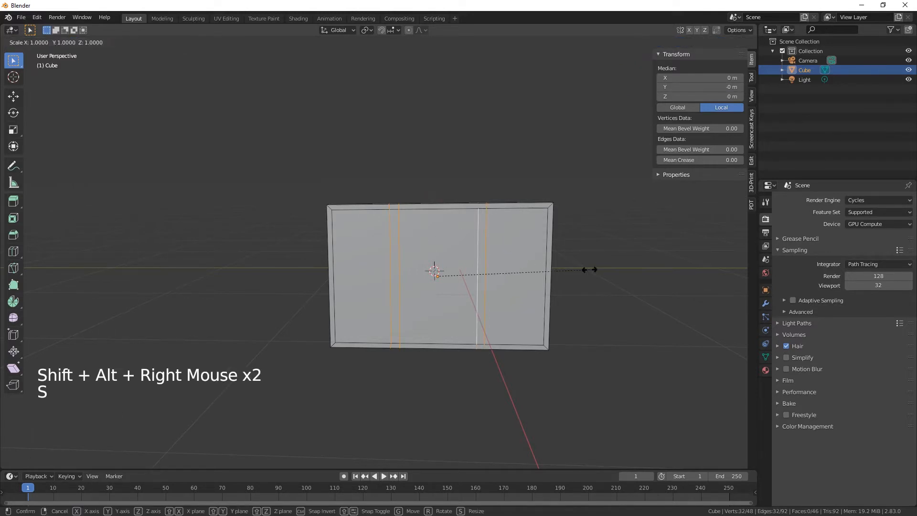
{"action": "key", "text": "y"}
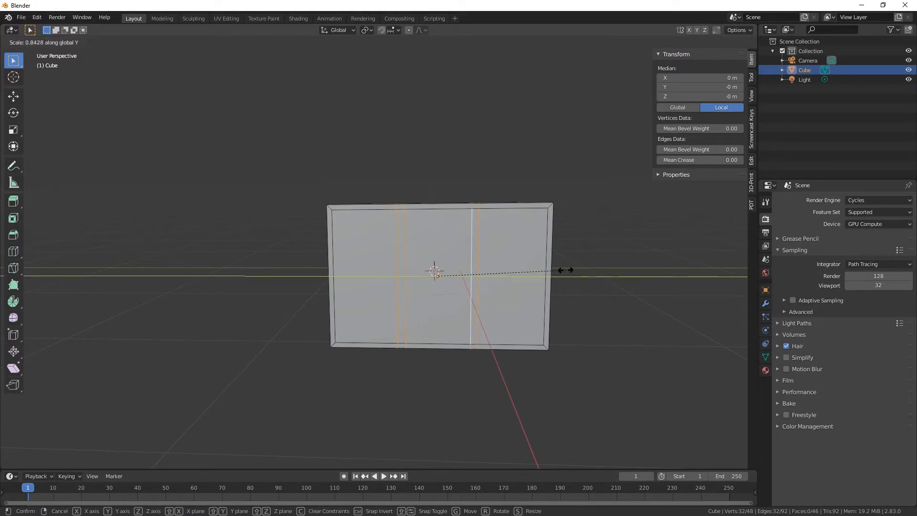
{"action": "left_click", "coordinate": [566, 271]}
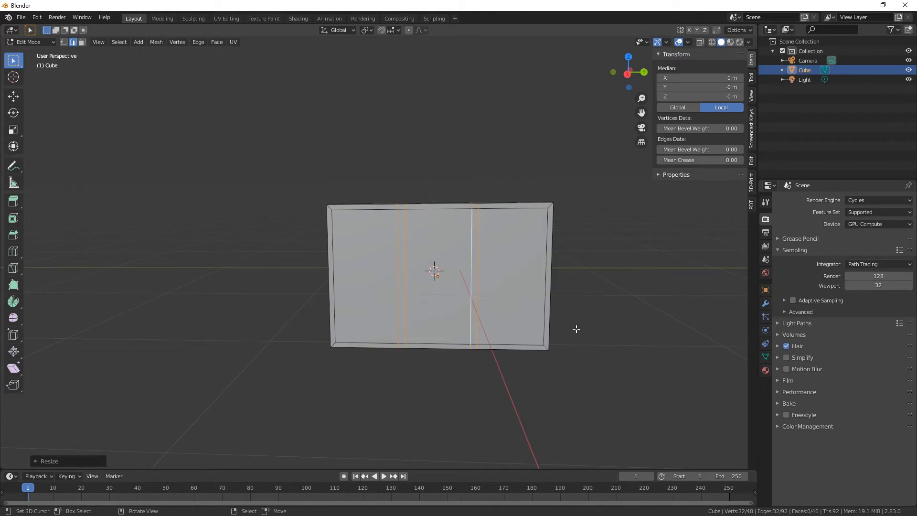
- Select the front and back faces of the positive-Y end section in face mode and bridge them to cut an opening
{"action": "right_click", "coordinate": [528, 266]}
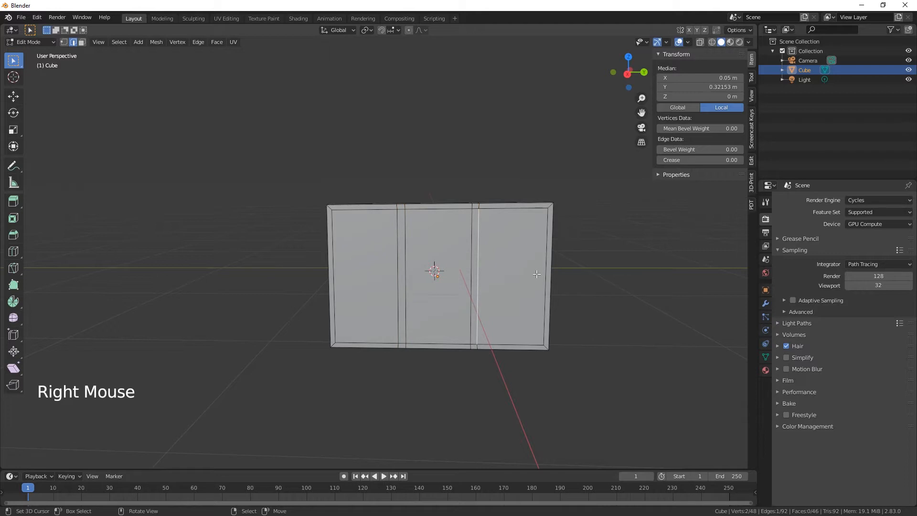
{"action": "key", "text": "3"}
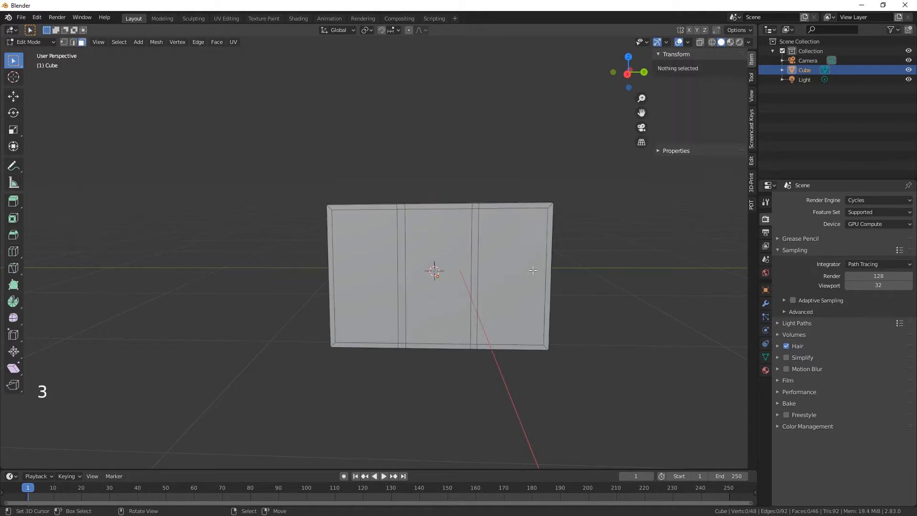
{"action": "right_click", "coordinate": [533, 271]}
{"action": "middle_click_drag", "start_coordinate": [590, 334], "coordinate": [352, 362]}
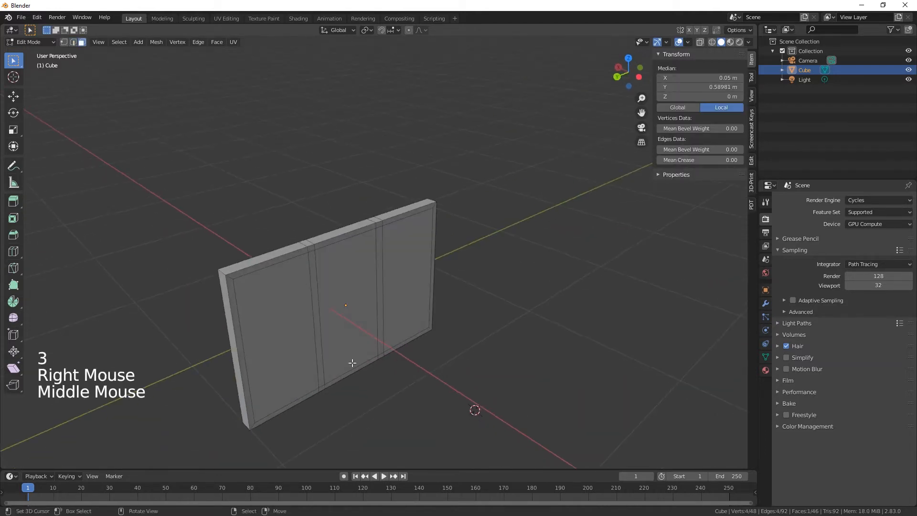
{"action": "right_click", "coordinate": [271, 330], "text": "shift"}
{"action": "key", "text": "KP_Decimal"}
{"action": "middle_click_drag", "start_coordinate": [295, 324], "coordinate": [438, 324]}
{"action": "key", "text": "w"}
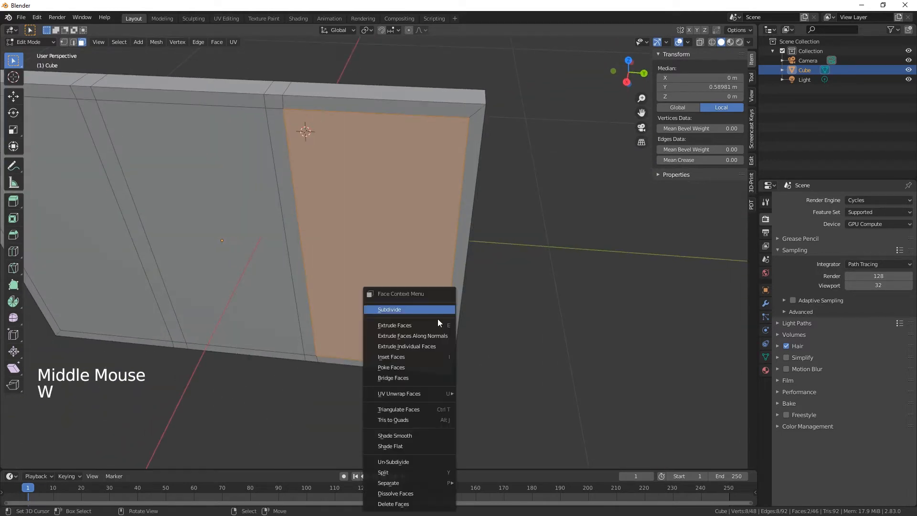
{"action": "left_click", "coordinate": [396, 377]}
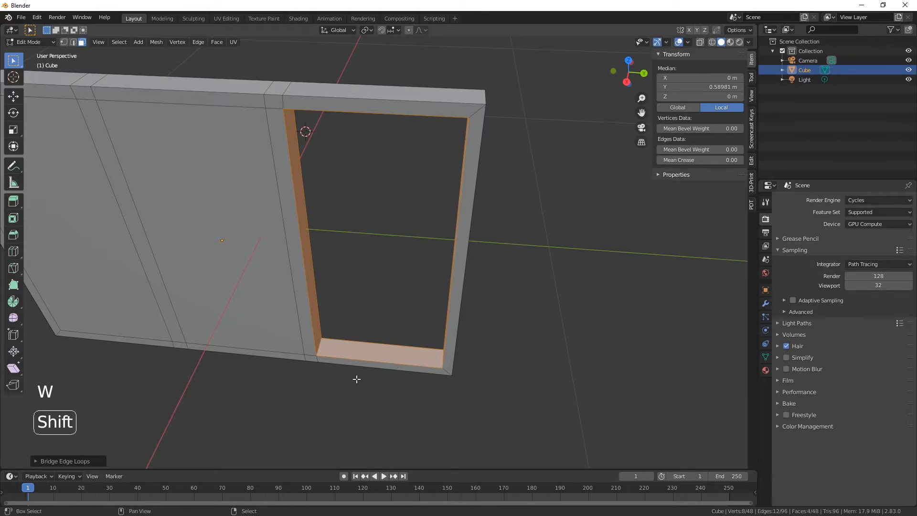
- Select the front and back faces of the negative-Y end section and bridge them into a second opening
{"action": "middle_click_drag", "start_coordinate": [353, 376], "coordinate": [381, 333], "text": "shift"}
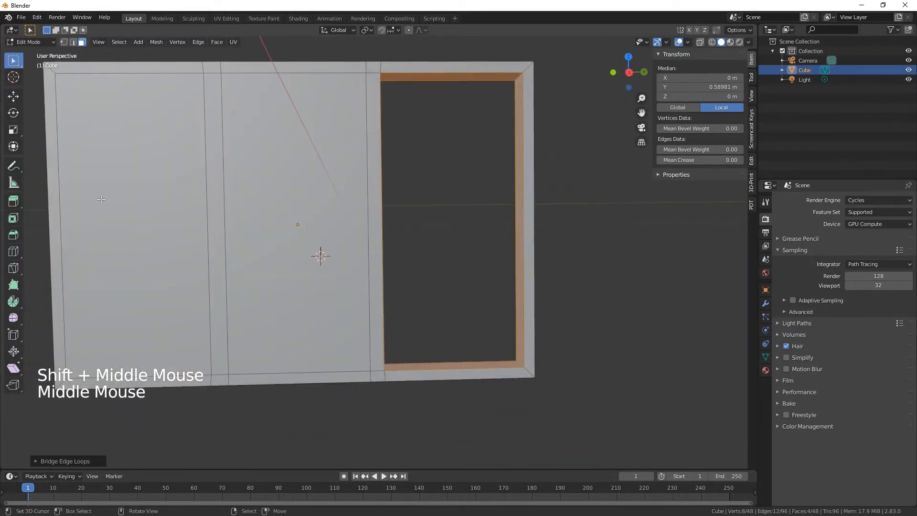
{"action": "right_click", "coordinate": [170, 247]}
{"action": "middle_click_drag", "start_coordinate": [196, 310], "coordinate": [287, 270], "text": "shift"}
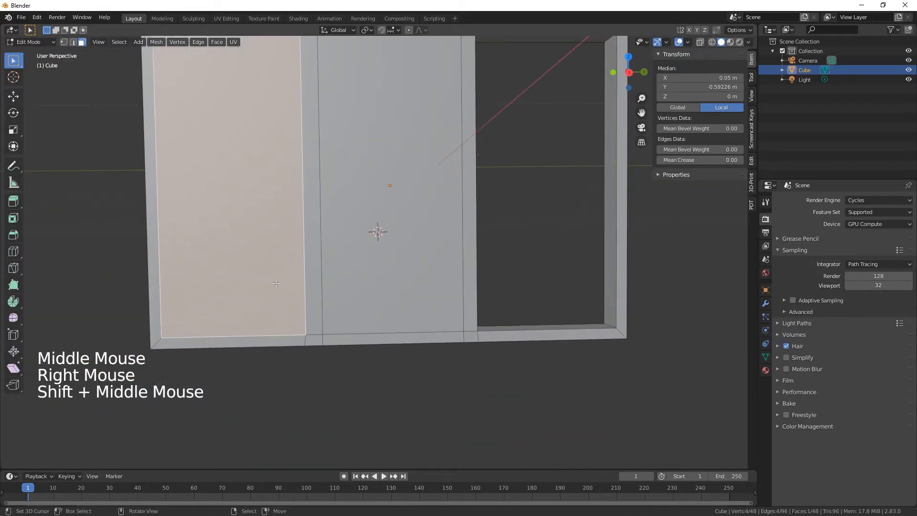
{"action": "middle_click_drag", "start_coordinate": [379, 231], "coordinate": [389, 228]}
{"action": "right_click", "coordinate": [389, 225], "text": "shift"}
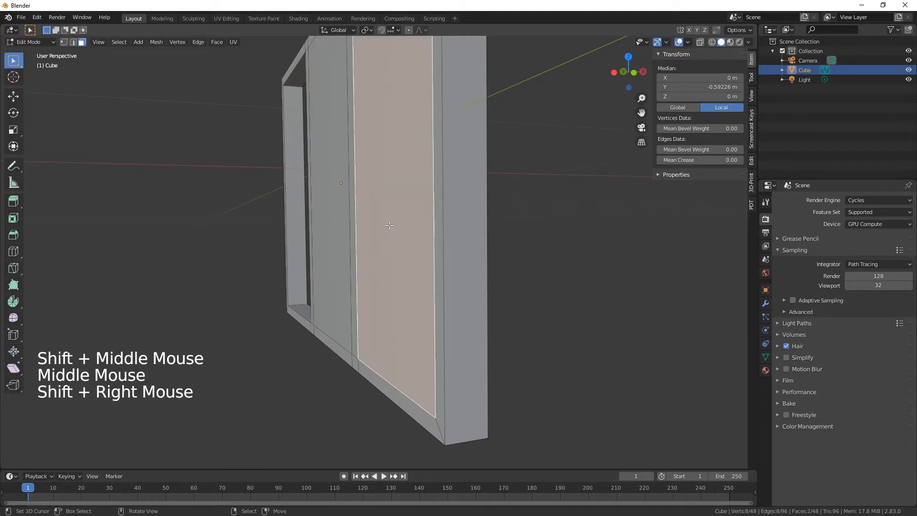
{"action": "key", "text": "w"}
{"action": "left_click", "coordinate": [389, 225]}
- Add two evenly spaced horizontal loop cuts across the solid middle section without sliding them
{"action": "middle_click_drag", "start_coordinate": [426, 323], "coordinate": [376, 324]}
{"action": "scroll", "coordinate": [376, 325], "scroll_direction": "up", "scroll_amount": 1}
{"action": "scroll", "coordinate": [376, 324], "scroll_direction": "down", "scroll_amount": 1}
{"action": "scroll", "coordinate": [377, 324], "scroll_direction": "up", "scroll_amount": 1}
{"action": "scroll", "coordinate": [376, 324], "scroll_direction": "down", "scroll_amount": 4}
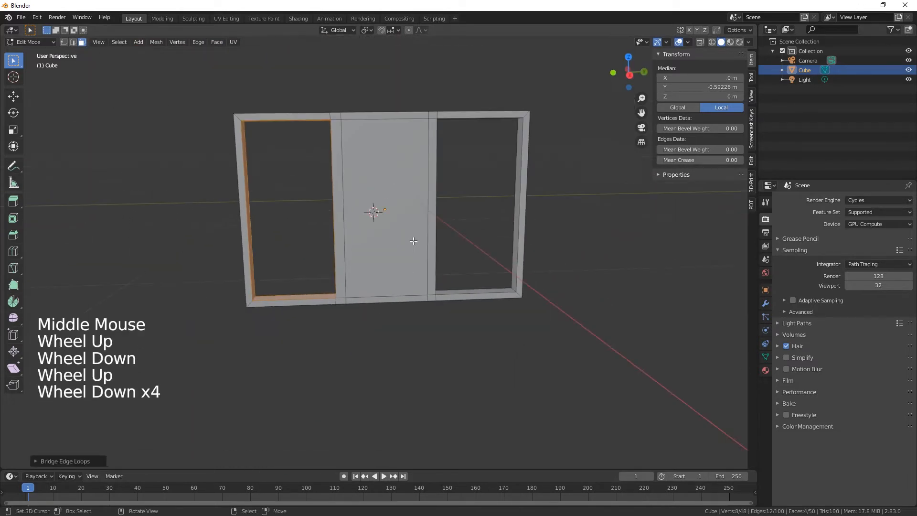
{"action": "middle_click_drag", "start_coordinate": [379, 191], "coordinate": [361, 226], "text": "shift"}
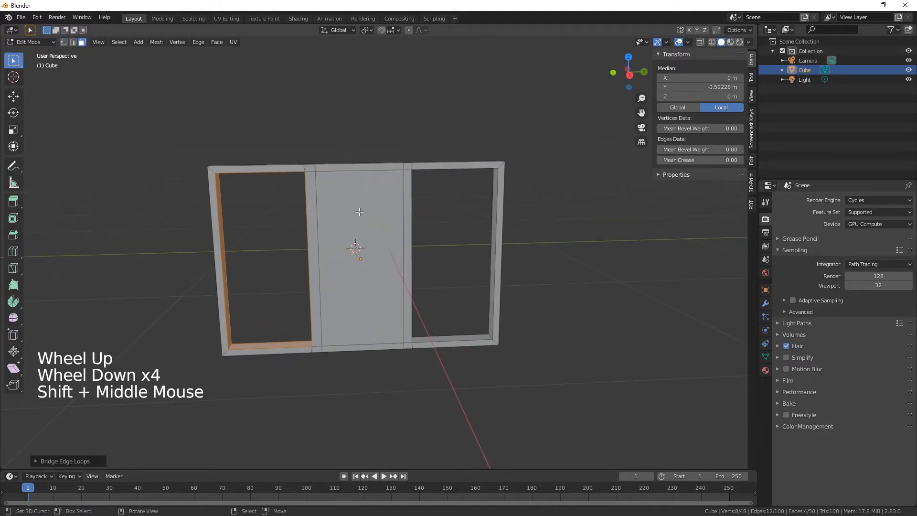
{"action": "key", "text": "ctrl+r"}
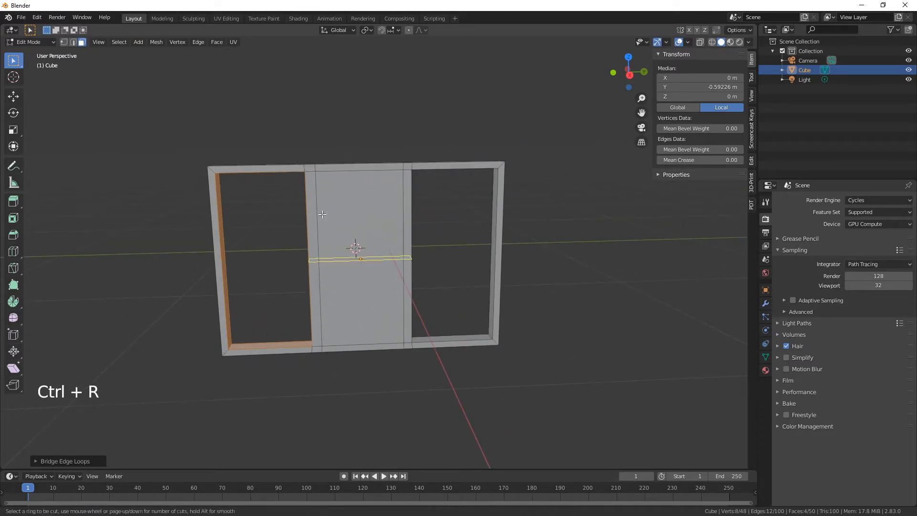
{"action": "scroll", "coordinate": [322, 214], "scroll_direction": "up", "scroll_amount": 1}
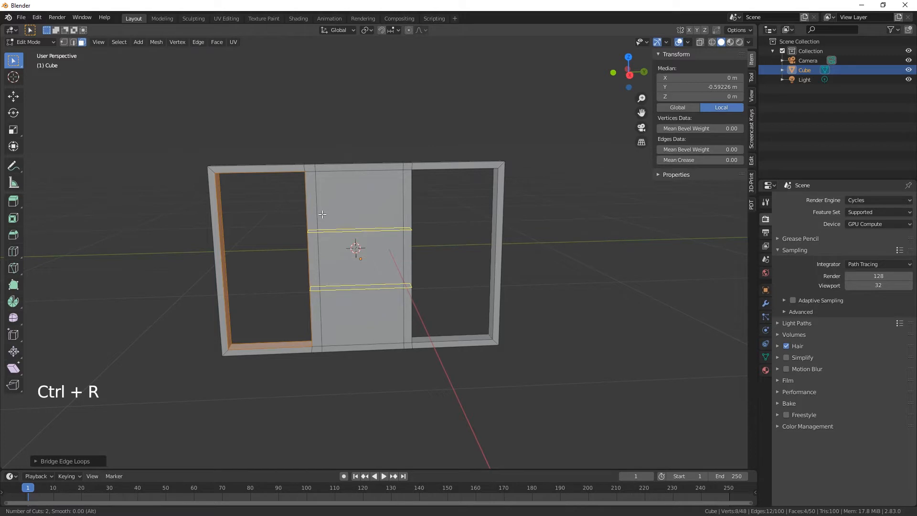
{"action": "left_click", "coordinate": [322, 214]}
{"action": "right_click", "coordinate": [323, 214]}
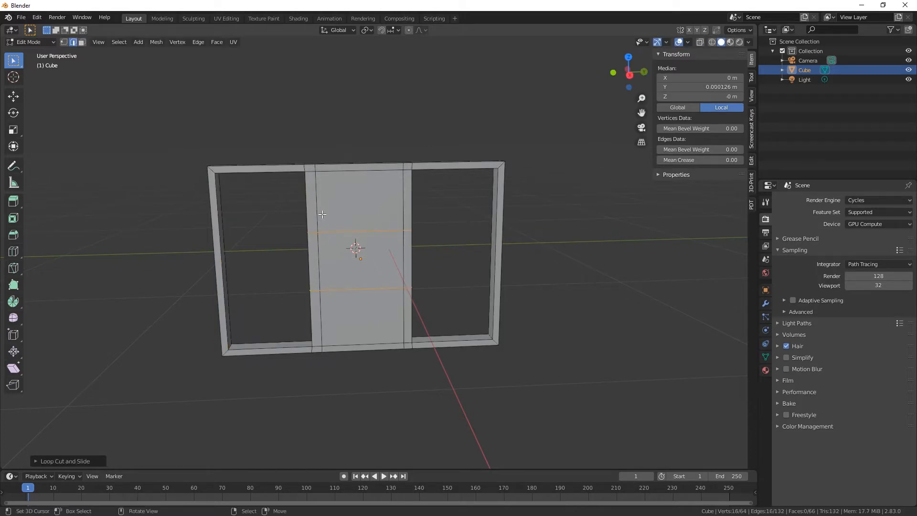
- Scale the two horizontal loops close together along Z and move them up about 0.24 m to form a crossbar
{"action": "key", "text": "s"}
{"action": "key", "text": "z"}
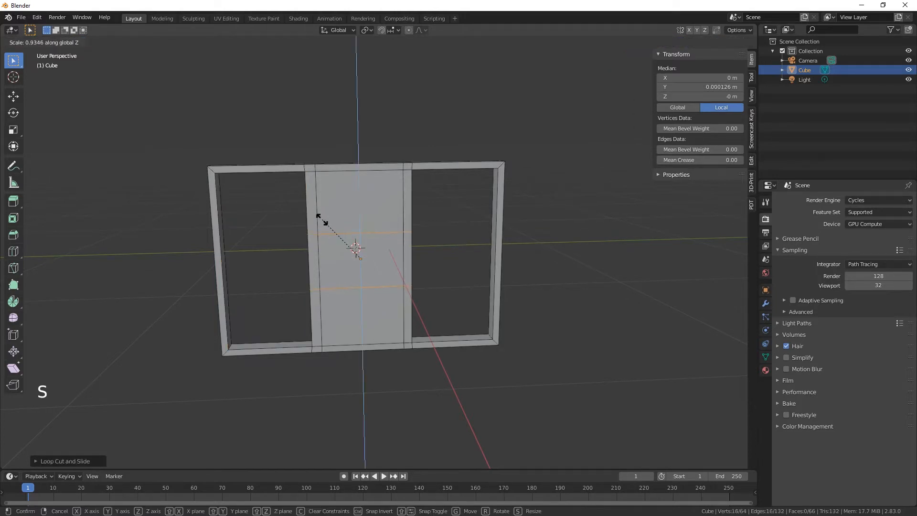
{"action": "left_click", "coordinate": [353, 254]}
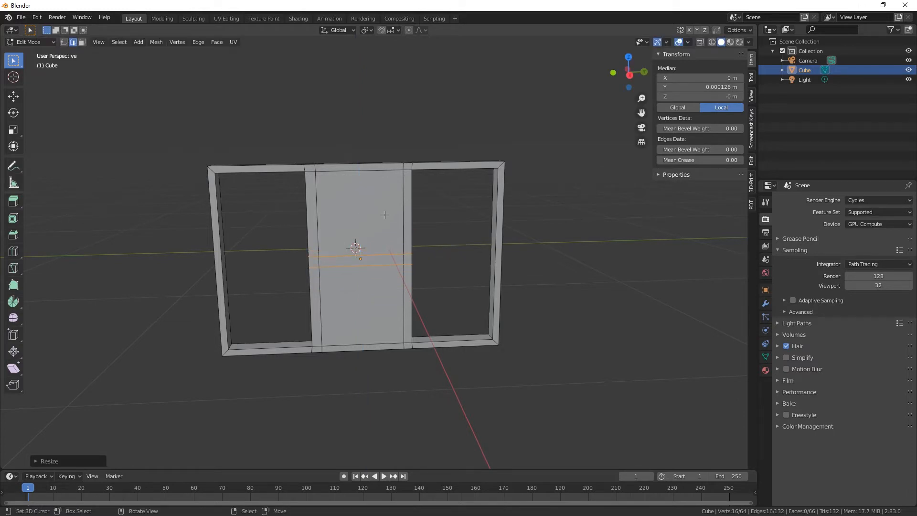
{"action": "left_click", "coordinate": [14, 96]}
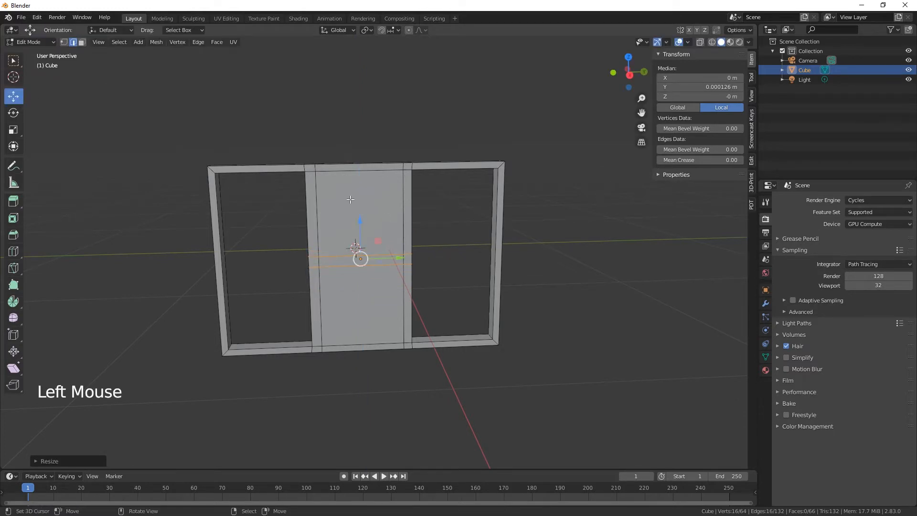
{"action": "left_click_drag", "start_coordinate": [360, 222], "coordinate": [360, 184]}
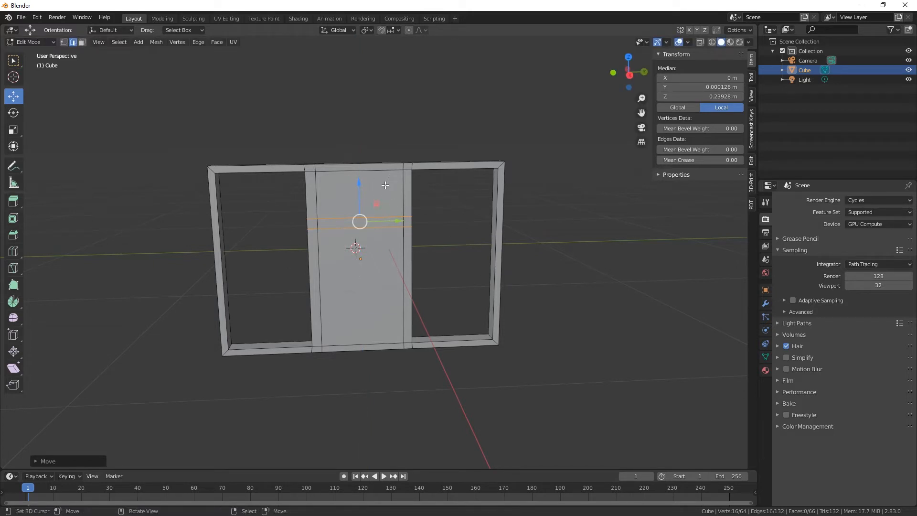
- Select the front and back faces above the crossbar in the middle section and bridge them into an opening
{"action": "key", "text": "3"}
{"action": "right_click", "coordinate": [356, 194]}
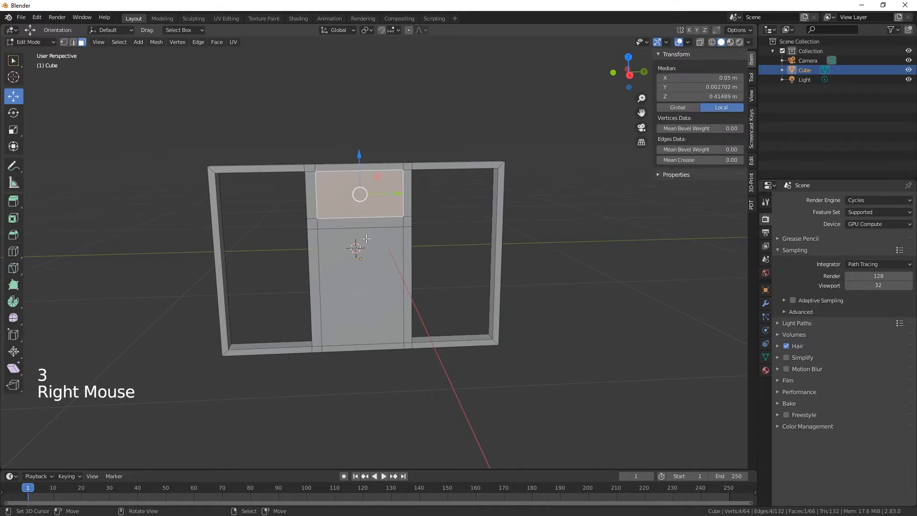
{"action": "middle_click_drag", "start_coordinate": [356, 193], "coordinate": [384, 198]}
{"action": "right_click", "coordinate": [385, 197], "text": "shift"}
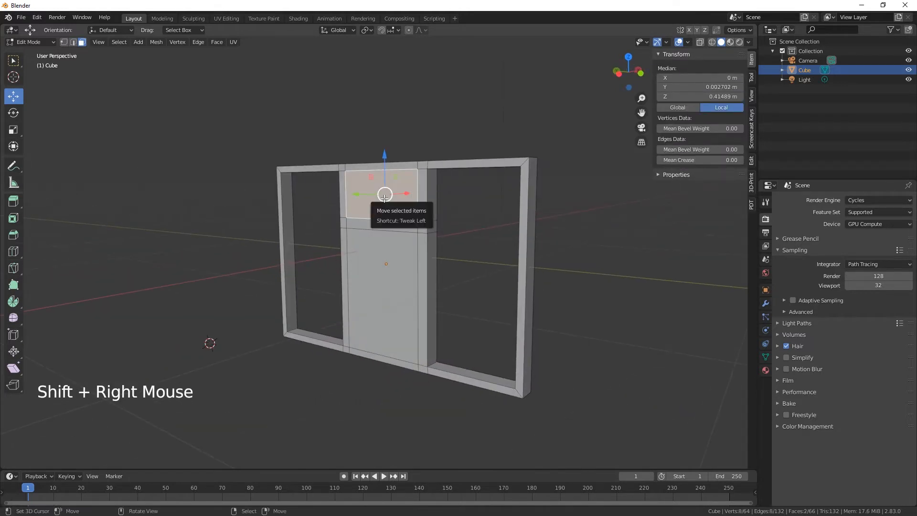
{"action": "key", "text": "w"}
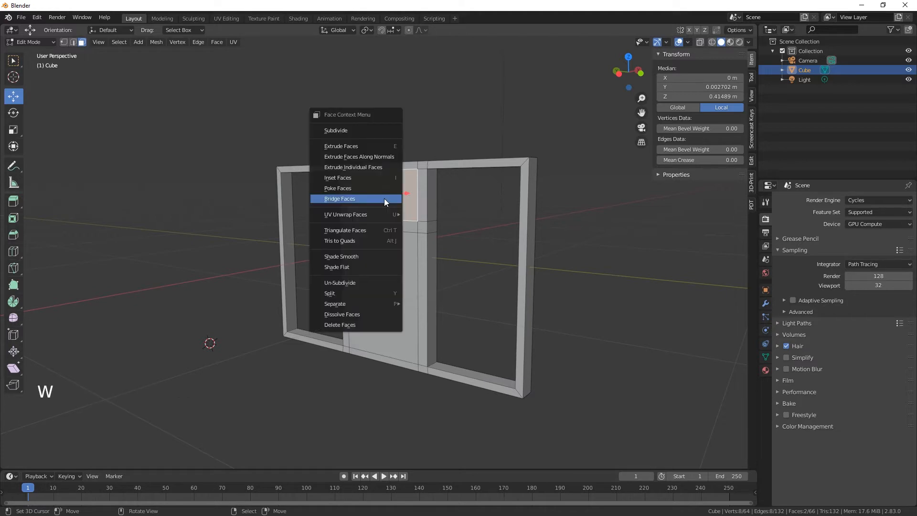
{"action": "left_click", "coordinate": [384, 199]}
- Select the front and back faces below the crossbar in the middle section and bridge them into an opening
{"action": "middle_click_drag", "start_coordinate": [440, 309], "coordinate": [317, 316]}
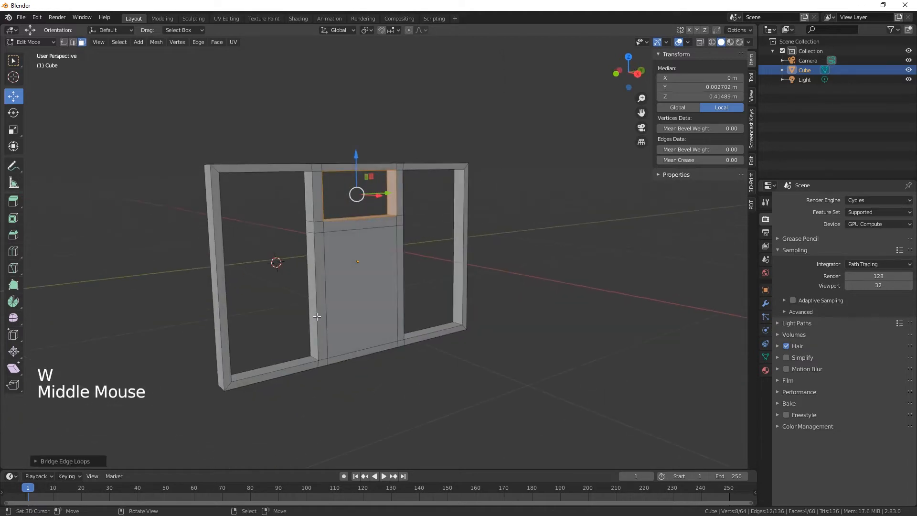
{"action": "right_click", "coordinate": [377, 296]}
{"action": "middle_click_drag", "start_coordinate": [377, 296], "coordinate": [484, 344]}
{"action": "right_click", "coordinate": [397, 289], "text": "shift"}
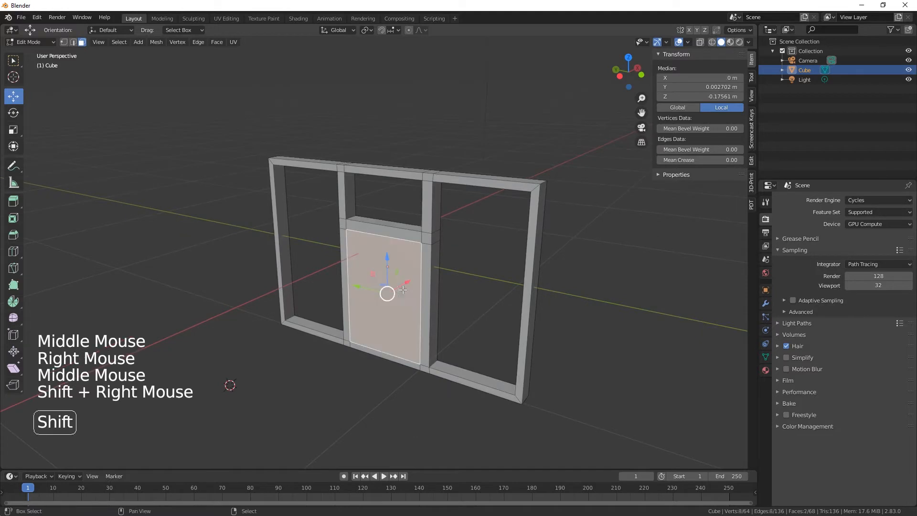
{"action": "key", "text": "w"}
{"action": "left_click", "coordinate": [397, 289]}
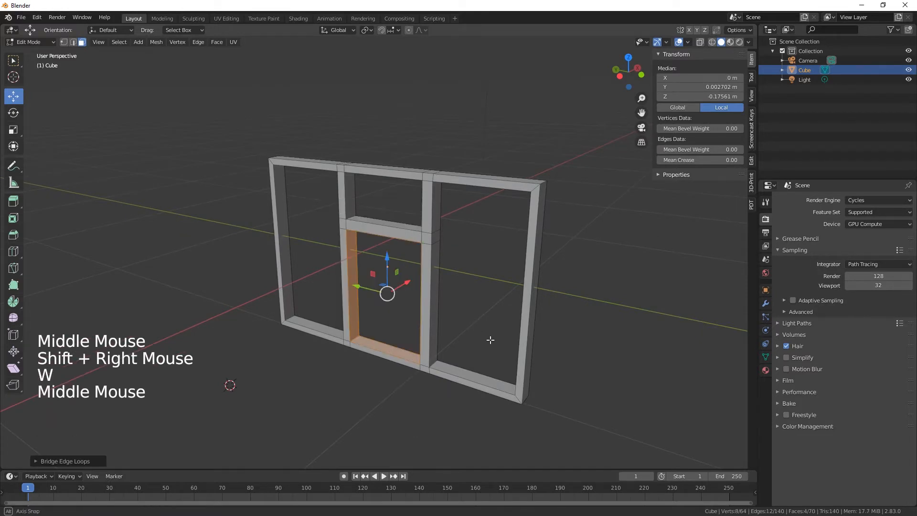
{"action": "middle_click_drag", "start_coordinate": [397, 289], "coordinate": [415, 341]}
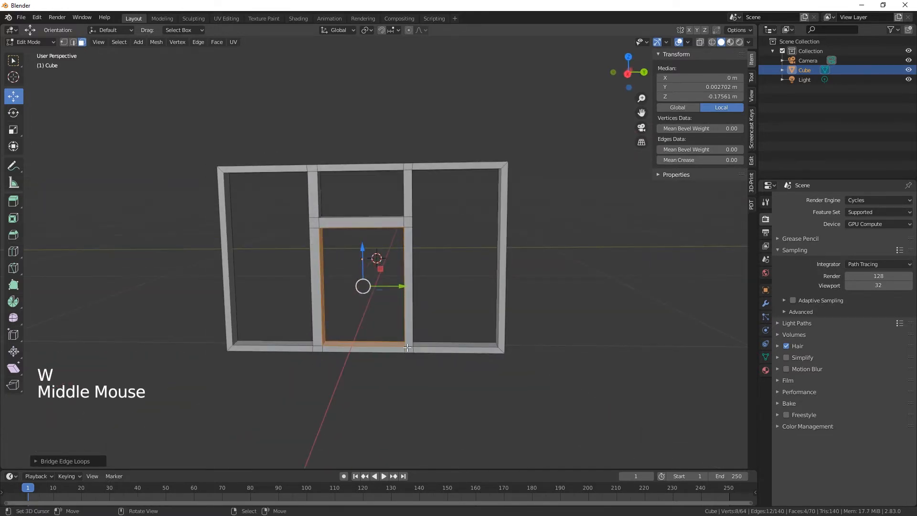
{"action": "key", "text": "Tab"}
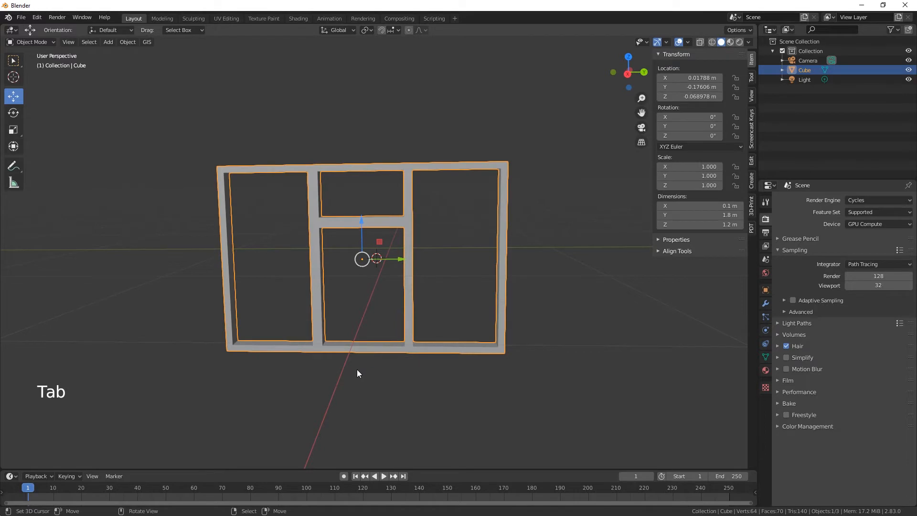
{"action": "key", "text": "Tab"}
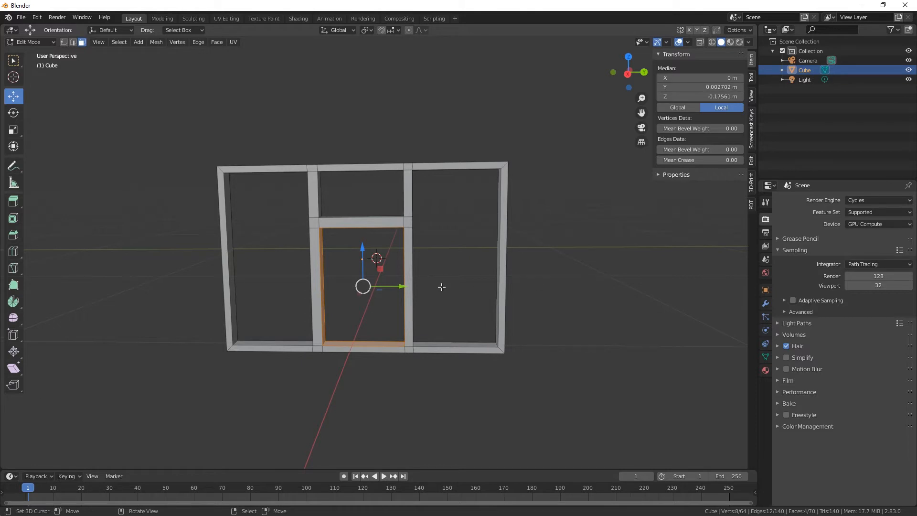
- Duplicate the four front inner corner vertices of the right-hand opening and place the copy about 0.39 m in front of the frame along X
{"action": "middle_click_drag", "start_coordinate": [415, 315], "coordinate": [427, 336]}
{"action": "scroll", "coordinate": [487, 329], "scroll_direction": "up", "scroll_amount": 2}
{"action": "right_click", "coordinate": [477, 135]}
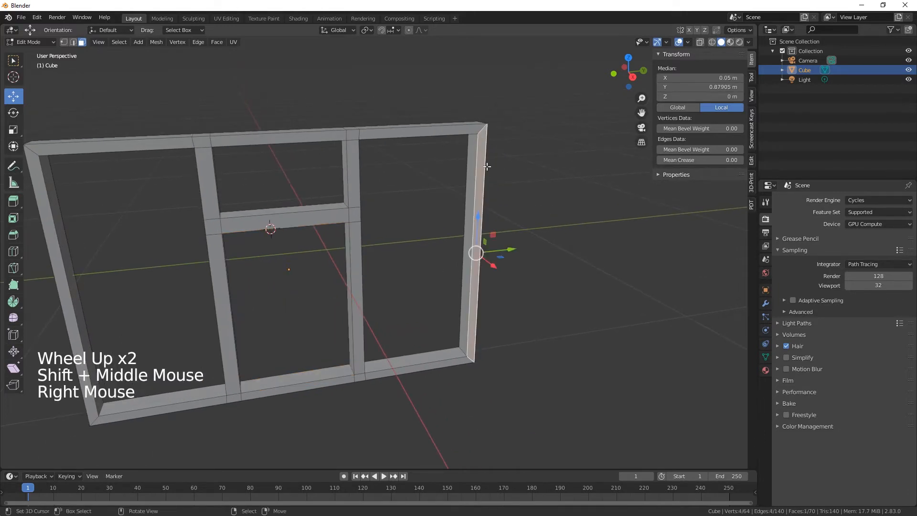
{"action": "key", "text": "1"}
{"action": "right_click", "coordinate": [477, 133]}
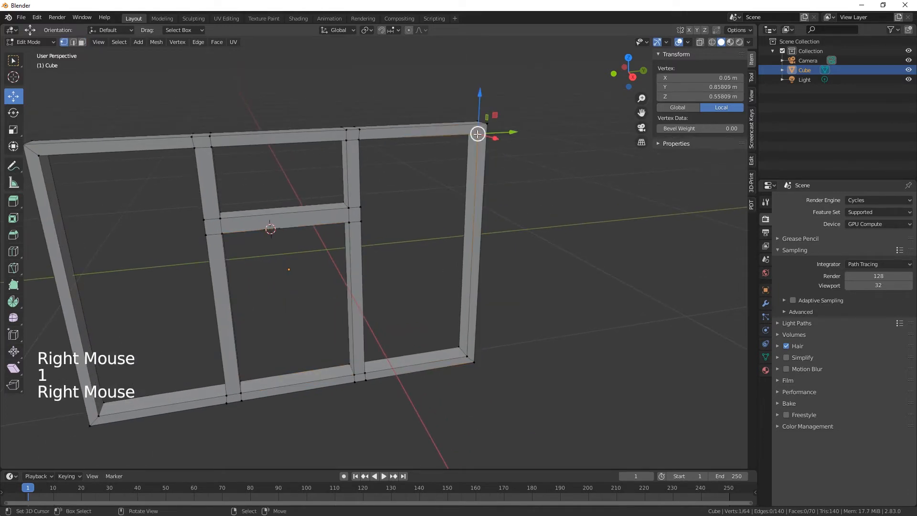
{"action": "right_click", "coordinate": [472, 354], "text": "shift"}
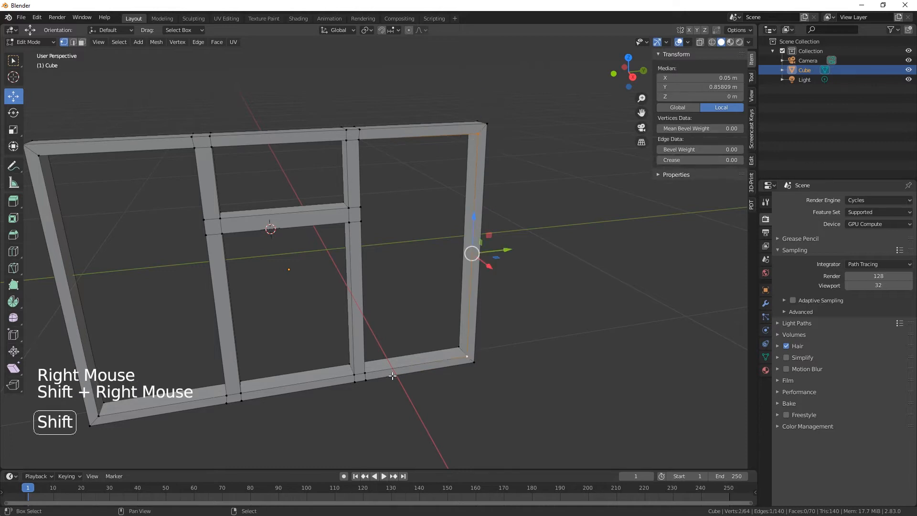
{"action": "right_click", "coordinate": [366, 375], "text": "shift"}
{"action": "right_click", "coordinate": [359, 140], "text": "shift"}
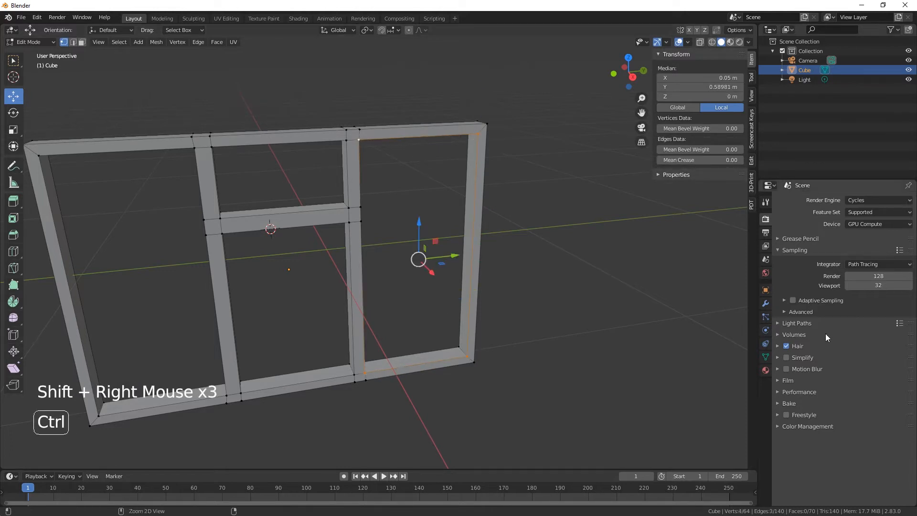
{"action": "key", "text": "ctrl+d"}
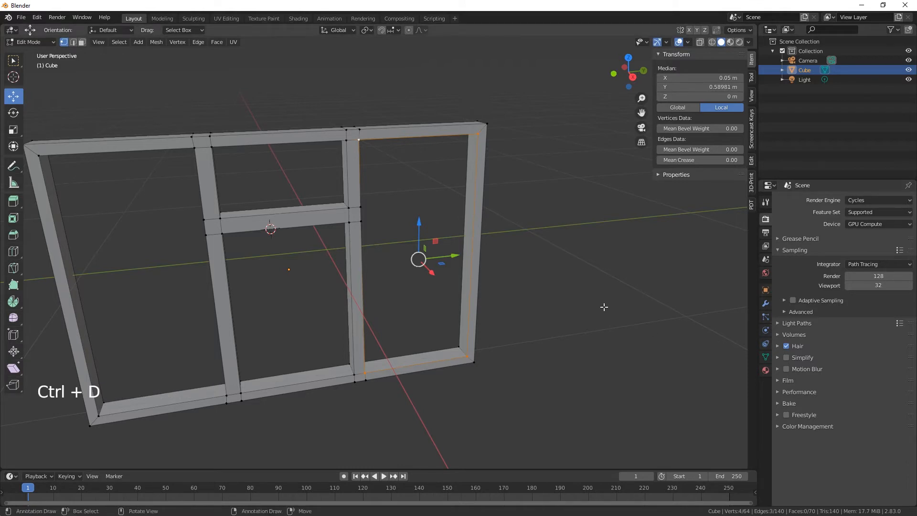
{"action": "key", "text": "x"}
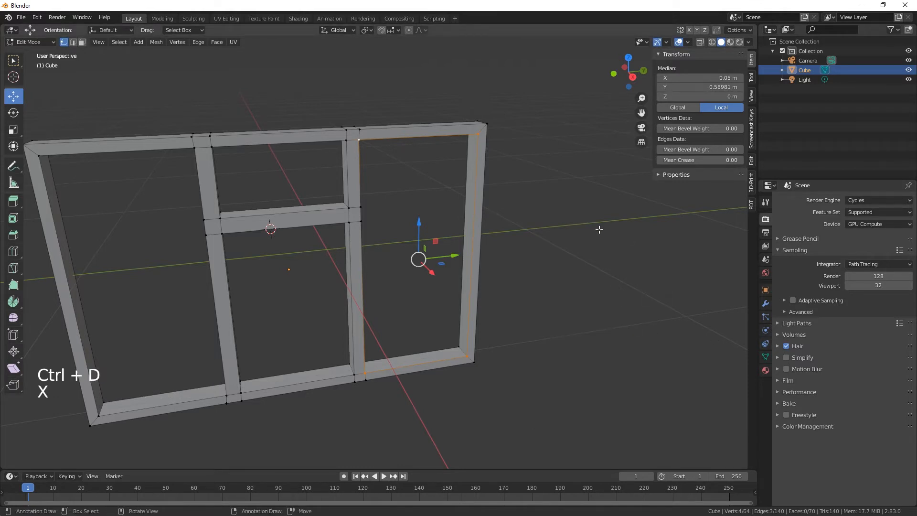
{"action": "key", "text": "shift+d"}
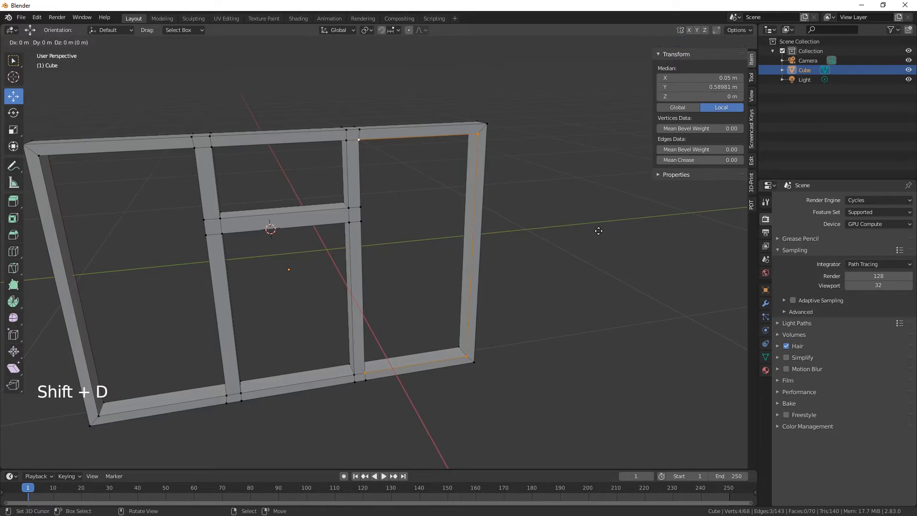
{"action": "left_click", "coordinate": [630, 265]}
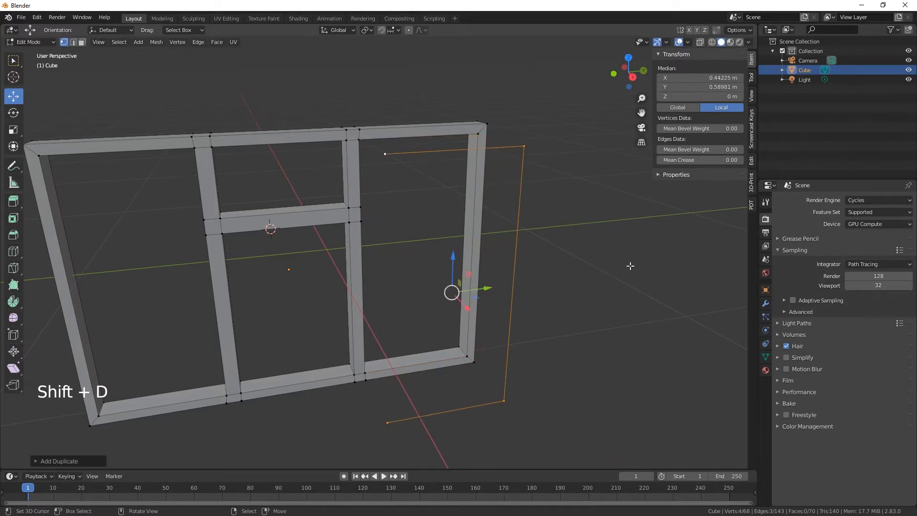
- Fill the duplicated outline with a face, separate it into its own object, and select that panel in Object Mode
{"action": "key", "text": "f"}
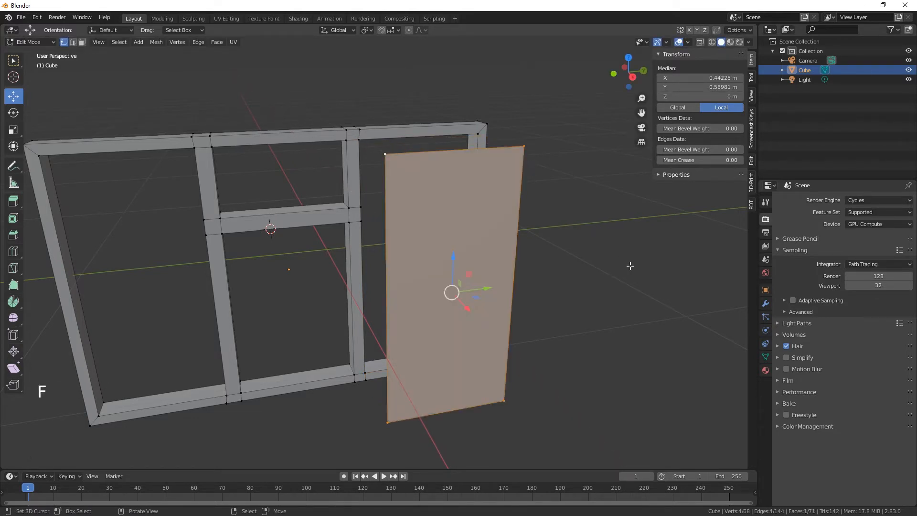
{"action": "key", "text": "p"}
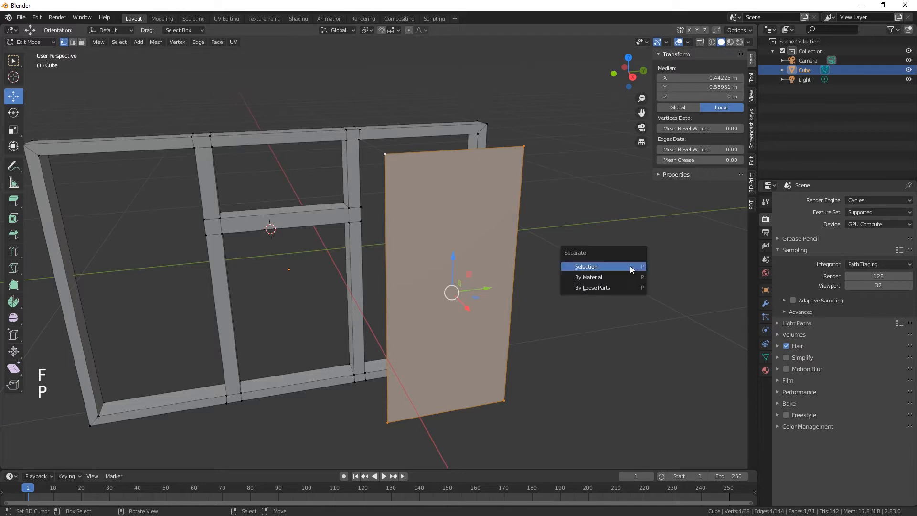
{"action": "left_click", "coordinate": [630, 267]}
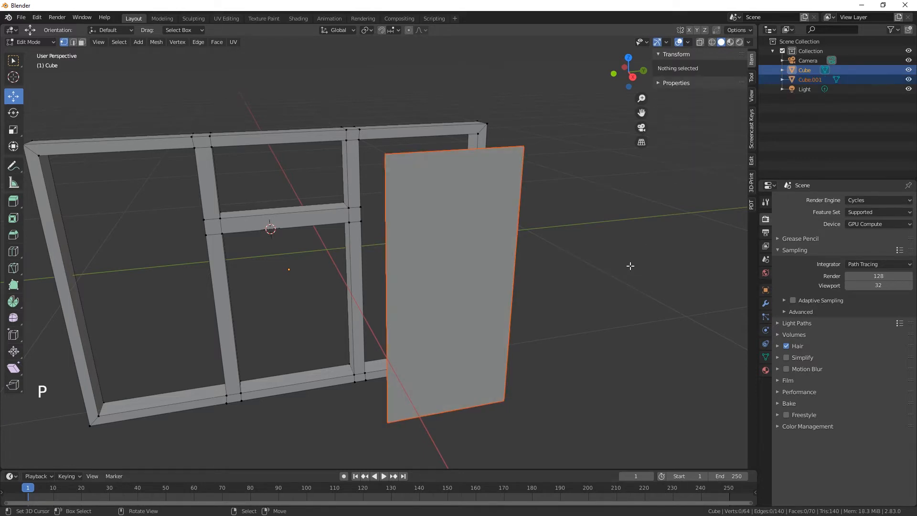
{"action": "key", "text": "Tab"}
{"action": "right_click", "coordinate": [485, 234]}
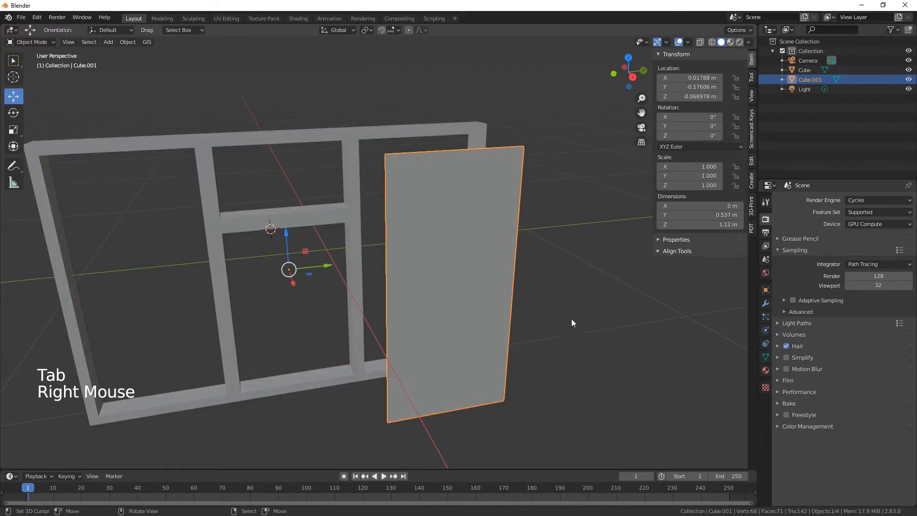
- Duplicate the separated panel and move the copy about -1.13 m along Y in front of the left-hand opening
{"action": "mouse_move", "coordinate": [571, 319]}
{"action": "middle_mouse_down"}
{"action": "mouse_move", "coordinate": [577, 328]}
{"action": "mouse_move", "coordinate": [614, 319]}
{"action": "mouse_move", "coordinate": [573, 311]}
{"action": "mouse_move", "coordinate": [486, 316]}
{"action": "mouse_move", "coordinate": [485, 331]}
{"action": "mouse_move", "coordinate": [603, 333]}
{"action": "mouse_move", "coordinate": [544, 325]}
{"action": "mouse_move", "coordinate": [573, 320]}
{"action": "middle_mouse_up"}
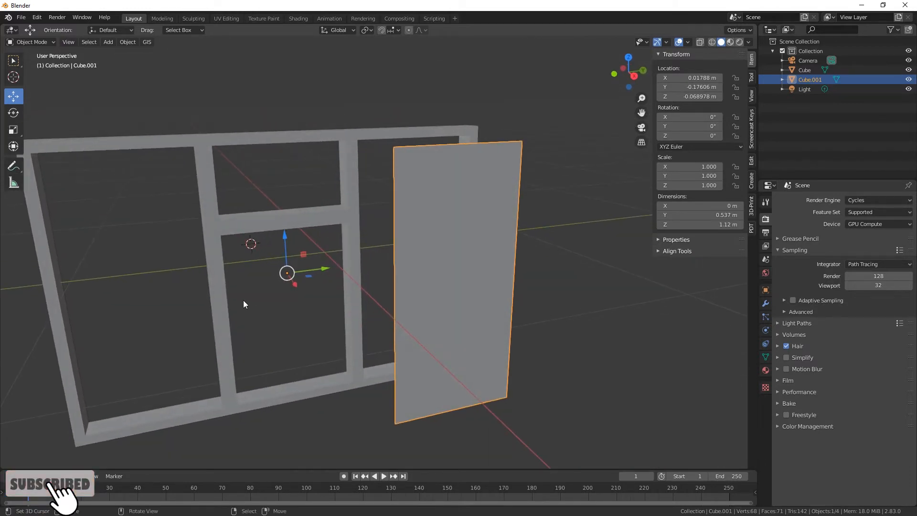
{"action": "middle_click_drag", "start_coordinate": [242, 300], "coordinate": [314, 279], "text": "shift"}
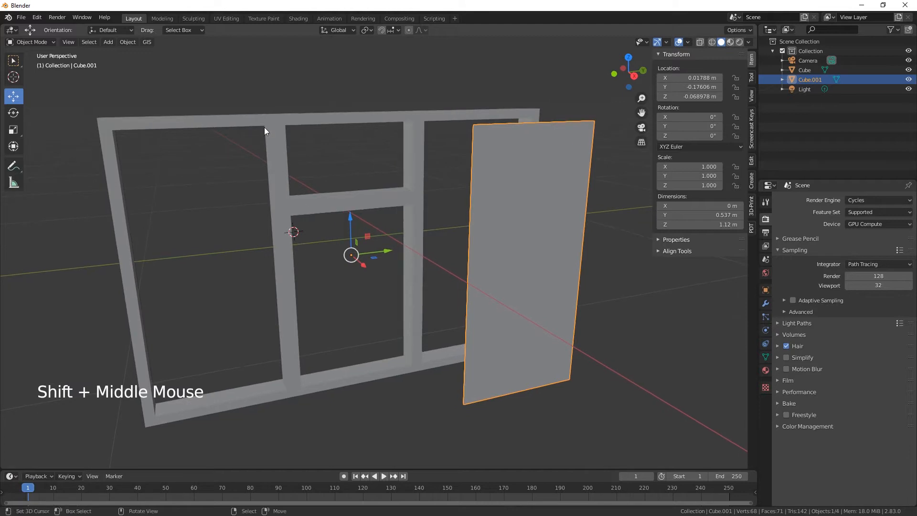
{"action": "middle_click_drag", "start_coordinate": [525, 315], "coordinate": [511, 315]}
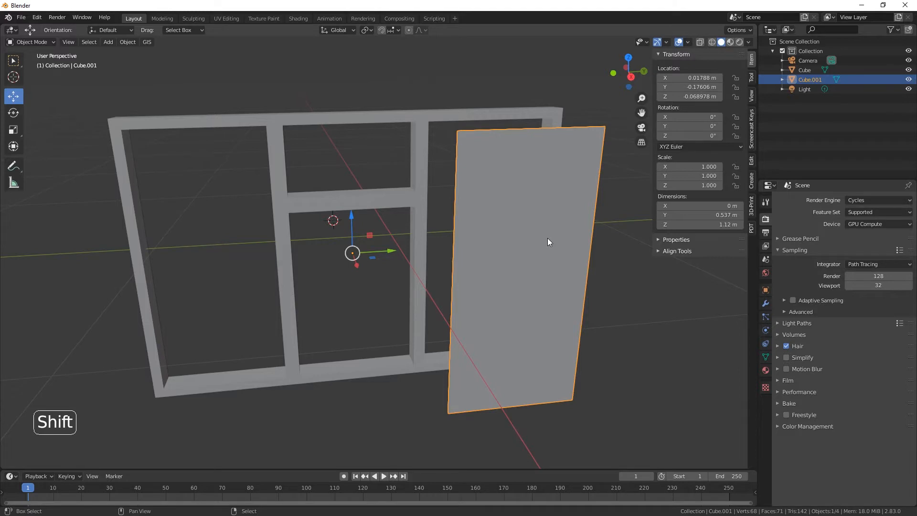
{"action": "key", "text": "shift+d"}
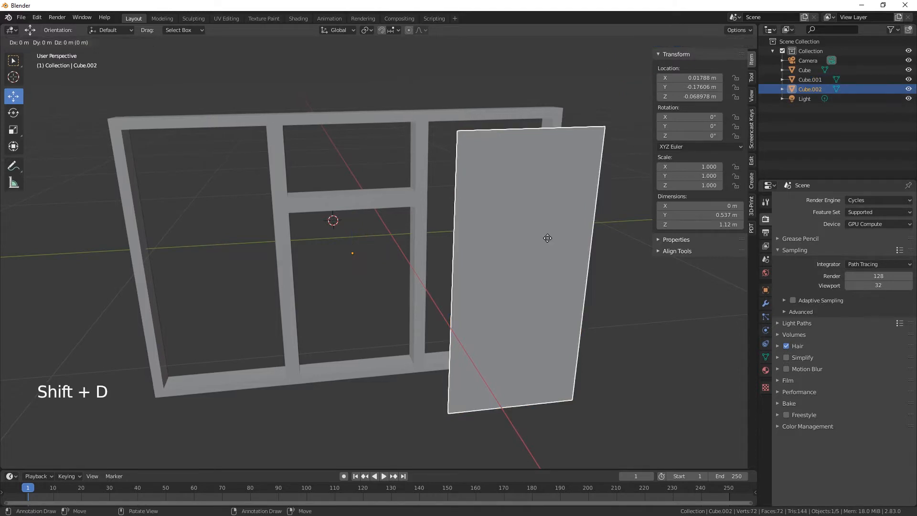
{"action": "key", "text": "y"}
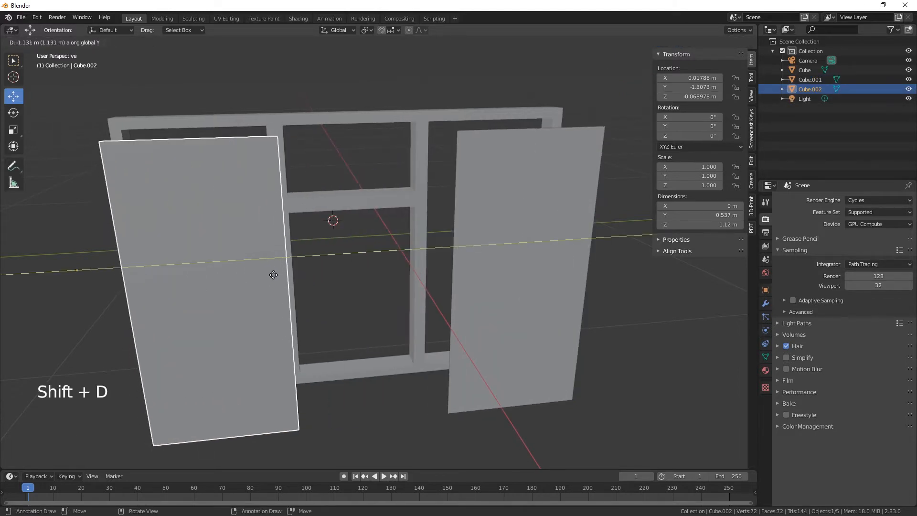
{"action": "left_click", "coordinate": [275, 291]}
- Shift the duplicated panel about -0.38 m along X towards the frame and about -0.05 m along Y
{"action": "middle_click_drag", "start_coordinate": [281, 323], "coordinate": [370, 314]}
{"action": "scroll", "coordinate": [372, 319], "scroll_direction": "down", "scroll_amount": 2}
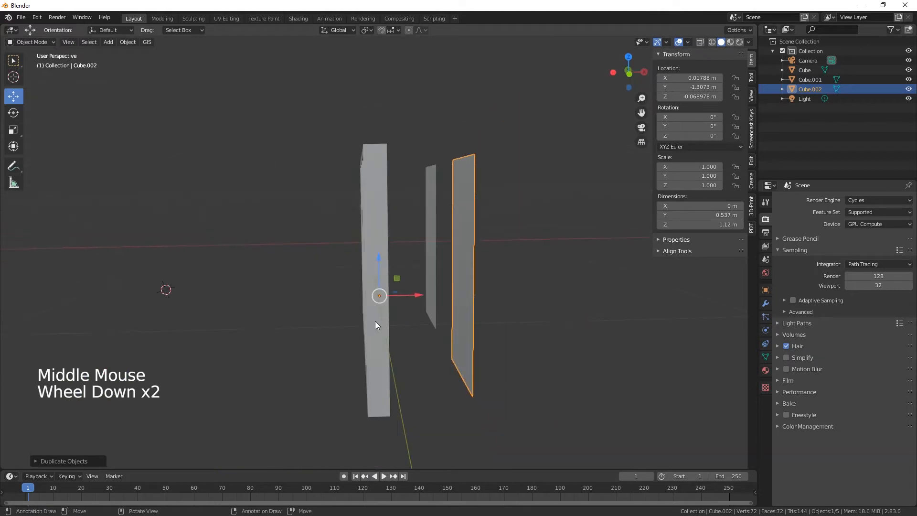
{"action": "left_click_drag", "start_coordinate": [417, 296], "coordinate": [324, 304]}
{"action": "middle_click_drag", "start_coordinate": [324, 307], "coordinate": [317, 323]}
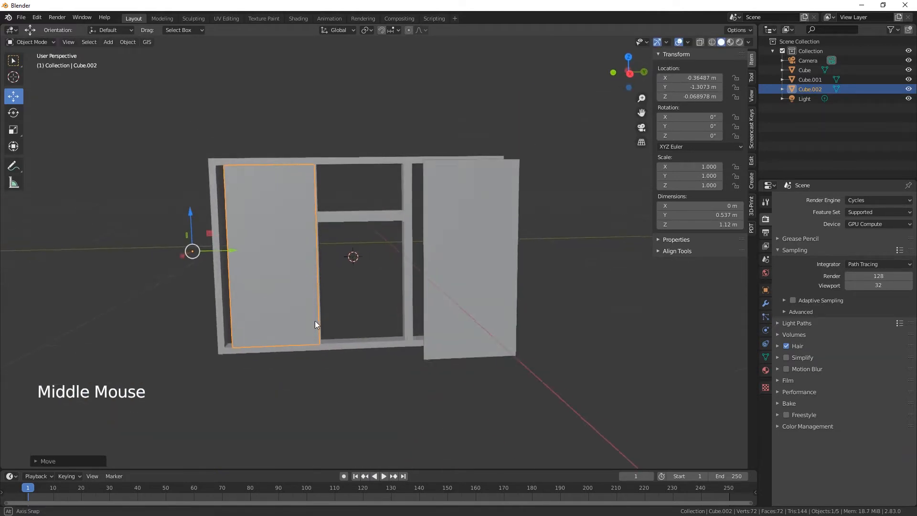
{"action": "left_click_drag", "start_coordinate": [238, 258], "coordinate": [225, 254]}
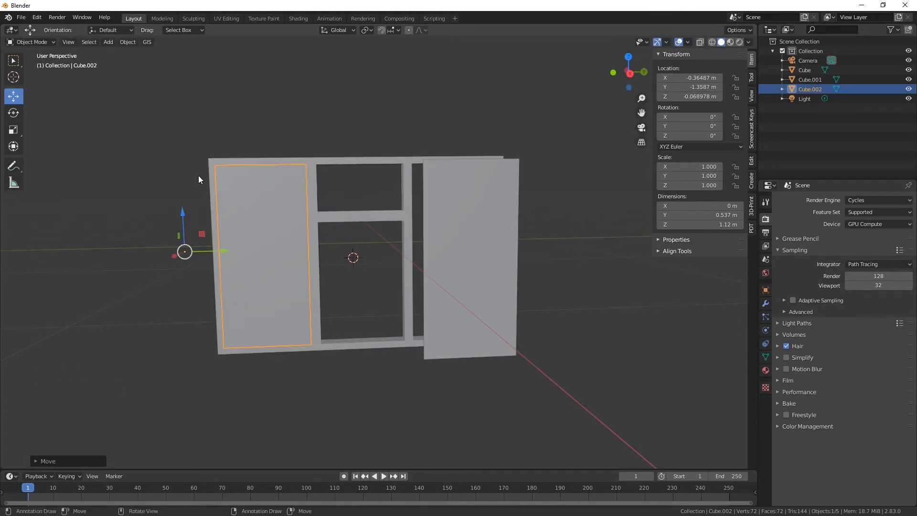
- Set the duplicated panel's origin to its geometry
{"action": "left_click", "coordinate": [126, 44]}
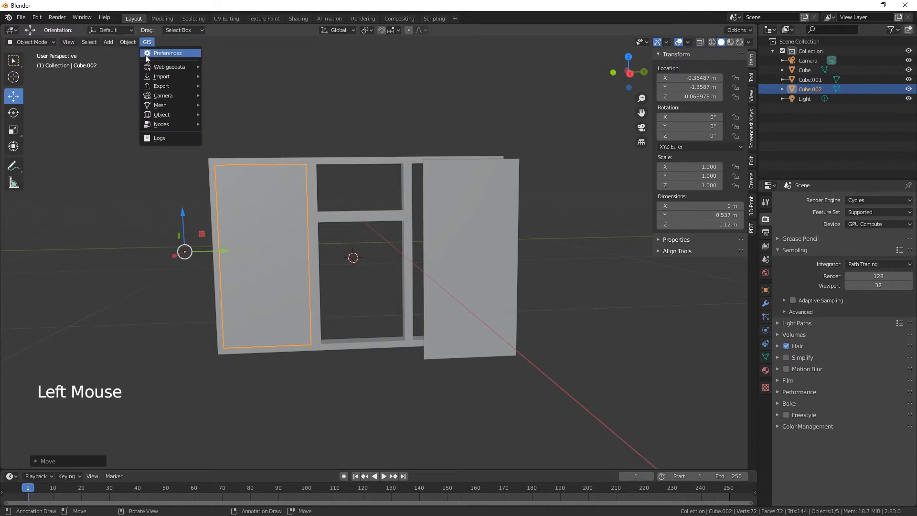
{"action": "left_click", "coordinate": [128, 42]}
{"action": "left_click", "coordinate": [127, 43]}
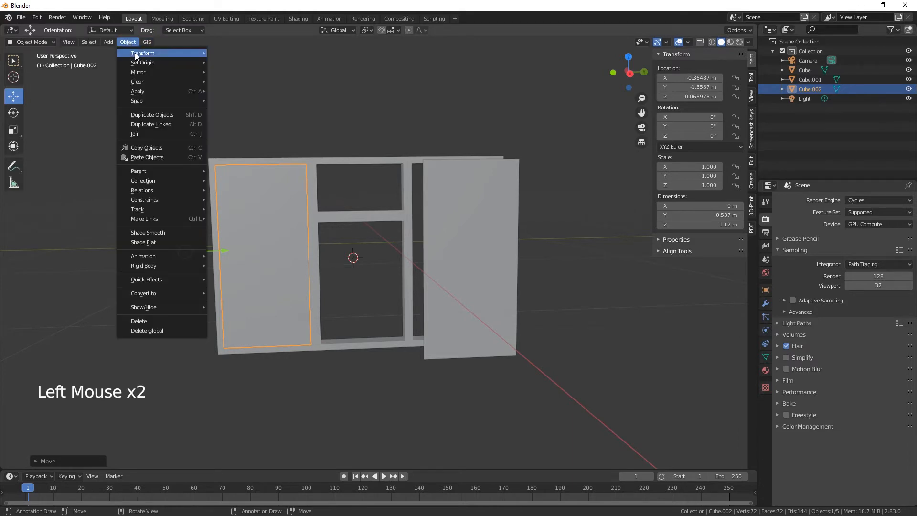
{"action": "mouse_move", "coordinate": [143, 66]}
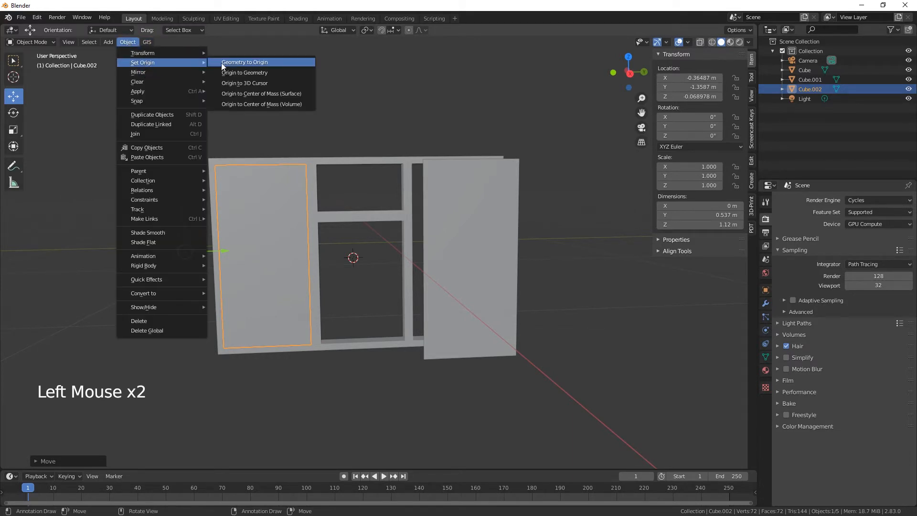
{"action": "left_click", "coordinate": [244, 73]}
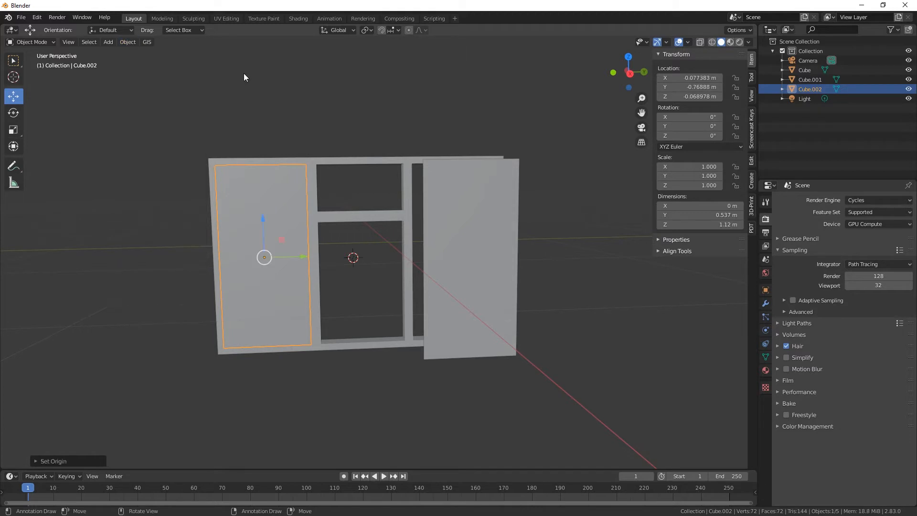
- Move the duplicated panel about 0.27 m along X, away from the front of the frame
{"action": "middle_click_drag", "start_coordinate": [338, 393], "coordinate": [384, 398]}
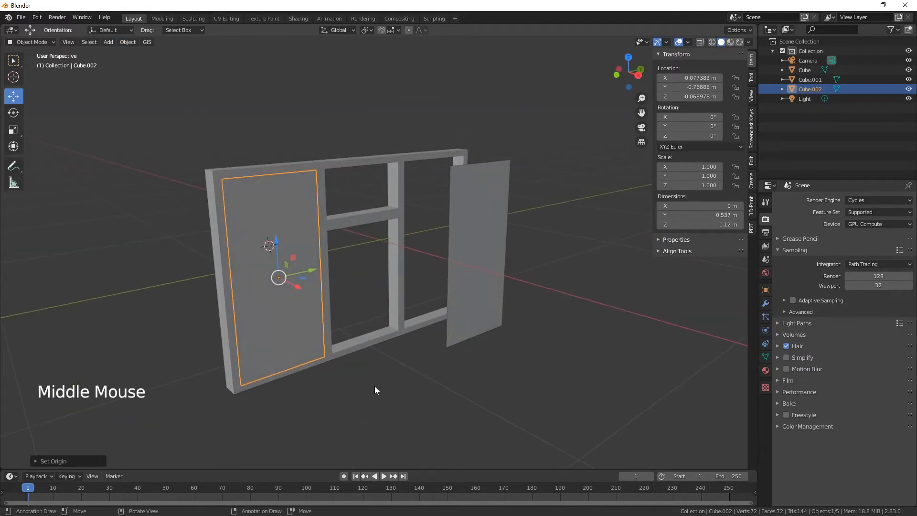
{"action": "middle_click_drag", "start_coordinate": [332, 383], "coordinate": [344, 329]}
{"action": "left_click_drag", "start_coordinate": [323, 291], "coordinate": [356, 314]}
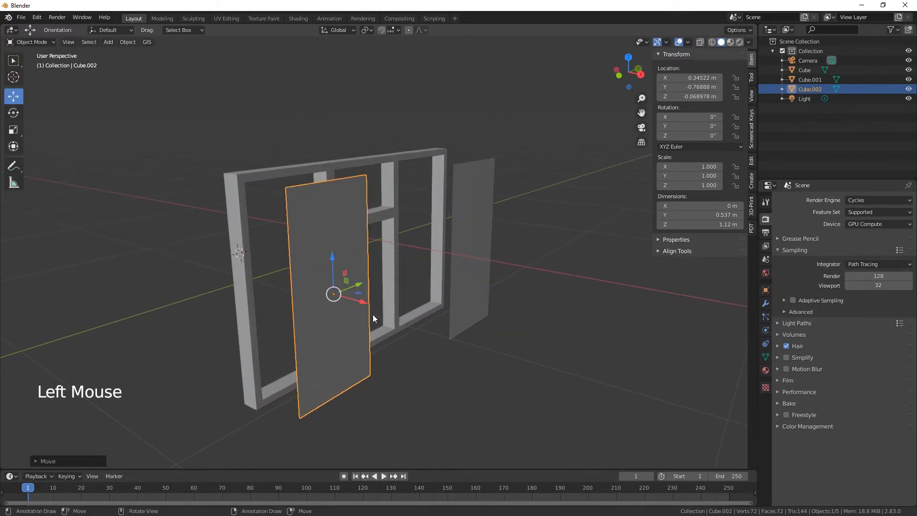
- Delete the duplicated panel in front of the left-hand opening, keeping the original panel
{"action": "middle_click_drag", "start_coordinate": [516, 371], "coordinate": [445, 340]}
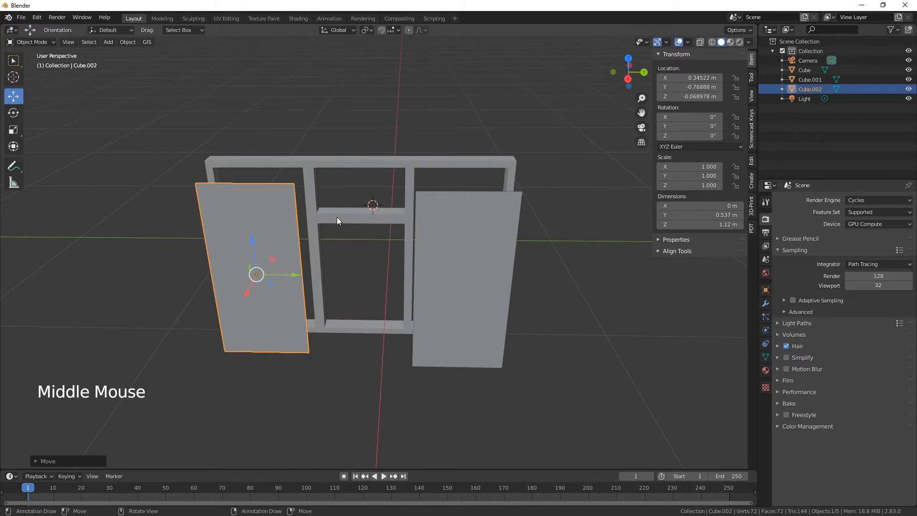
{"action": "right_click", "coordinate": [475, 229]}
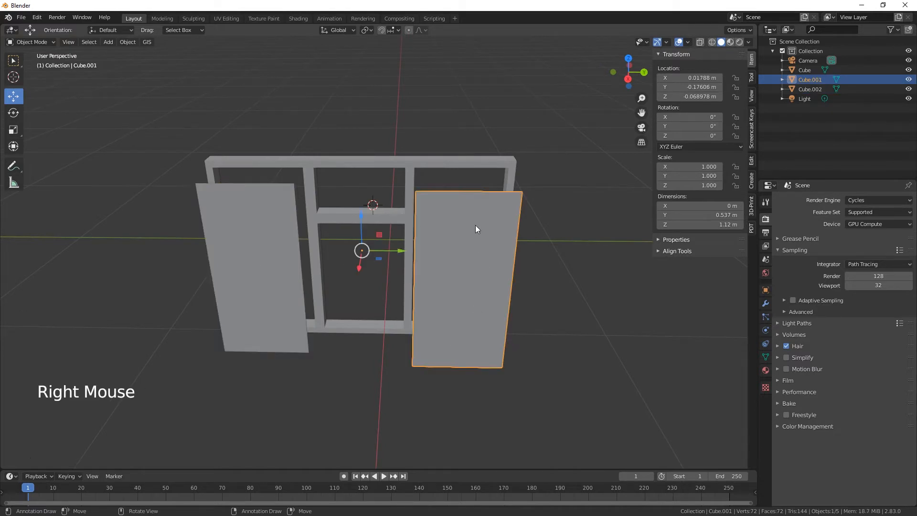
{"action": "middle_click_drag", "start_coordinate": [469, 234], "coordinate": [540, 282]}
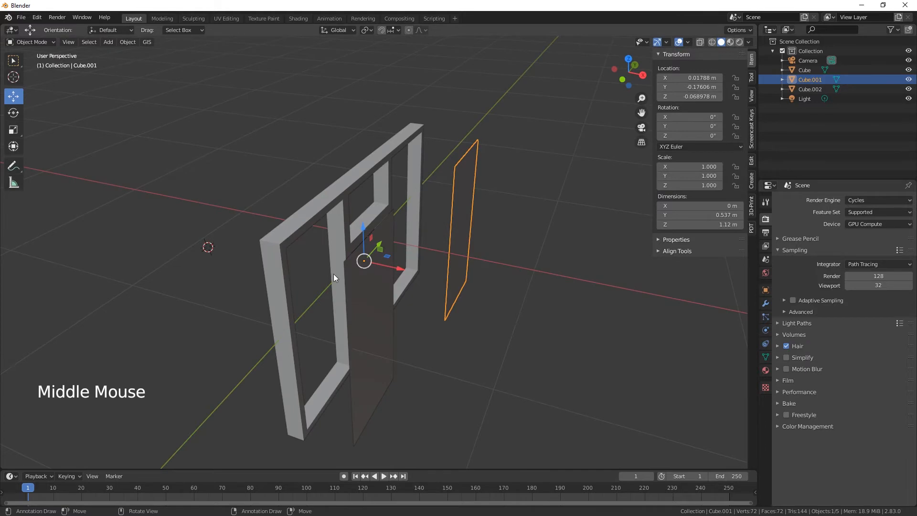
{"action": "right_click", "coordinate": [372, 283]}
{"action": "key", "text": "Delete"}
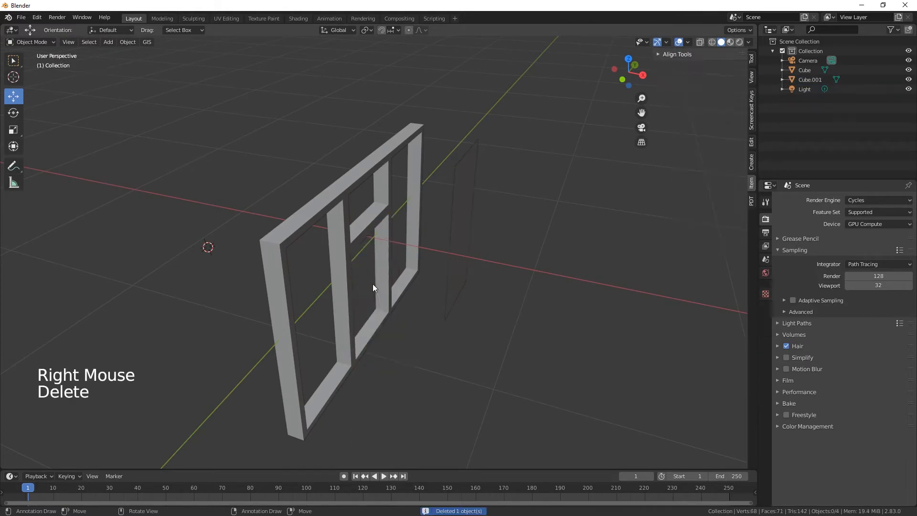
- Extrude the remaining panel's face about 0.086 m along X towards the frame
{"action": "right_click", "coordinate": [473, 202]}
{"action": "middle_click_drag", "start_coordinate": [469, 268], "coordinate": [479, 242]}
{"action": "key", "text": "Tab"}
{"action": "right_click", "coordinate": [481, 241]}
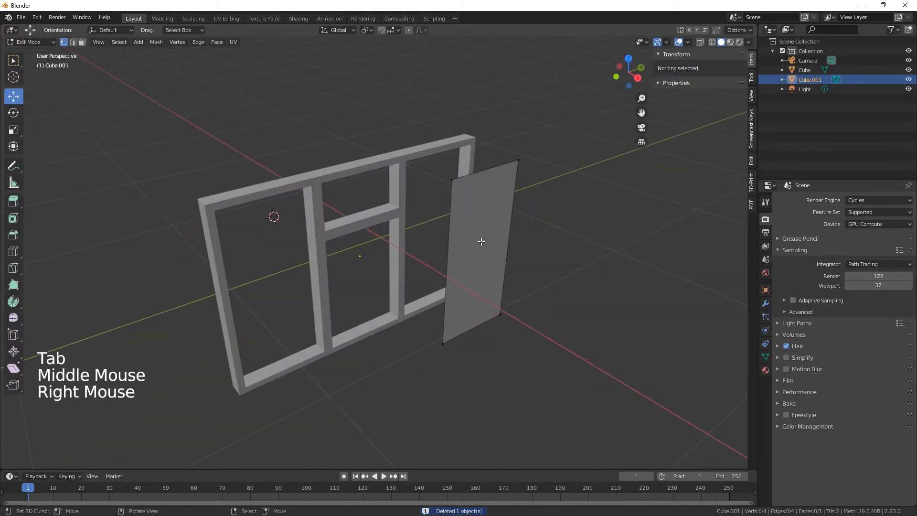
{"action": "key", "text": "3"}
{"action": "right_click", "coordinate": [481, 242]}
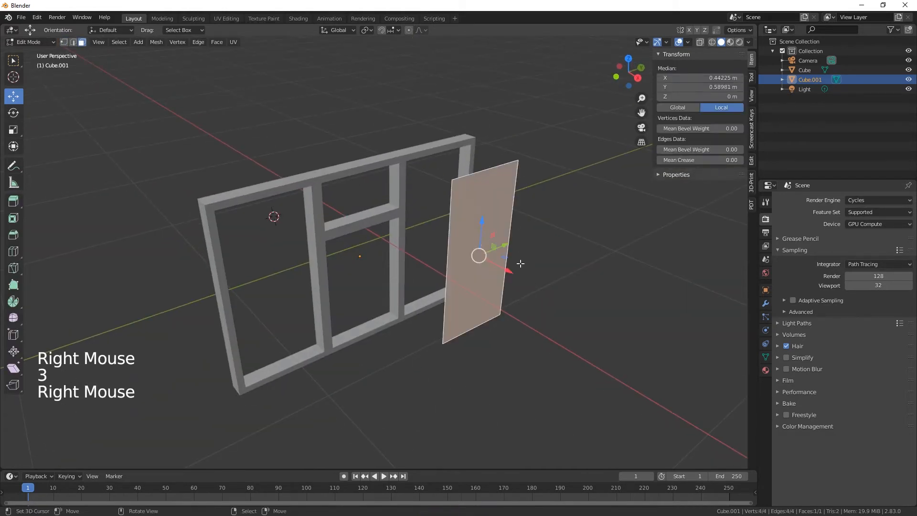
{"action": "key", "text": "e"}
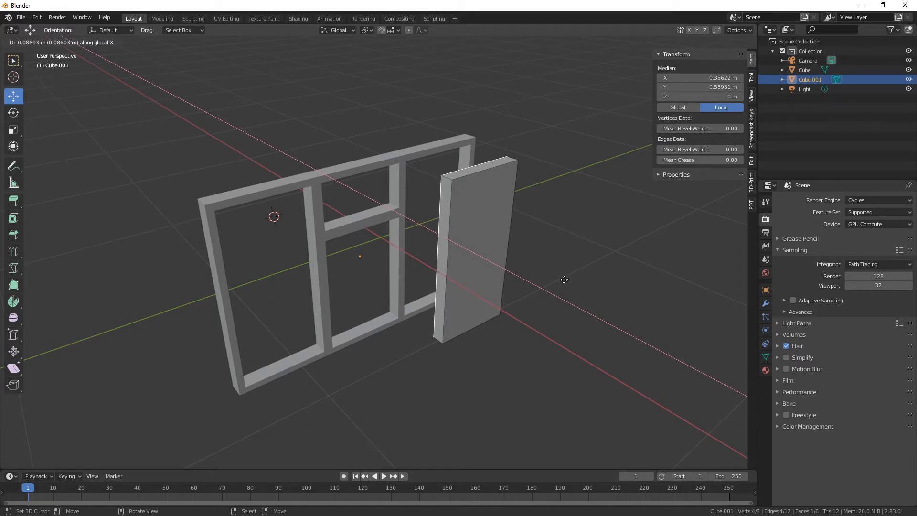
{"action": "left_click", "coordinate": [564, 279]}
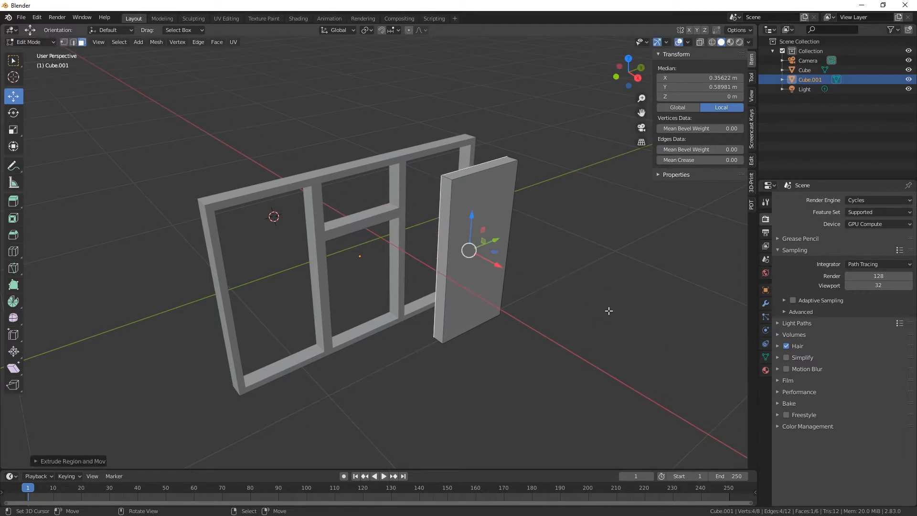
- Set the thickened panel's origin to its geometry
{"action": "middle_click_drag", "start_coordinate": [608, 310], "coordinate": [493, 280]}
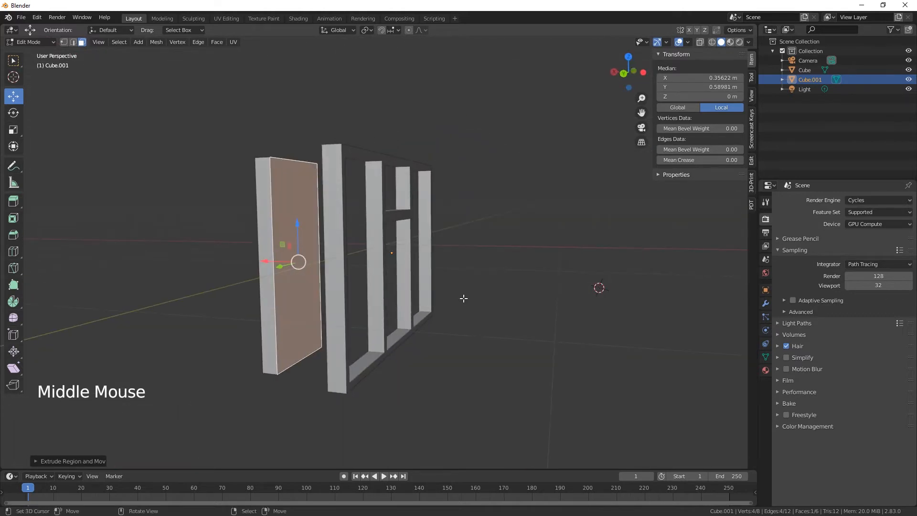
{"action": "key", "text": "Tab"}
{"action": "middle_click_drag", "start_coordinate": [443, 302], "coordinate": [472, 321]}
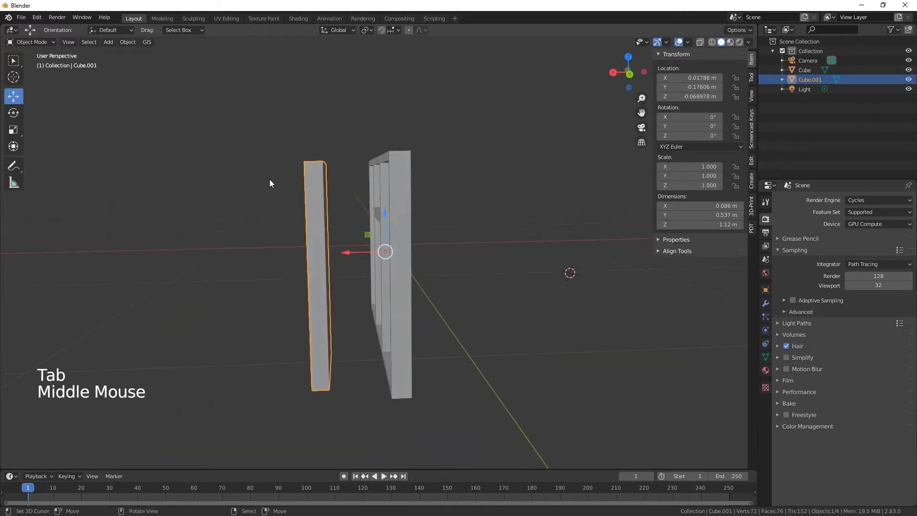
{"action": "left_click", "coordinate": [127, 42]}
{"action": "mouse_move", "coordinate": [165, 62]}
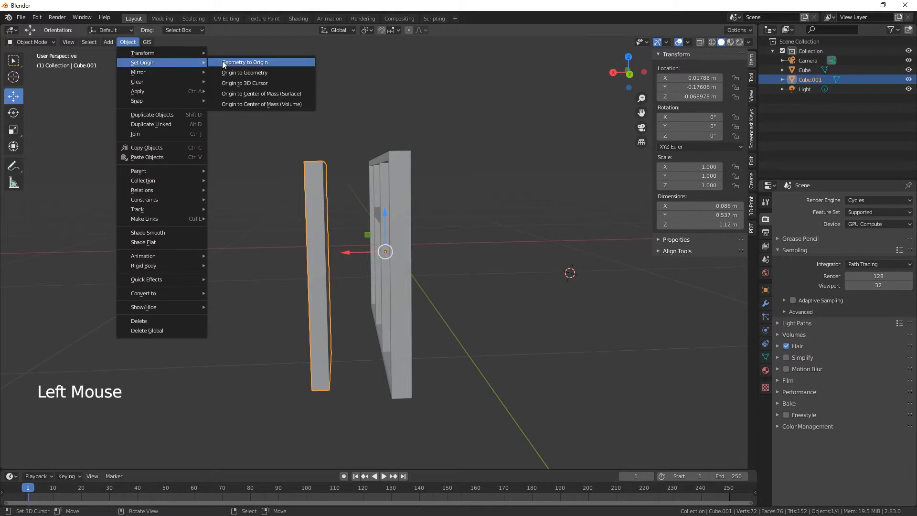
{"action": "left_click", "coordinate": [233, 72]}
- Slide the panel along X into the frame's opening to compare depths, and pull it back out to about X 0.53 m
{"action": "left_click_drag", "start_coordinate": [283, 271], "coordinate": [355, 273]}
{"action": "middle_click_drag", "start_coordinate": [442, 394], "coordinate": [472, 377]}
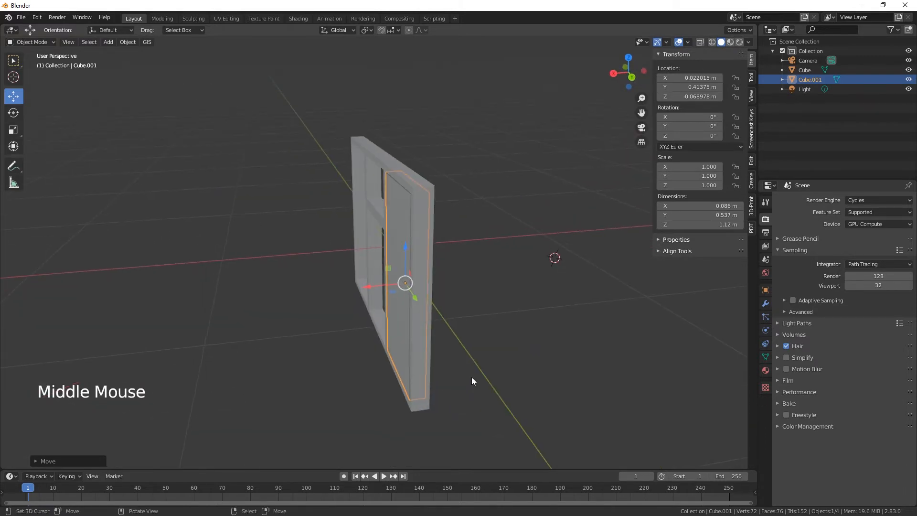
{"action": "left_click_drag", "start_coordinate": [373, 288], "coordinate": [309, 310]}
- Move the panel's back face along X towards the frame to make the panel 0.1 m deep
{"action": "key", "text": "Tab"}
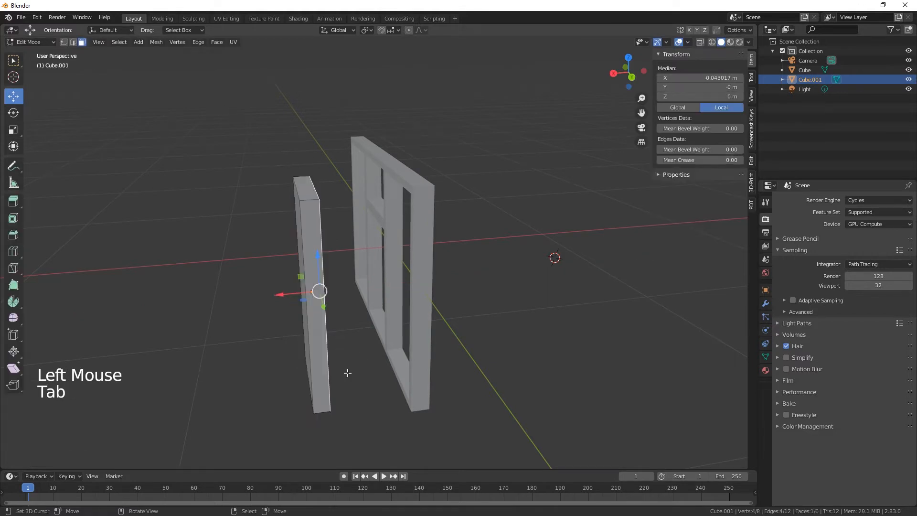
{"action": "middle_click_drag", "start_coordinate": [348, 371], "coordinate": [275, 267]}
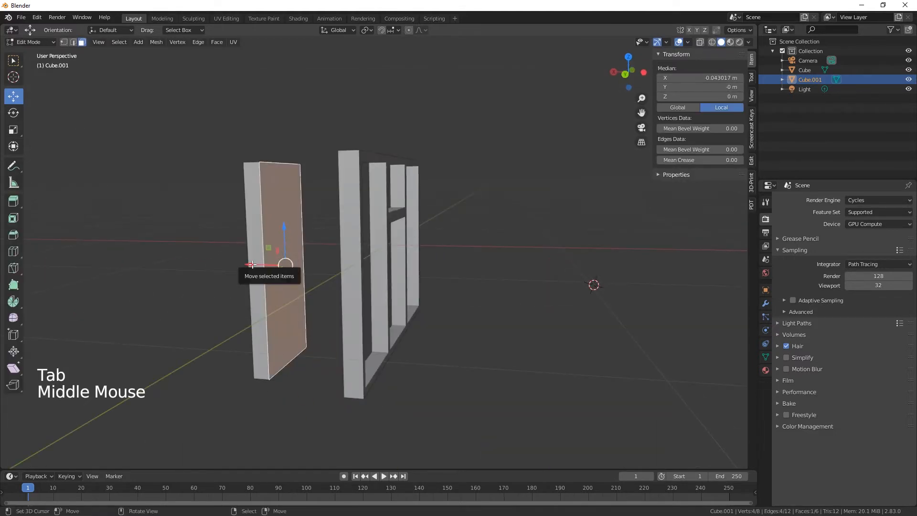
{"action": "left_click_drag", "start_coordinate": [252, 265], "coordinate": [249, 265]}
{"action": "middle_click_drag", "start_coordinate": [251, 265], "coordinate": [501, 263]}
{"action": "right_click", "coordinate": [468, 213]}
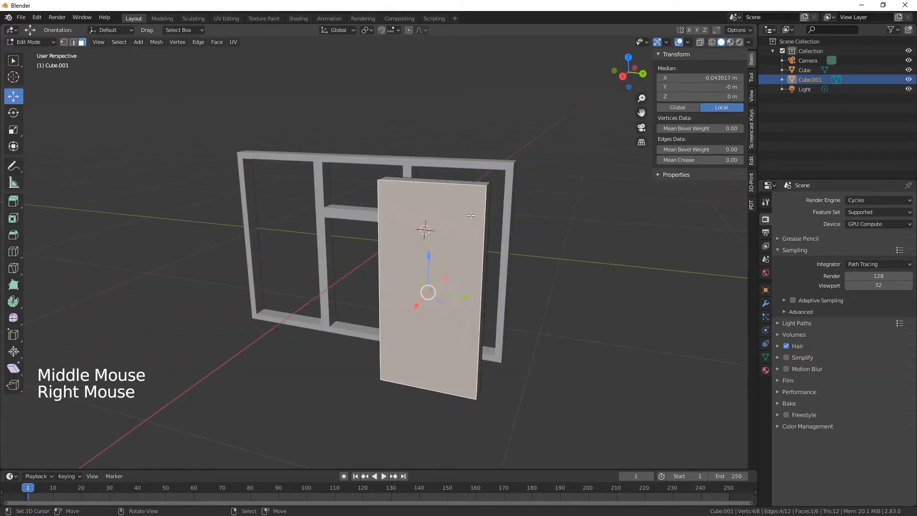
{"action": "key", "text": "Tab"}
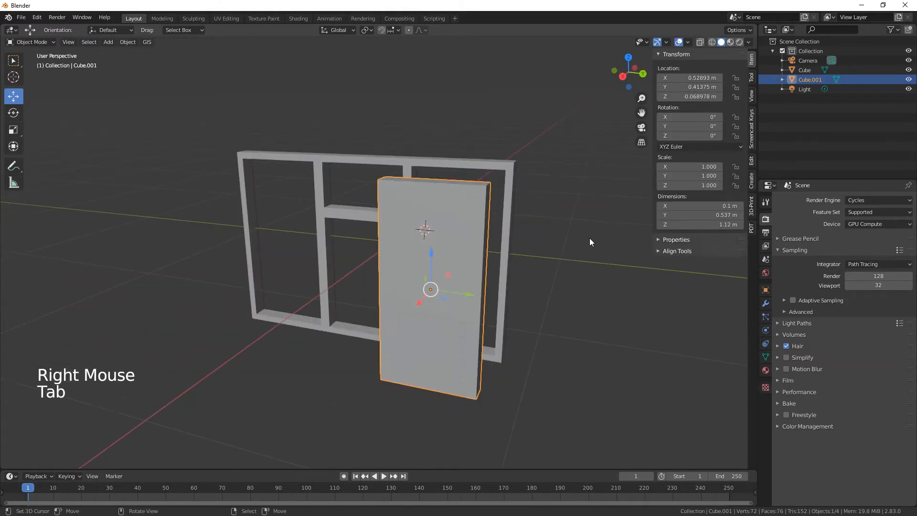
{"action": "key", "text": "ctrl"}
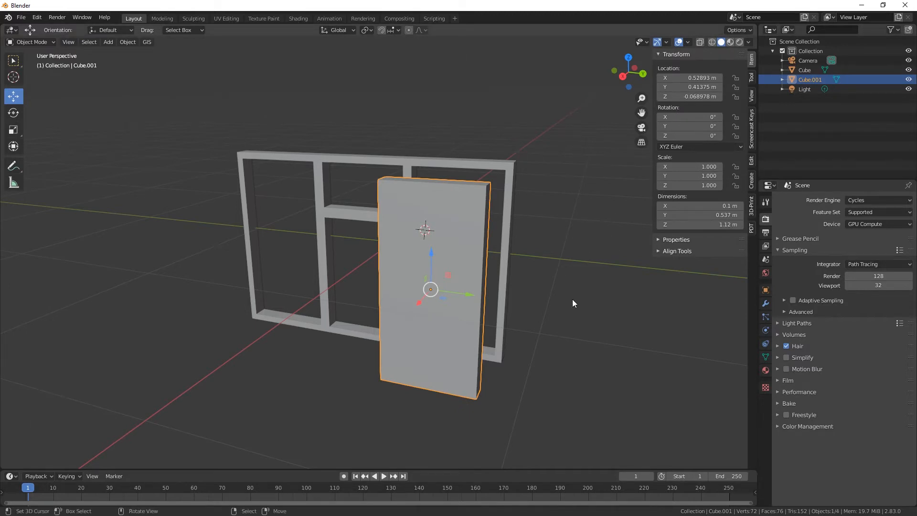
- Inset the panel's front and back faces by about 0.035 m
{"action": "key", "text": "Tab"}
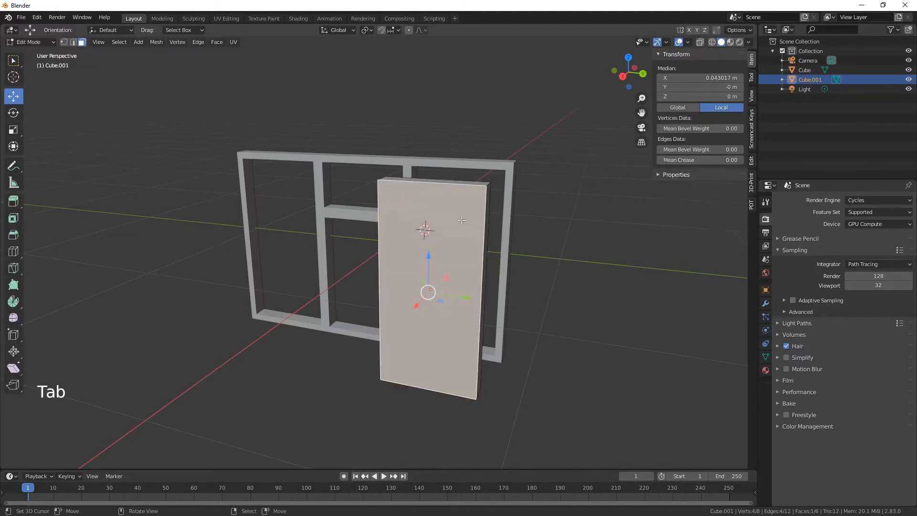
{"action": "middle_click_drag", "start_coordinate": [534, 294], "coordinate": [567, 365]}
{"action": "right_click", "coordinate": [266, 220], "text": "shift"}
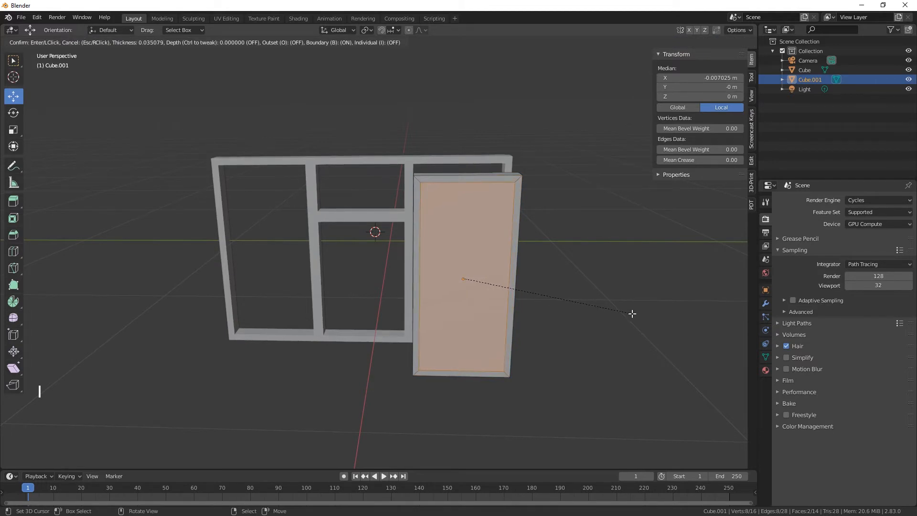
{"action": "left_click", "coordinate": [632, 313]}
- Bridge the inset front and back faces to cut an opening through the panel
{"action": "middle_click_drag", "start_coordinate": [623, 377], "coordinate": [546, 385]}
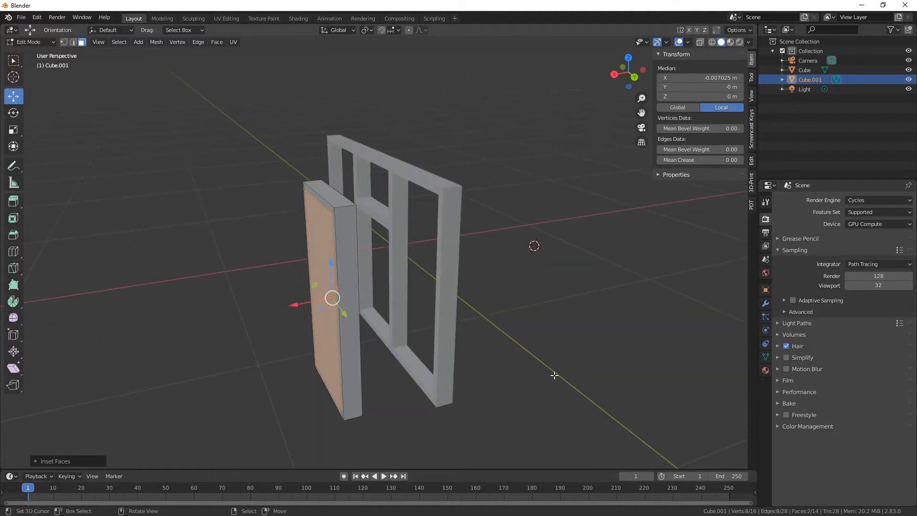
{"action": "key", "text": "w"}
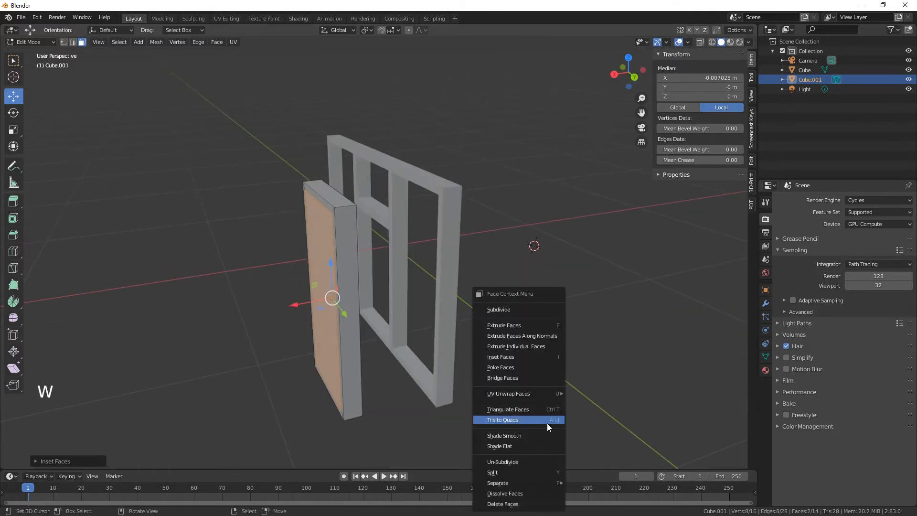
{"action": "left_click", "coordinate": [525, 378]}
{"action": "middle_click_drag", "start_coordinate": [524, 377], "coordinate": [557, 397]}
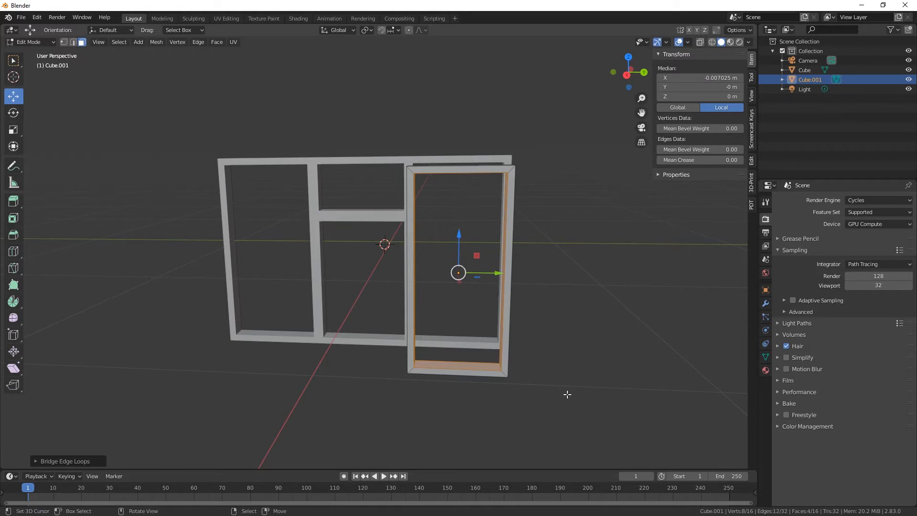
- Add a loop cut around the sash's outer sides and slide it towards the front to about 0.021 m local X
{"action": "middle_click_drag", "start_coordinate": [592, 250], "coordinate": [536, 264]}
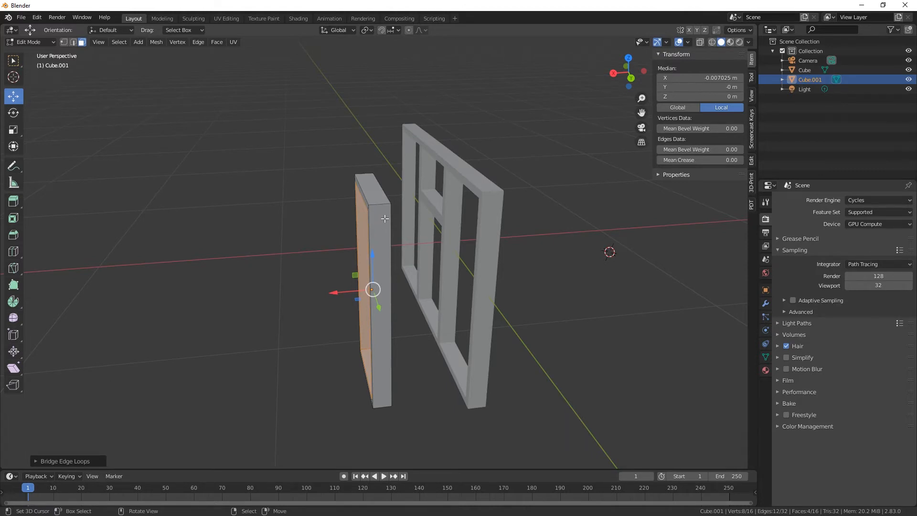
{"action": "key", "text": "ctrl+r"}
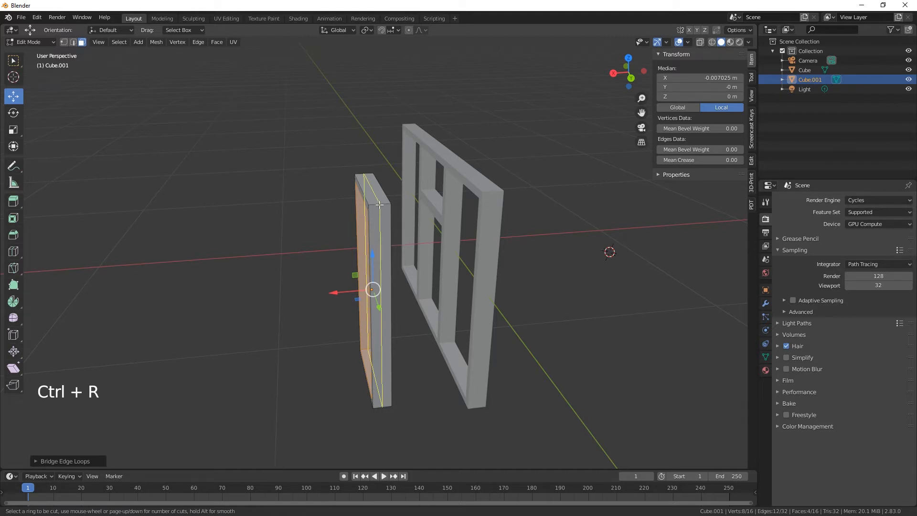
{"action": "left_click", "coordinate": [379, 205]}
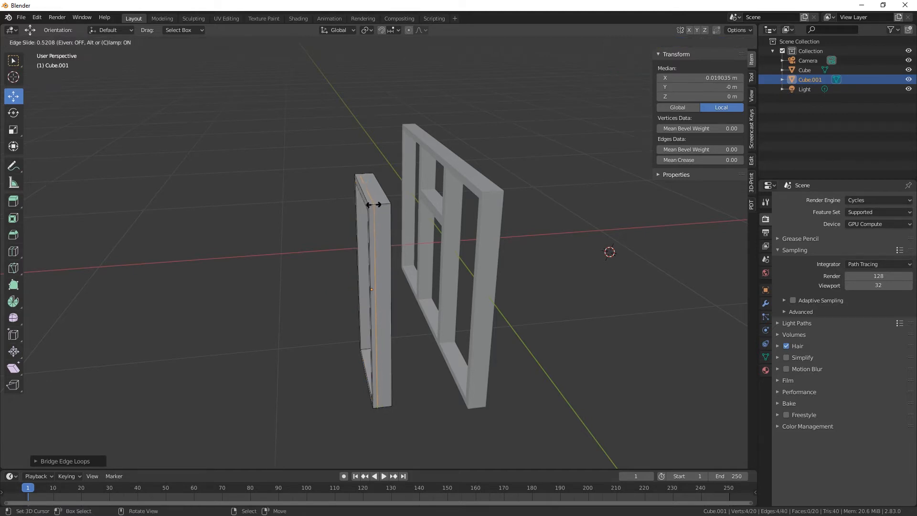
{"action": "left_click", "coordinate": [373, 204]}
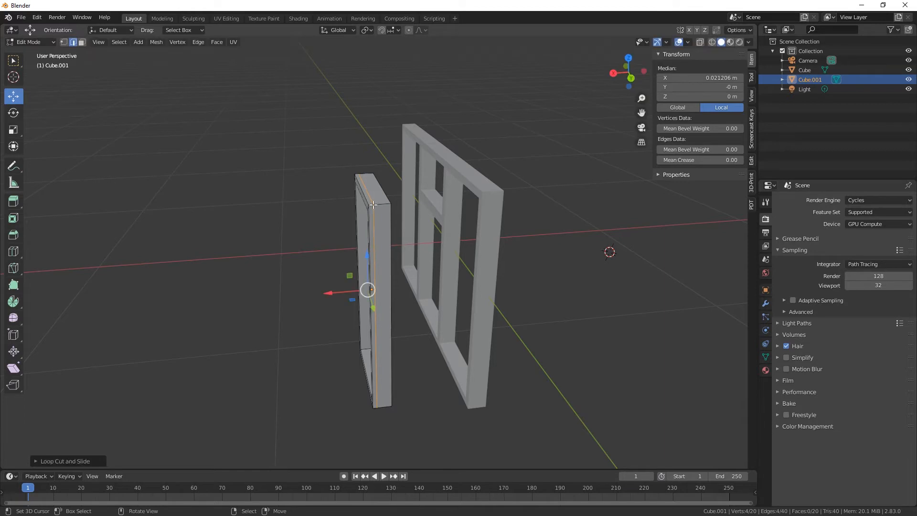
- Extrude the narrow front band of outer side faces along their normals by about 0.02 m to form a lip around the sash
{"action": "key", "text": "3"}
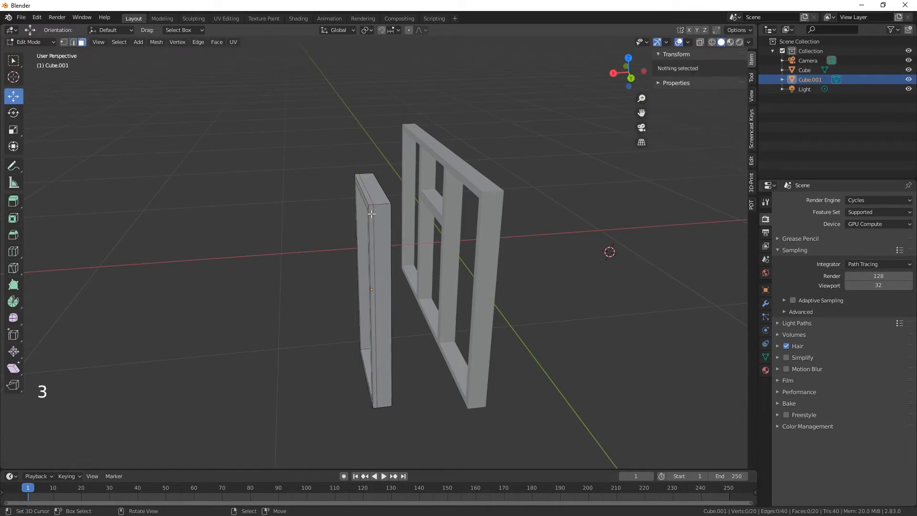
{"action": "right_click", "coordinate": [371, 214], "text": "alt"}
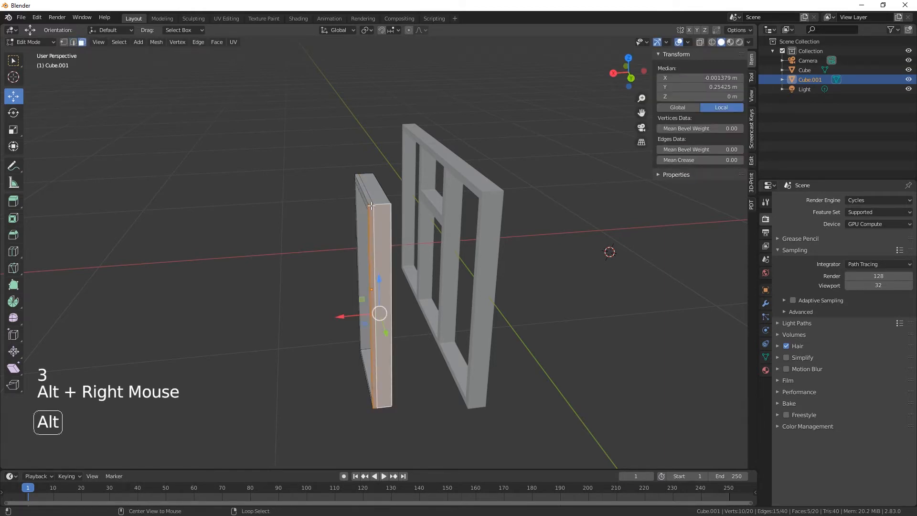
{"action": "right_click", "coordinate": [373, 256], "text": "alt"}
{"action": "middle_click_drag", "start_coordinate": [381, 256], "coordinate": [149, 237]}
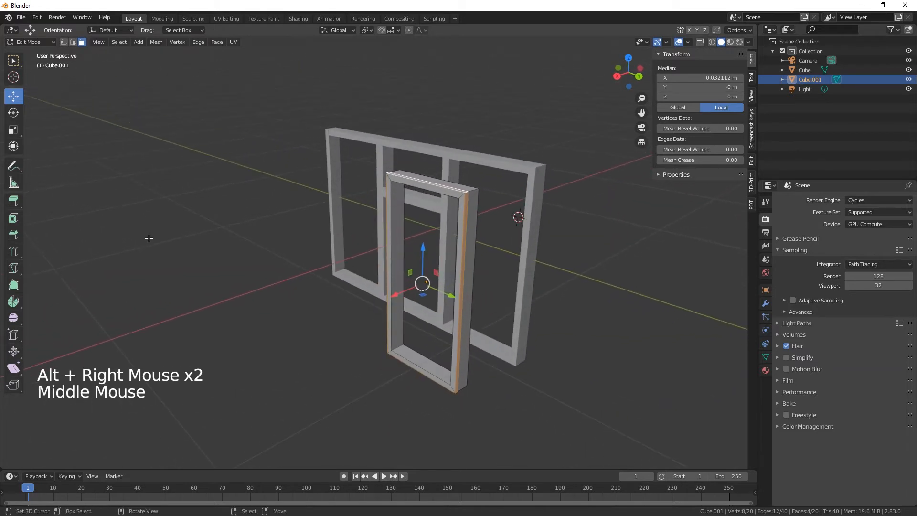
{"action": "left_click", "coordinate": [13, 201]}
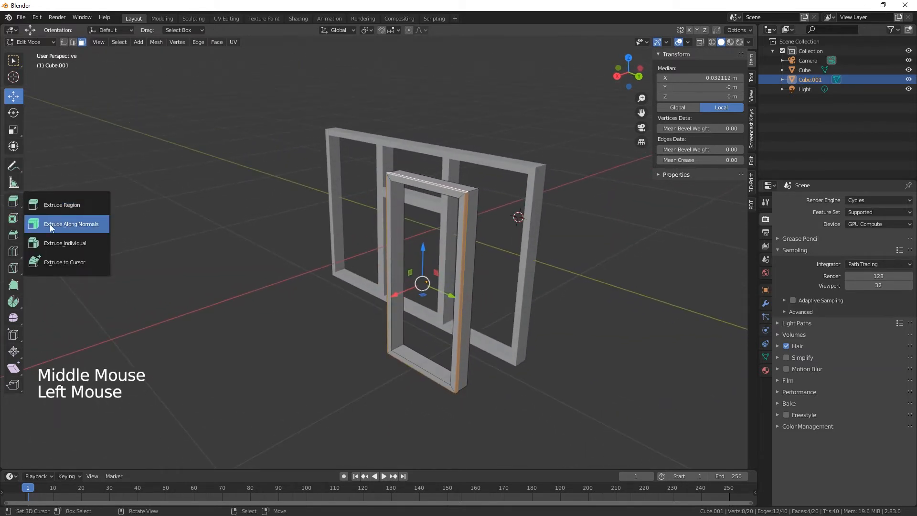
{"action": "left_click", "coordinate": [50, 224]}
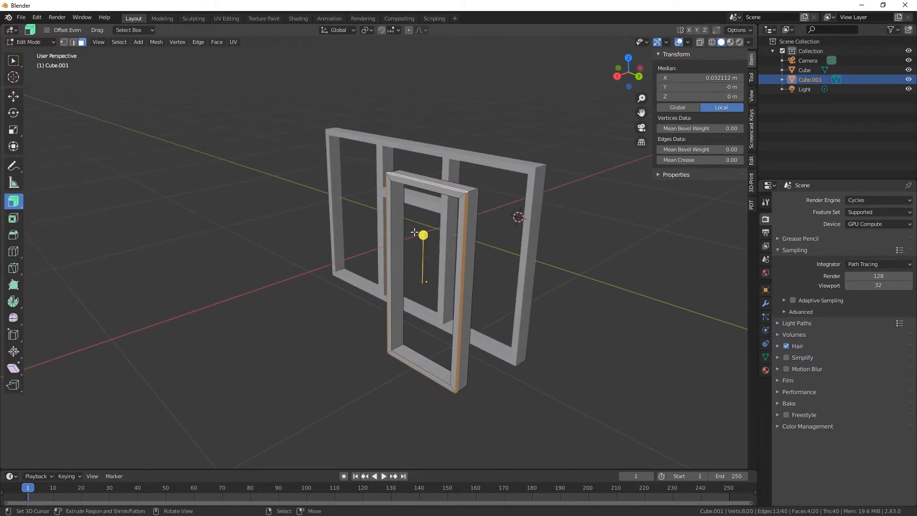
{"action": "left_click_drag", "start_coordinate": [425, 234], "coordinate": [426, 236]}
- Move the lip's outer front edge loop about 0.013 m back along X to slope the sash's front
{"action": "middle_click_drag", "start_coordinate": [521, 273], "coordinate": [535, 268]}
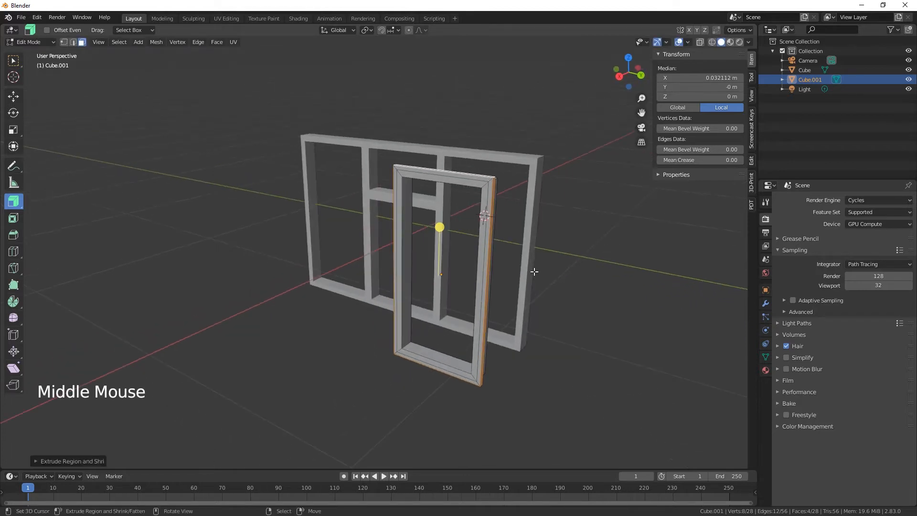
{"action": "scroll", "coordinate": [533, 271], "scroll_direction": "up", "scroll_amount": 2}
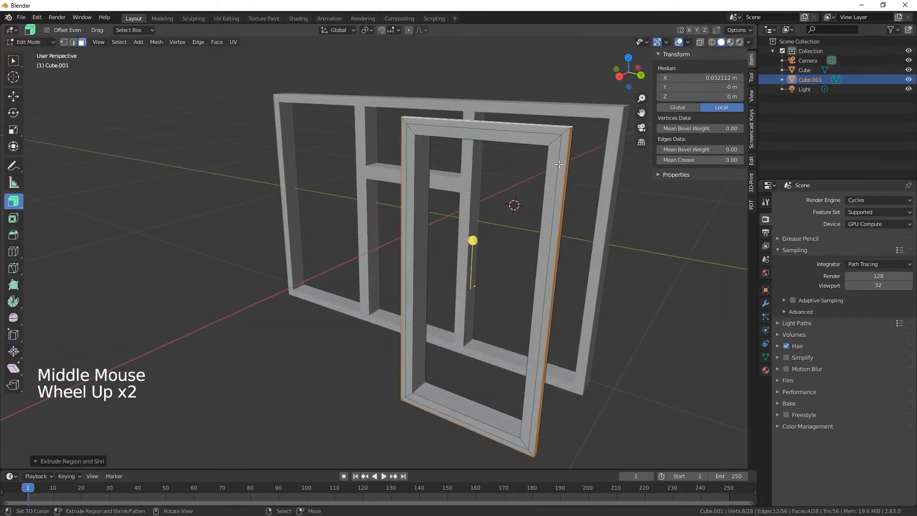
{"action": "left_click", "coordinate": [73, 42]}
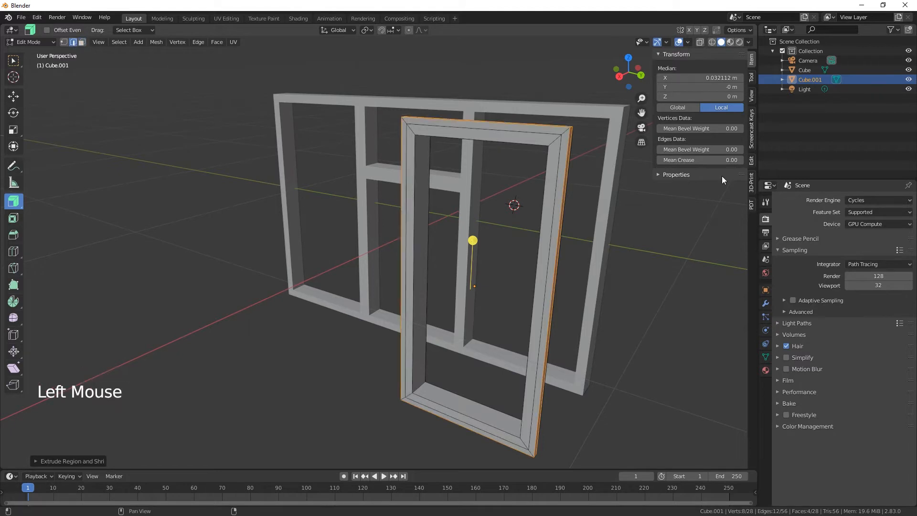
{"action": "right_click", "coordinate": [563, 177], "text": "alt"}
{"action": "middle_click_drag", "start_coordinate": [564, 178], "coordinate": [7, 91]}
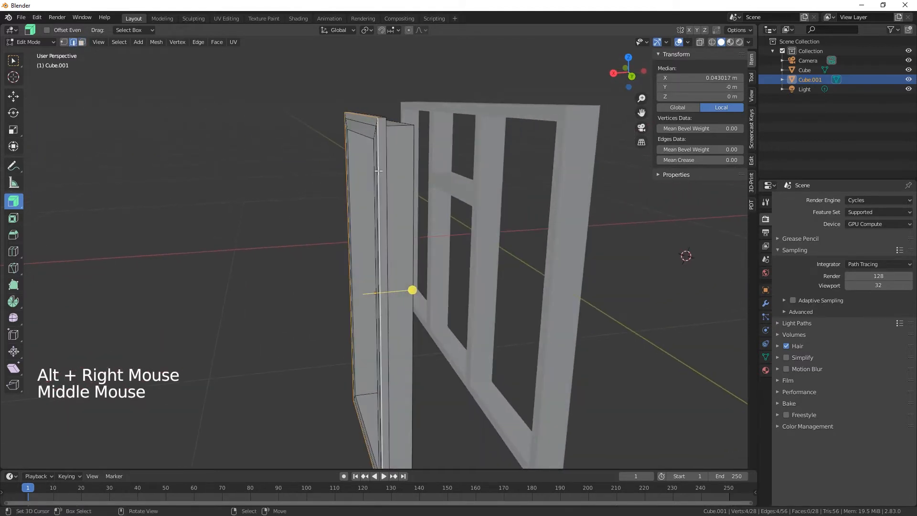
{"action": "left_click", "coordinate": [13, 96]}
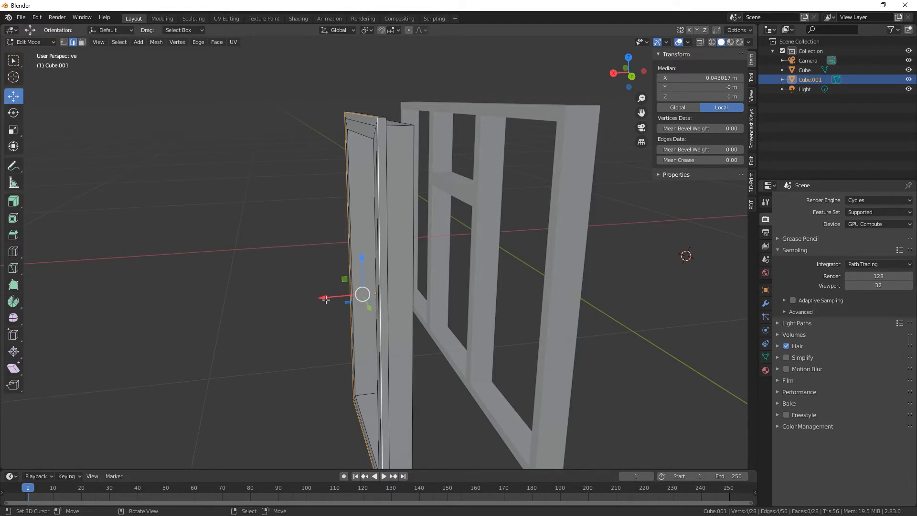
{"action": "left_click_drag", "start_coordinate": [329, 297], "coordinate": [281, 311]}
{"action": "middle_click_drag", "start_coordinate": [280, 311], "coordinate": [268, 259]}
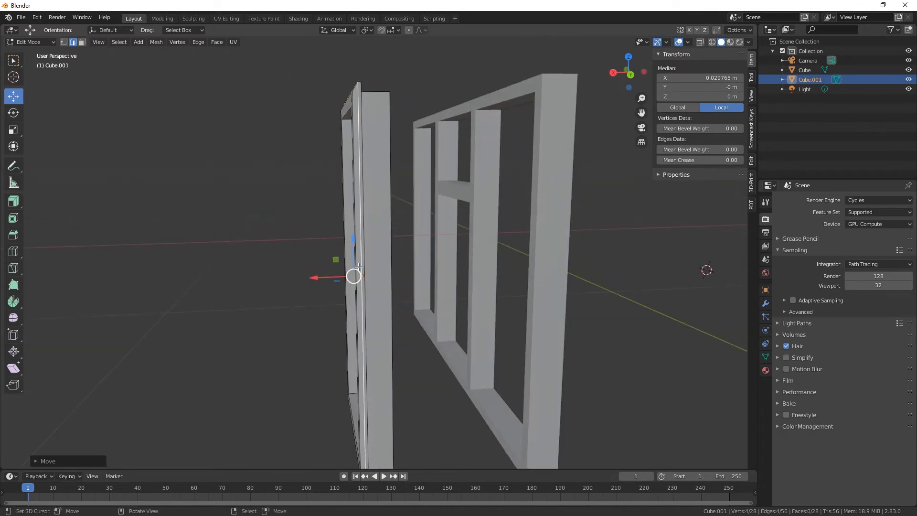
{"action": "key", "text": "Tab"}
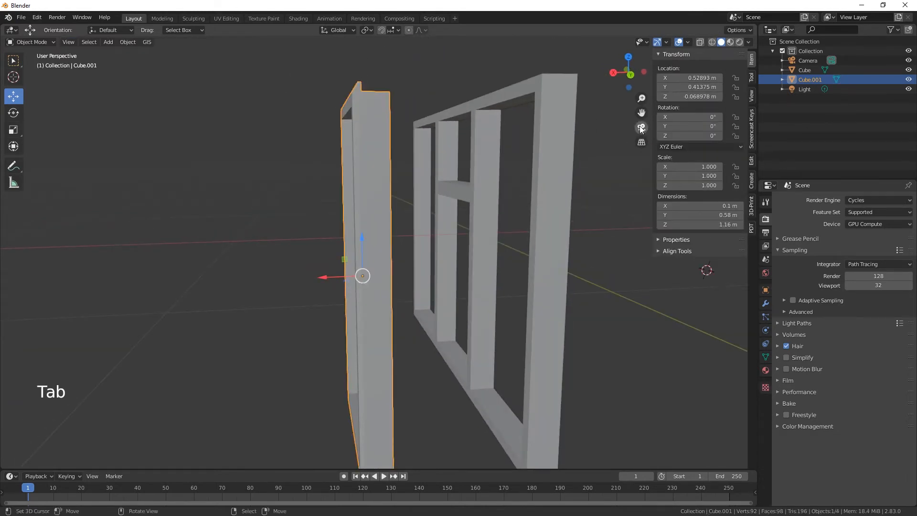
- Enable Cavity in the viewport shading and set its type to Both
{"action": "left_click", "coordinate": [748, 42]}
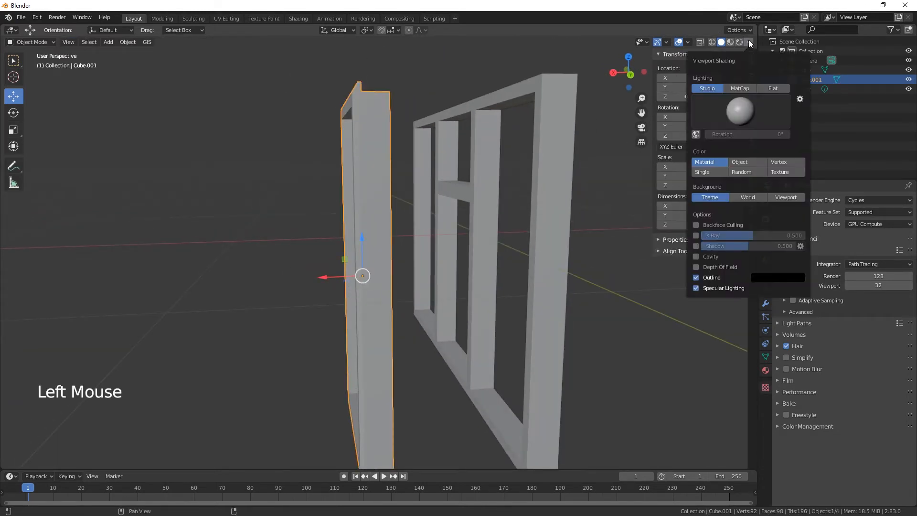
{"action": "left_click", "coordinate": [695, 256]}
{"action": "left_click", "coordinate": [794, 258]}
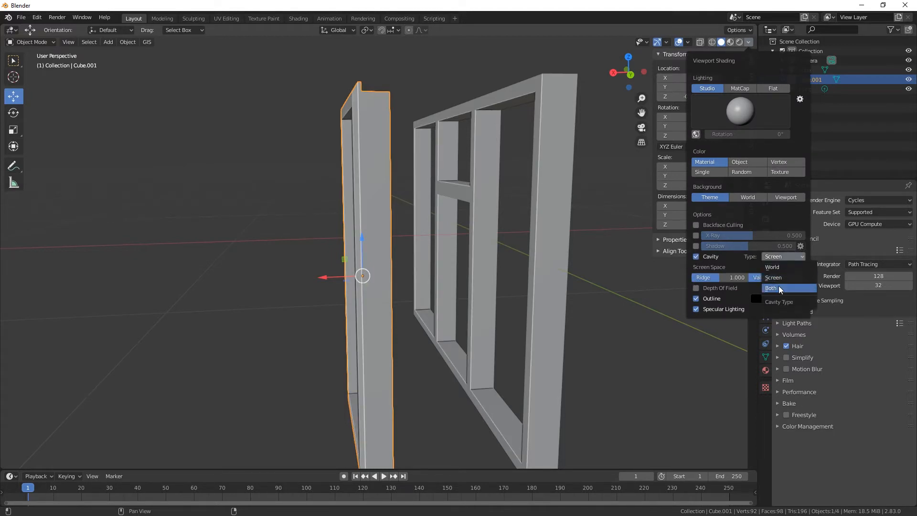
{"action": "left_click", "coordinate": [783, 289]}
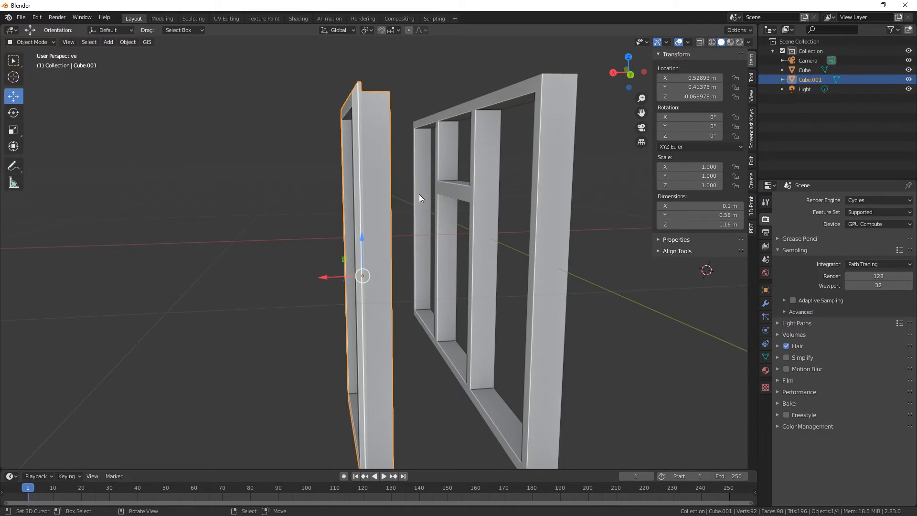
{"action": "middle_click_drag", "start_coordinate": [419, 194], "coordinate": [456, 202]}
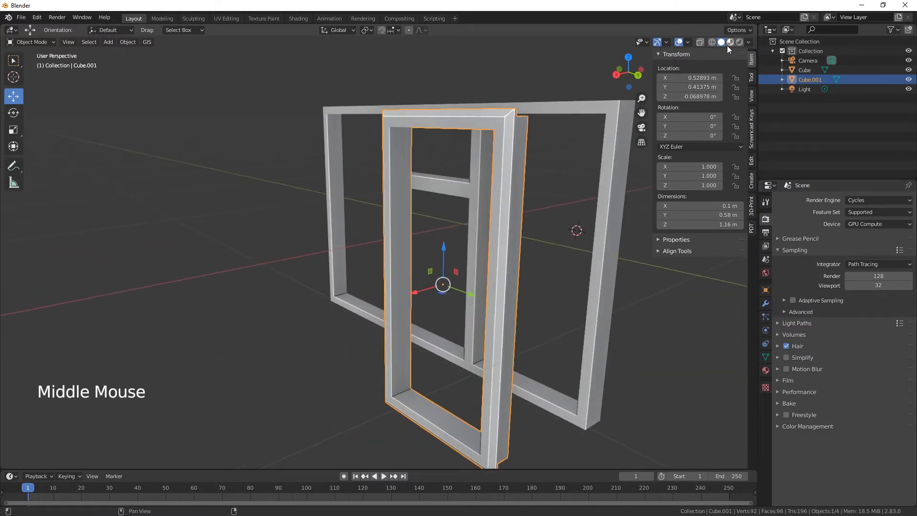
- Turn Cavity shading off and back on to compare how the model's edges display
{"action": "left_click", "coordinate": [748, 43]}
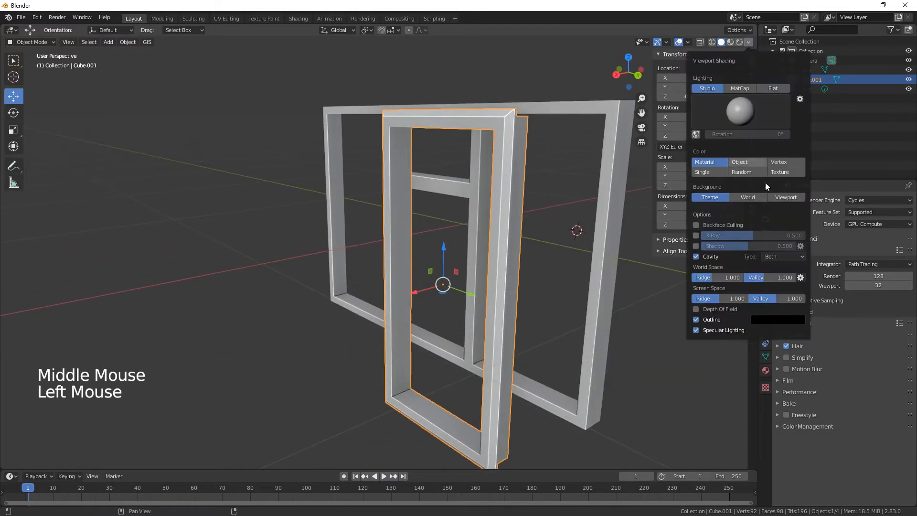
{"action": "left_click", "coordinate": [696, 257]}
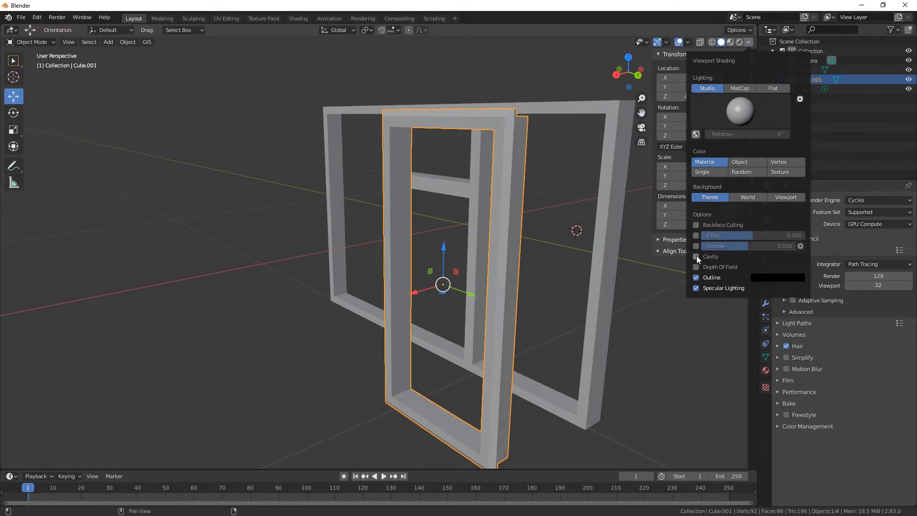
{"action": "left_click", "coordinate": [696, 256]}
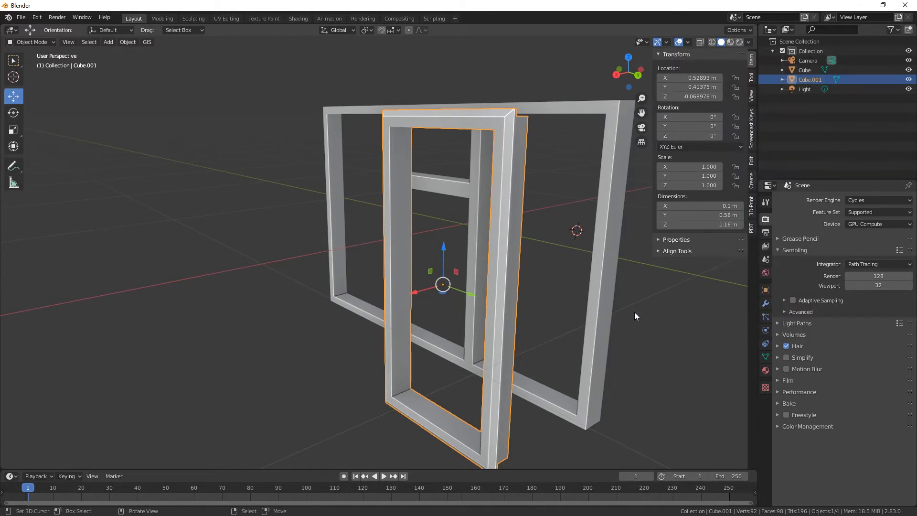
{"action": "left_click", "coordinate": [748, 42]}
- Move the sash along X into the frame's tall end opening, to about 0.047 m X location
{"action": "middle_click_drag", "start_coordinate": [449, 323], "coordinate": [428, 319]}
{"action": "left_click_drag", "start_coordinate": [371, 290], "coordinate": [488, 280]}
{"action": "middle_click_drag", "start_coordinate": [487, 280], "coordinate": [373, 331]}
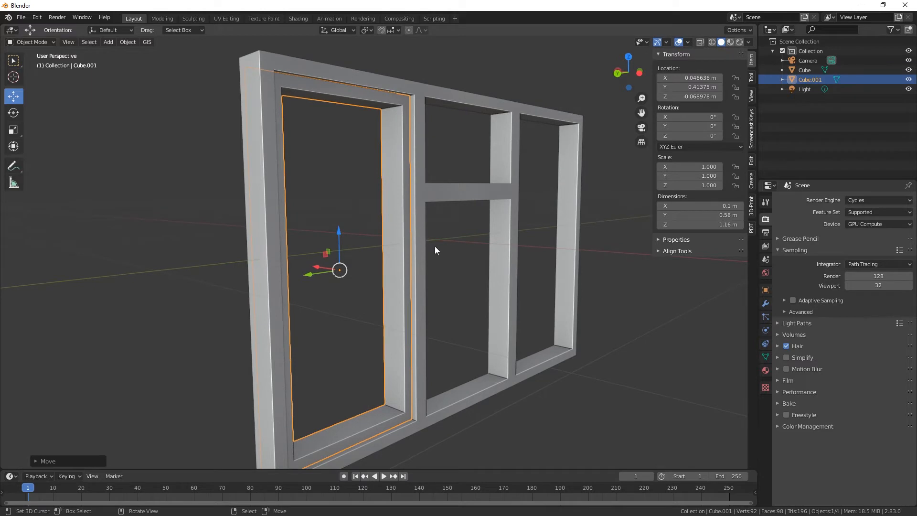
- Move the sash's rear face loop about 0.02 m back along X to deepen the sash to 0.12 m
{"action": "key", "text": "Tab"}
{"action": "right_click", "coordinate": [404, 176], "text": "alt"}
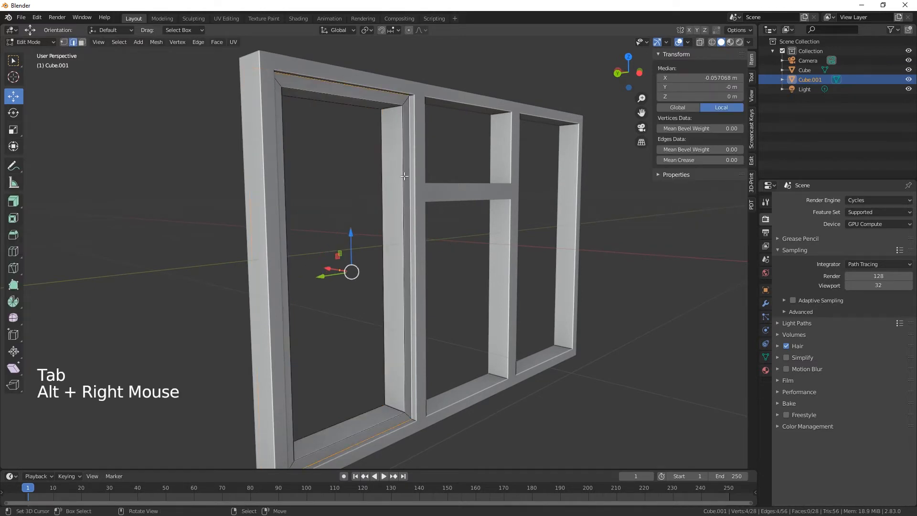
{"action": "left_click", "coordinate": [82, 42]}
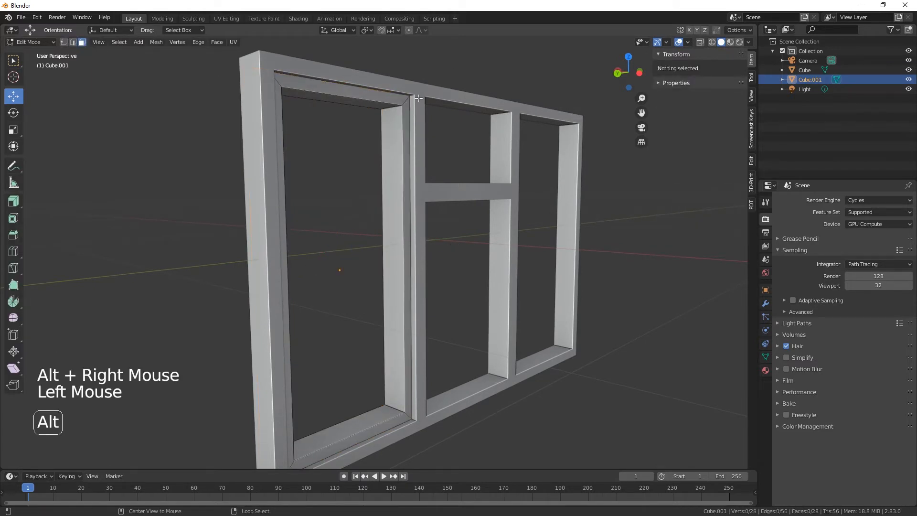
{"action": "right_click", "coordinate": [402, 101], "text": "alt"}
{"action": "middle_click_drag", "start_coordinate": [365, 273], "coordinate": [381, 275]}
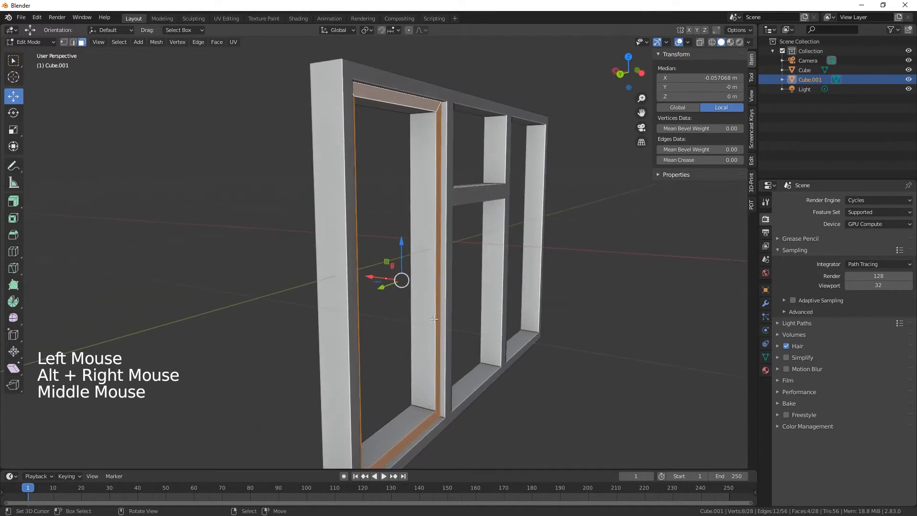
{"action": "left_click_drag", "start_coordinate": [379, 275], "coordinate": [377, 280]}
{"action": "middle_click_drag", "start_coordinate": [481, 320], "coordinate": [591, 336]}
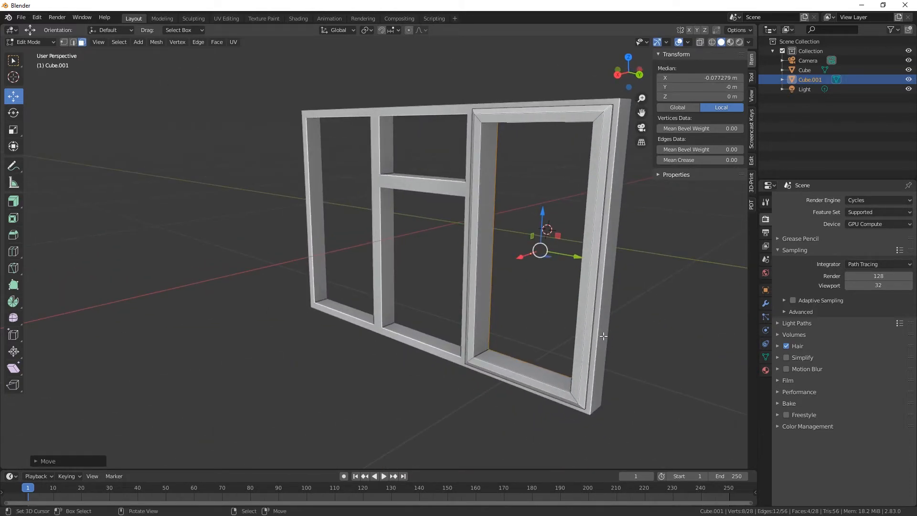
- Add a loop cut around the sash's inner faces, slid forward to about 0.011 m local X, and fill it with a face as the pane
{"action": "right_click", "coordinate": [482, 313], "text": "alt"}
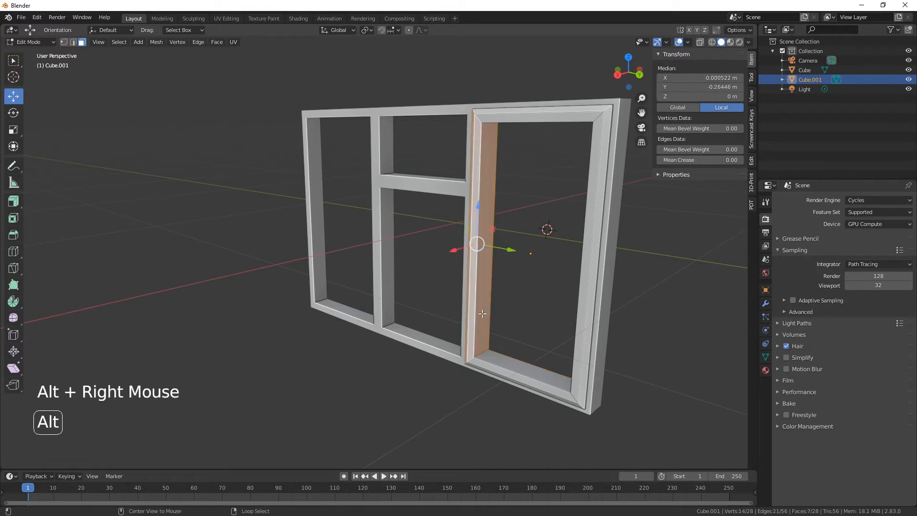
{"action": "right_click", "coordinate": [484, 351], "text": "alt"}
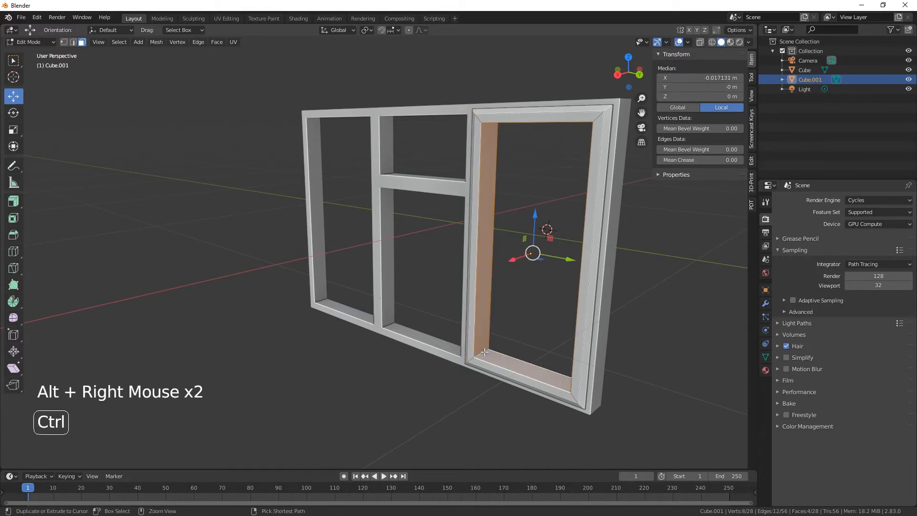
{"action": "key", "text": "ctrl+r"}
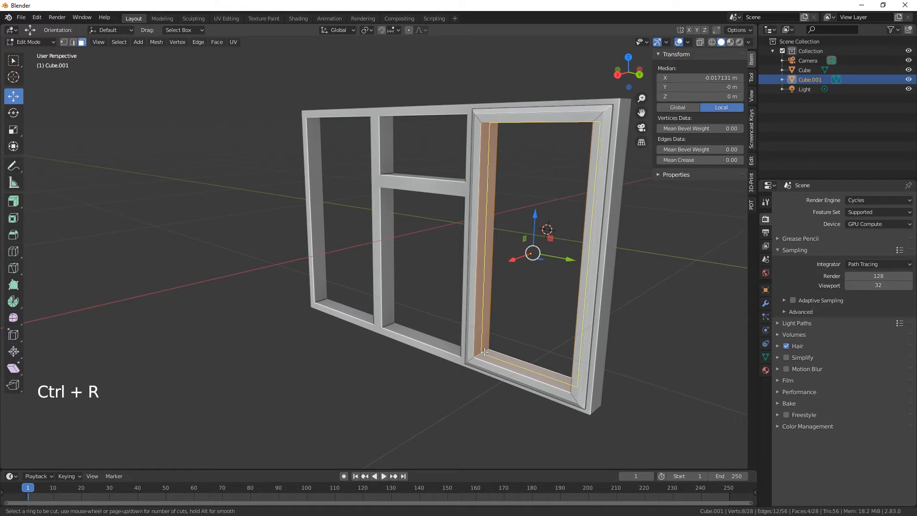
{"action": "left_click", "coordinate": [484, 352]}
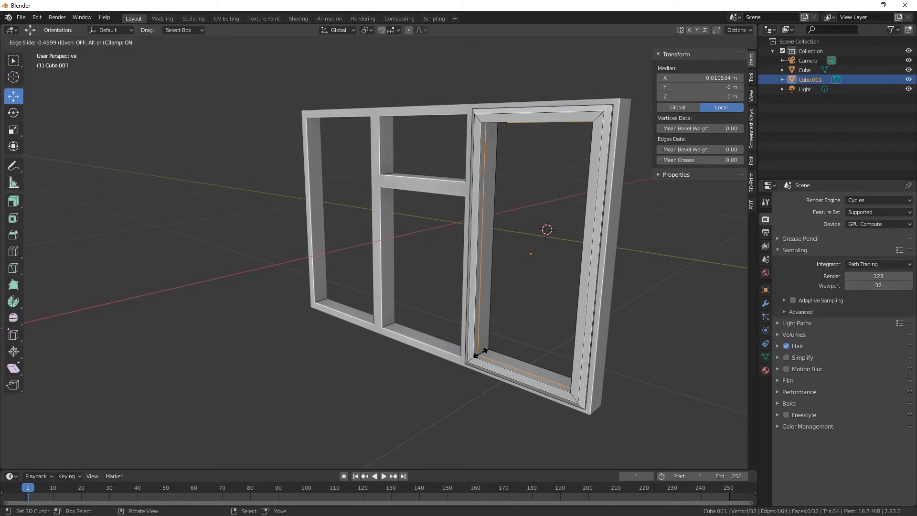
{"action": "left_click", "coordinate": [480, 353]}
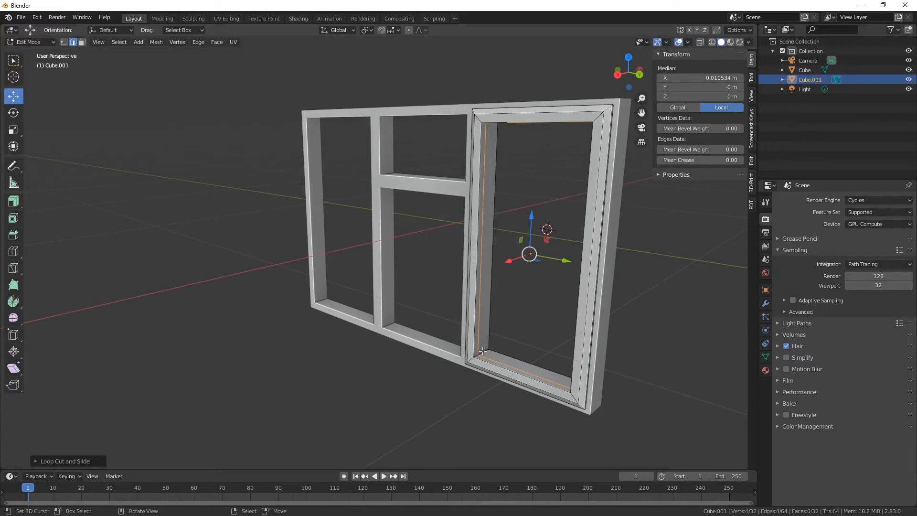
{"action": "key", "text": "f"}
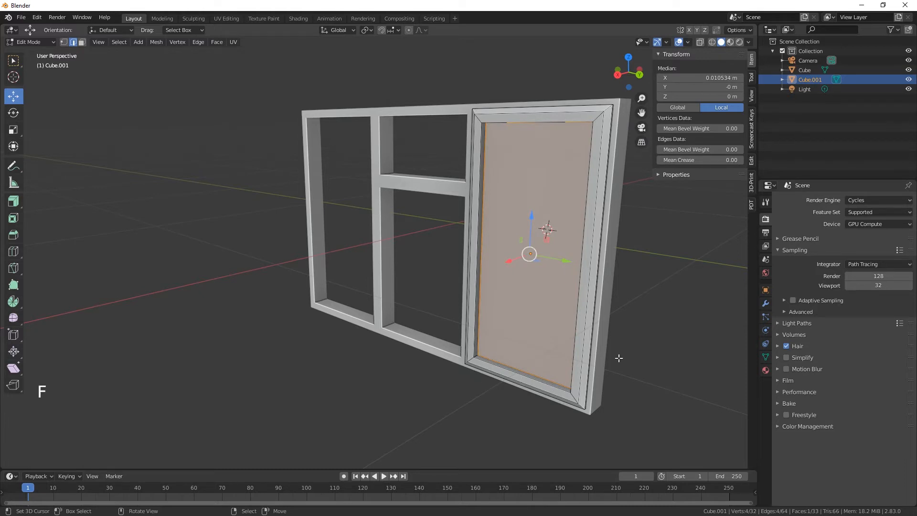
{"action": "middle_click_drag", "start_coordinate": [625, 358], "coordinate": [646, 354]}
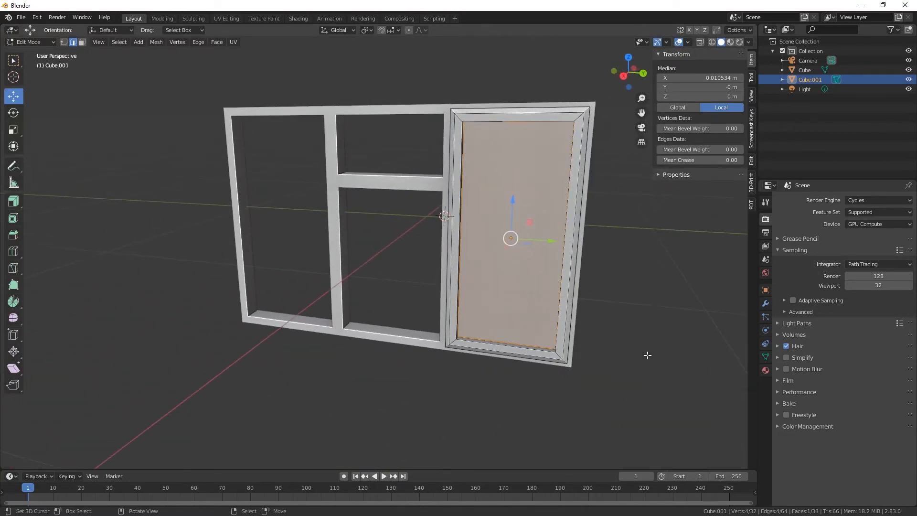
{"action": "key", "text": "Tab"}
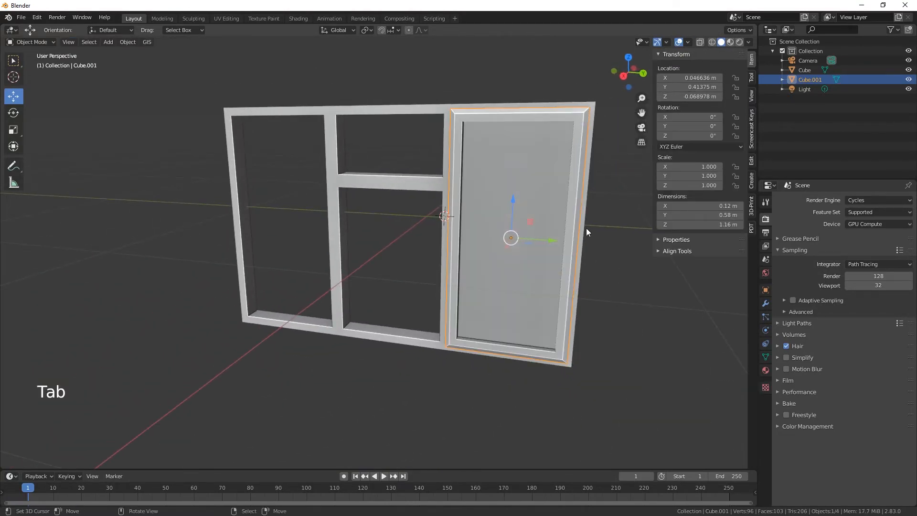
- Duplicate the sash with its pane along Y into the opposite end opening, at about -0.767 m Y location
{"action": "key", "text": "shift"}
{"action": "key", "text": "shift+d"}
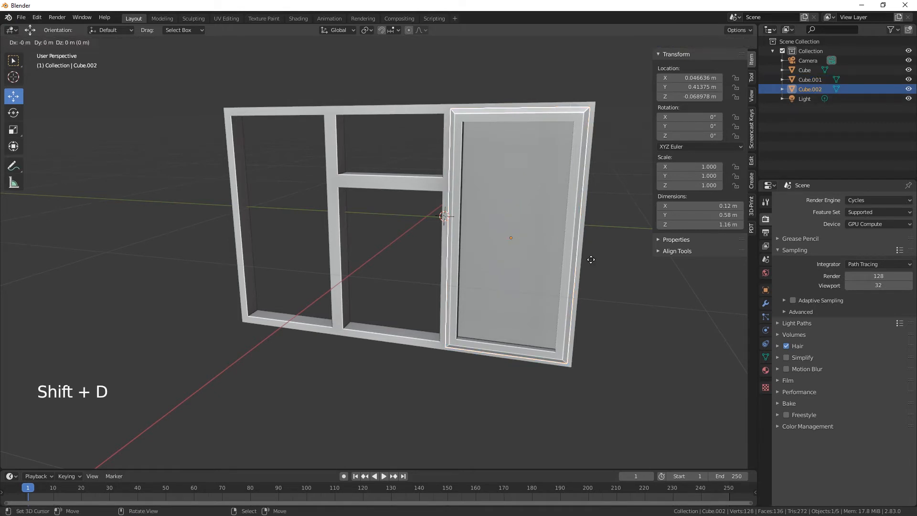
{"action": "left_click", "coordinate": [365, 242]}
{"action": "middle_click_drag", "start_coordinate": [365, 243], "coordinate": [434, 339]}
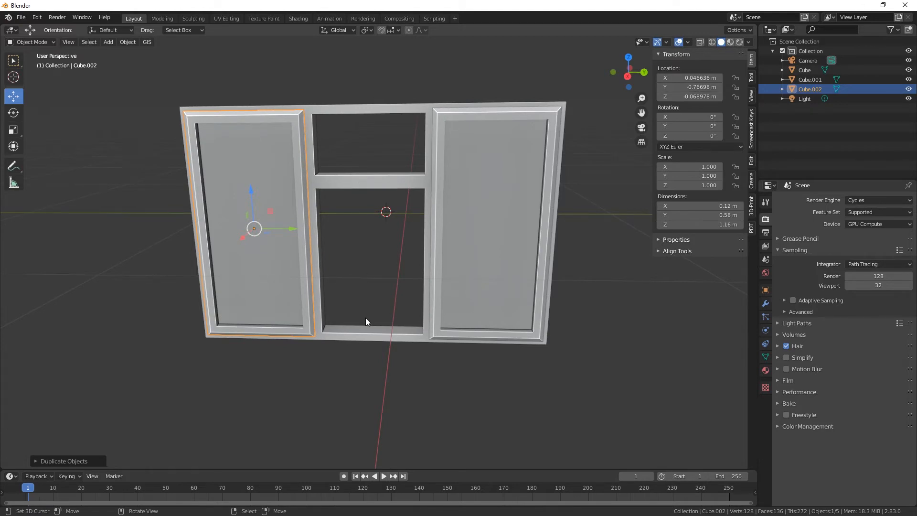
- Add a loop cut inside the frame's lower middle opening, slid to about 0.021 m local X, and fill it with a pane face
{"action": "right_click", "coordinate": [363, 331]}
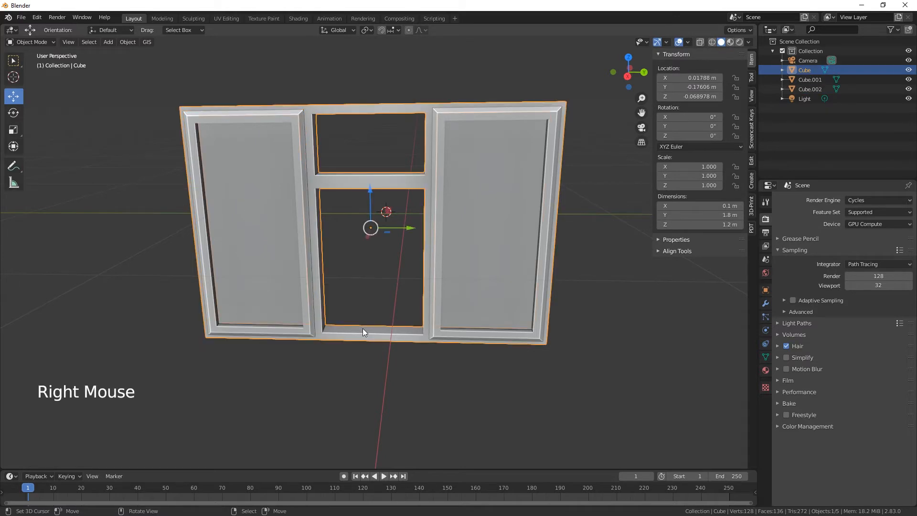
{"action": "key", "text": "Tab"}
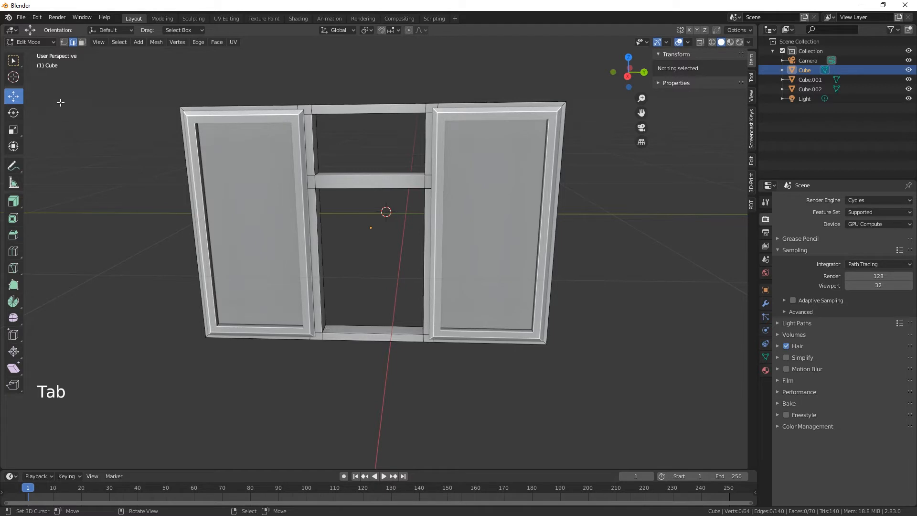
{"action": "left_click", "coordinate": [81, 42]}
{"action": "right_click", "coordinate": [325, 331], "text": "alt"}
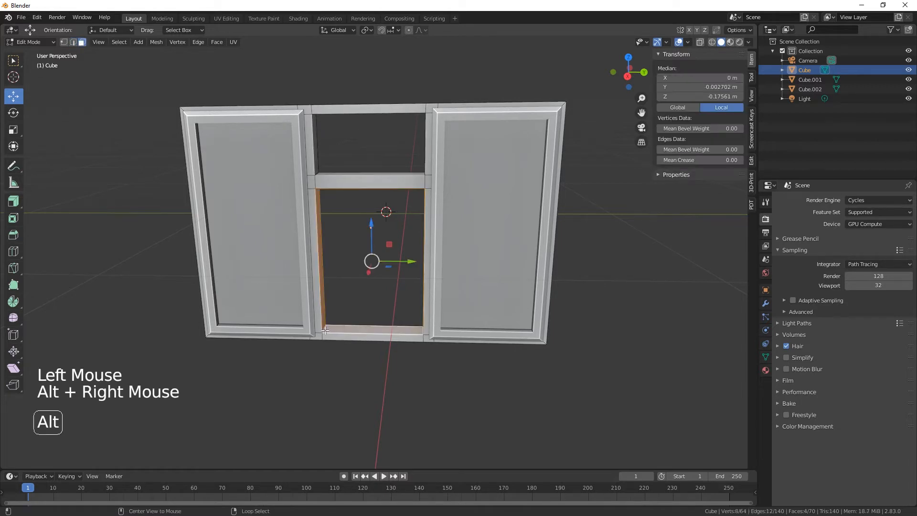
{"action": "key", "text": "ctrl+r"}
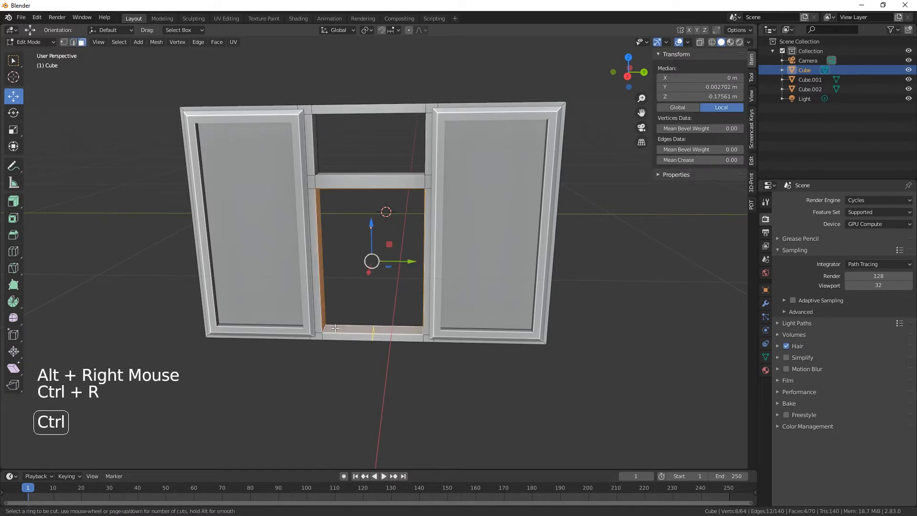
{"action": "left_click", "coordinate": [325, 327]}
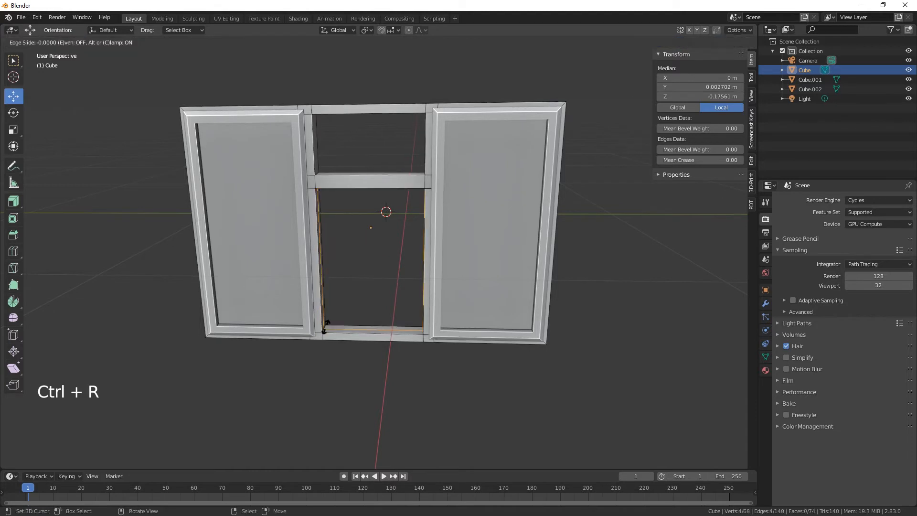
{"action": "left_click", "coordinate": [325, 328]}
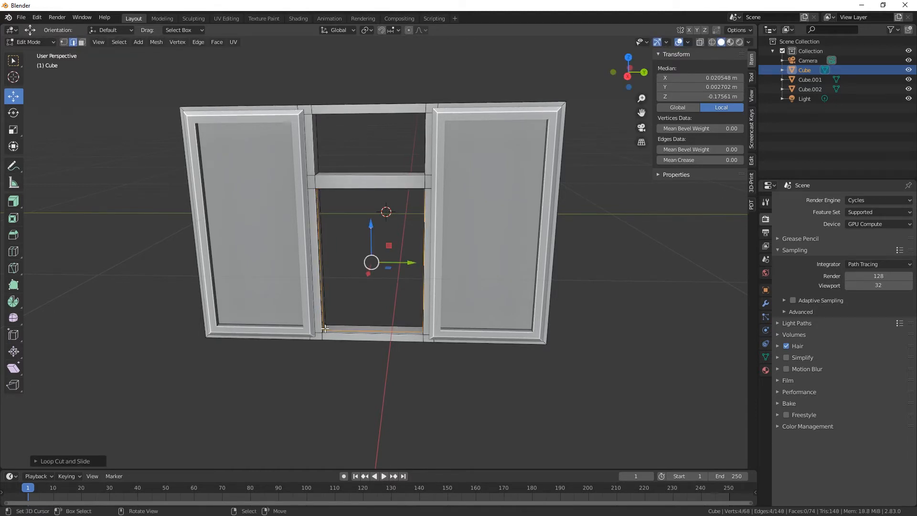
{"action": "key", "text": "f"}
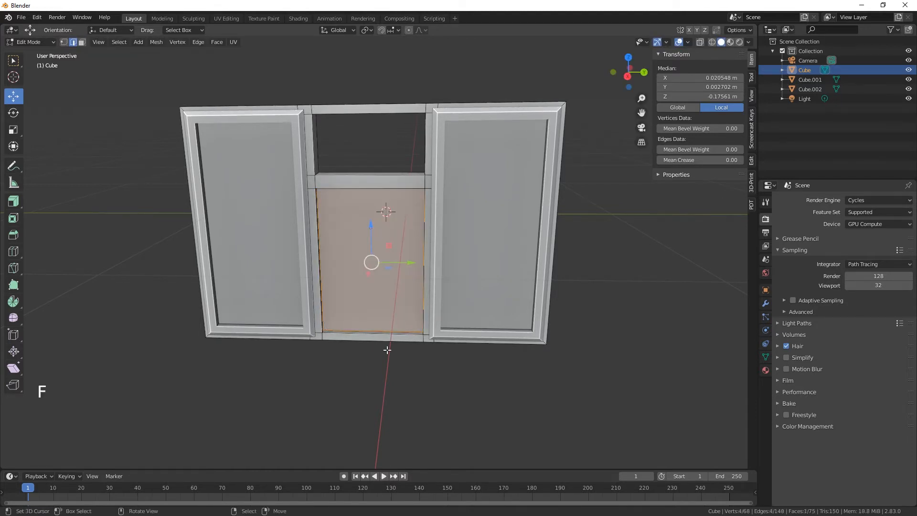
{"action": "key", "text": "Tab"}
- Duplicate an end sash about 0.594 m along Y so the copy sits over the frame's middle section
{"action": "right_click", "coordinate": [297, 118]}
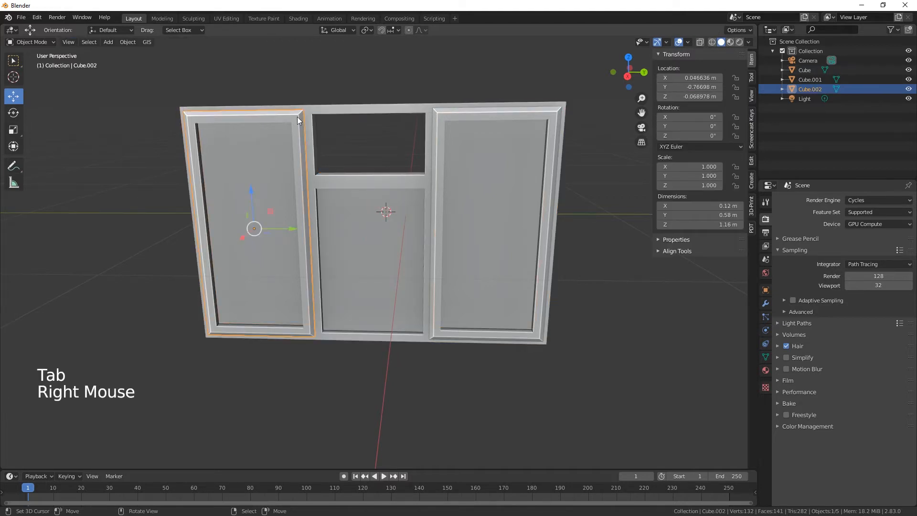
{"action": "key", "text": "shift"}
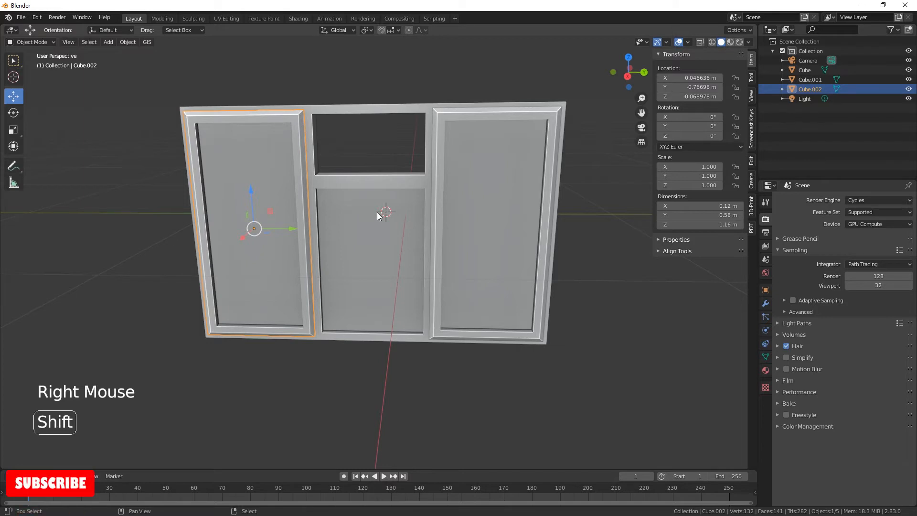
{"action": "key", "text": "shift+d"}
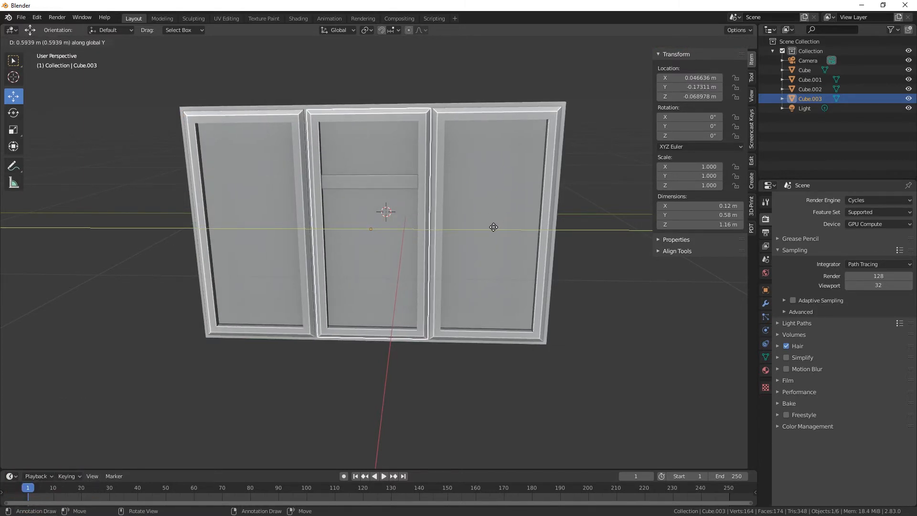
{"action": "left_click", "coordinate": [493, 227]}
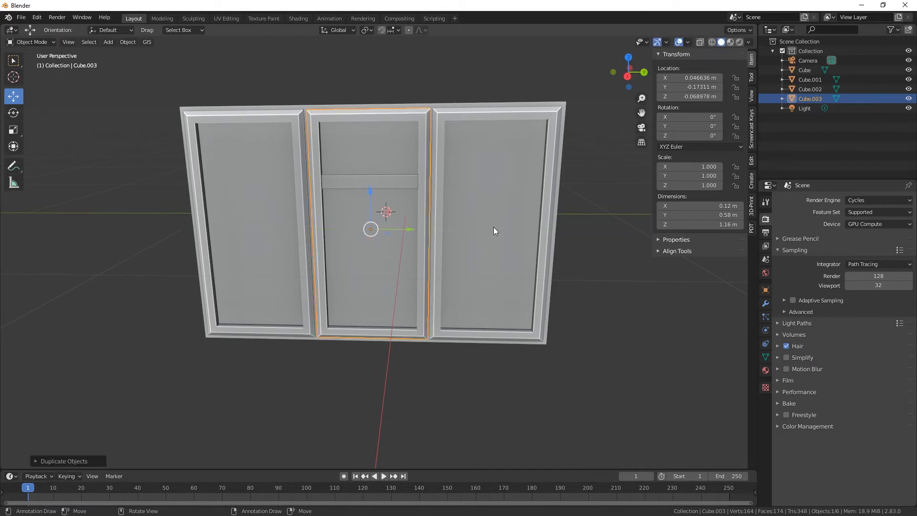
- Show the model in see-through wireframe and open the middle sash copy for vertex editing
{"action": "middle_click_drag", "start_coordinate": [507, 227], "coordinate": [540, 336]}
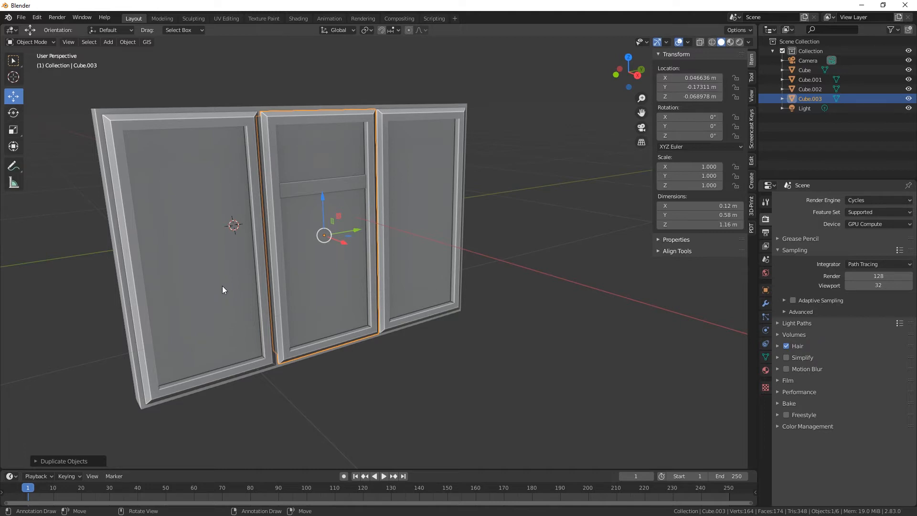
{"action": "middle_click_drag", "start_coordinate": [505, 335], "coordinate": [693, 46]}
{"action": "left_click", "coordinate": [711, 42]}
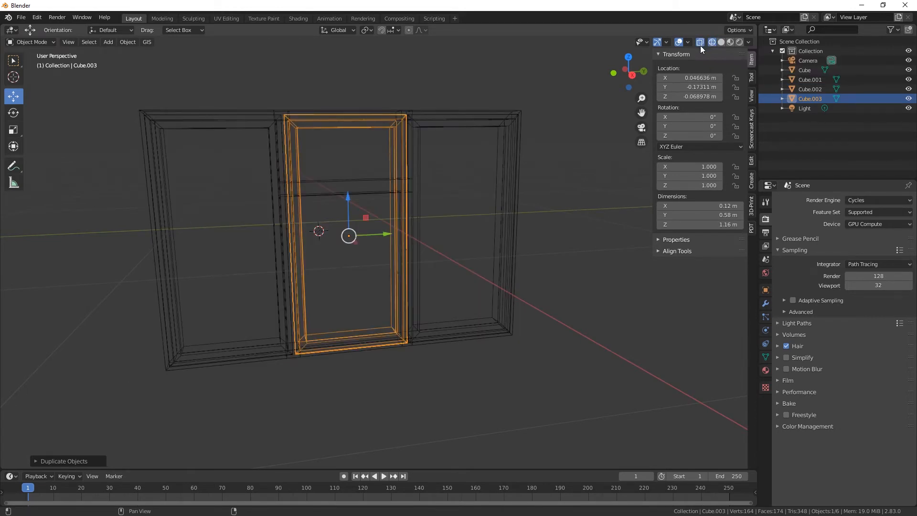
{"action": "middle_click_drag", "start_coordinate": [626, 125], "coordinate": [590, 275]}
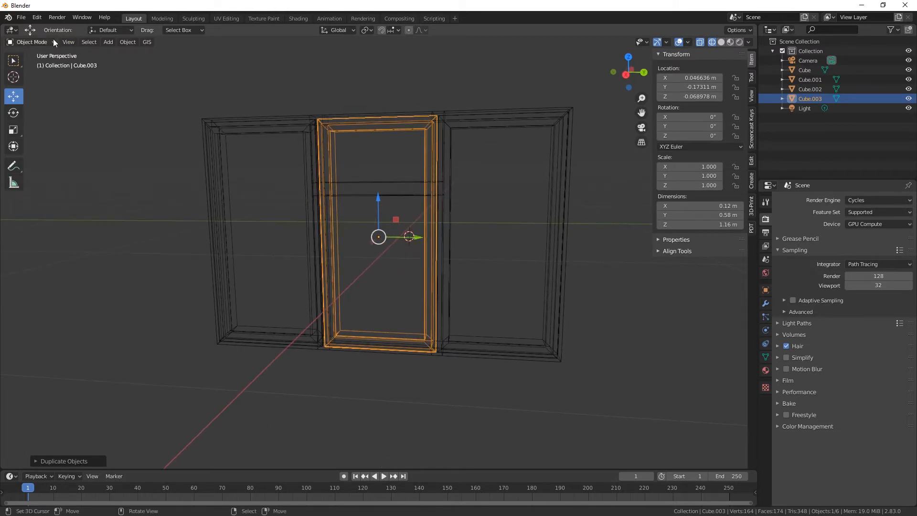
{"action": "left_click", "coordinate": [32, 42]}
{"action": "left_click", "coordinate": [30, 60]}
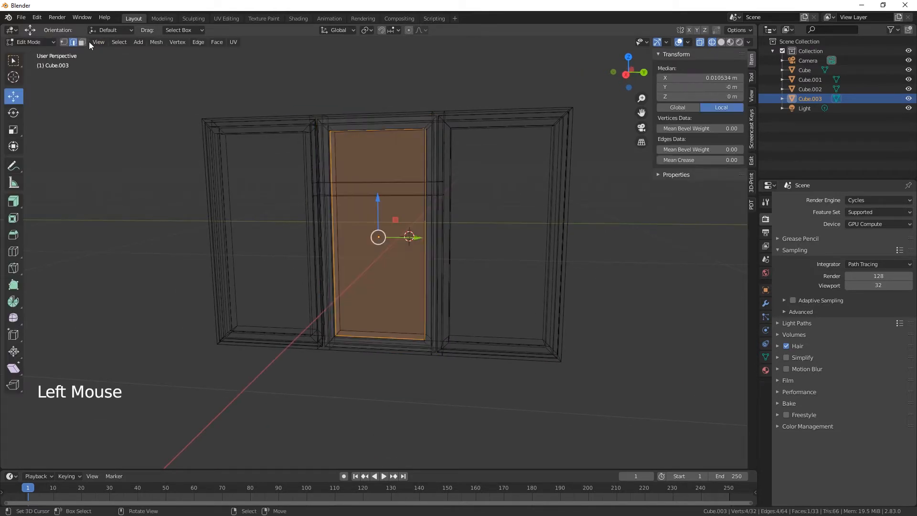
{"action": "left_click", "coordinate": [63, 42]}
{"action": "middle_click_drag", "start_coordinate": [467, 427], "coordinate": [491, 398]}
{"action": "key", "text": "b"}
{"action": "left_click_drag", "start_coordinate": [456, 336], "coordinate": [287, 395]}
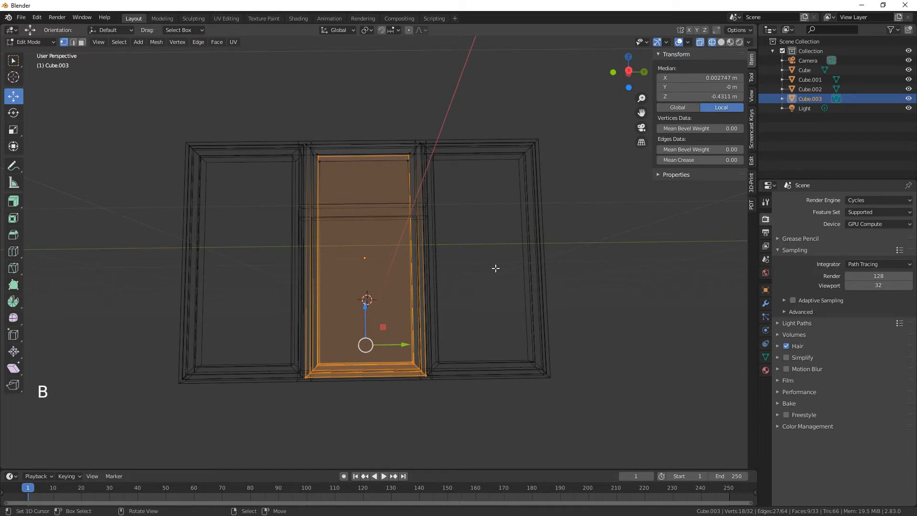
{"action": "left_click_drag", "start_coordinate": [364, 308], "coordinate": [363, 254]}
{"action": "key", "text": "ctrl+z"}
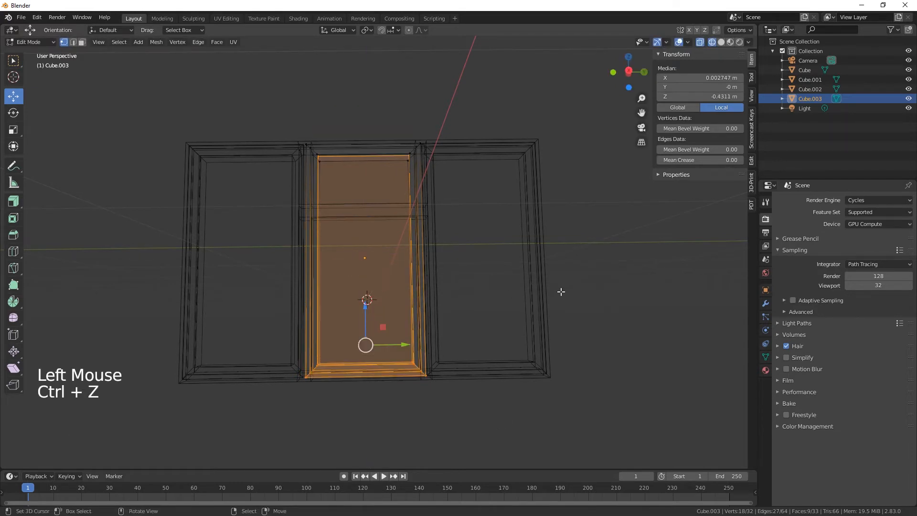
{"action": "right_click", "coordinate": [409, 157], "text": "shift"}
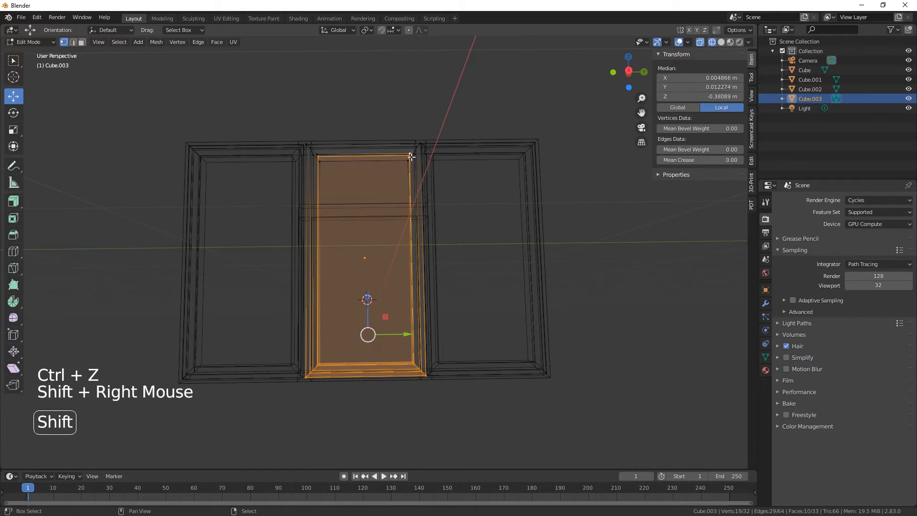
{"action": "right_click", "coordinate": [408, 163], "text": "shift"}
{"action": "right_click", "coordinate": [328, 160], "text": "shift"}
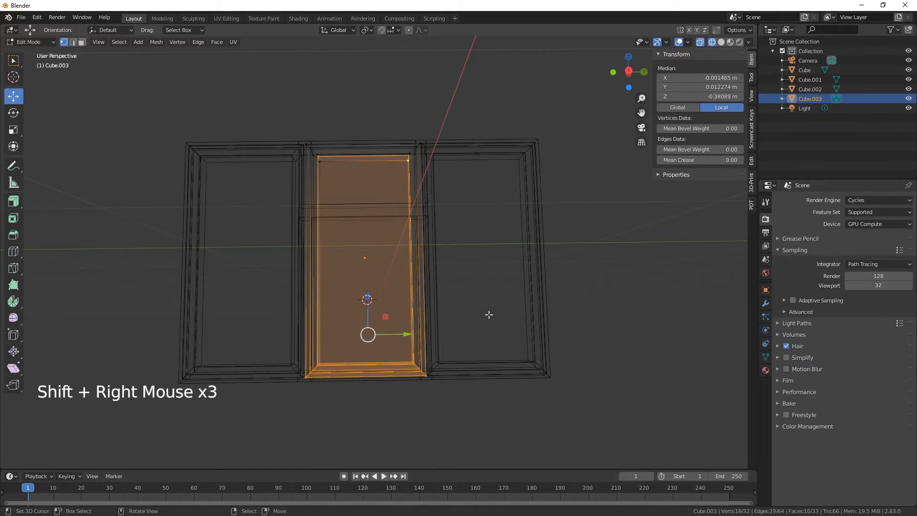
{"action": "key", "text": "alt+a"}
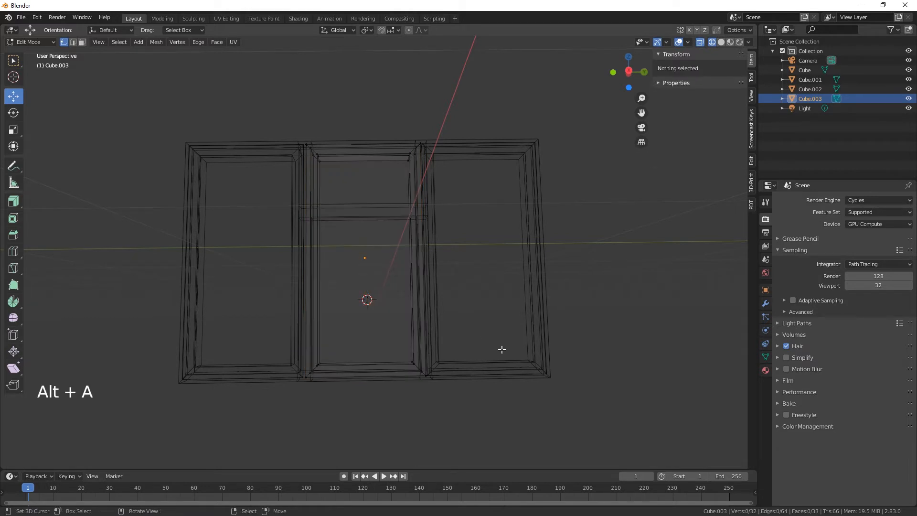
- Raise only the bottom rail vertices of the middle sash along Z to about 0.292 m local Z, just above the crossbar
{"action": "key", "text": "b"}
{"action": "left_click_drag", "start_coordinate": [475, 330], "coordinate": [269, 403]}
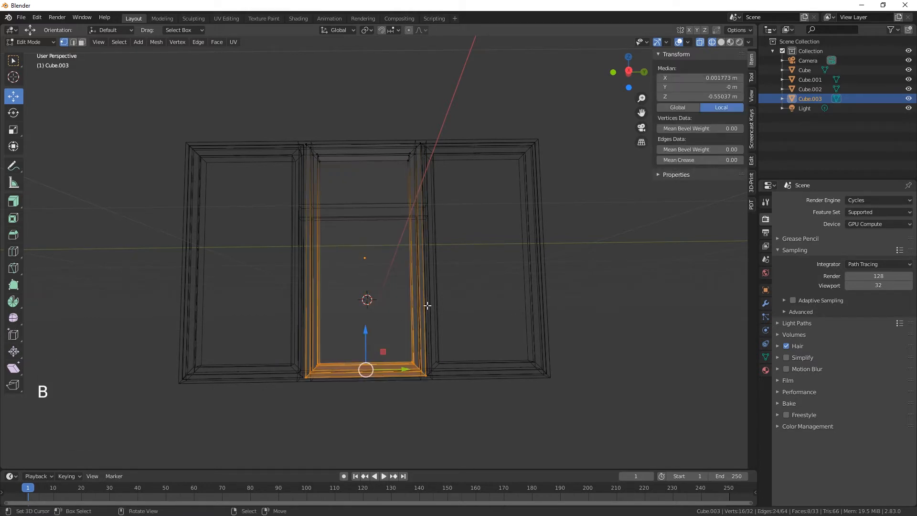
{"action": "left_click_drag", "start_coordinate": [365, 329], "coordinate": [366, 155]}
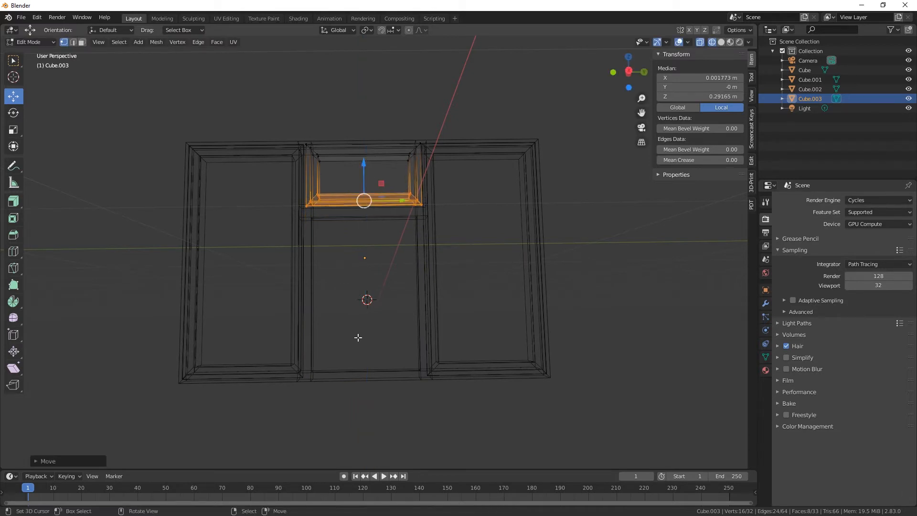
- Return to solid display, fine-tune the middle sash's bottom rail to about 0.280 m local Z, and finish editing the mesh
{"action": "middle_click_drag", "start_coordinate": [358, 338], "coordinate": [544, 364]}
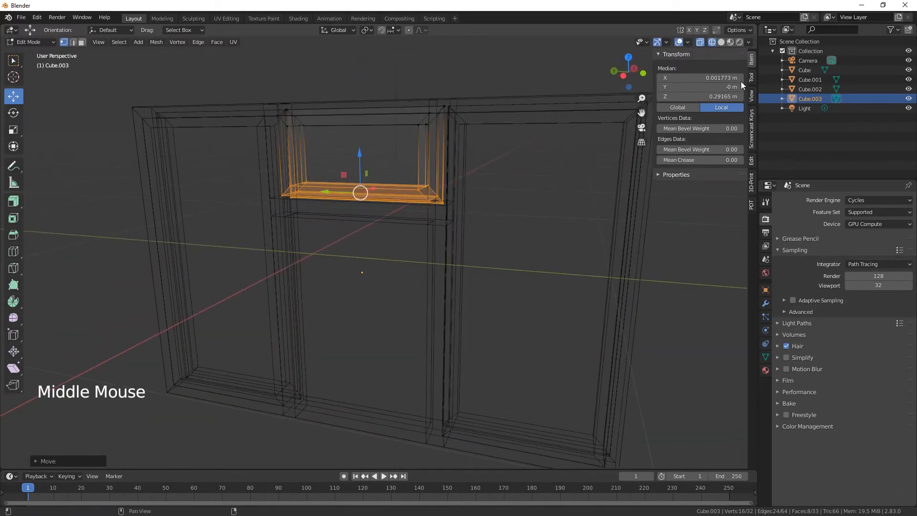
{"action": "left_click", "coordinate": [721, 42]}
{"action": "mouse_move", "coordinate": [449, 294]}
{"action": "middle_mouse_down"}
{"action": "mouse_move", "coordinate": [482, 282]}
{"action": "mouse_move", "coordinate": [450, 214]}
{"action": "middle_mouse_up"}
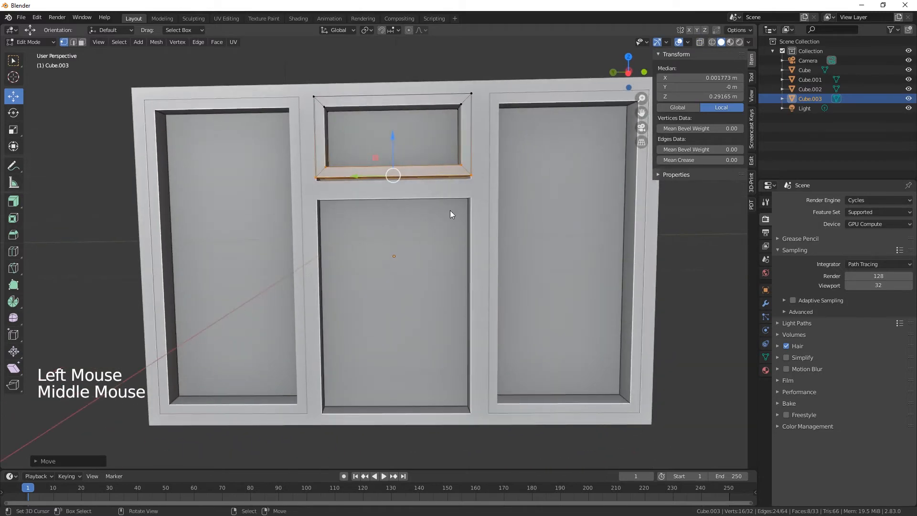
{"action": "mouse_move", "coordinate": [392, 139]}
{"action": "left_mouse_down"}
{"action": "mouse_move", "coordinate": [392, 148]}
{"action": "mouse_move", "coordinate": [392, 138]}
{"action": "left_mouse_up"}
{"action": "middle_click_drag", "start_coordinate": [458, 237], "coordinate": [313, 298]}
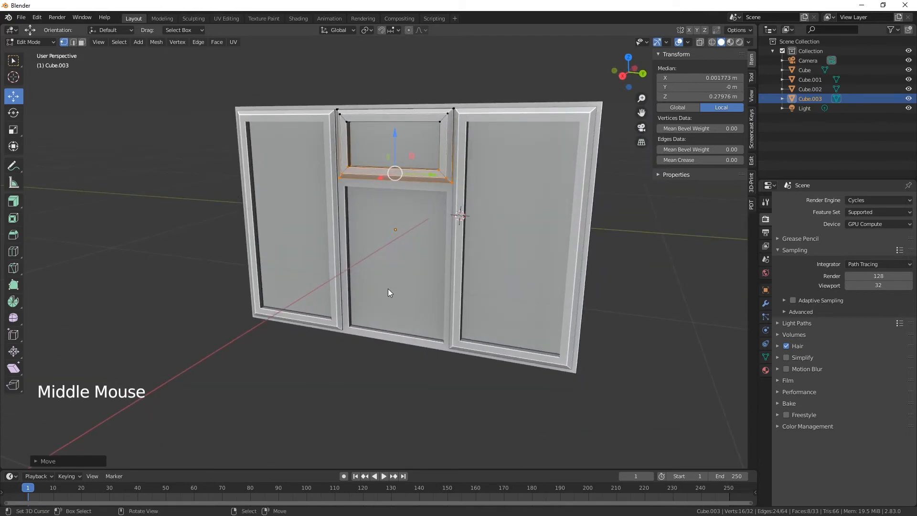
{"action": "scroll", "coordinate": [386, 300], "scroll_direction": "down", "scroll_amount": 1}
{"action": "scroll", "coordinate": [388, 307], "scroll_direction": "up", "scroll_amount": 1}
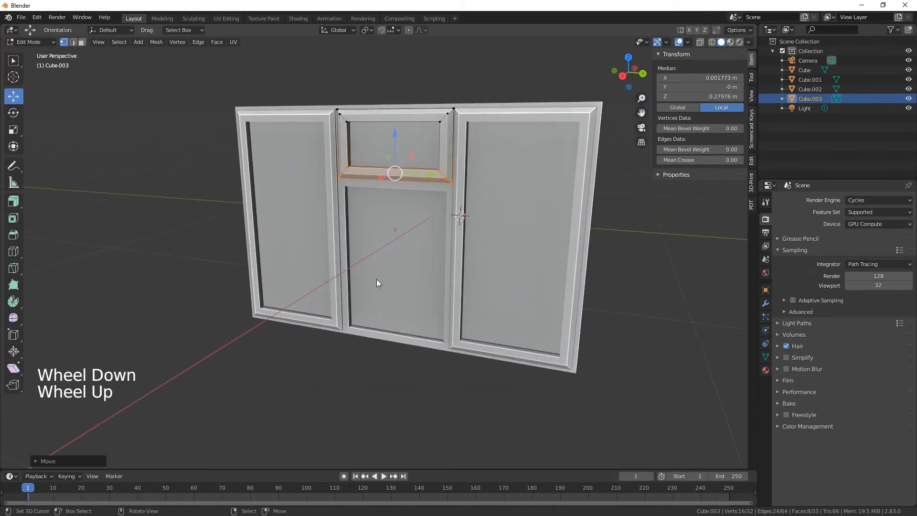
{"action": "key", "text": "Tab"}
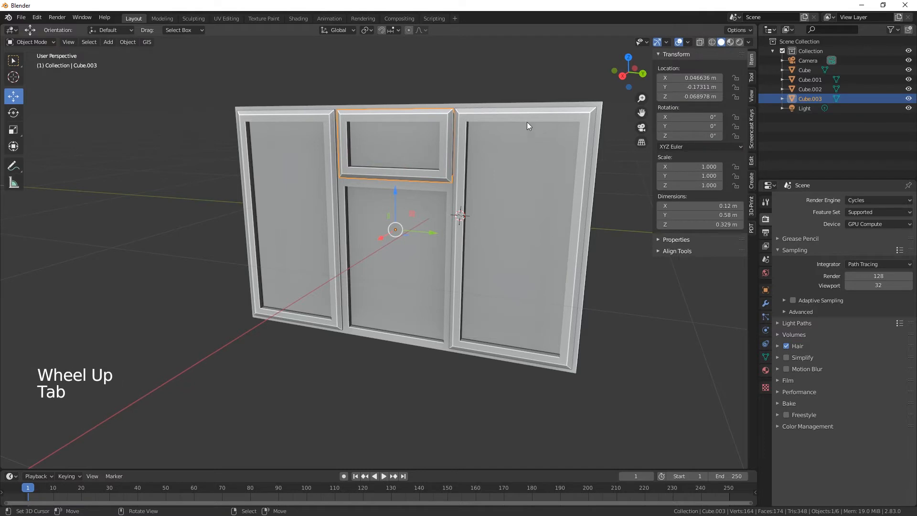
- Give the outer window frame a single new material with a pure white base color, value 1.000
{"action": "right_click", "coordinate": [599, 111]}
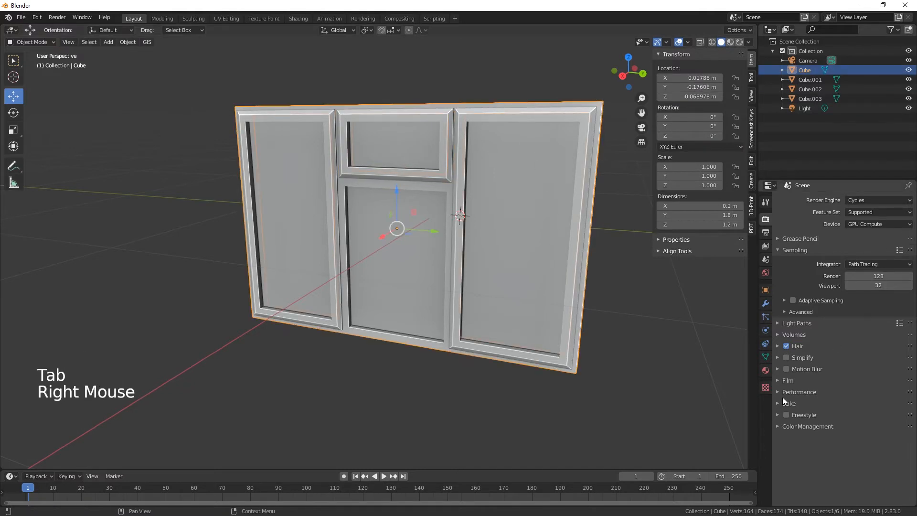
{"action": "left_click", "coordinate": [766, 370]}
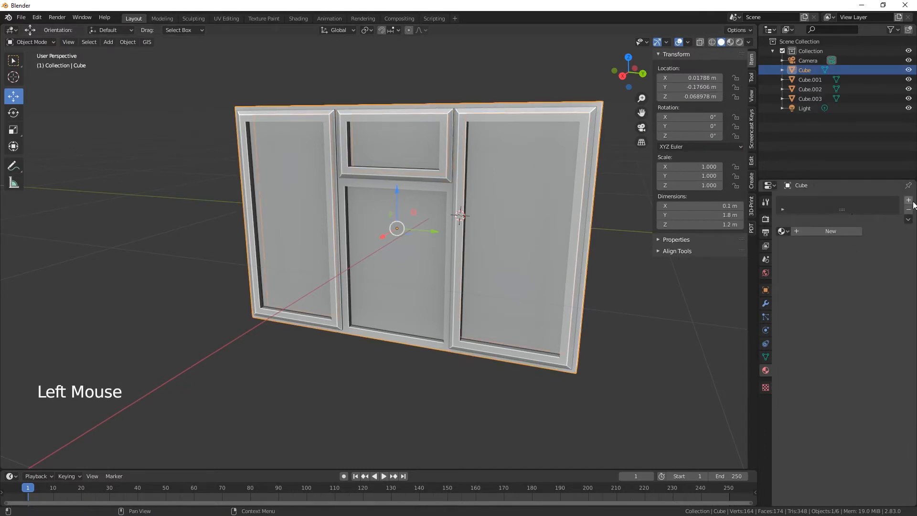
{"action": "left_click", "coordinate": [908, 200]}
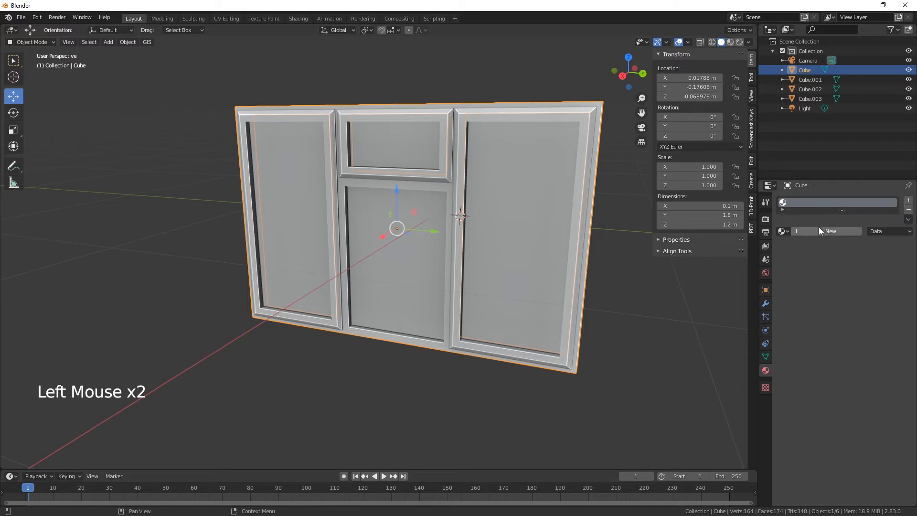
{"action": "left_click", "coordinate": [908, 201]}
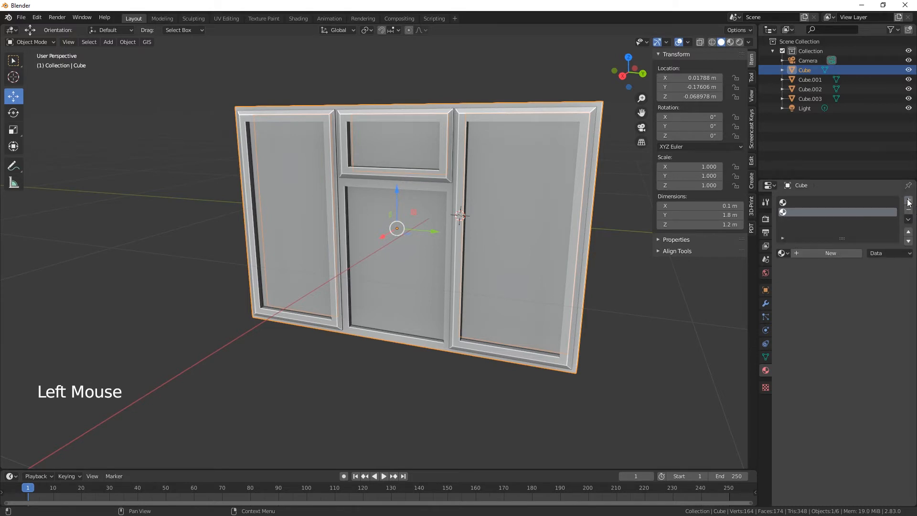
{"action": "left_click", "coordinate": [908, 209]}
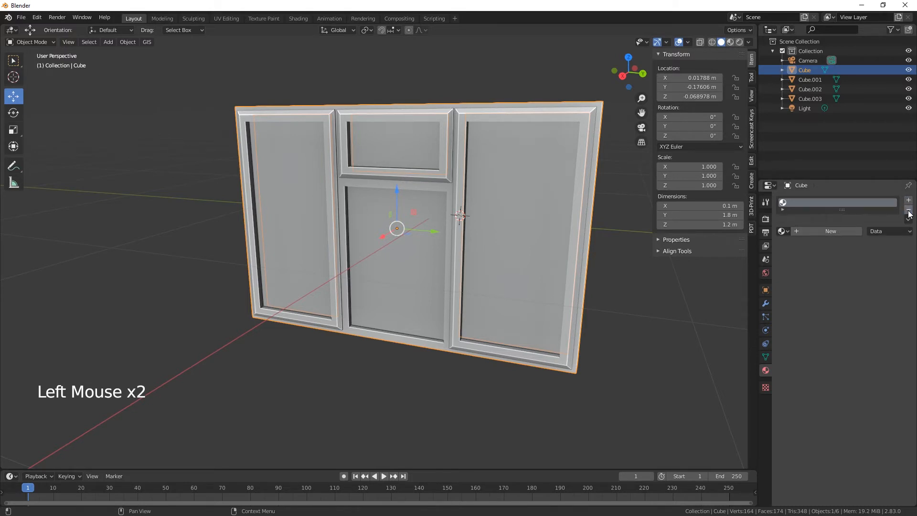
{"action": "left_click", "coordinate": [833, 231]}
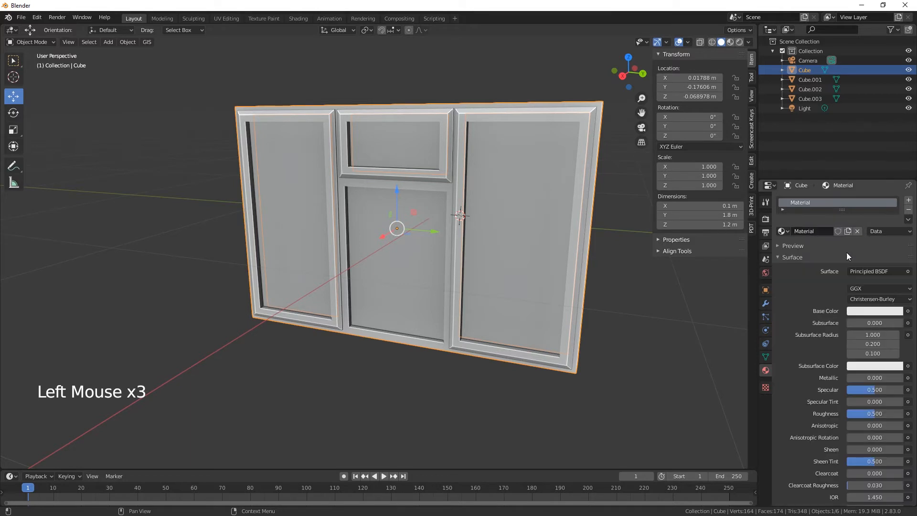
{"action": "left_click", "coordinate": [868, 312]}
{"action": "left_click_drag", "start_coordinate": [898, 181], "coordinate": [898, 174]}
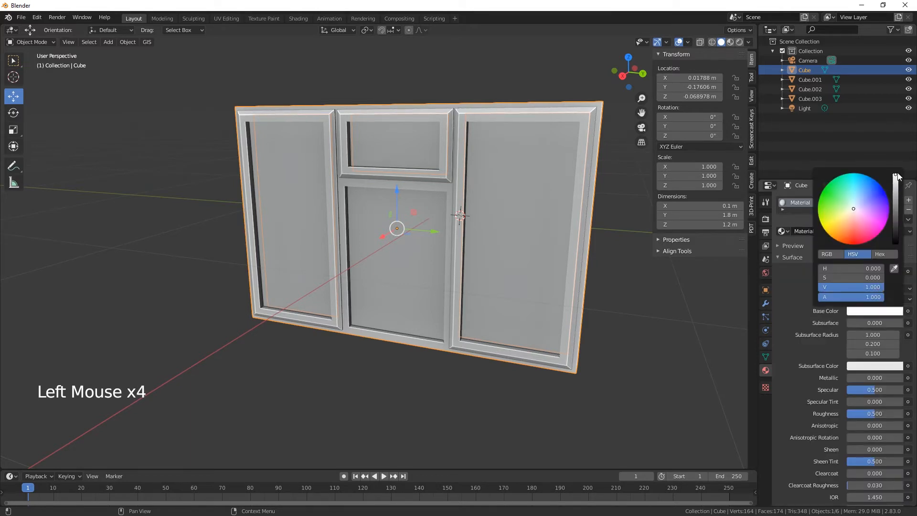
{"action": "left_click", "coordinate": [778, 281]}
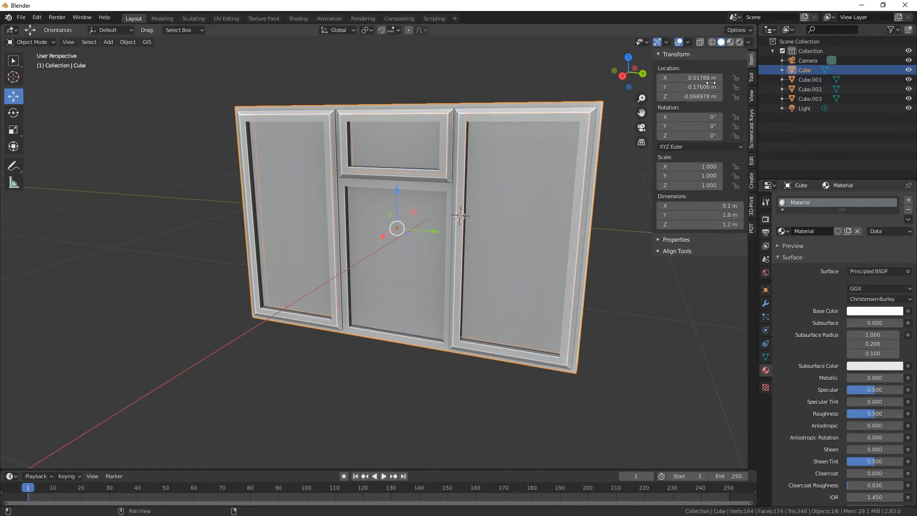
- Switch the viewport to rendered shading to preview the window's material
{"action": "left_click", "coordinate": [731, 41]}
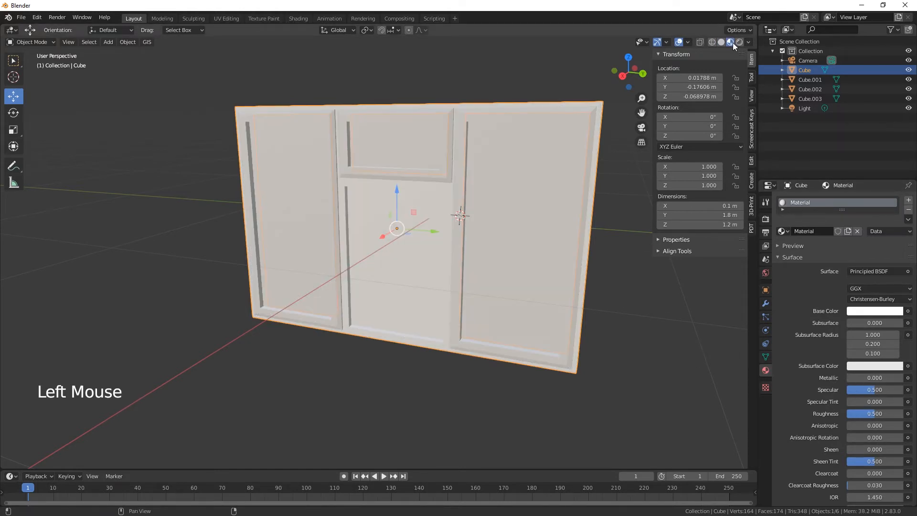
{"action": "left_click", "coordinate": [738, 42]}
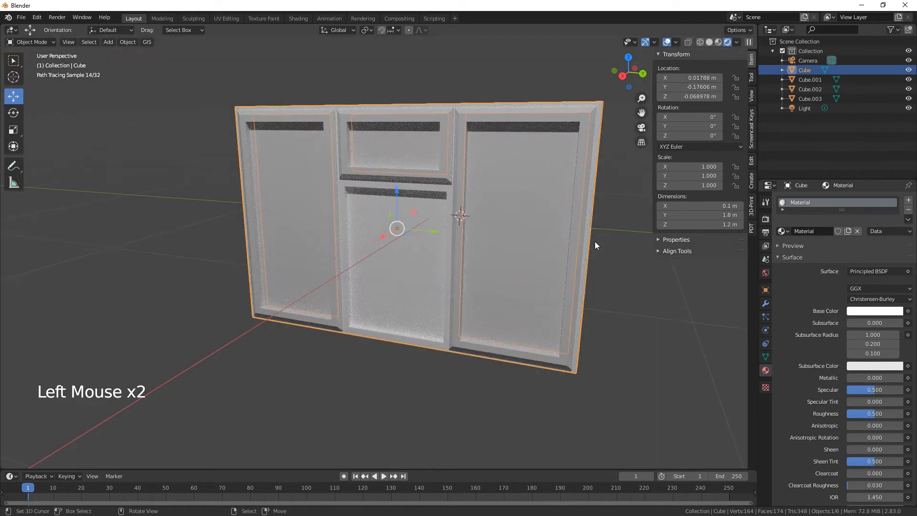
{"action": "middle_click_drag", "start_coordinate": [594, 241], "coordinate": [520, 274], "text": "shift"}
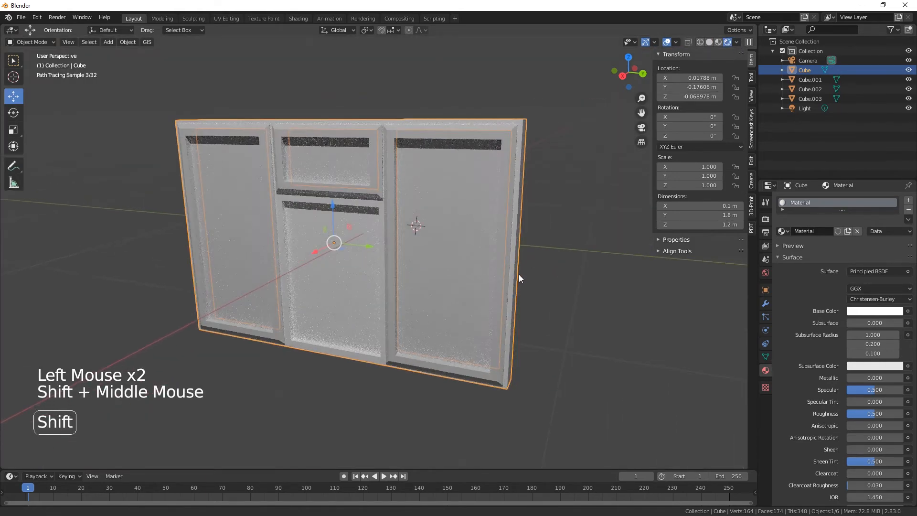
- Add two material slots to the Cube.001 end sash and create a material named Frame in the first one
{"action": "right_click", "coordinate": [511, 133]}
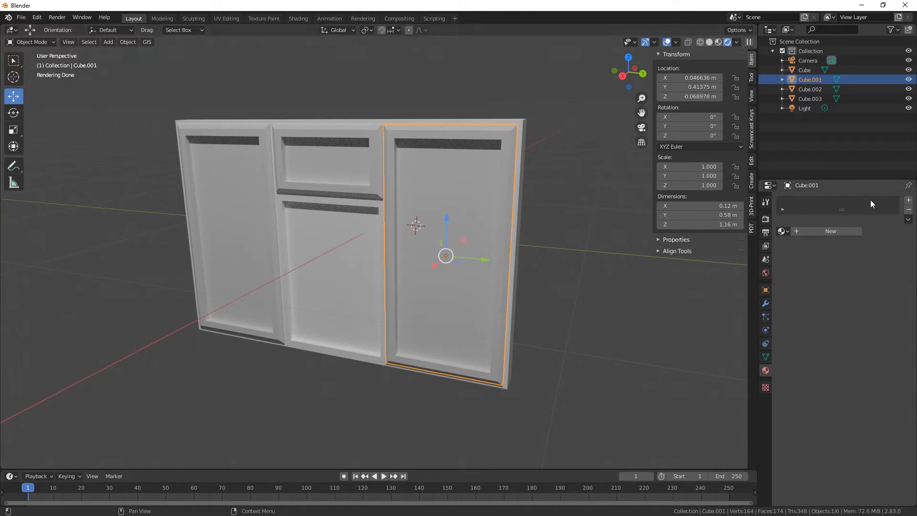
{"action": "left_click", "coordinate": [908, 200]}
{"action": "left_click", "coordinate": [908, 200]}
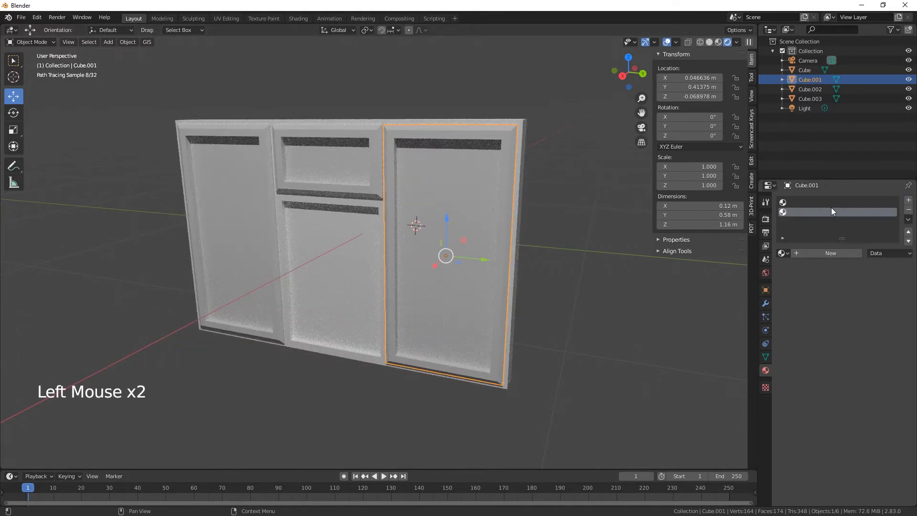
{"action": "left_click", "coordinate": [818, 202]}
{"action": "left_click", "coordinate": [825, 252]}
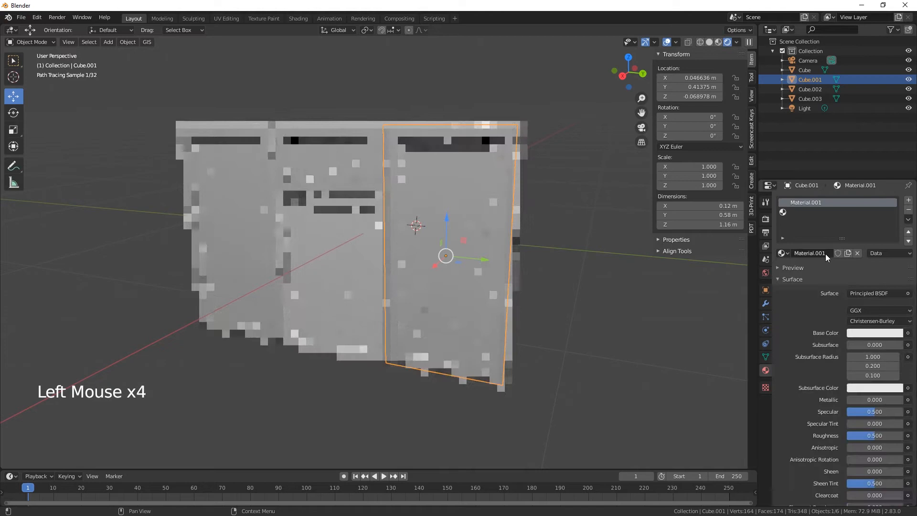
{"action": "triple_click", "coordinate": [808, 202]}
{"action": "type", "text": "Frame"}
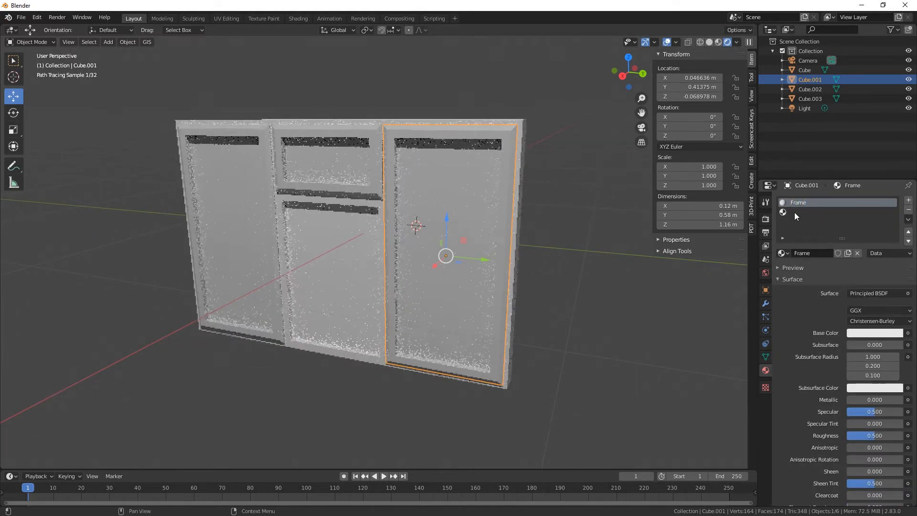
- Create a new material in the sash's second slot and name it Glass
{"action": "left_click", "coordinate": [796, 212]}
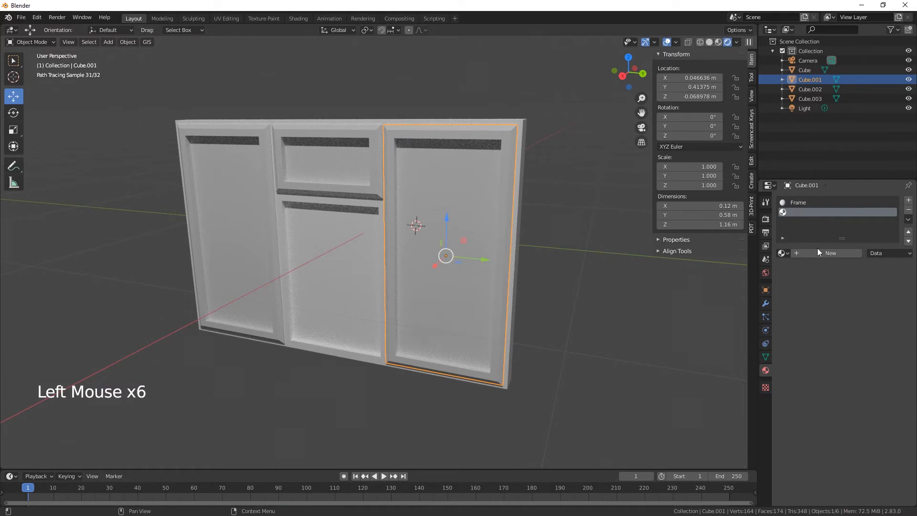
{"action": "left_click", "coordinate": [822, 253]}
{"action": "left_click", "coordinate": [804, 212]}
{"action": "double_click", "coordinate": [805, 212]}
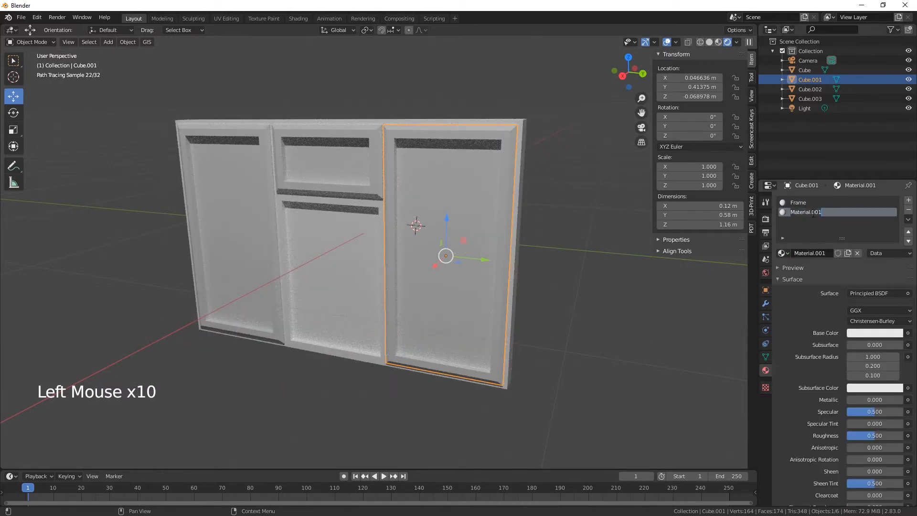
{"action": "type", "text": "Glas"}
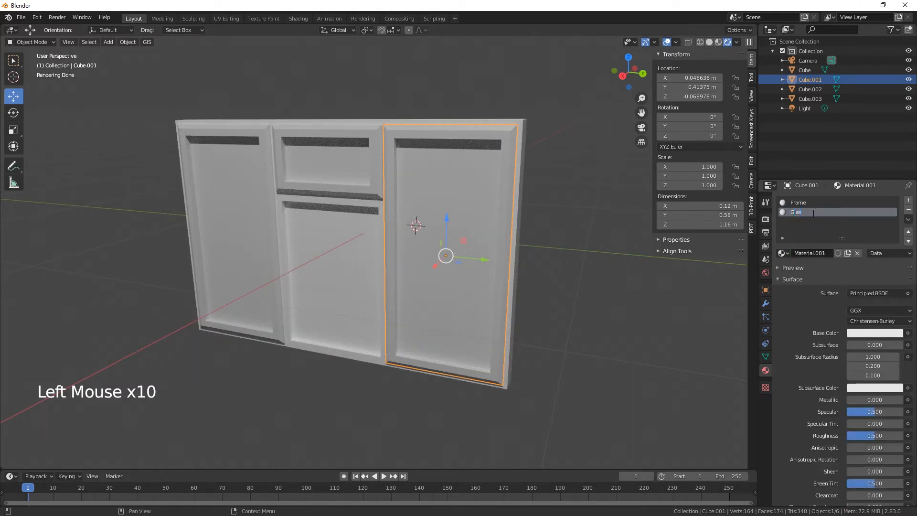
{"action": "type", "text": "s"}
{"action": "key", "text": "Return"}
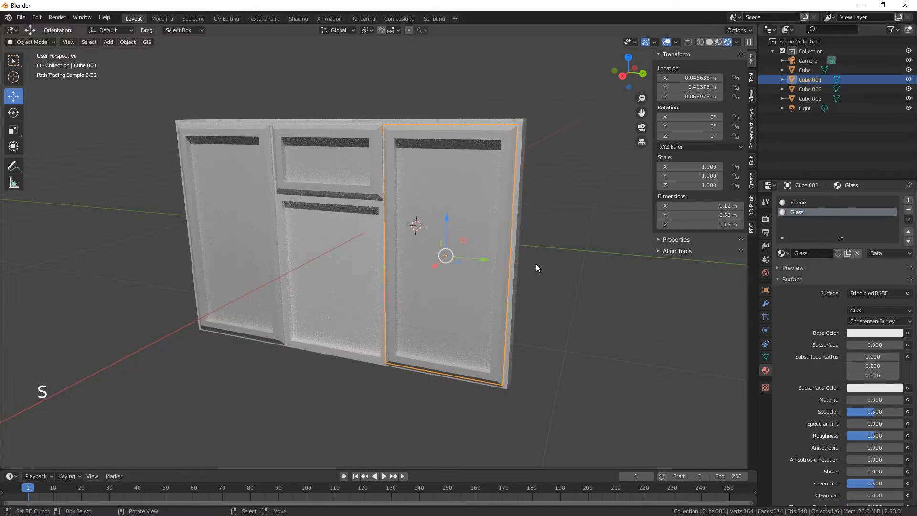
- Set the Frame material's base color on the Cube.001 sash to pure white, value 1.000
{"action": "left_click", "coordinate": [807, 204]}
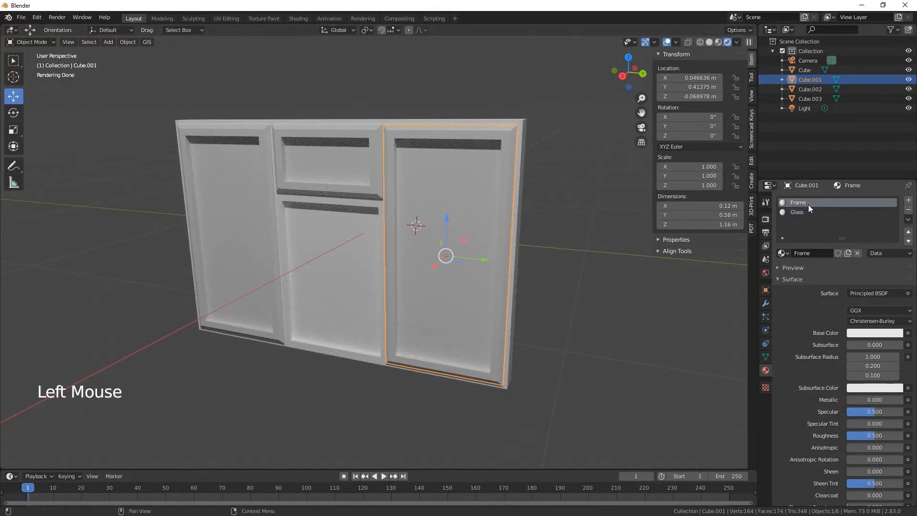
{"action": "left_click", "coordinate": [859, 333]}
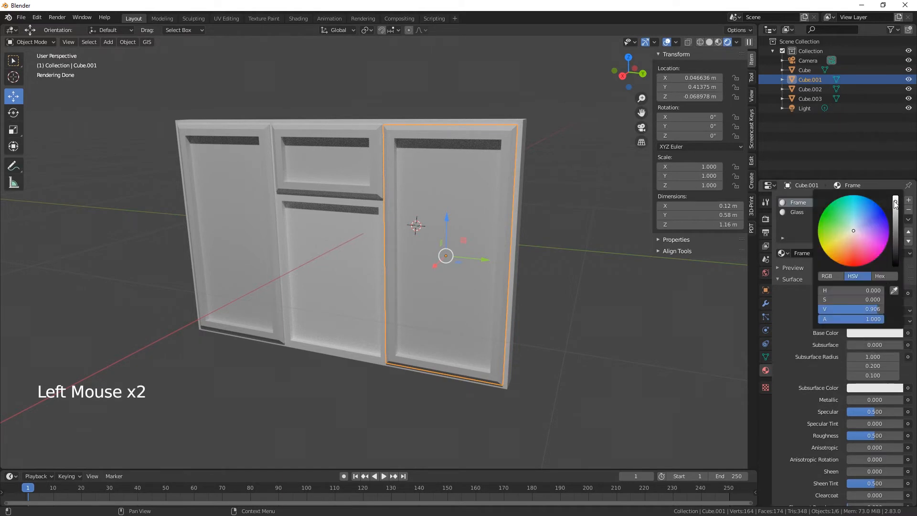
{"action": "left_click_drag", "start_coordinate": [895, 201], "coordinate": [895, 195]}
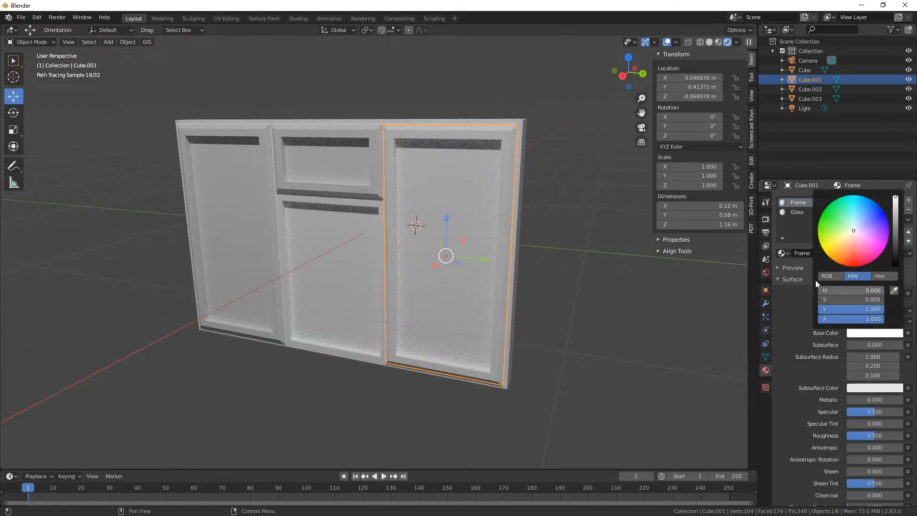
- Change the Cube.001 sash's Glass material to a Mix Shader combining Glass BSDF and Transparent BSDF
{"action": "left_click", "coordinate": [794, 211]}
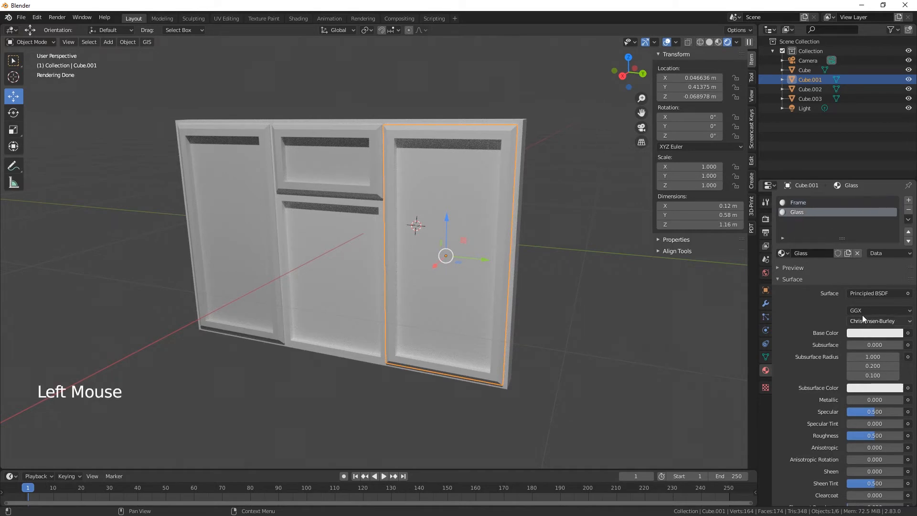
{"action": "left_click", "coordinate": [907, 293]}
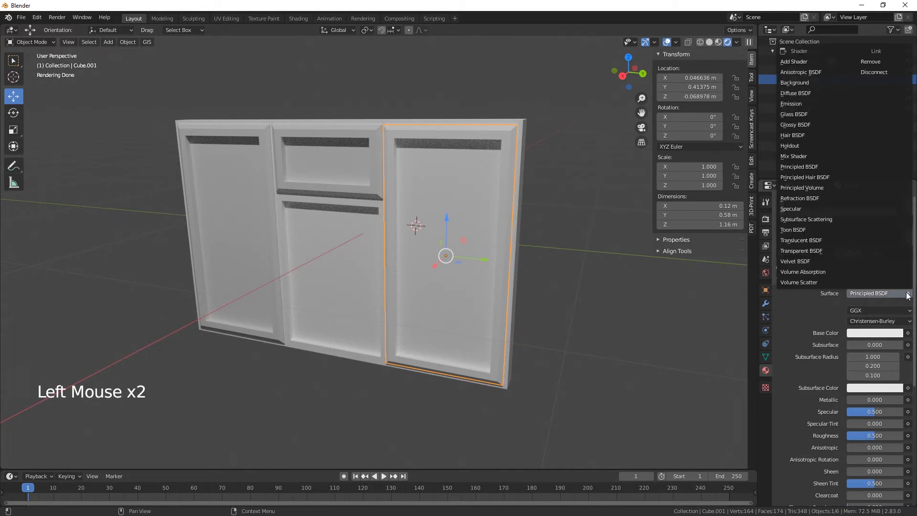
{"action": "left_click", "coordinate": [801, 156]}
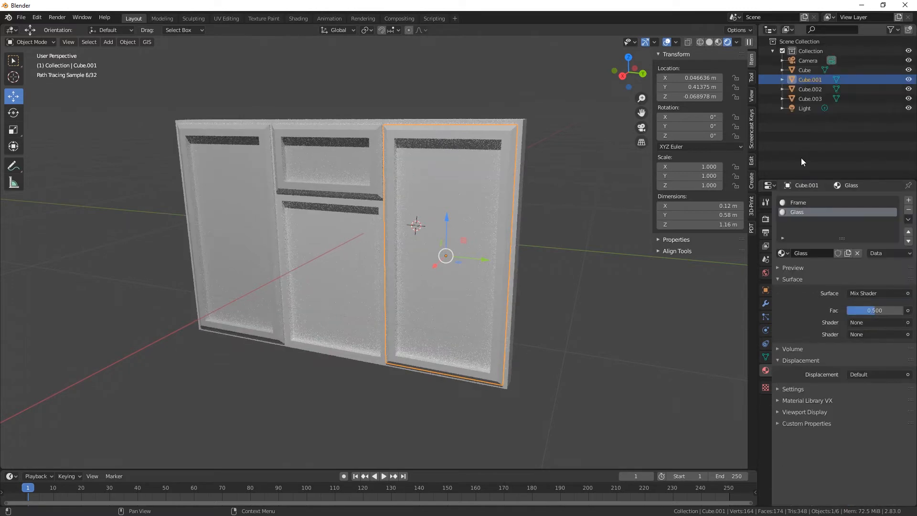
{"action": "left_click", "coordinate": [853, 322]}
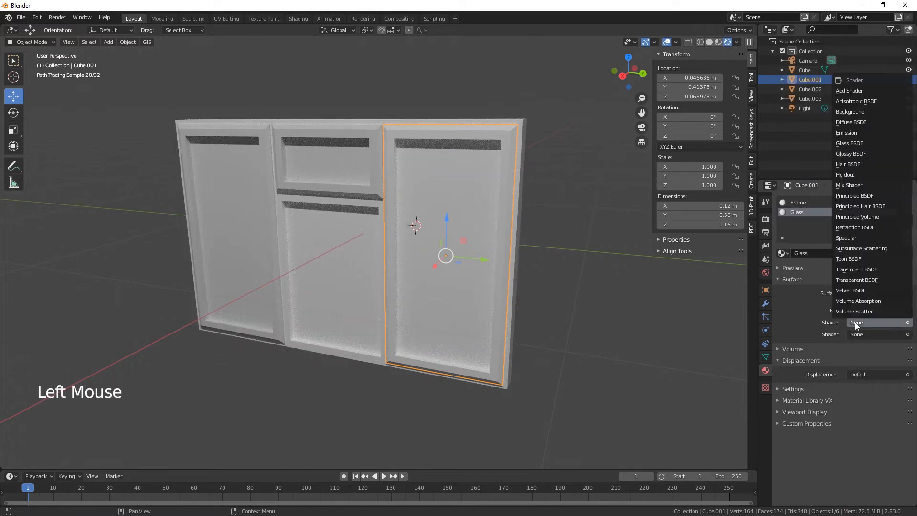
{"action": "left_click", "coordinate": [852, 145]}
{"action": "left_click", "coordinate": [856, 394]}
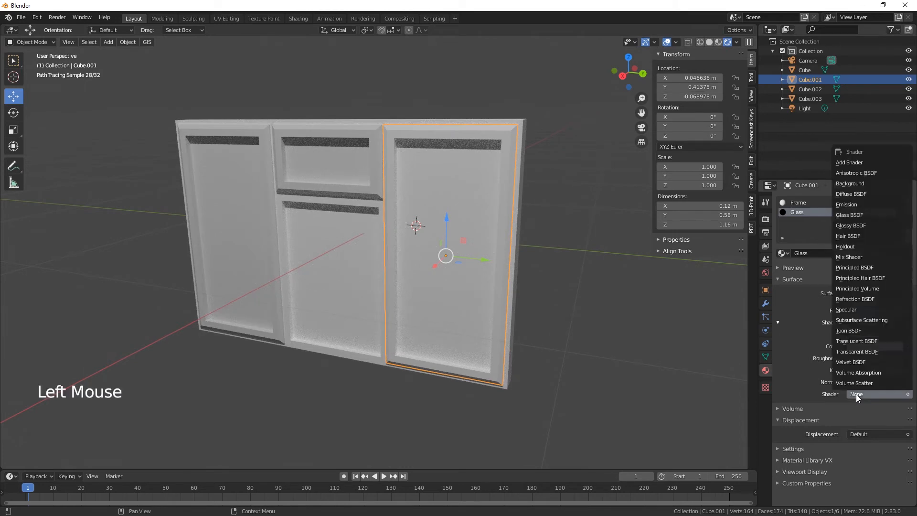
{"action": "left_click", "coordinate": [867, 351]}
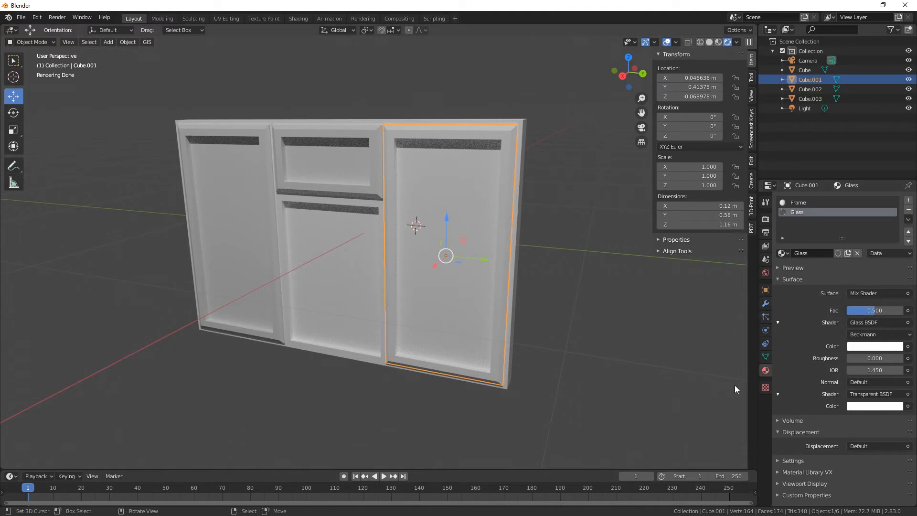
- Assign the Glass material to the selected inner pane face of the Cube.001 sash in Edit Mode
{"action": "mouse_move", "coordinate": [735, 385]}
{"action": "middle_mouse_down"}
{"action": "mouse_move", "coordinate": [688, 382]}
{"action": "mouse_move", "coordinate": [727, 397]}
{"action": "middle_mouse_up"}
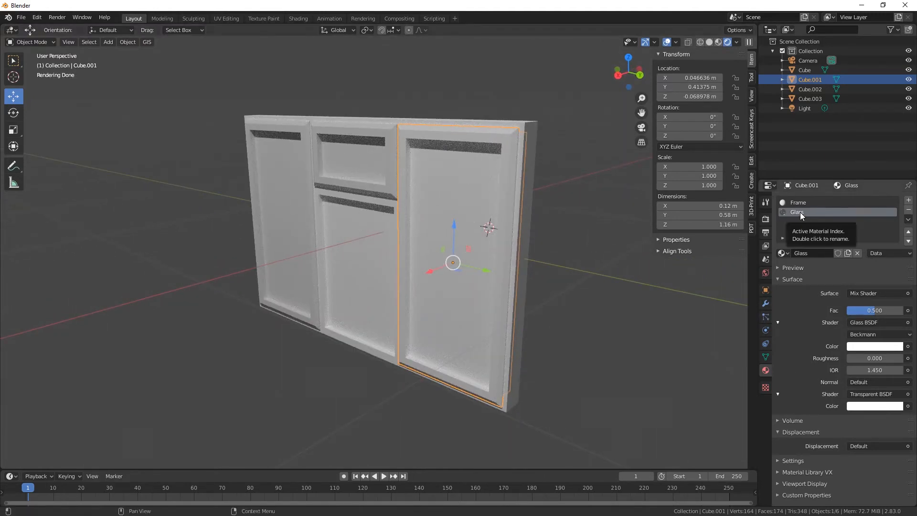
{"action": "key", "text": "Tab"}
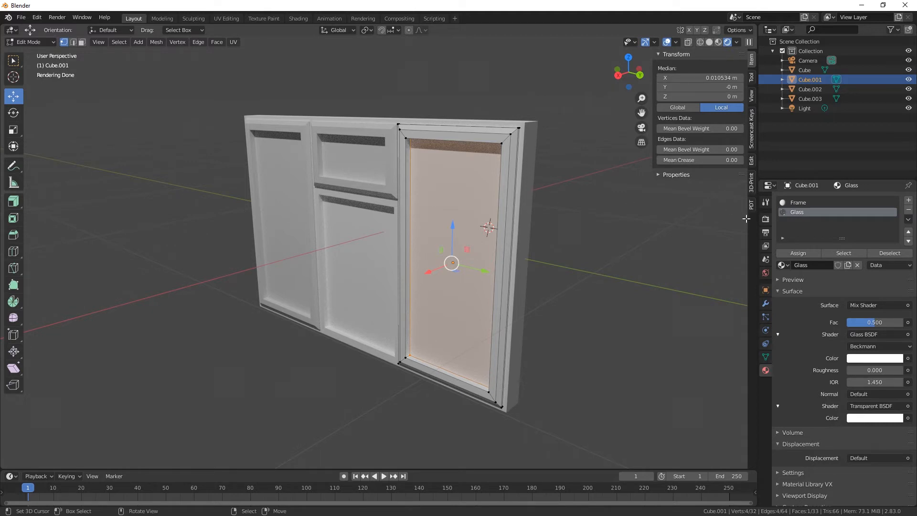
{"action": "left_click", "coordinate": [802, 257]}
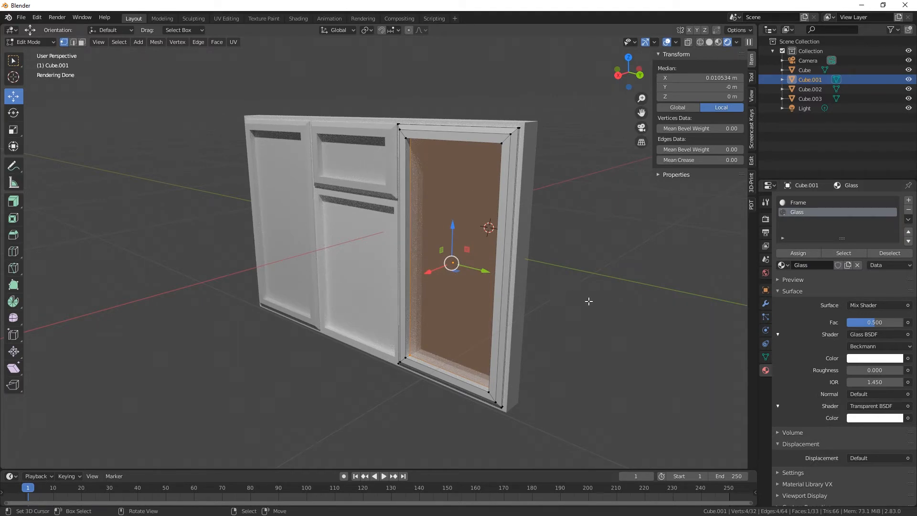
- Set the Glass material's IOR to 1.2 and return to Object Mode
{"action": "left_click", "coordinate": [874, 382]}
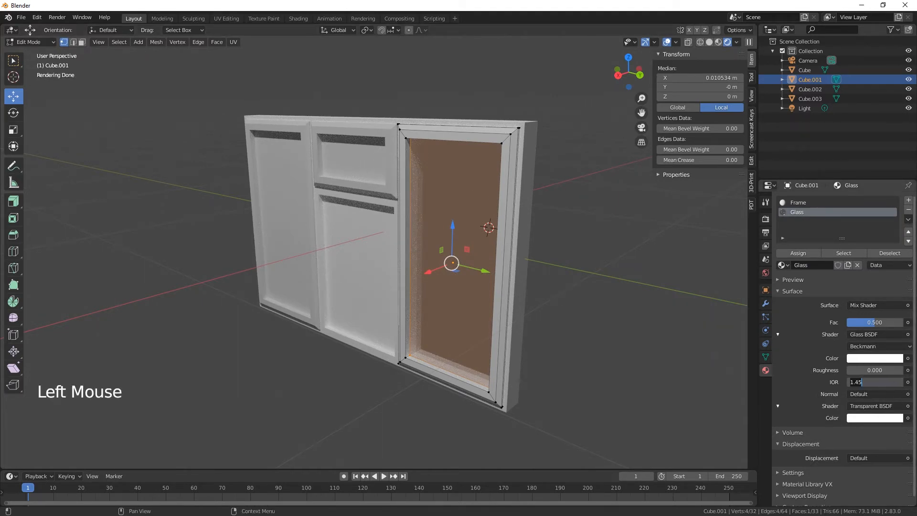
{"action": "type", "text": "1.2"}
{"action": "key", "text": "Return"}
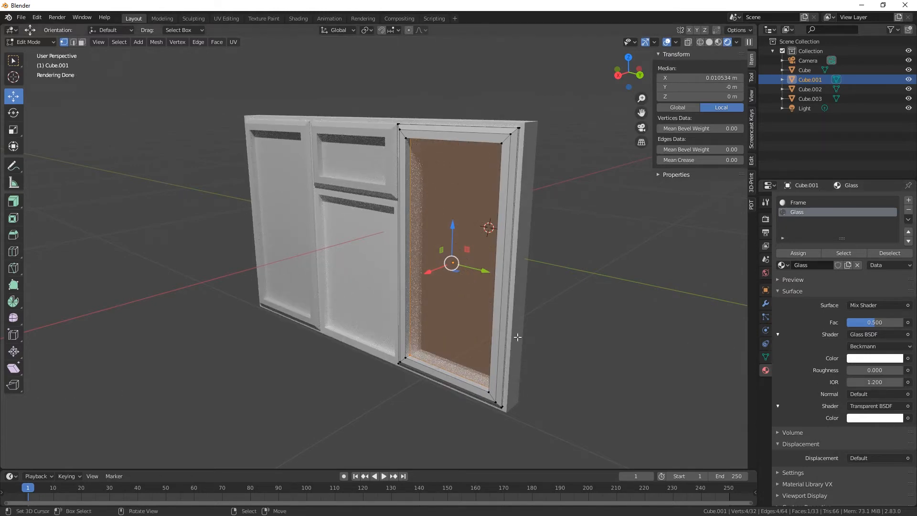
{"action": "middle_click_drag", "start_coordinate": [544, 345], "coordinate": [562, 344]}
{"action": "key", "text": "Tab"}
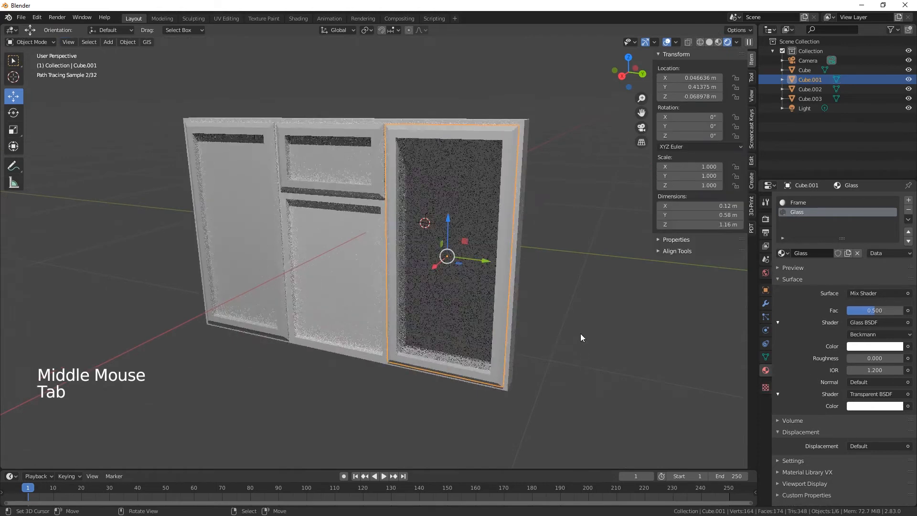
- Apply the Cube.001 sash's Frame material to the opposite end sash, Cube.002, and select that sash
{"action": "right_click", "coordinate": [245, 153]}
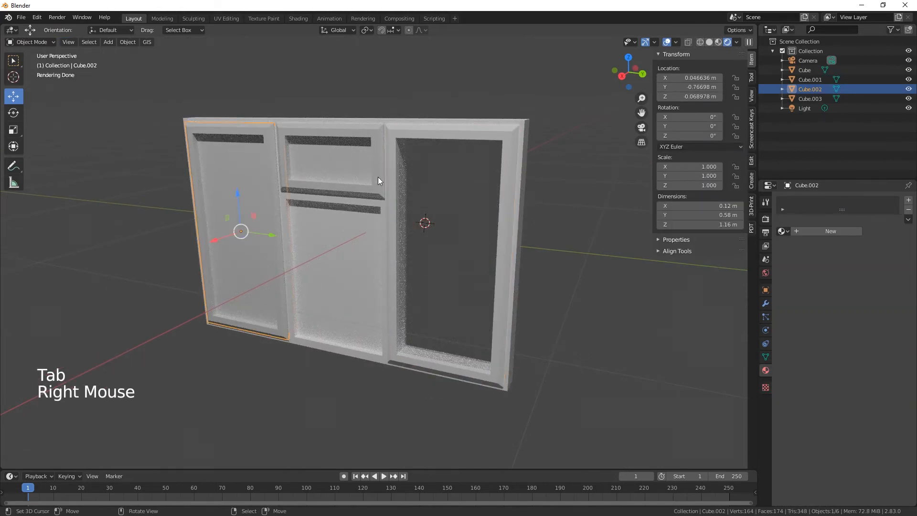
{"action": "right_click", "coordinate": [425, 130]}
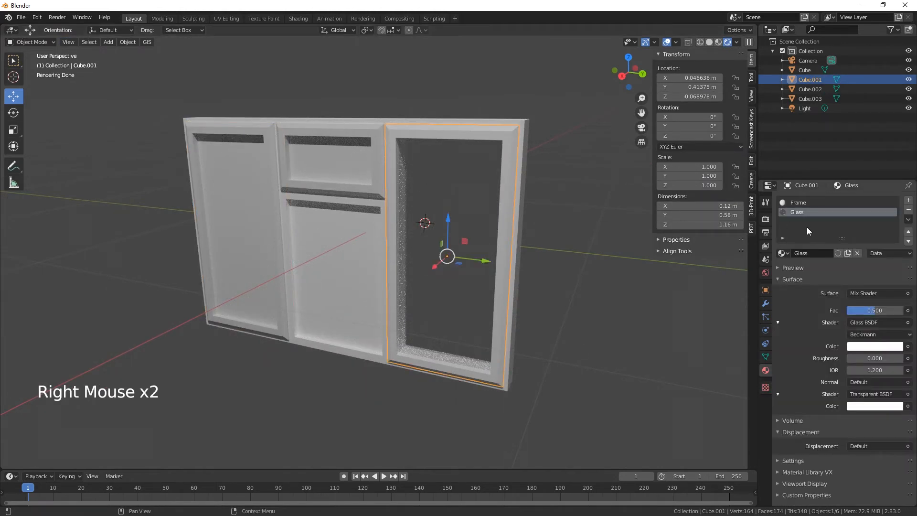
{"action": "left_click", "coordinate": [794, 203]}
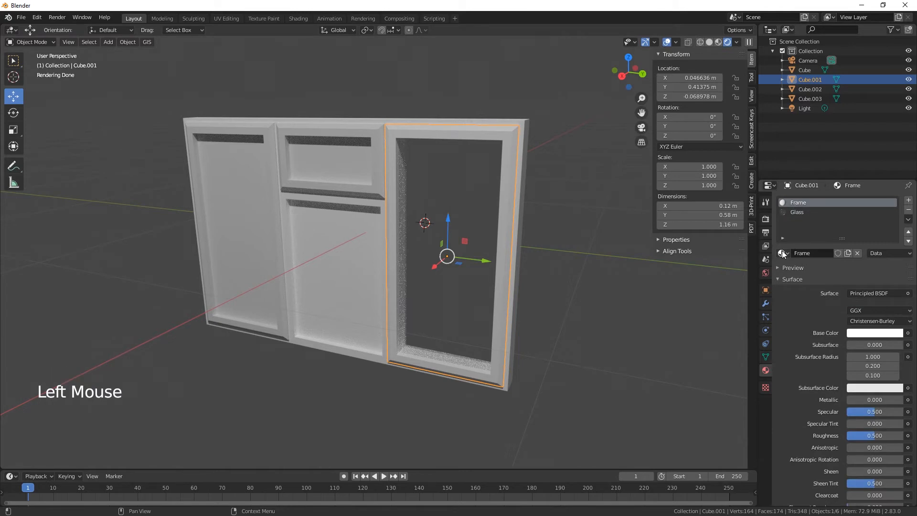
{"action": "left_click_drag", "start_coordinate": [785, 252], "coordinate": [260, 136]}
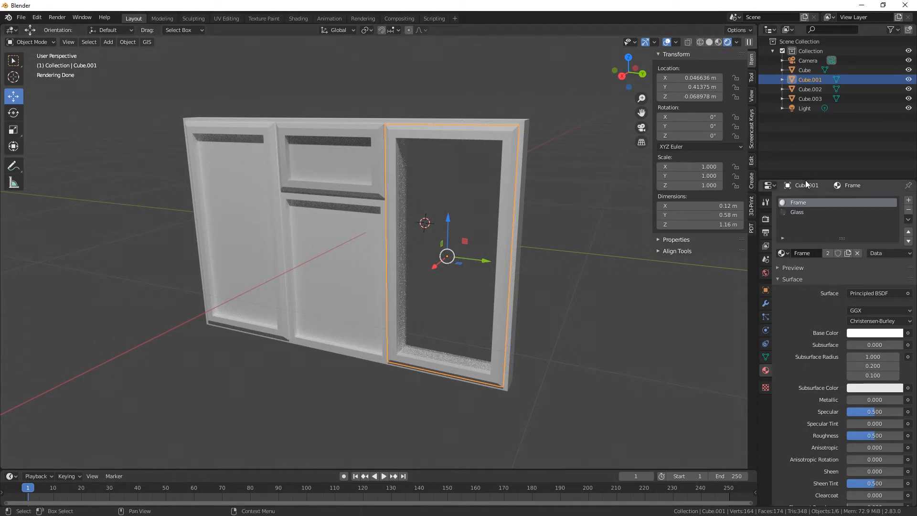
{"action": "left_click", "coordinate": [252, 130]}
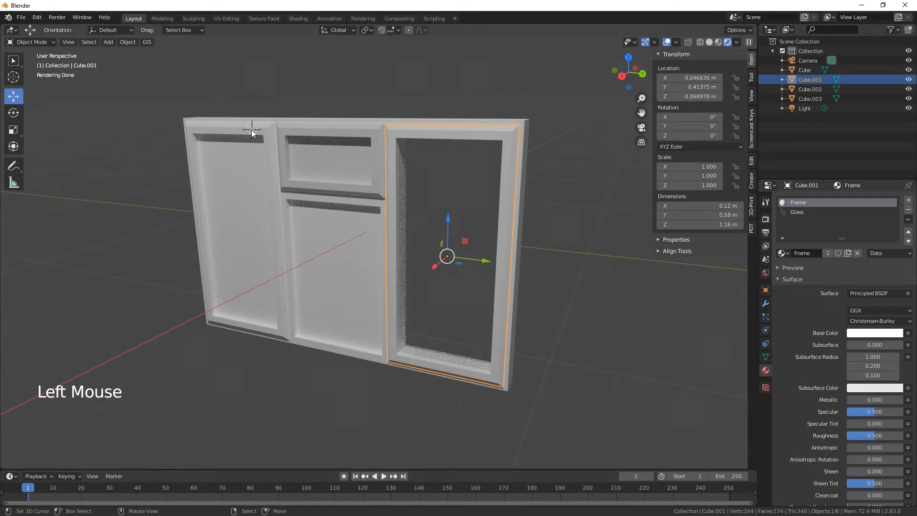
{"action": "right_click", "coordinate": [249, 135]}
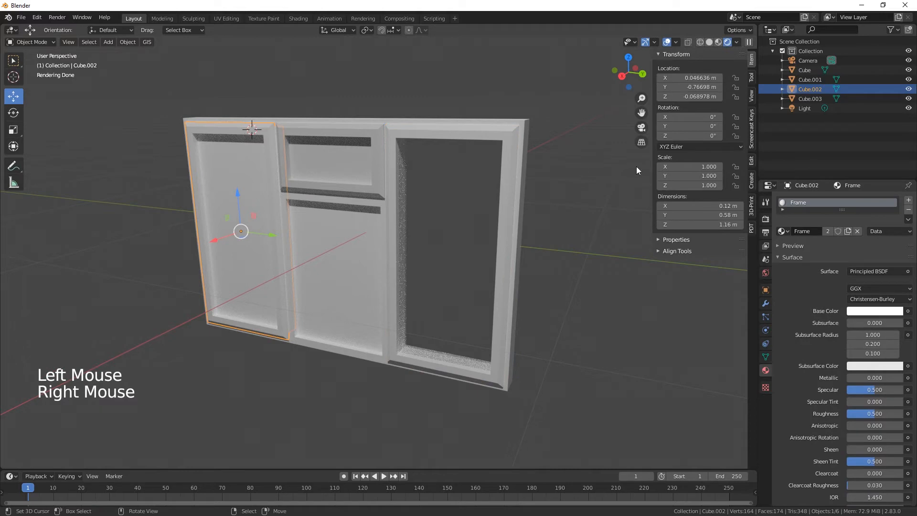
- Add a second material slot to the Cube.002 sash with a new material named Glass
{"action": "left_click", "coordinate": [908, 200]}
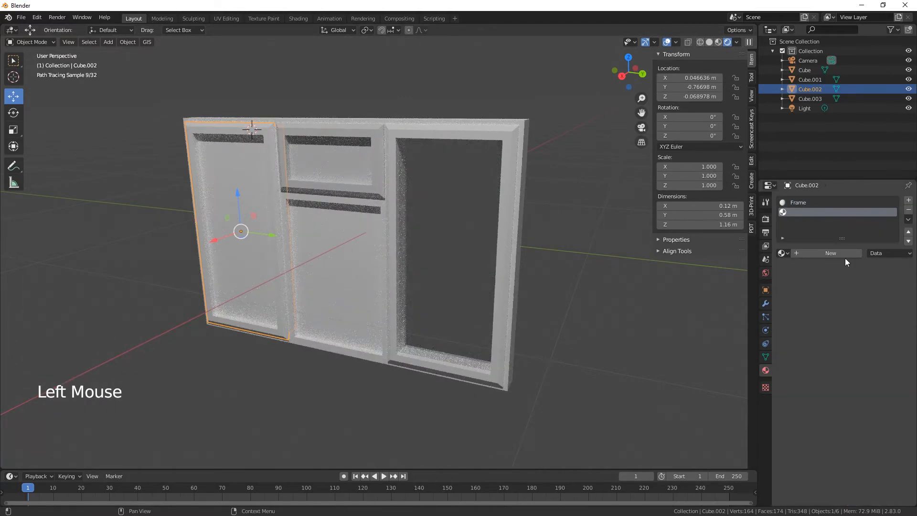
{"action": "left_click", "coordinate": [832, 254]}
{"action": "double_click", "coordinate": [806, 212]}
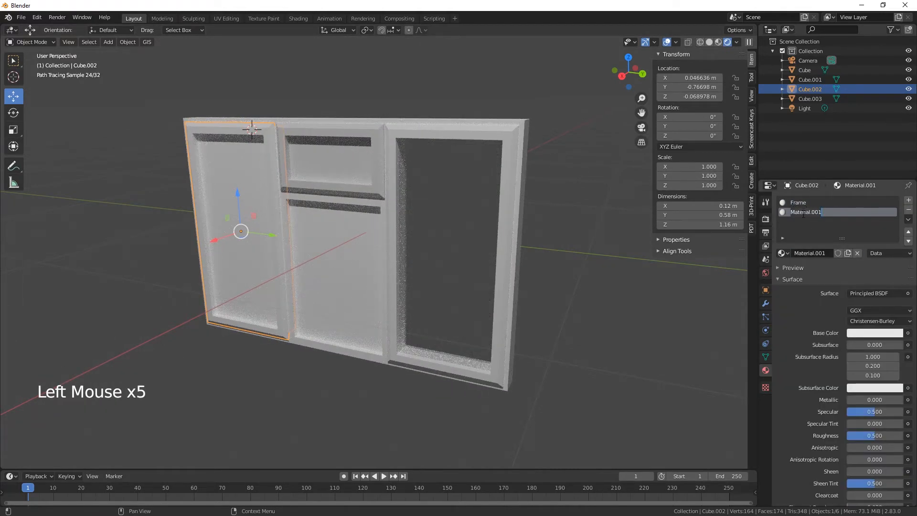
{"action": "type", "text": "Glass"}
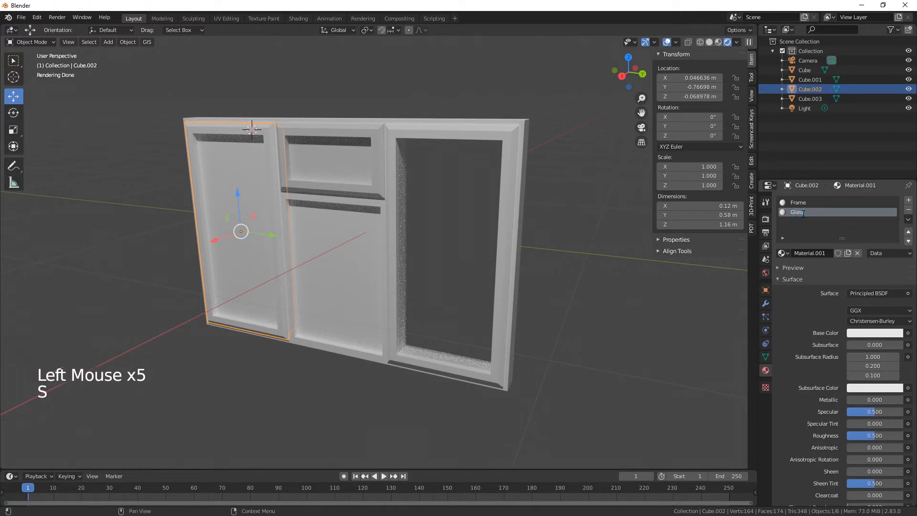
{"action": "key", "text": "Return"}
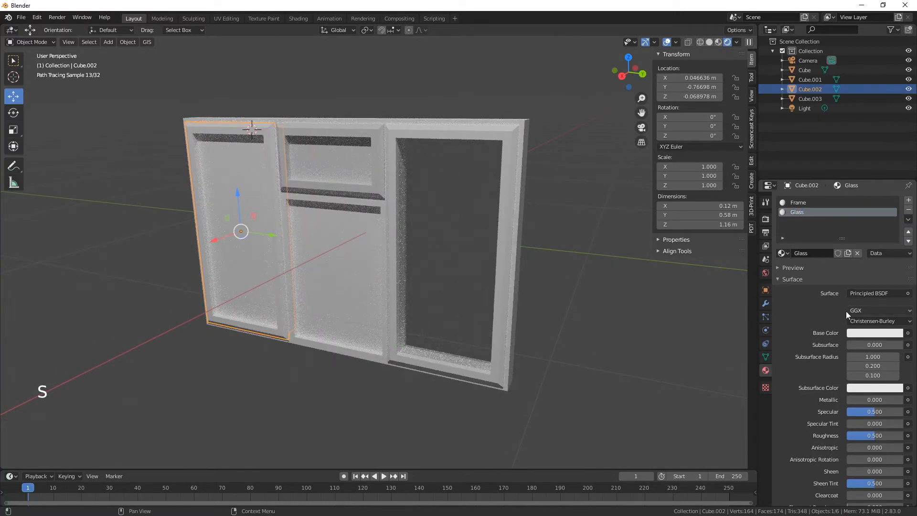
- Make the Cube.002 sash's Glass surface a Mix Shader of Glass BSDF and Transparent BSDF
{"action": "left_click", "coordinate": [866, 293]}
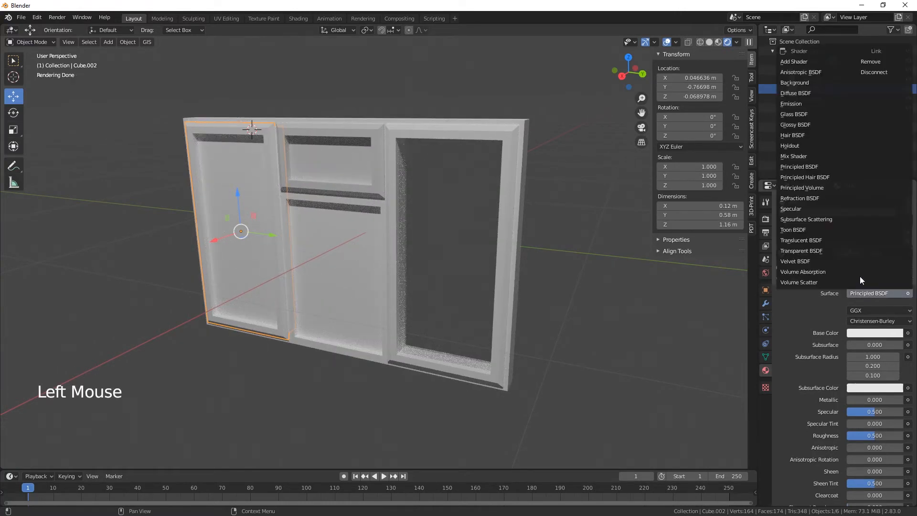
{"action": "left_click", "coordinate": [798, 157]}
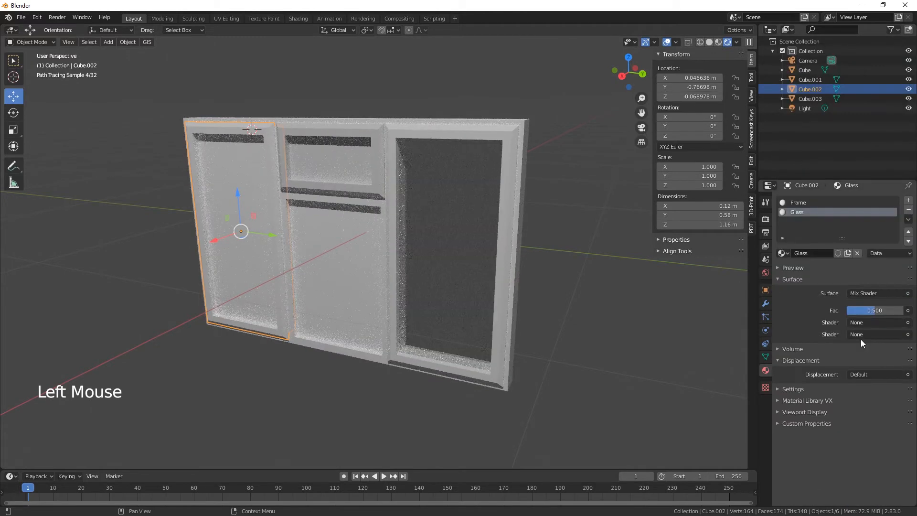
{"action": "left_click", "coordinate": [866, 322]}
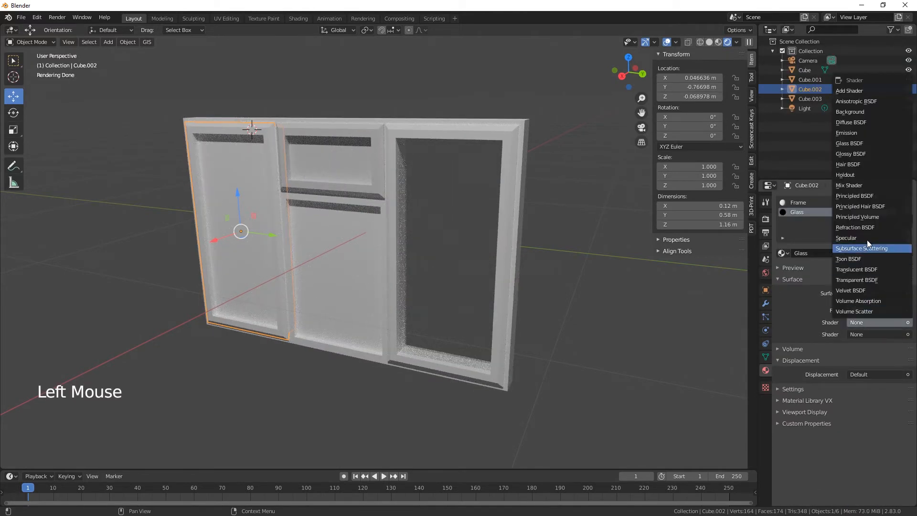
{"action": "left_click", "coordinate": [857, 144]}
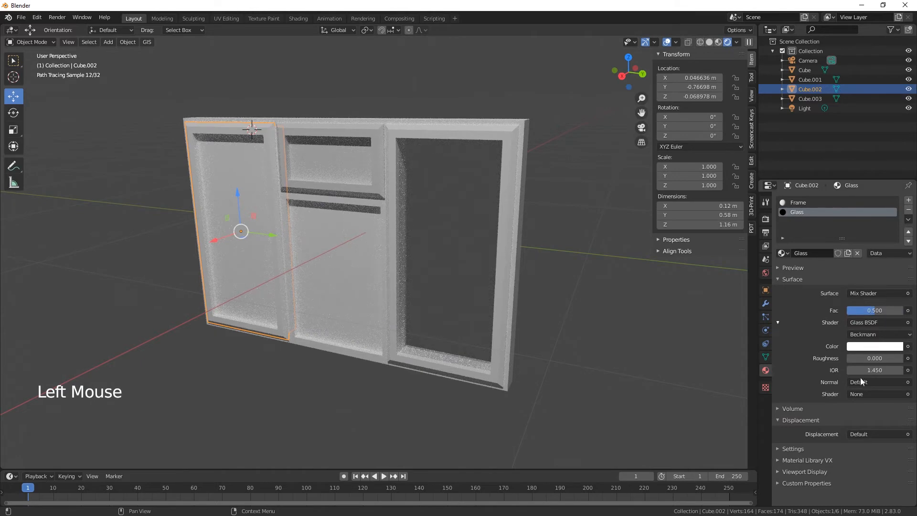
{"action": "left_click", "coordinate": [861, 393]}
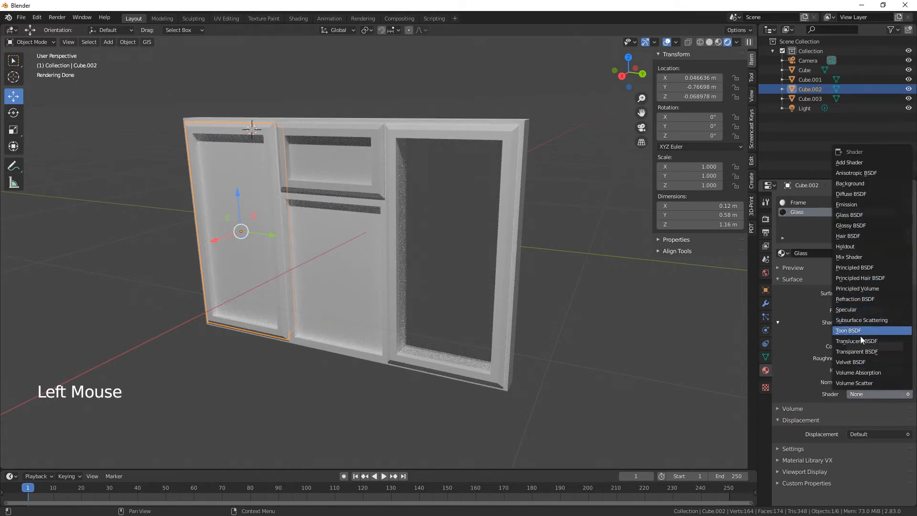
{"action": "left_click", "coordinate": [861, 354]}
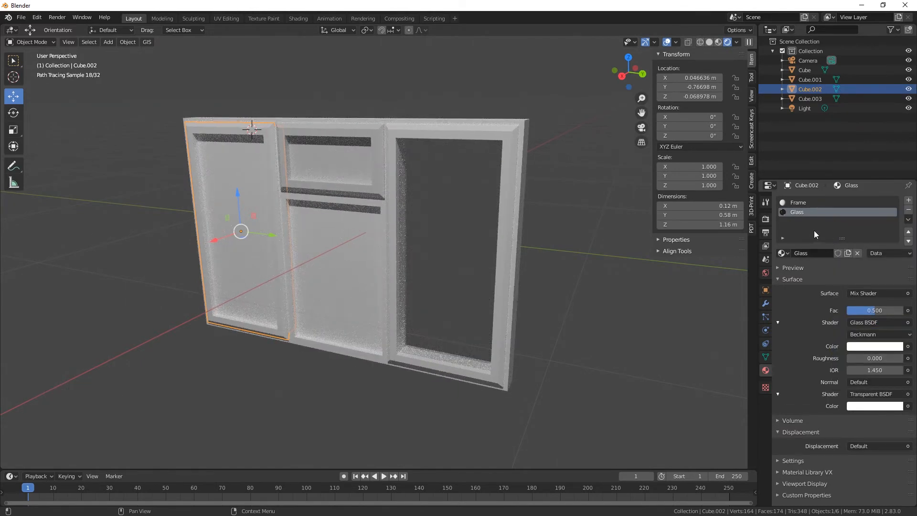
- Assign the Glass material to the selected pane face of the left window panel in Edit Mode
{"action": "key", "text": "Tab"}
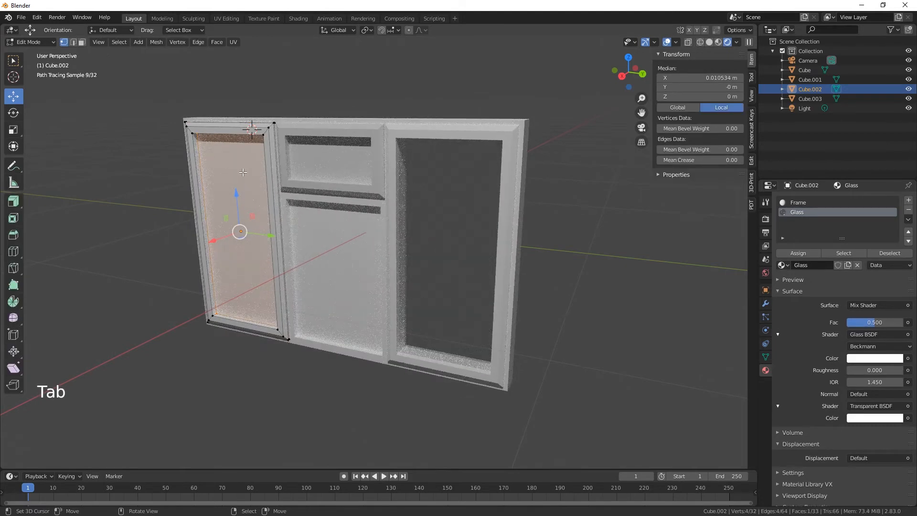
{"action": "left_click", "coordinate": [806, 256]}
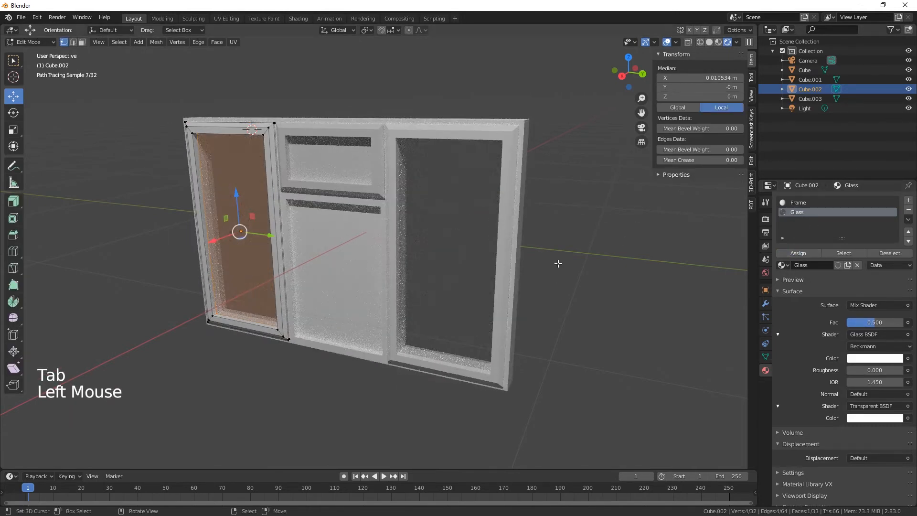
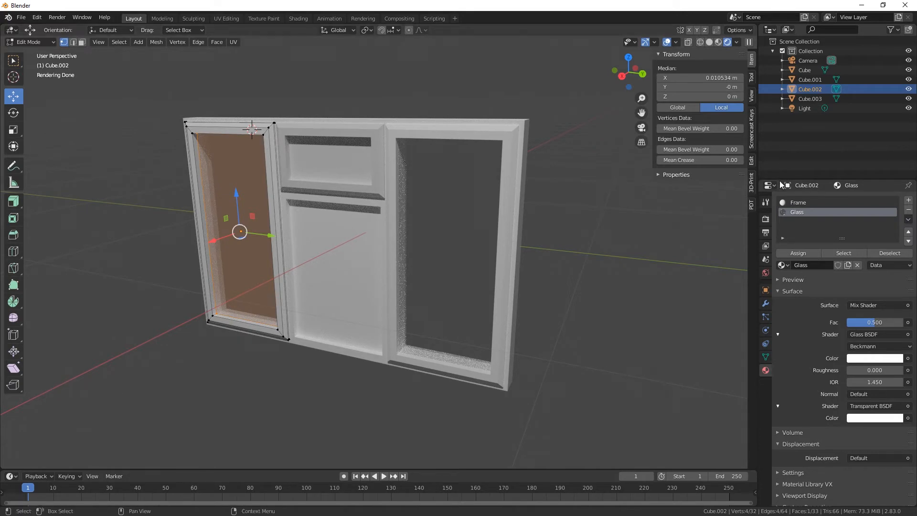
{"action": "left_click", "coordinate": [795, 202]}
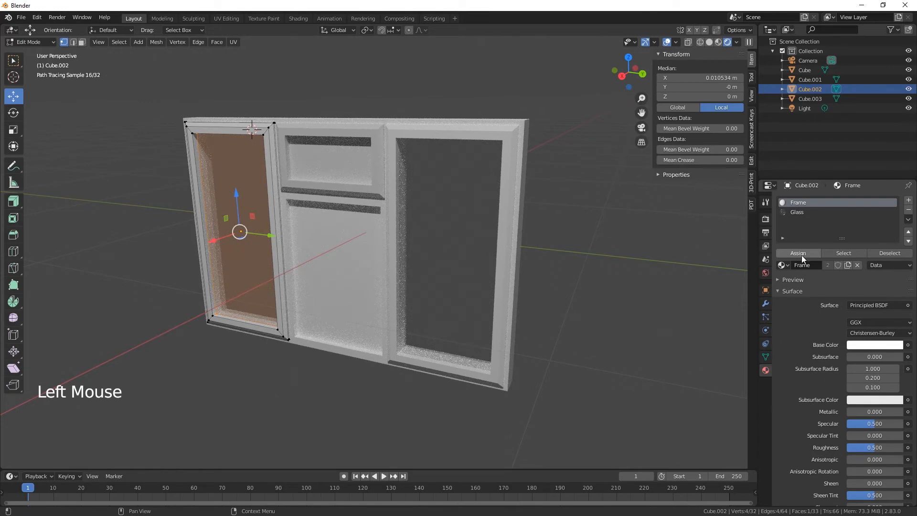
{"action": "left_click", "coordinate": [802, 257]}
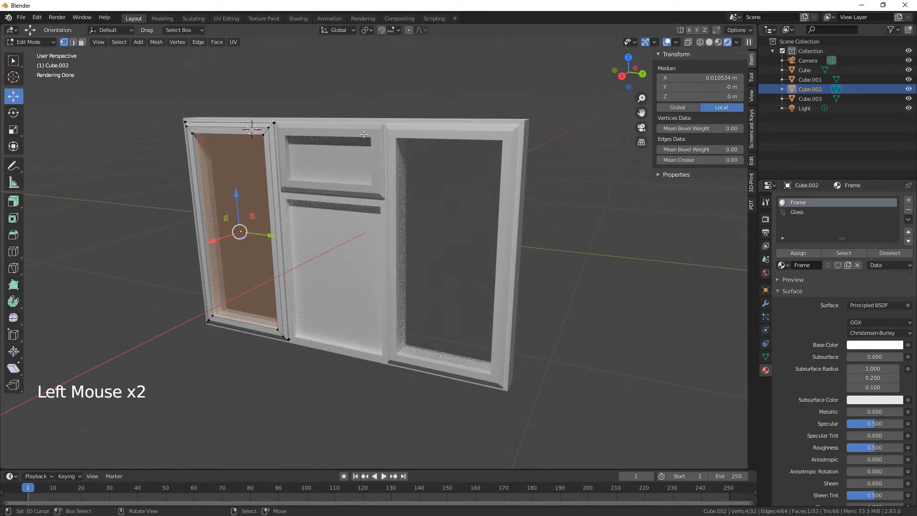
{"action": "key", "text": "Tab"}
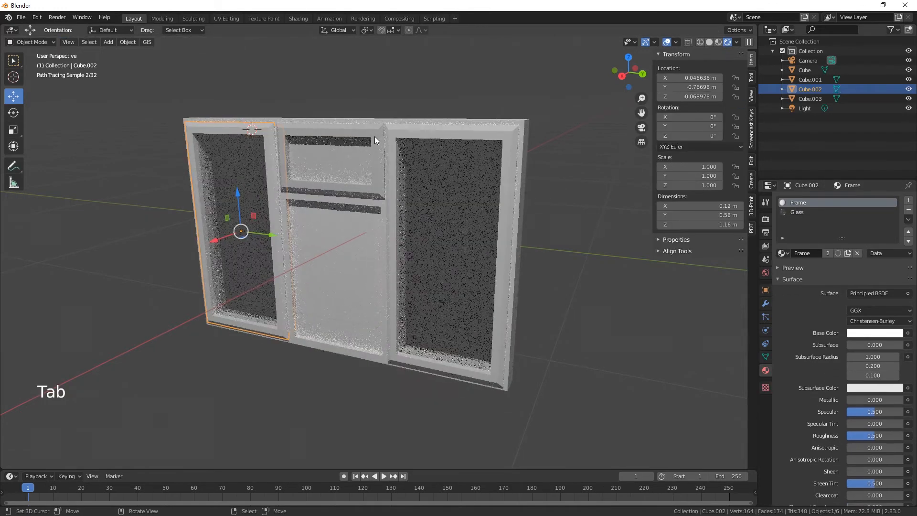
- Add two material slots to the upper middle window panel and create a new material in the first slot
{"action": "right_click", "coordinate": [368, 128]}
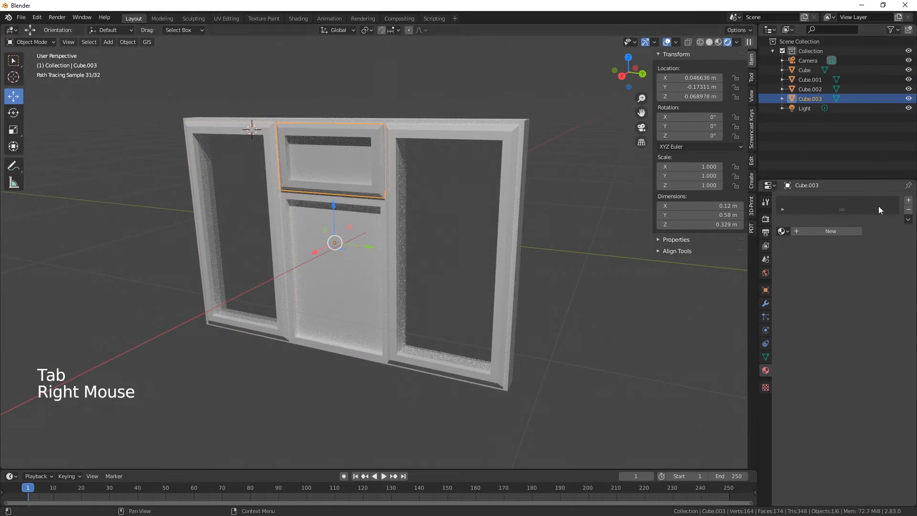
{"action": "left_click", "coordinate": [908, 199]}
{"action": "left_click", "coordinate": [908, 199]}
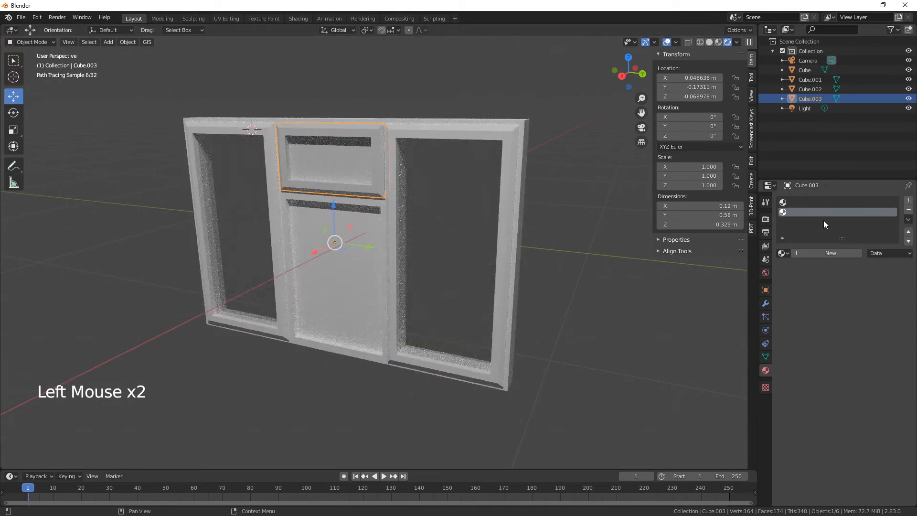
{"action": "left_click", "coordinate": [833, 202]}
{"action": "left_click", "coordinate": [828, 252]}
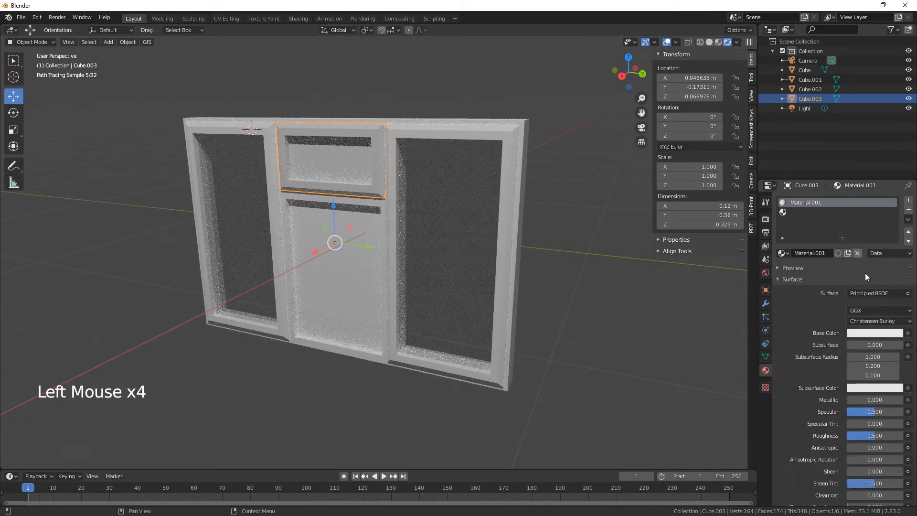
- Create a material named Glass in the panel's second slot and rename the first slot's material Frame
{"action": "left_click", "coordinate": [794, 212]}
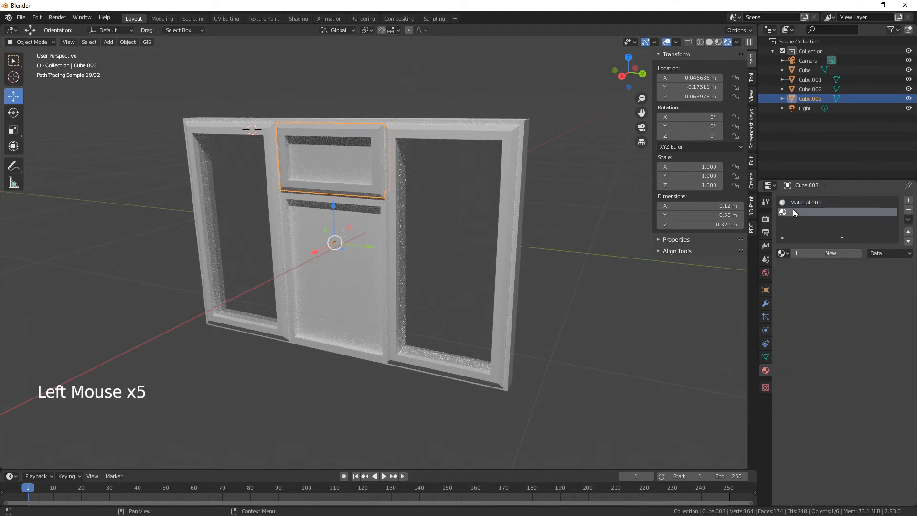
{"action": "left_click", "coordinate": [825, 253]}
{"action": "type", "text": "Glass"}
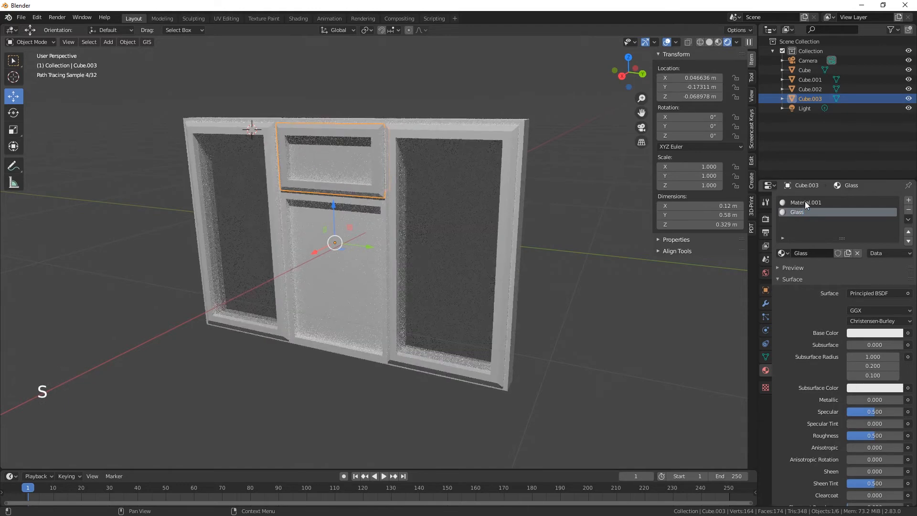
{"action": "double_click", "coordinate": [806, 202]}
{"action": "type", "text": "Fr"}
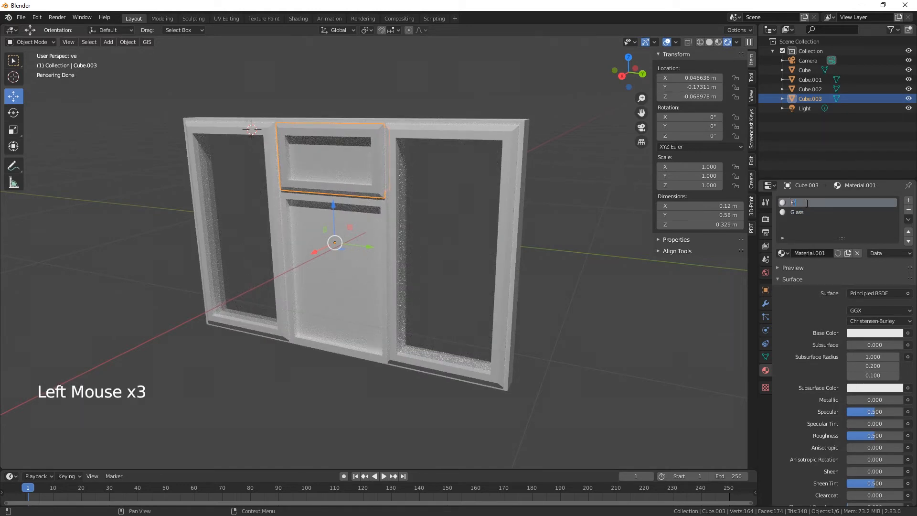
{"action": "type", "text": "ame"}
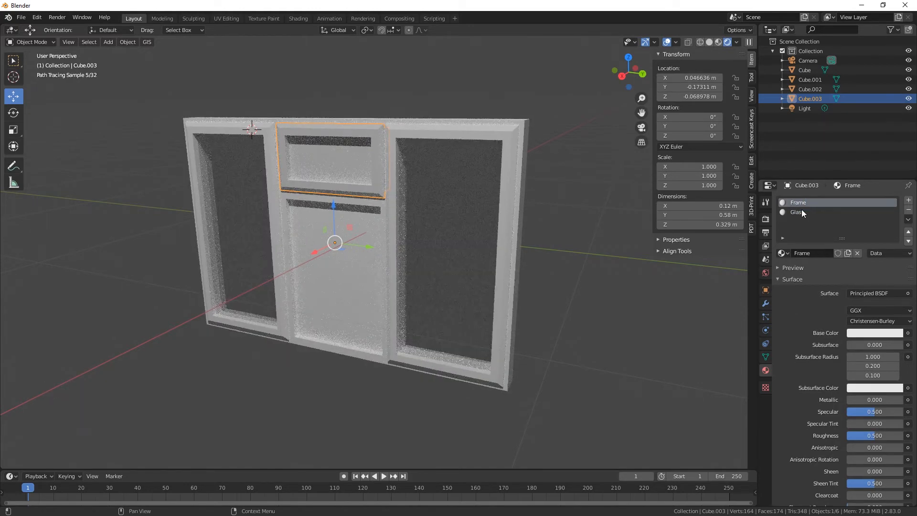
- Set the Frame material's base color to pure white with a value of 1.000
{"action": "left_click", "coordinate": [798, 211]}
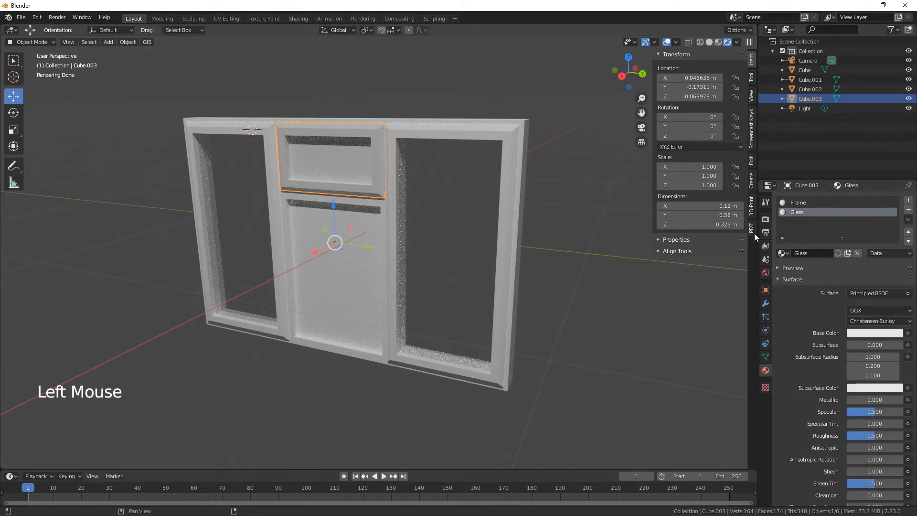
{"action": "left_click", "coordinate": [797, 203]}
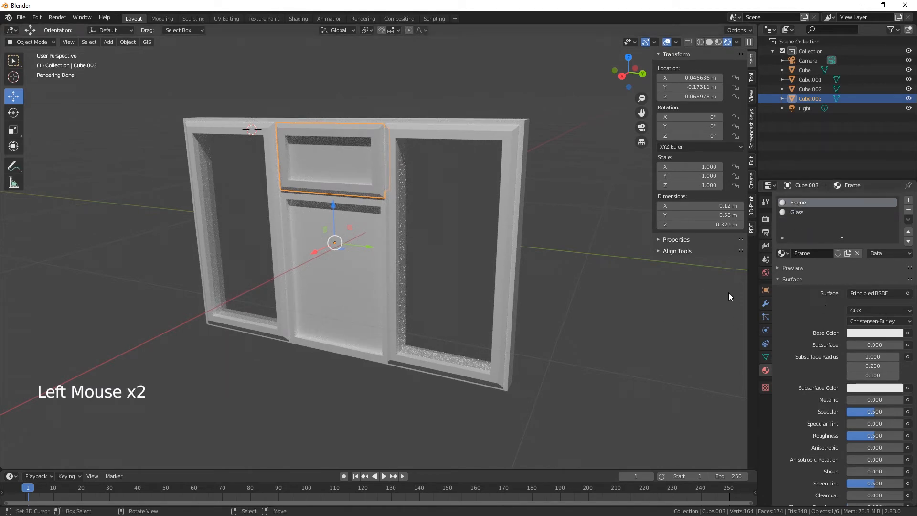
{"action": "left_click", "coordinate": [859, 333]}
{"action": "left_click_drag", "start_coordinate": [895, 201], "coordinate": [896, 192]}
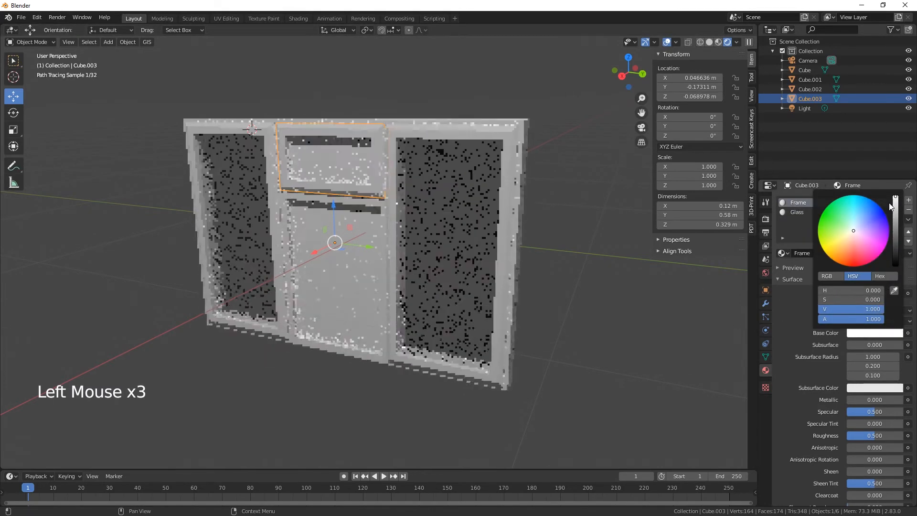
- Select only the pane face of the upper middle panel in face select mode
{"action": "key", "text": "Tab"}
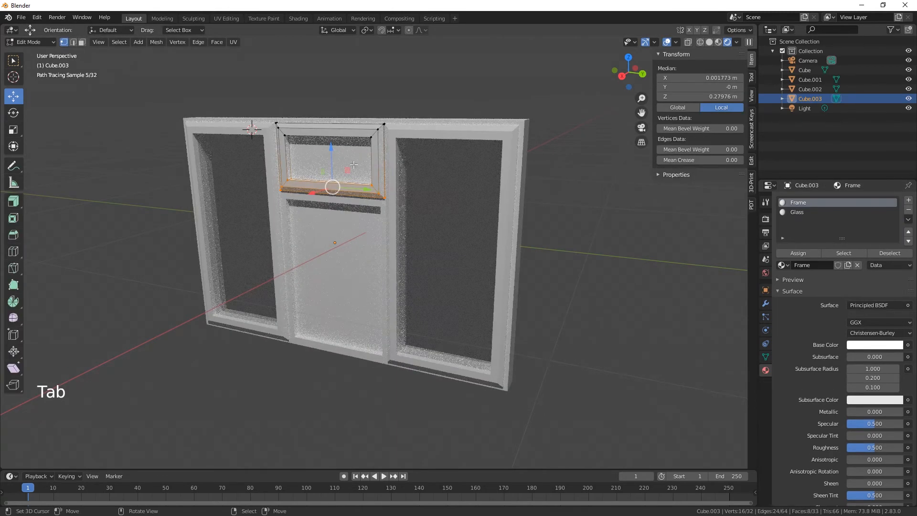
{"action": "right_click", "coordinate": [354, 157]}
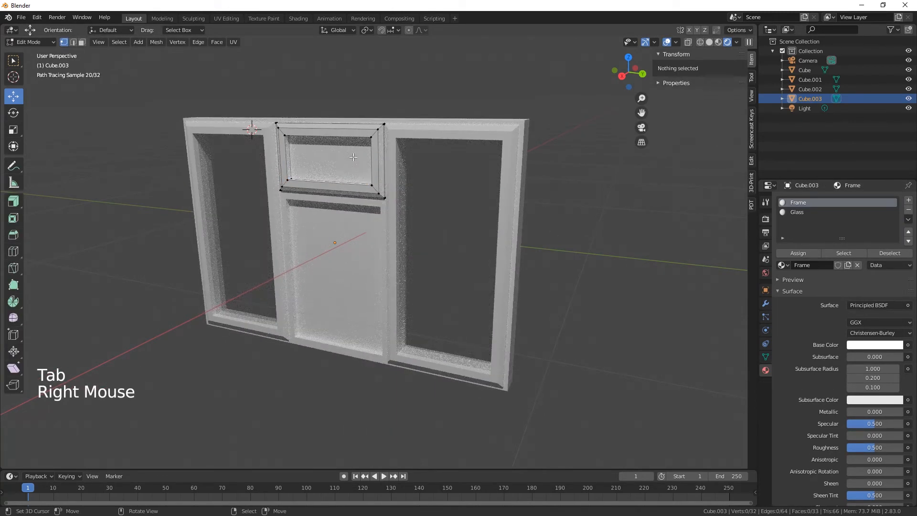
{"action": "key", "text": "3"}
{"action": "right_click", "coordinate": [353, 157]}
- Set the Glass material's surface to a Mix Shader combining Glass BSDF and Transparent BSDF
{"action": "left_click", "coordinate": [798, 212]}
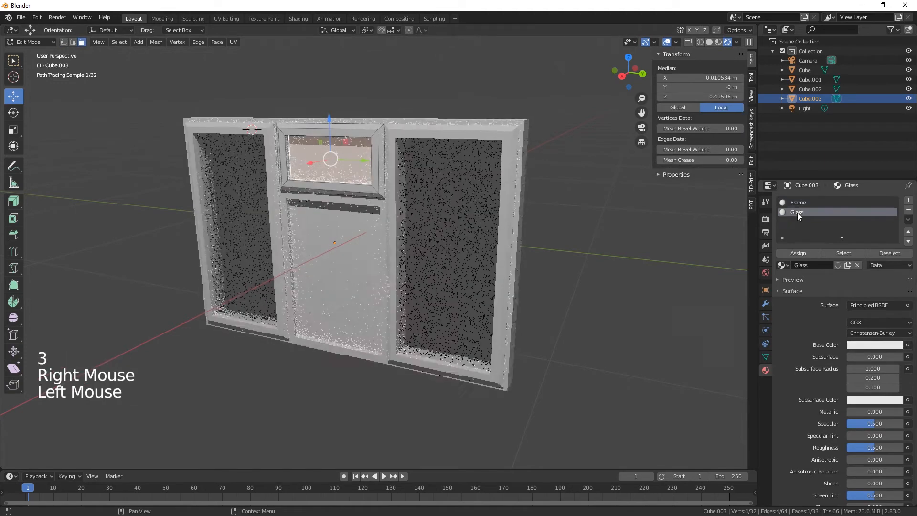
{"action": "left_click", "coordinate": [872, 306]}
{"action": "left_click", "coordinate": [792, 167]}
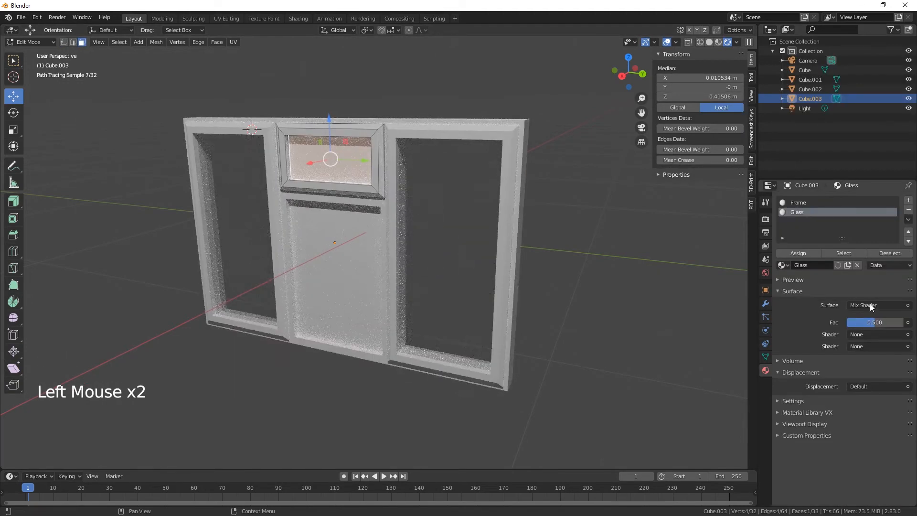
{"action": "left_click", "coordinate": [868, 334]}
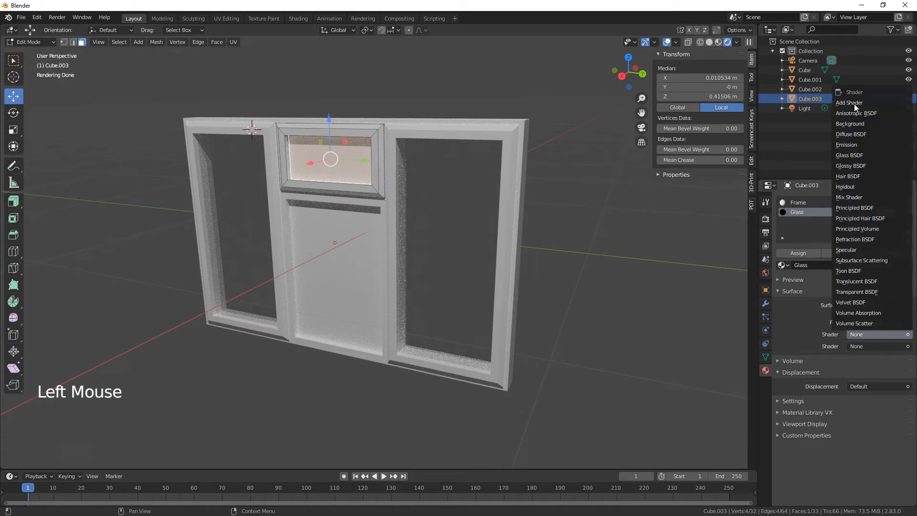
{"action": "left_click", "coordinate": [852, 155]}
{"action": "left_click", "coordinate": [870, 405]}
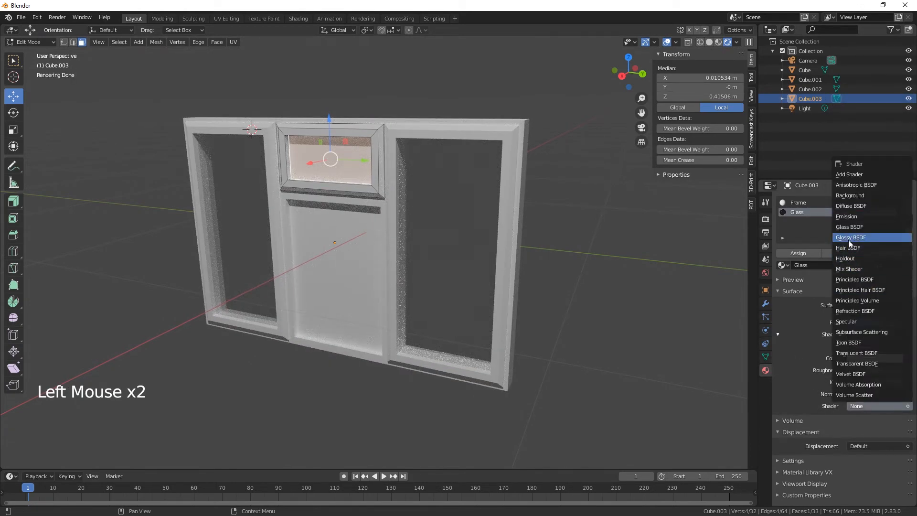
{"action": "left_click", "coordinate": [861, 364]}
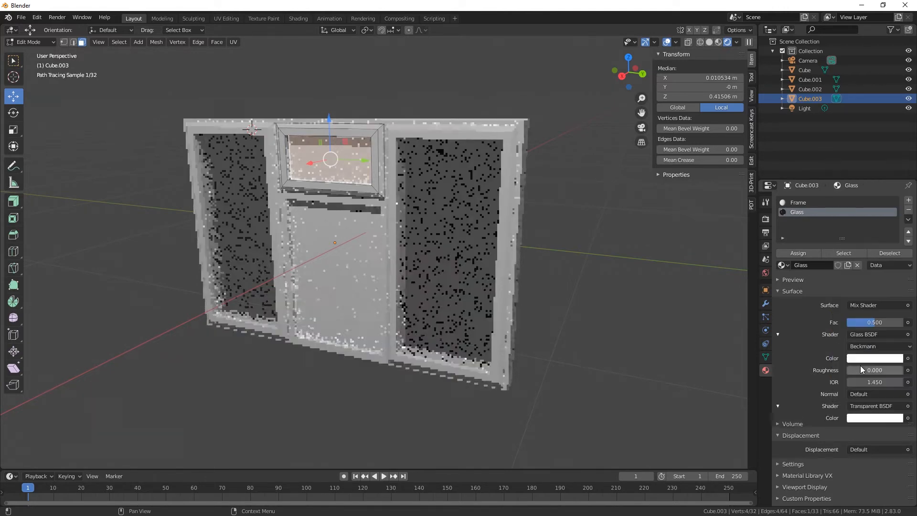
- Assign the Glass material to the selected pane face and set its IOR to 1.2
{"action": "left_click", "coordinate": [798, 256]}
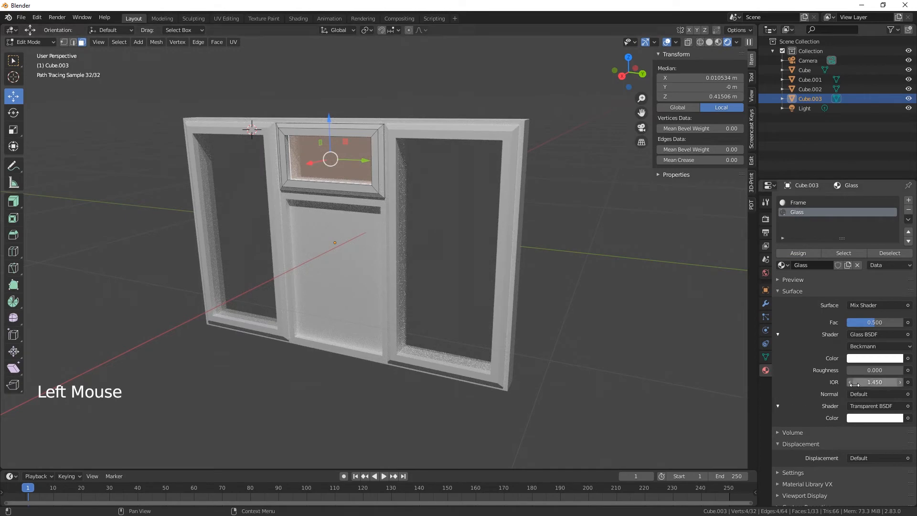
{"action": "double_click", "coordinate": [881, 381]}
{"action": "type", "text": "1.2"}
{"action": "key", "text": "Return"}
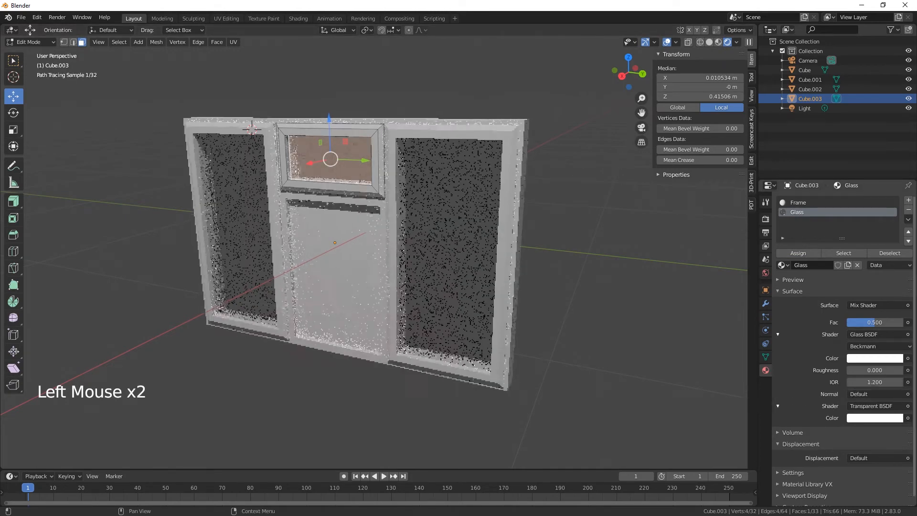
- Return to Object Mode and set the IOR of the left panel's Glass.002 material to 1.2
{"action": "right_click", "coordinate": [226, 182]}
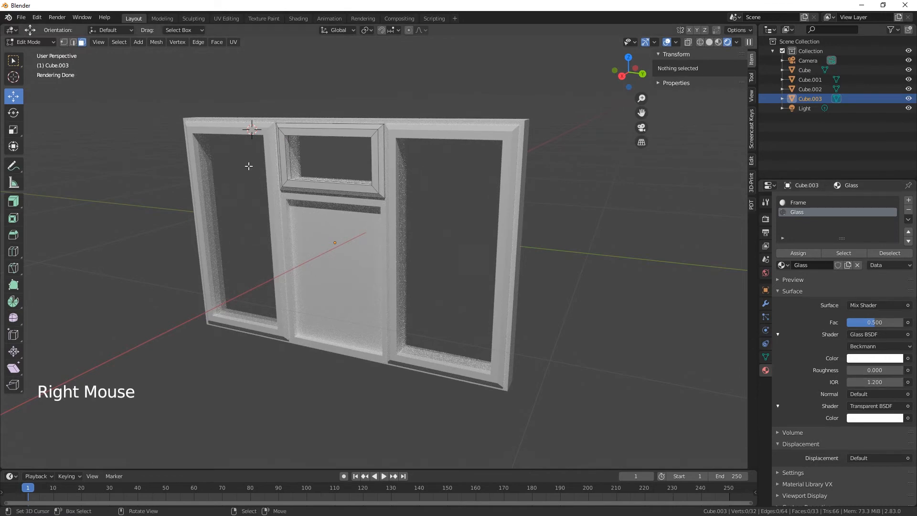
{"action": "key", "text": "Tab"}
{"action": "right_click", "coordinate": [245, 172]}
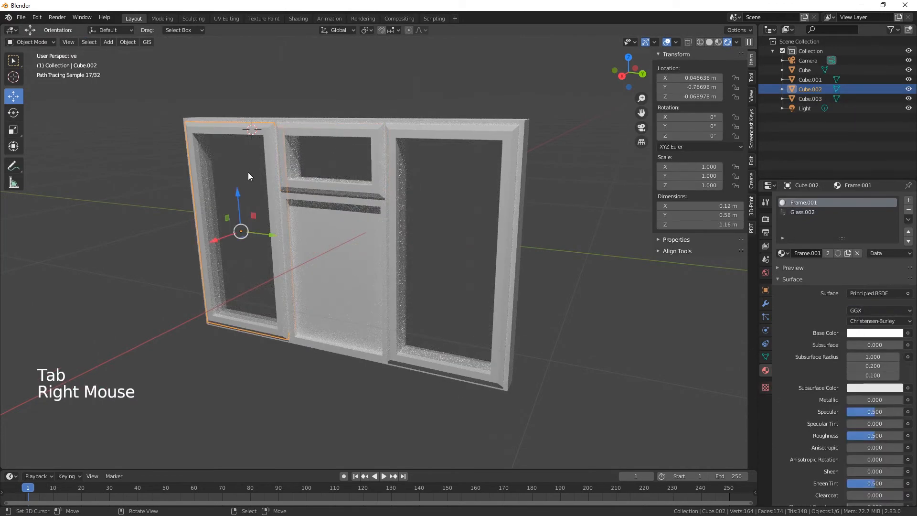
{"action": "left_click", "coordinate": [805, 213]}
{"action": "double_click", "coordinate": [887, 370]}
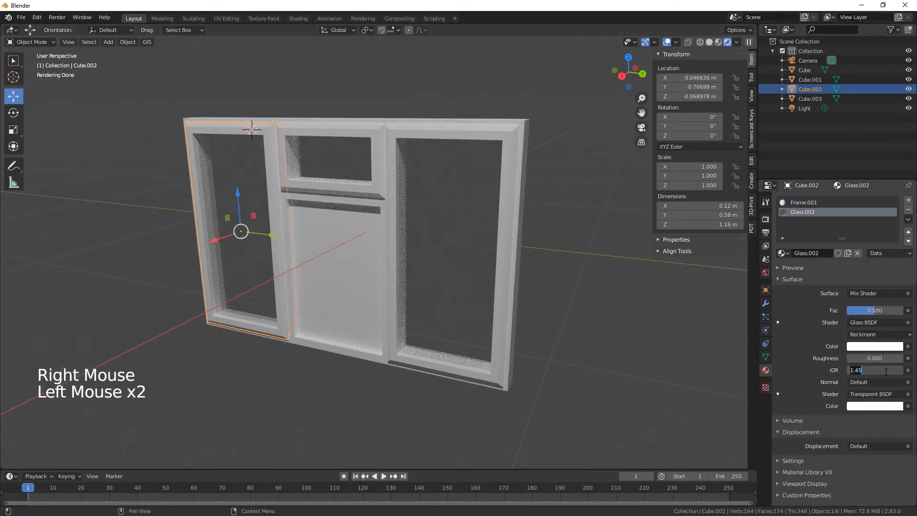
{"action": "type", "text": "1"}
{"action": "key", "text": "Return"}
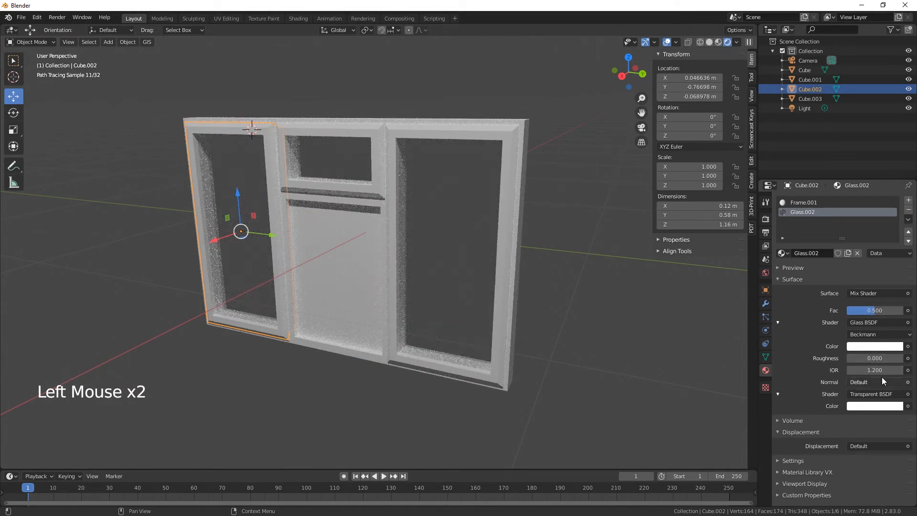
- Add a second material to the main window frame object and name it Glass
{"action": "right_click", "coordinate": [346, 220]}
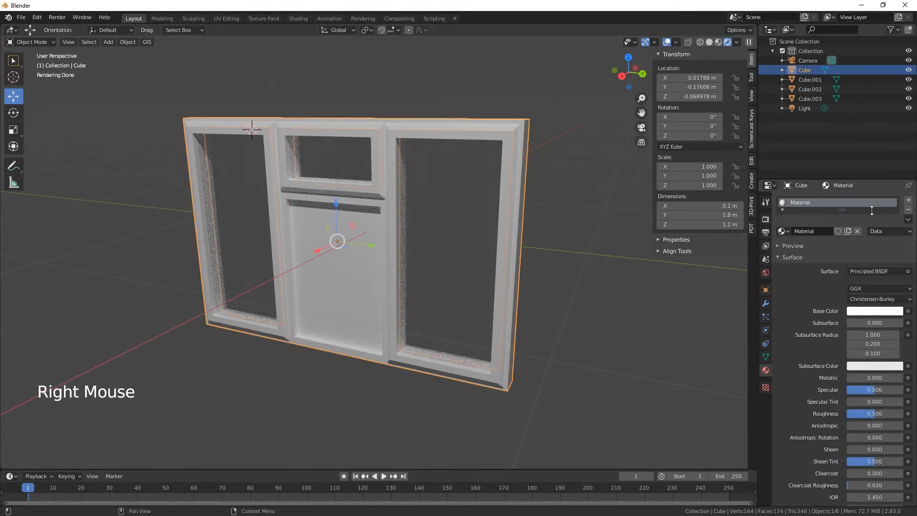
{"action": "left_click", "coordinate": [908, 200]}
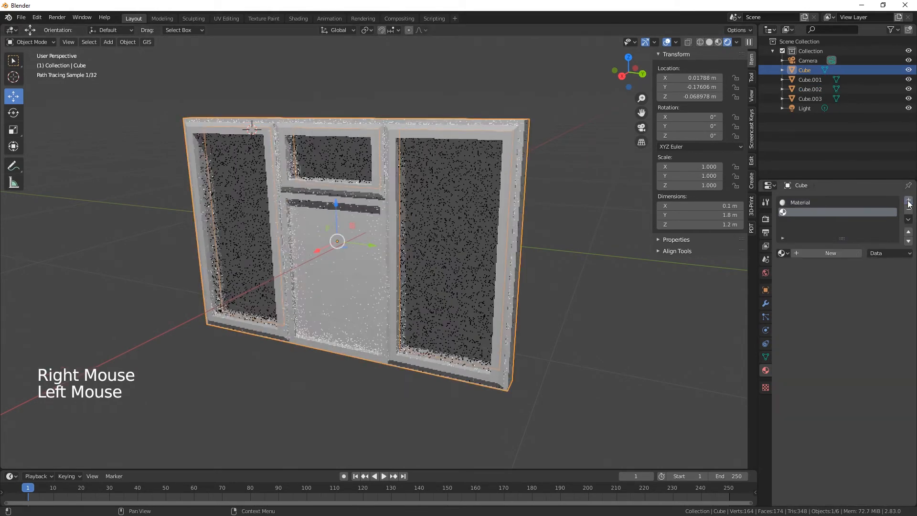
{"action": "left_click", "coordinate": [823, 254]}
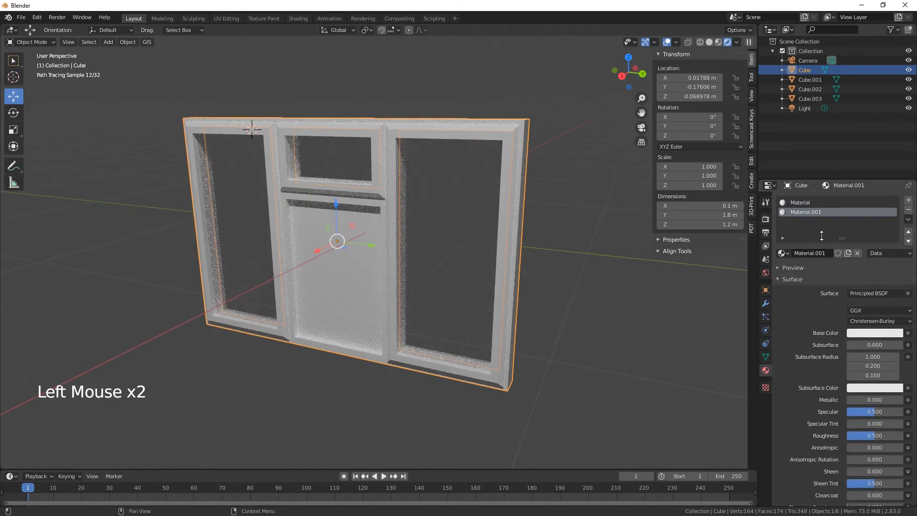
{"action": "type", "text": "Gl"}
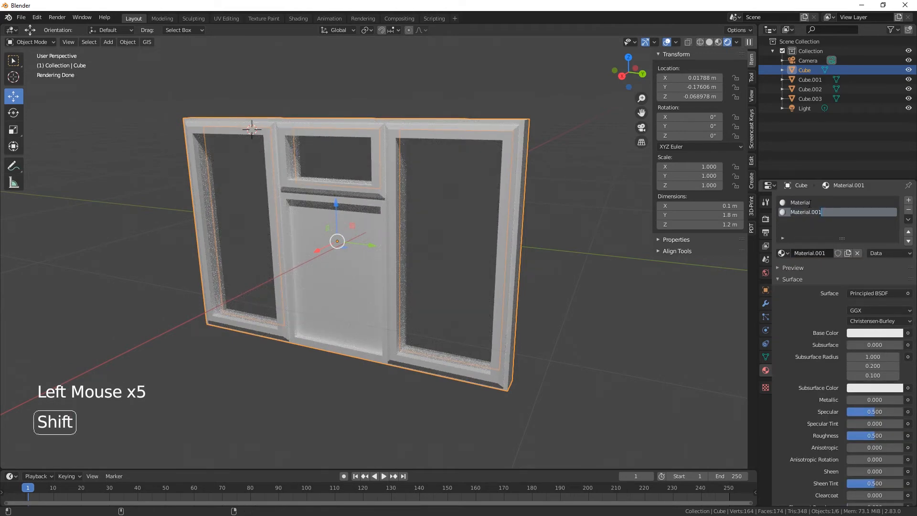
{"action": "type", "text": "as"}
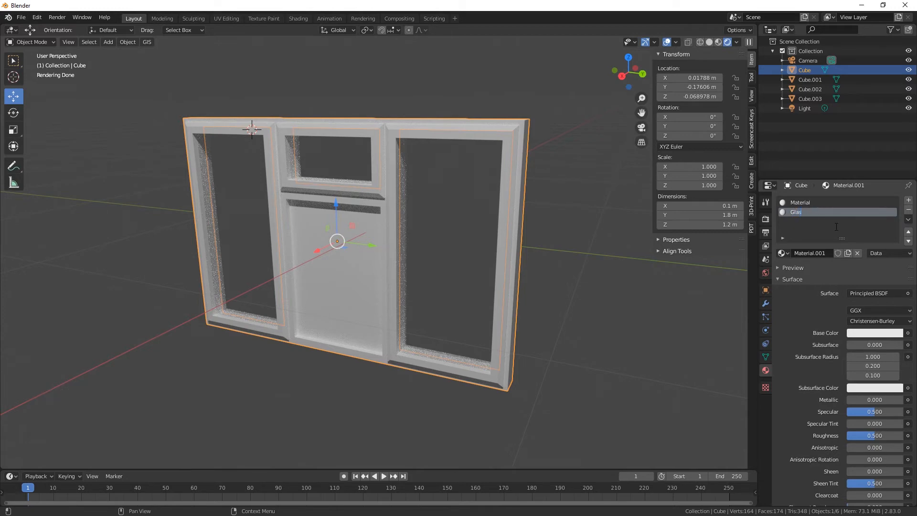
{"action": "type", "text": "s"}
- Rename the main window frame's first material as Frame
{"action": "left_click", "coordinate": [814, 207]}
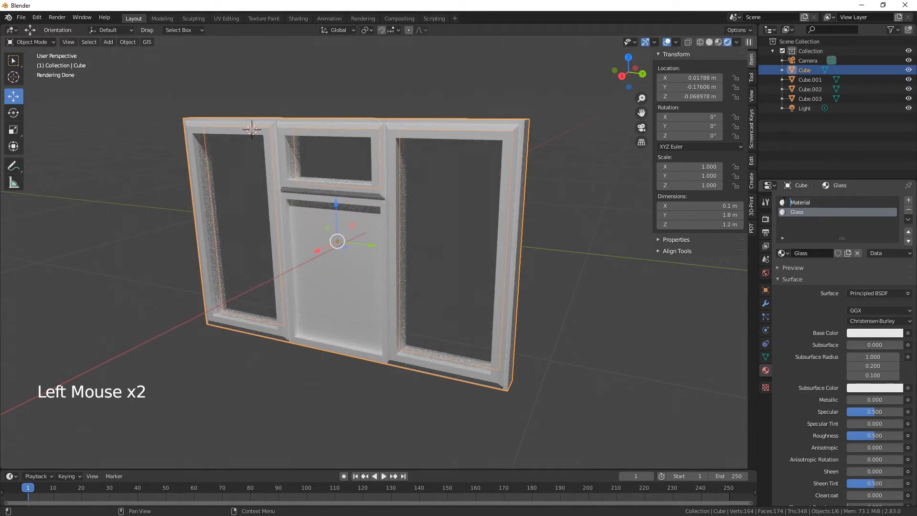
{"action": "type", "text": "Fr"}
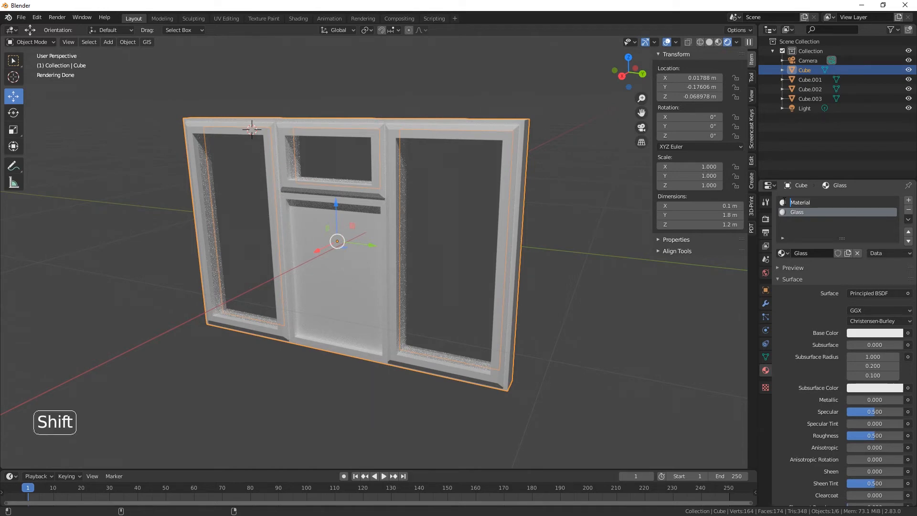
{"action": "type", "text": "ame"}
{"action": "key", "text": "Return"}
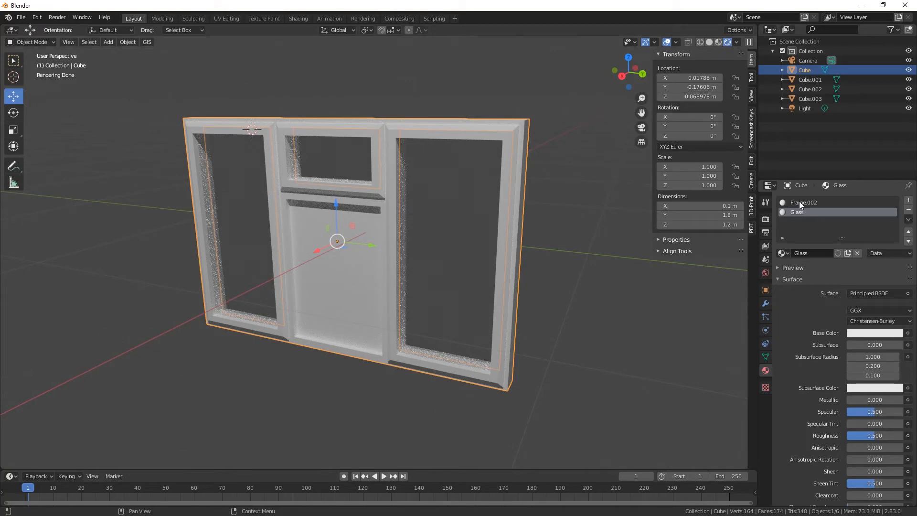
{"action": "left_click", "coordinate": [799, 202]}
{"action": "left_click", "coordinate": [874, 333]}
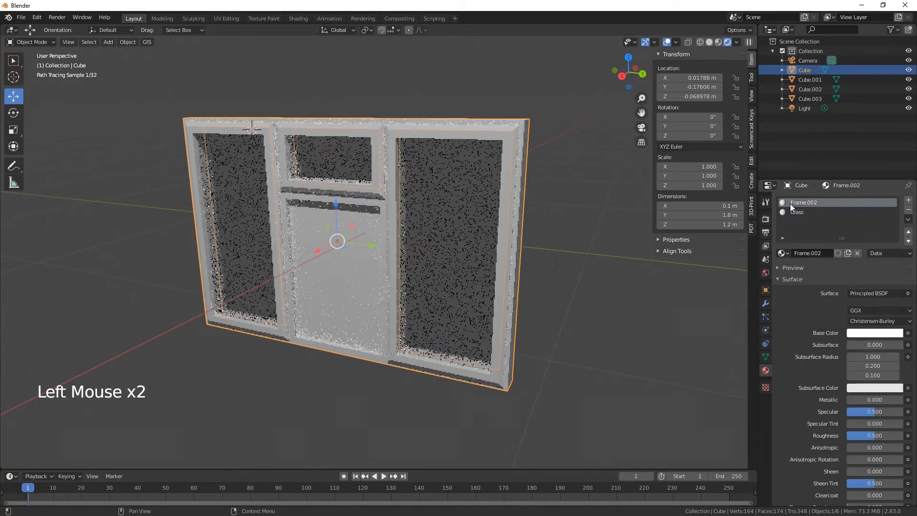
- Set the main frame's Glass material surface to a Mix Shader combining Glass BSDF and Transparent BSDF
{"action": "left_click", "coordinate": [796, 212]}
{"action": "left_click", "coordinate": [871, 293]}
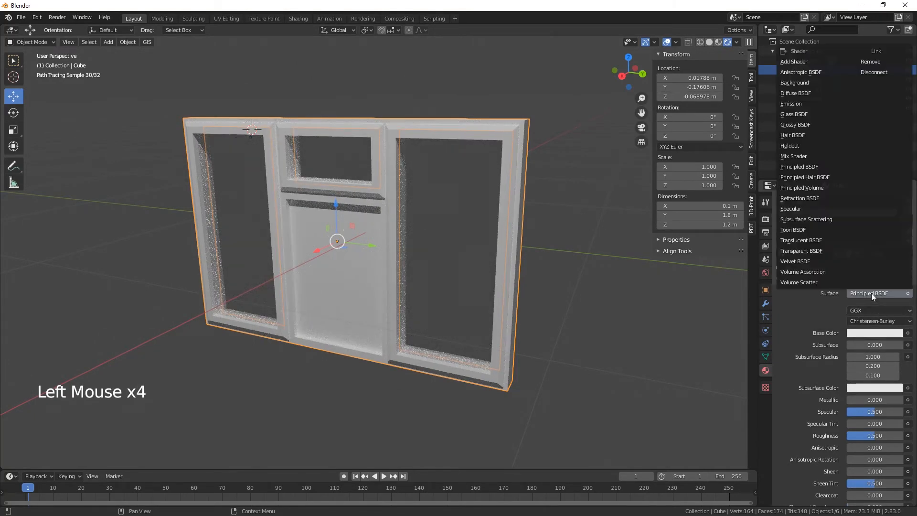
{"action": "left_click", "coordinate": [802, 156]}
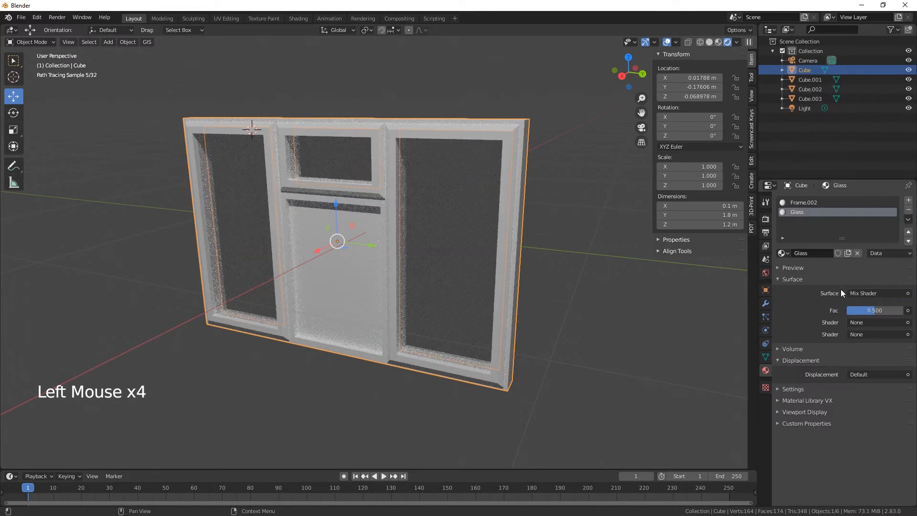
{"action": "left_click", "coordinate": [871, 321]}
{"action": "left_click", "coordinate": [848, 143]}
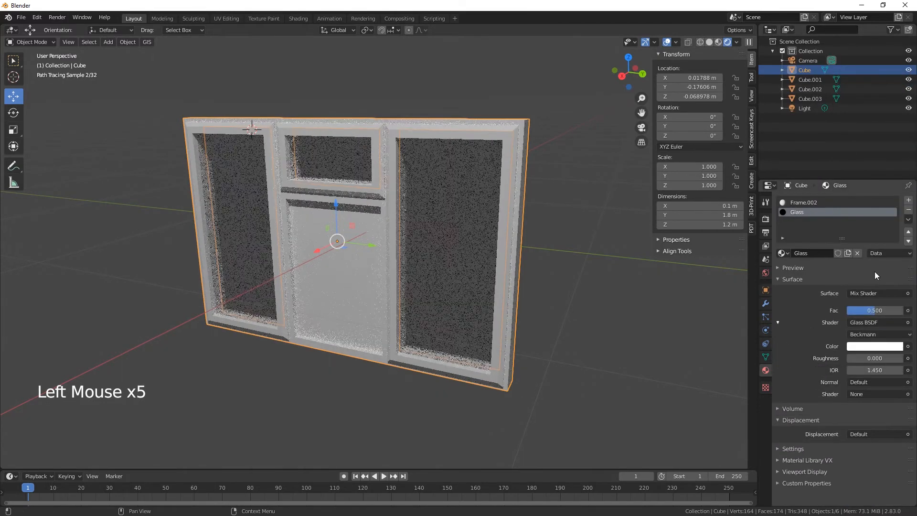
{"action": "left_click", "coordinate": [873, 394]}
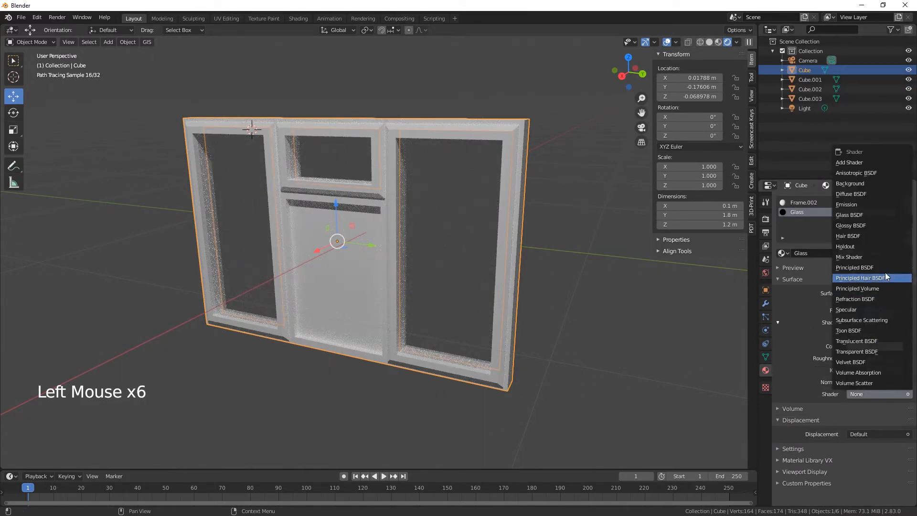
{"action": "left_click", "coordinate": [860, 351]}
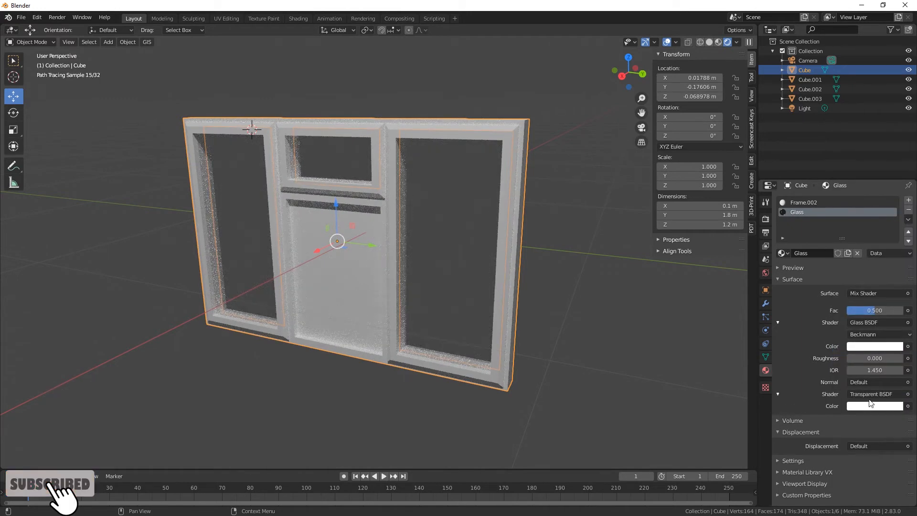
- Set the Glass material's IOR to 1.2 and assign it to the lower middle pane face in Edit Mode
{"action": "left_click", "coordinate": [869, 370]}
{"action": "type", "text": "1.2"}
{"action": "key", "text": "Return"}
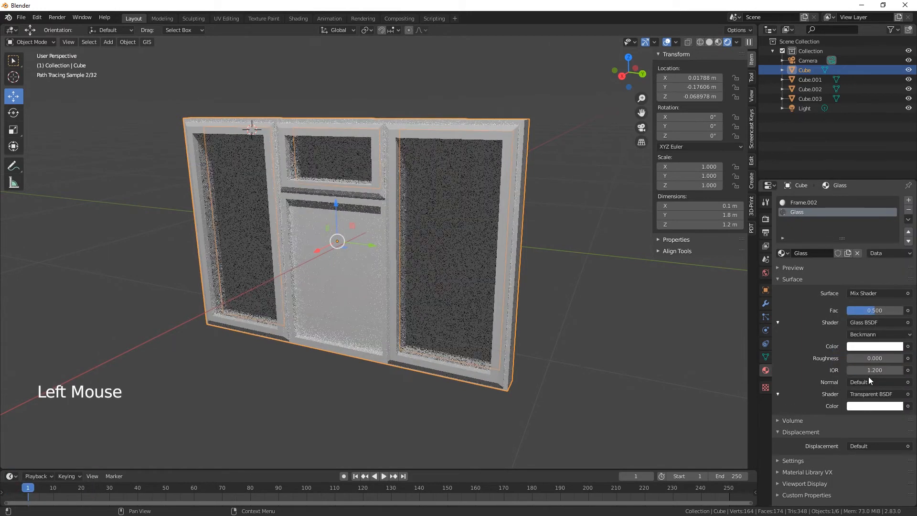
{"action": "right_click", "coordinate": [377, 211]}
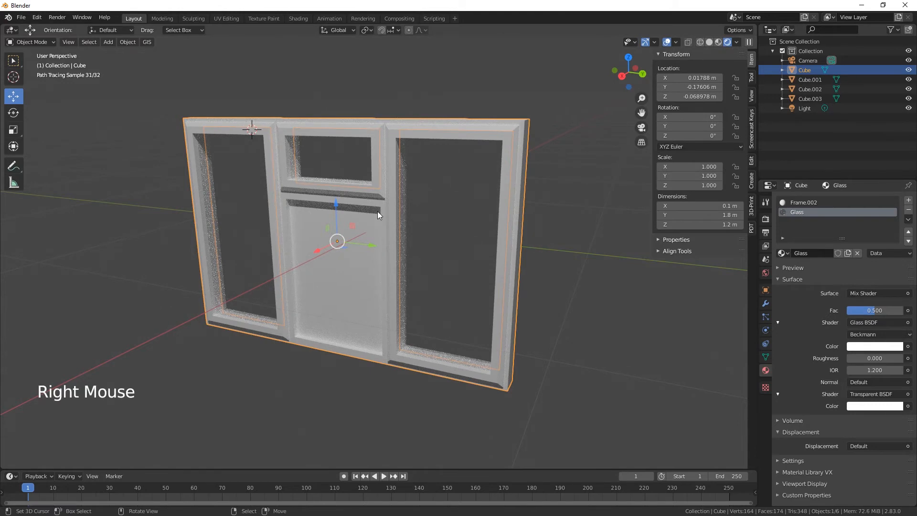
{"action": "key", "text": "Tab"}
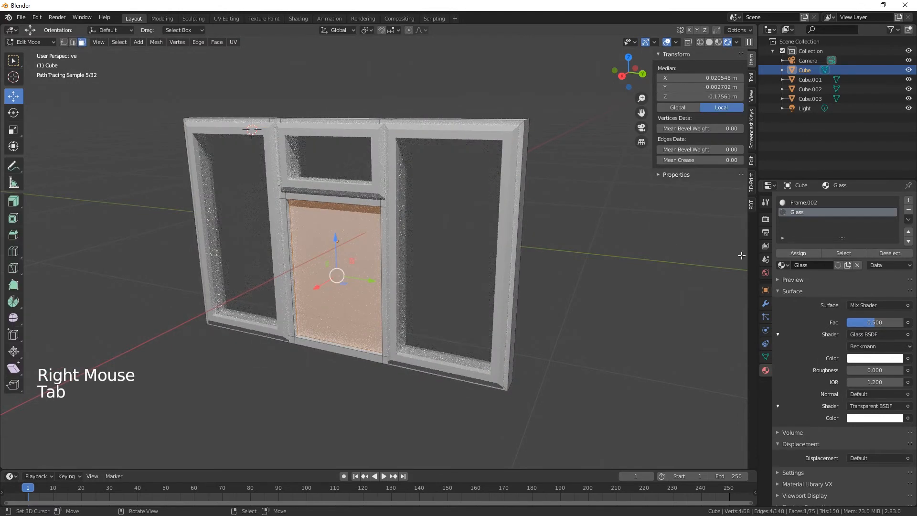
{"action": "left_click", "coordinate": [796, 254]}
{"action": "left_click", "coordinate": [570, 327]}
{"action": "right_click", "coordinate": [549, 381]}
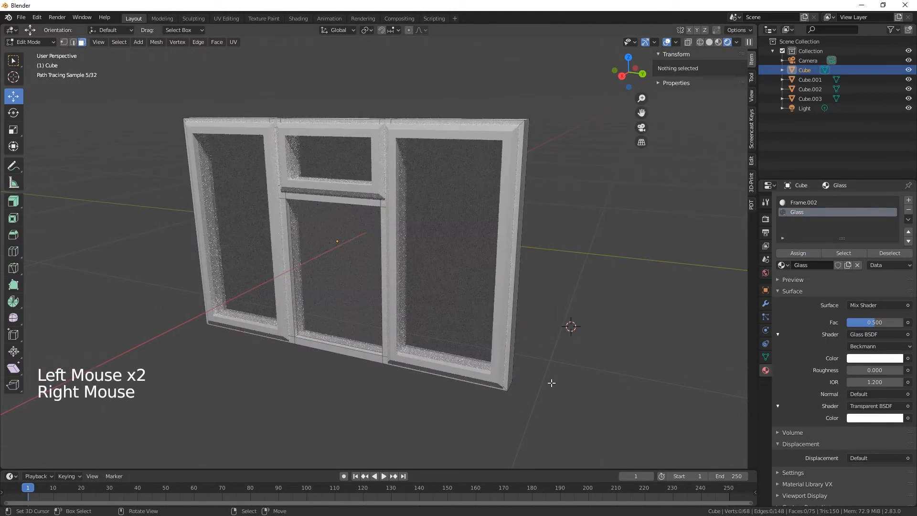
{"action": "key", "text": "Tab"}
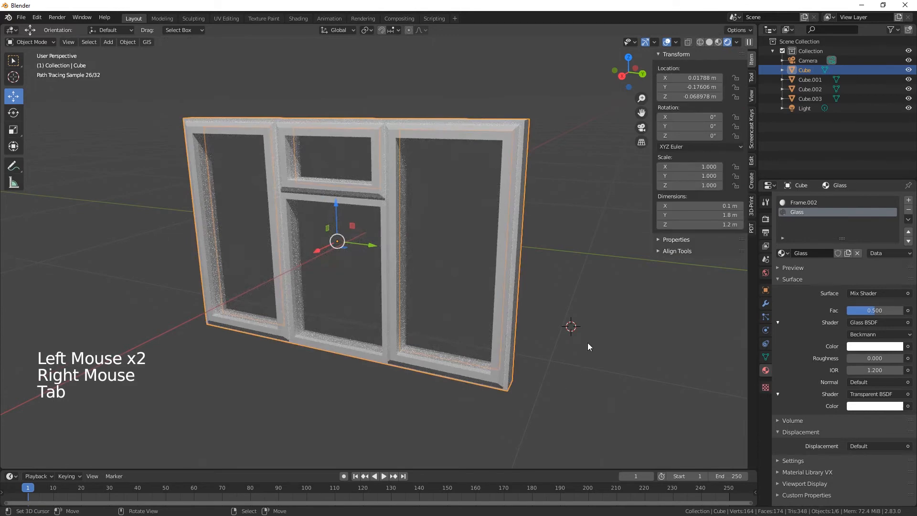
- Set the left panel's origin to the 3D cursor placed midway up its outer vertical edge
{"action": "middle_click_drag", "start_coordinate": [333, 379], "coordinate": [379, 346]}
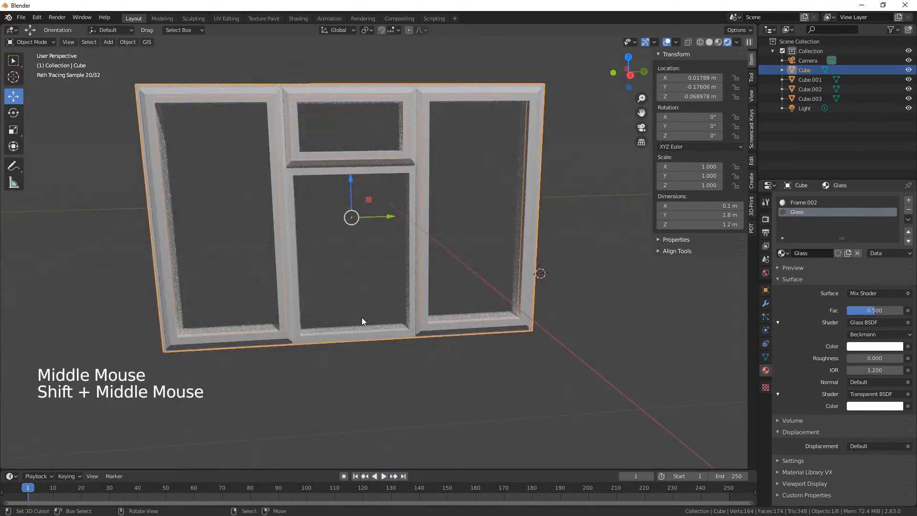
{"action": "middle_click_drag", "start_coordinate": [385, 358], "coordinate": [364, 299]}
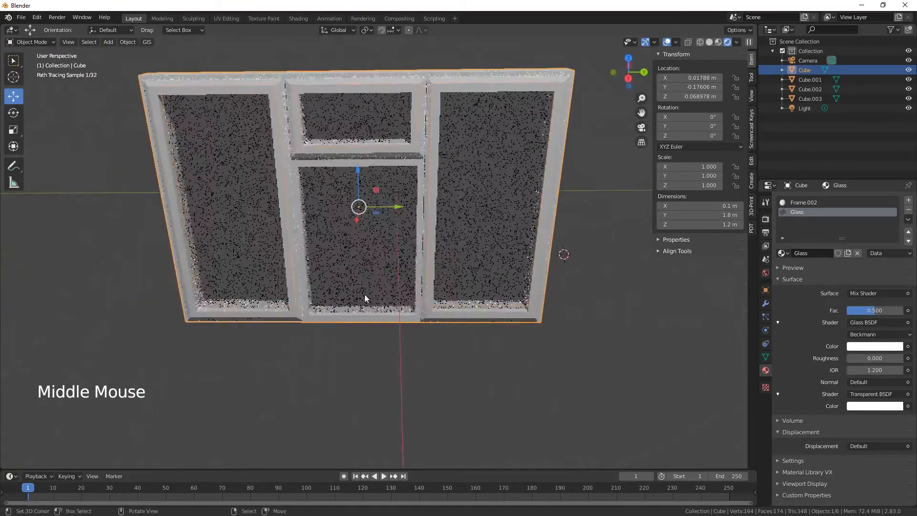
{"action": "right_click", "coordinate": [277, 87]}
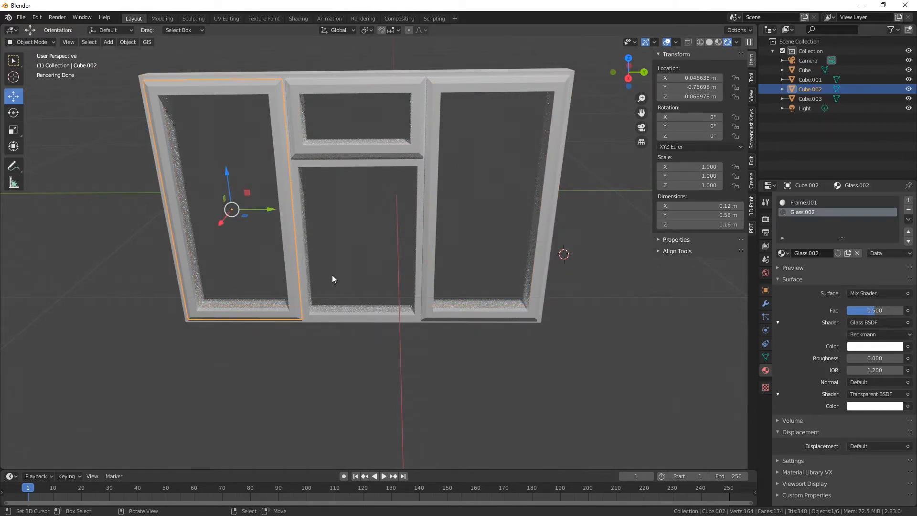
{"action": "middle_click_drag", "start_coordinate": [263, 304], "coordinate": [176, 228], "text": "shift"}
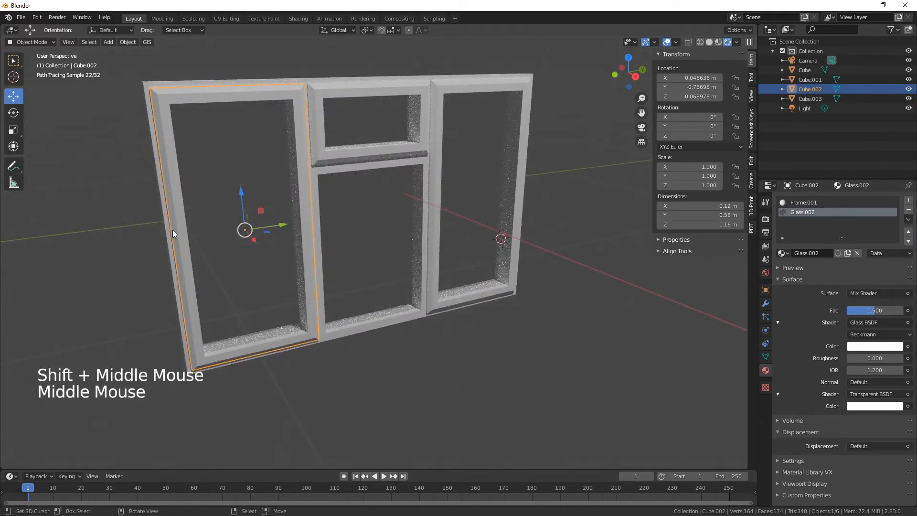
{"action": "left_click", "coordinate": [172, 230]}
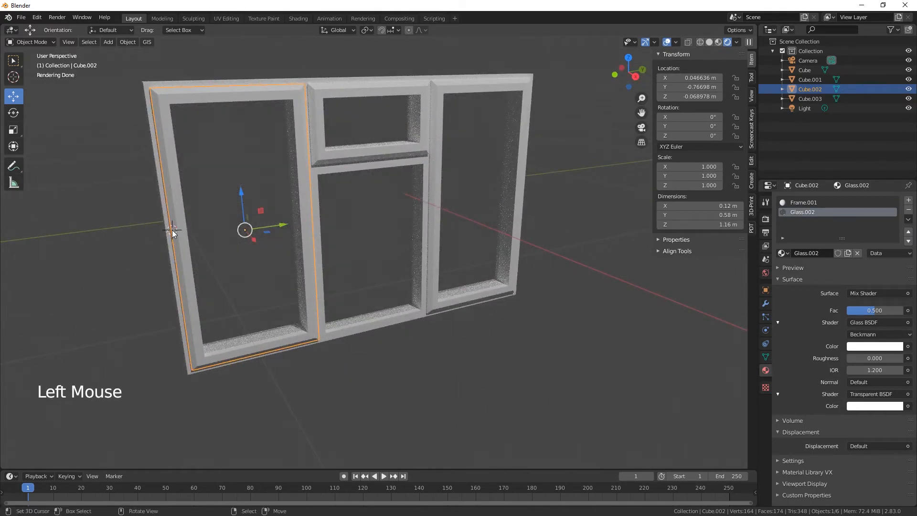
{"action": "left_click", "coordinate": [130, 43]}
{"action": "mouse_move", "coordinate": [147, 62]}
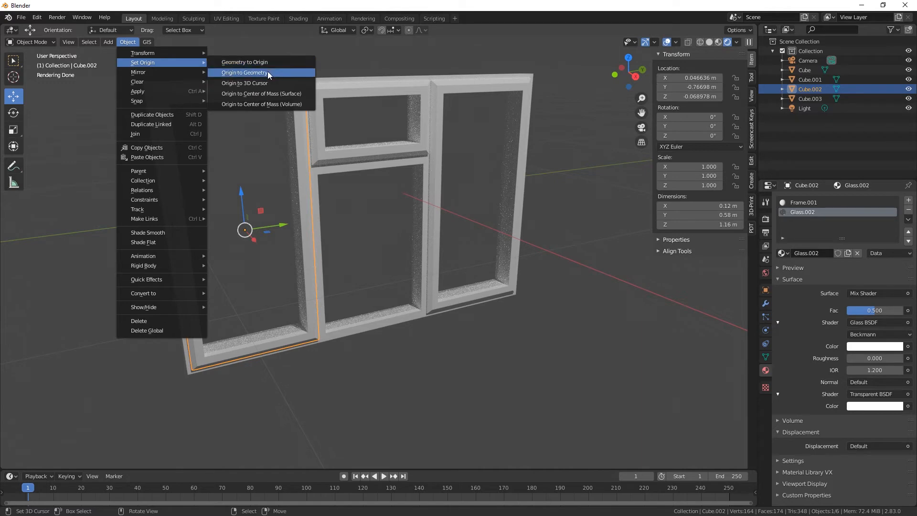
{"action": "left_click", "coordinate": [259, 81]}
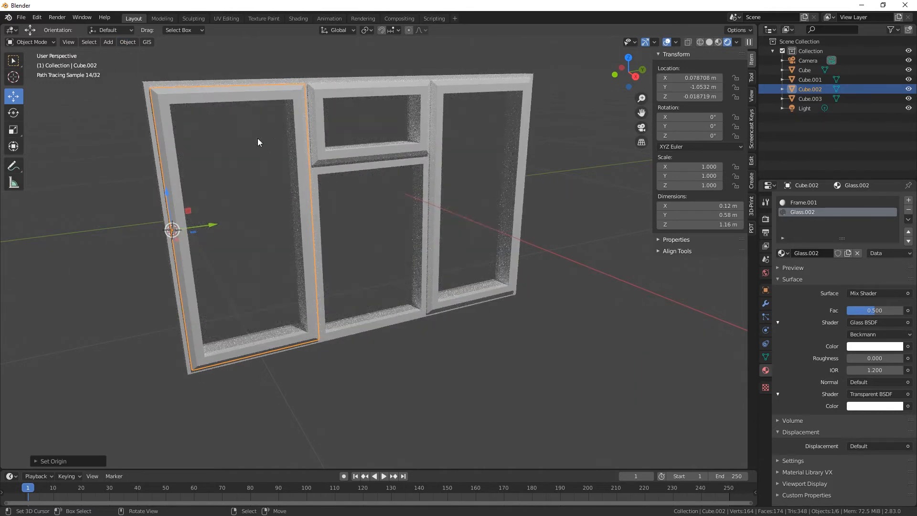
- Rotate the left panel about its vertical Z axis so it swings open outward
{"action": "left_click", "coordinate": [13, 113]}
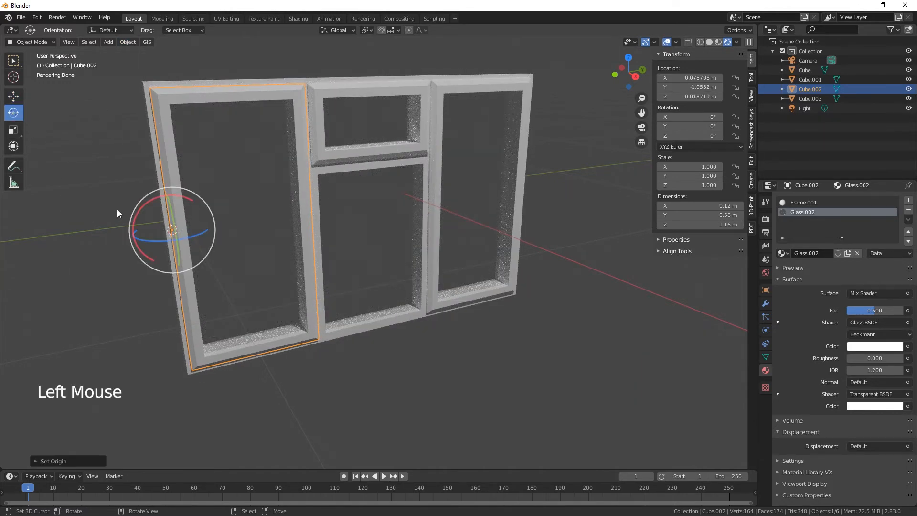
{"action": "middle_click_drag", "start_coordinate": [118, 214], "coordinate": [108, 221]}
{"action": "mouse_move", "coordinate": [200, 229]}
{"action": "left_mouse_down"}
{"action": "mouse_move", "coordinate": [177, 240]}
{"action": "mouse_move", "coordinate": [193, 236]}
{"action": "left_mouse_up"}
- Set the right panel's origin to the 3D cursor placed midway up its outer vertical edge
{"action": "middle_click_drag", "start_coordinate": [378, 303], "coordinate": [511, 188], "text": "shift"}
{"action": "right_click", "coordinate": [512, 189]}
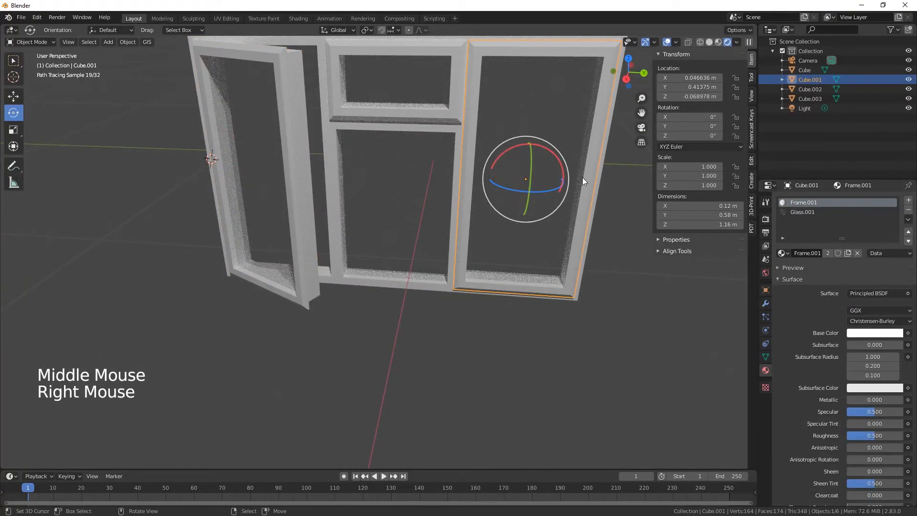
{"action": "left_click", "coordinate": [596, 173]}
{"action": "middle_click_drag", "start_coordinate": [599, 243], "coordinate": [573, 260]}
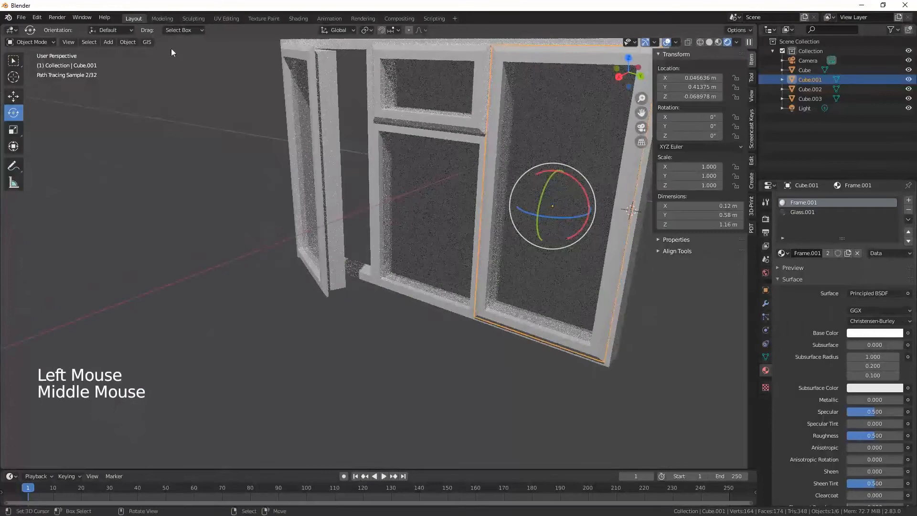
{"action": "left_click", "coordinate": [128, 42]}
{"action": "mouse_move", "coordinate": [147, 64]}
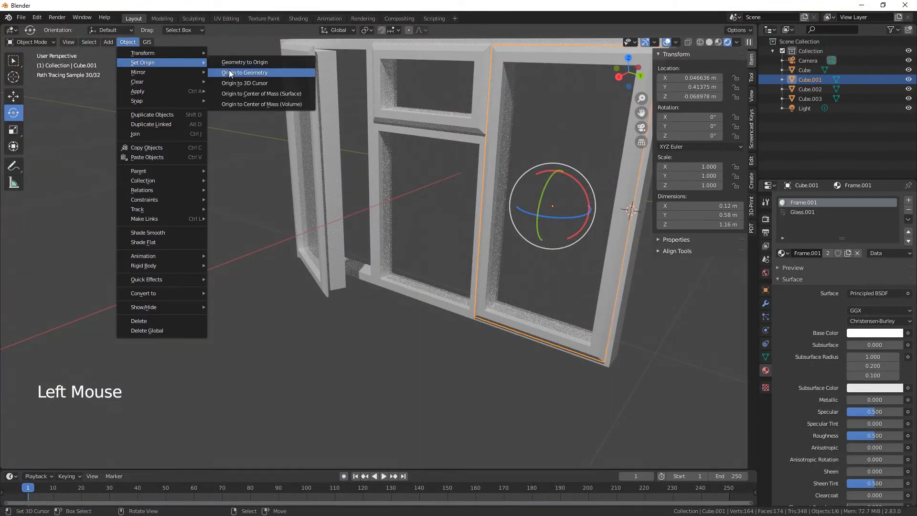
{"action": "left_click", "coordinate": [267, 83]}
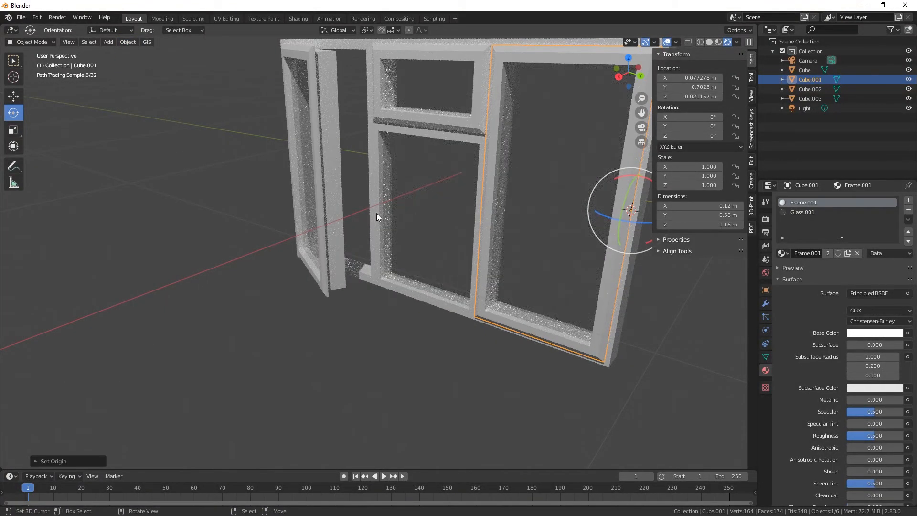
- Rotate the right panel open about 35.7° around its vertical Z axis
{"action": "middle_click_drag", "start_coordinate": [376, 212], "coordinate": [293, 219], "text": "shift"}
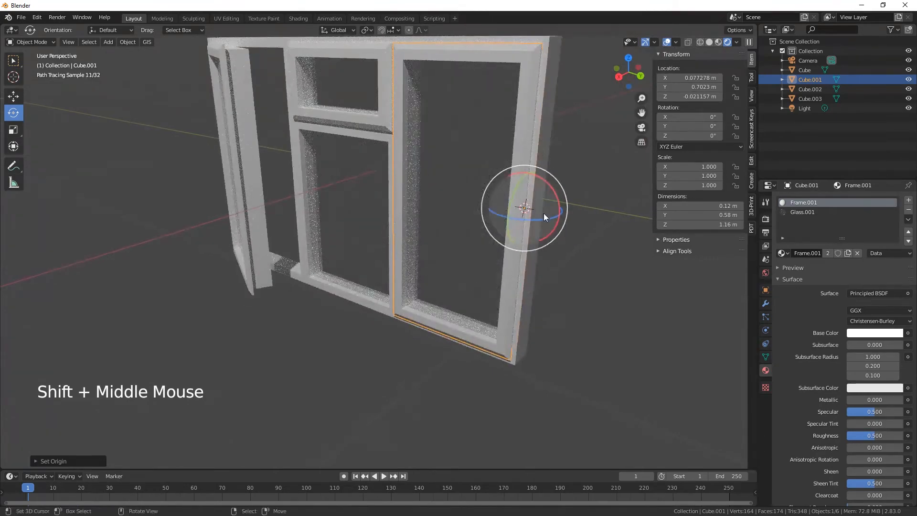
{"action": "left_click_drag", "start_coordinate": [540, 217], "coordinate": [588, 202]}
{"action": "middle_click_drag", "start_coordinate": [348, 284], "coordinate": [353, 311]}
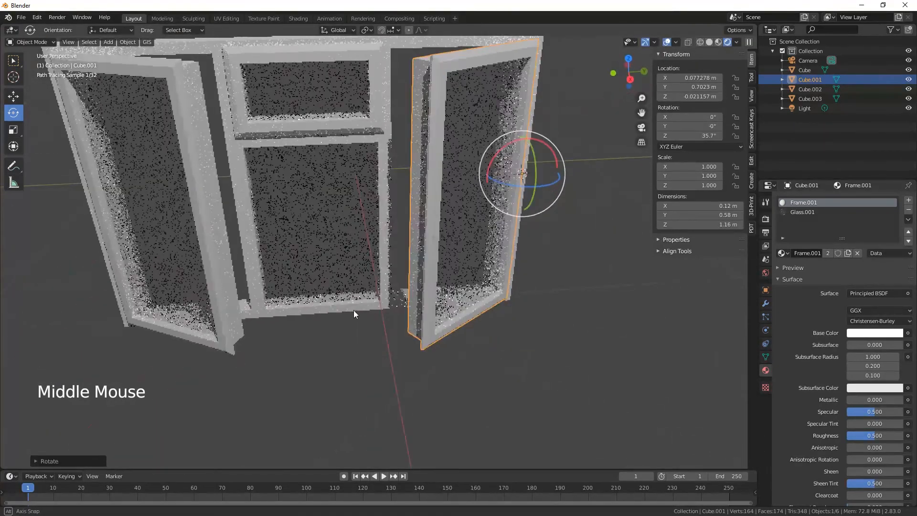
{"action": "scroll", "coordinate": [358, 293], "scroll_direction": "down", "scroll_amount": 1}
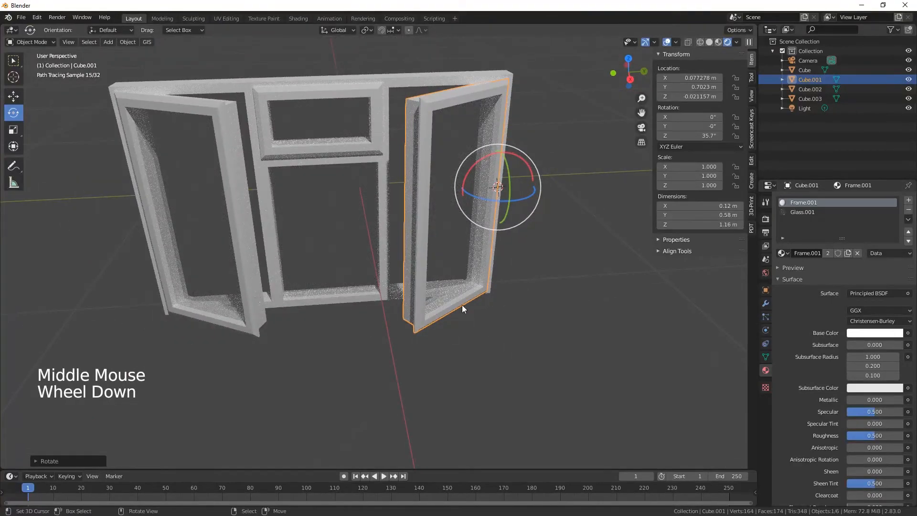
{"action": "scroll", "coordinate": [462, 304], "scroll_direction": "down", "scroll_amount": 1}
{"action": "middle_click_drag", "start_coordinate": [405, 268], "coordinate": [459, 116]}
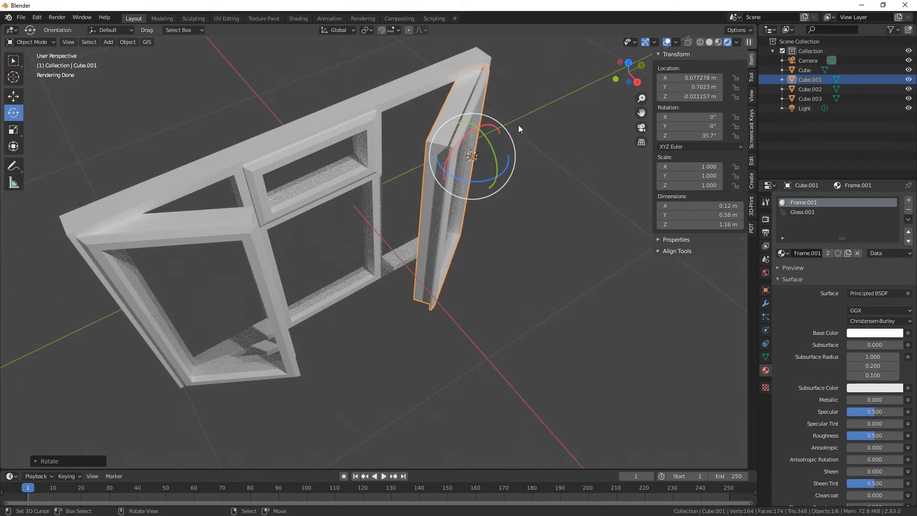
- Set the top vent panel's origin to the 3D cursor placed at the middle of its upper edge
{"action": "middle_click_drag", "start_coordinate": [387, 318], "coordinate": [324, 297]}
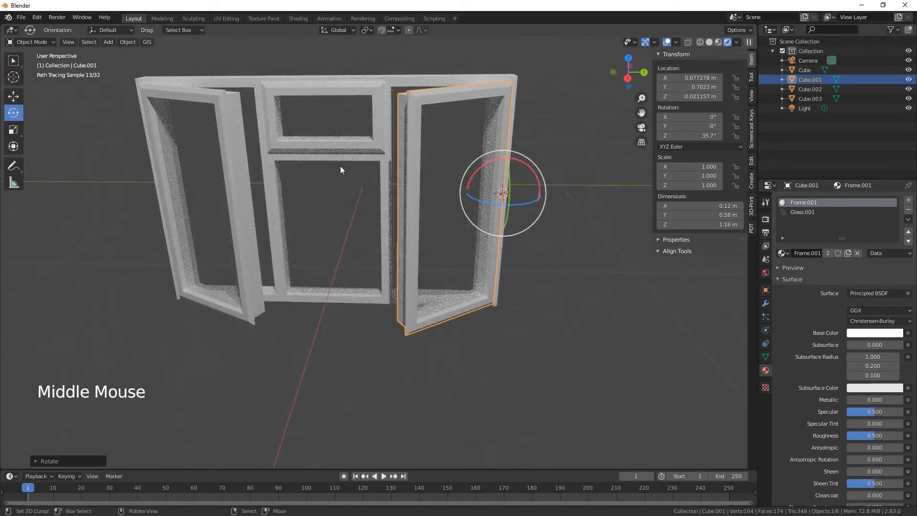
{"action": "left_click", "coordinate": [334, 148]}
{"action": "right_click", "coordinate": [333, 148]}
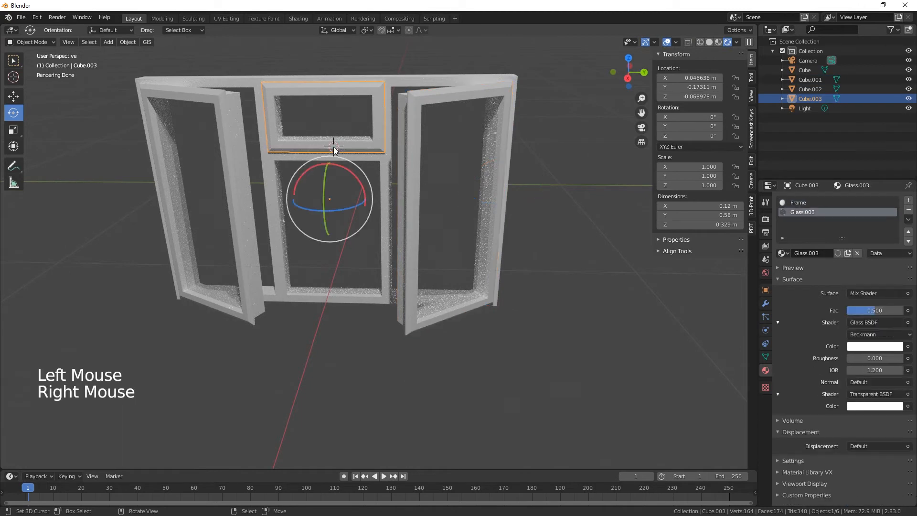
{"action": "left_click", "coordinate": [322, 82]}
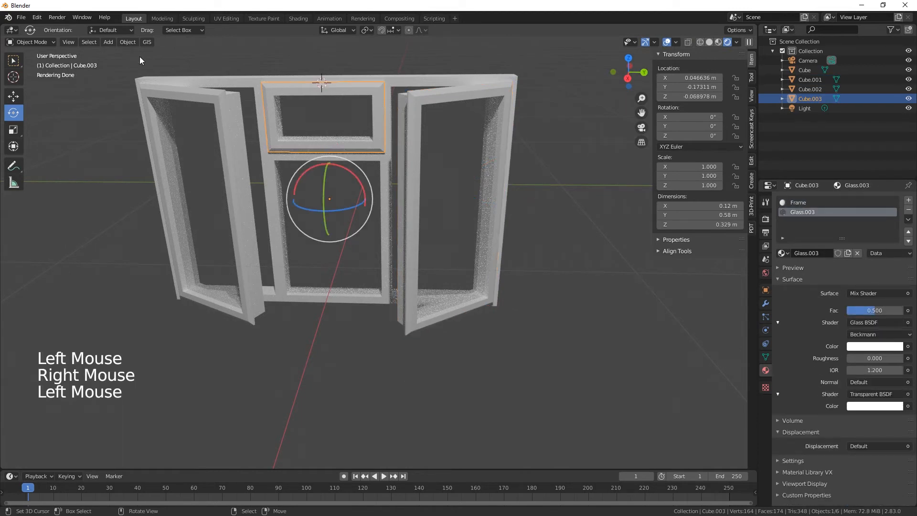
{"action": "left_click", "coordinate": [128, 42]}
{"action": "mouse_move", "coordinate": [162, 62]}
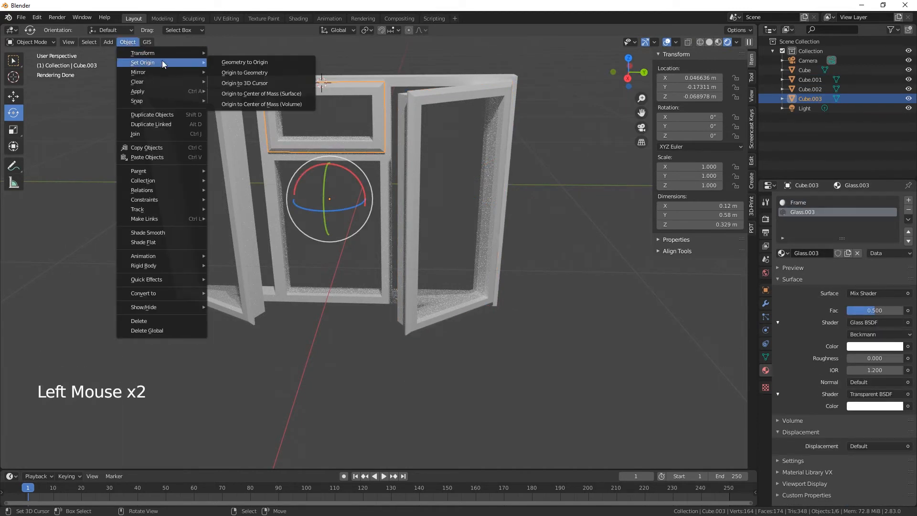
{"action": "left_click", "coordinate": [247, 82]}
- Rotate the top vent panel open outward about 35.1° around its horizontal Y axis
{"action": "middle_click_drag", "start_coordinate": [419, 277], "coordinate": [468, 92]}
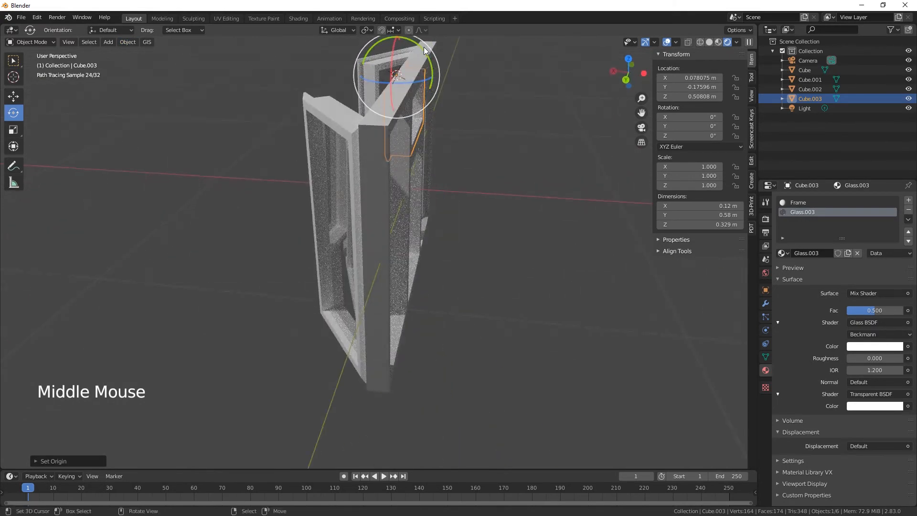
{"action": "left_click_drag", "start_coordinate": [425, 50], "coordinate": [437, 119]}
{"action": "middle_click_drag", "start_coordinate": [437, 119], "coordinate": [347, 240]}
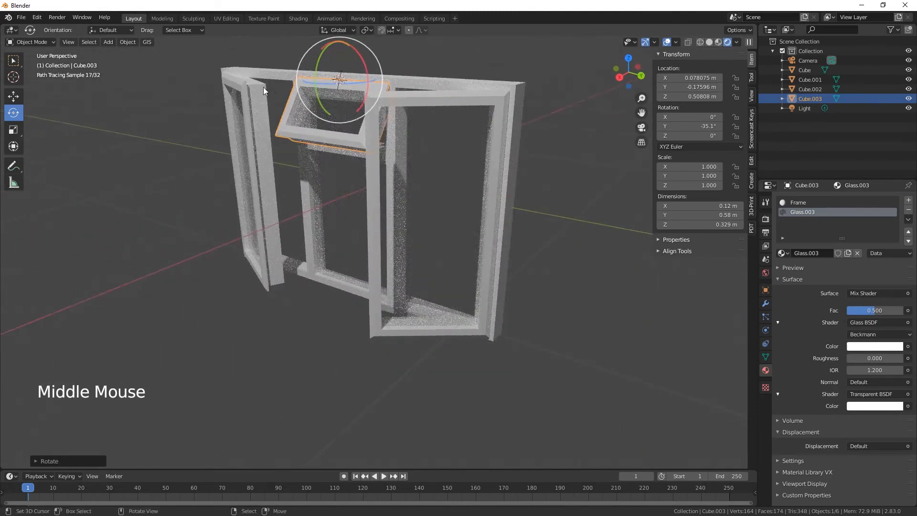
{"action": "middle_click_drag", "start_coordinate": [295, 204], "coordinate": [422, 125]}
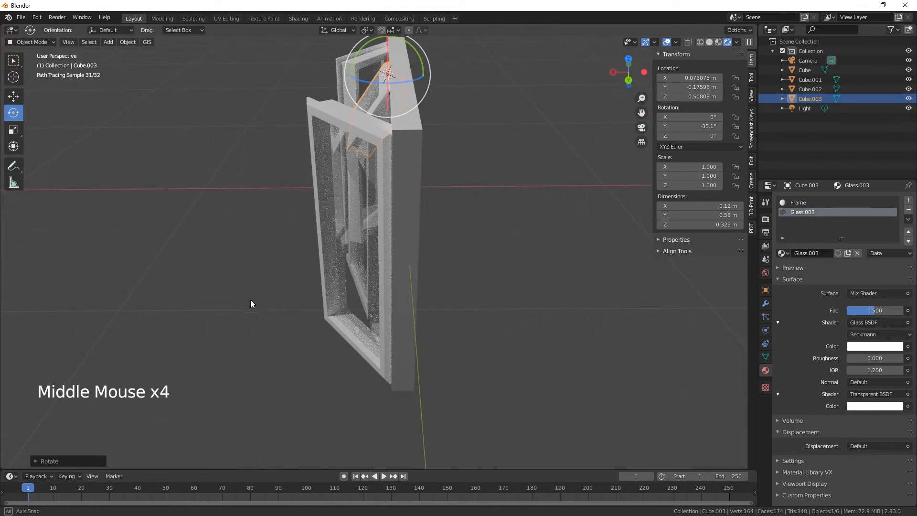
{"action": "middle_click_drag", "start_coordinate": [251, 299], "coordinate": [399, 286]}
{"action": "scroll", "coordinate": [381, 328], "scroll_direction": "down", "scroll_amount": 1}
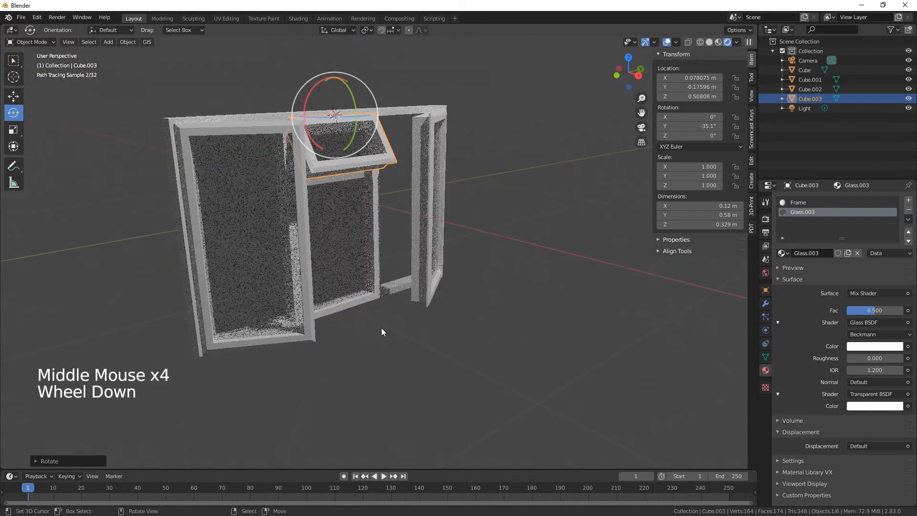
{"action": "middle_click_drag", "start_coordinate": [437, 320], "coordinate": [520, 334]}
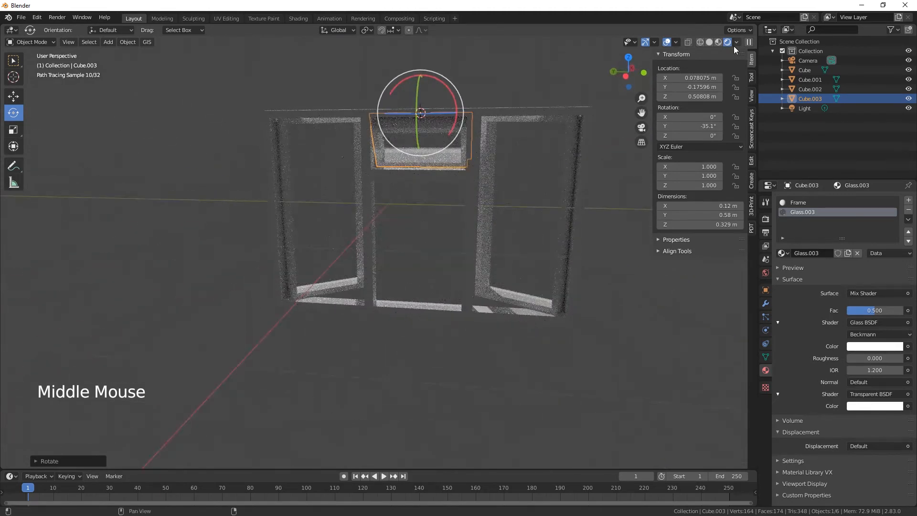
- Switch the viewport to solid shading and undo the edits back to just before the first side panel was swung open
{"action": "left_click", "coordinate": [710, 42]}
{"action": "mouse_move", "coordinate": [496, 340]}
{"action": "middle_mouse_down", "text": "shift"}
{"action": "mouse_move", "coordinate": [445, 359]}
{"action": "mouse_move", "coordinate": [471, 339]}
{"action": "middle_mouse_up", "text": "shift"}
{"action": "right_click", "coordinate": [462, 319]}
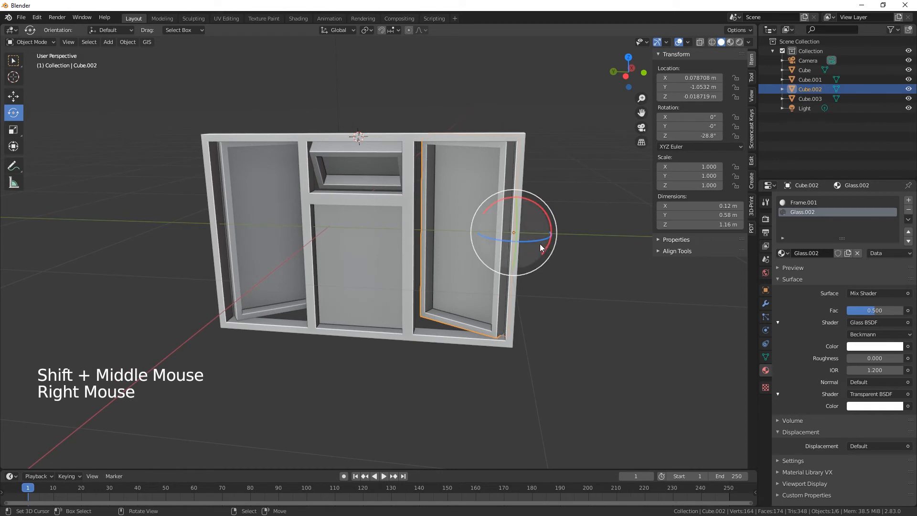
{"action": "key", "text": "ctrl+z"}
{"action": "key", "text": "ctrl+z"}
{"action": "key", "text": "ctrl+z"}
{"action": "key", "text": "ctrl+z"}
{"action": "key", "text": "ctrl+z"}
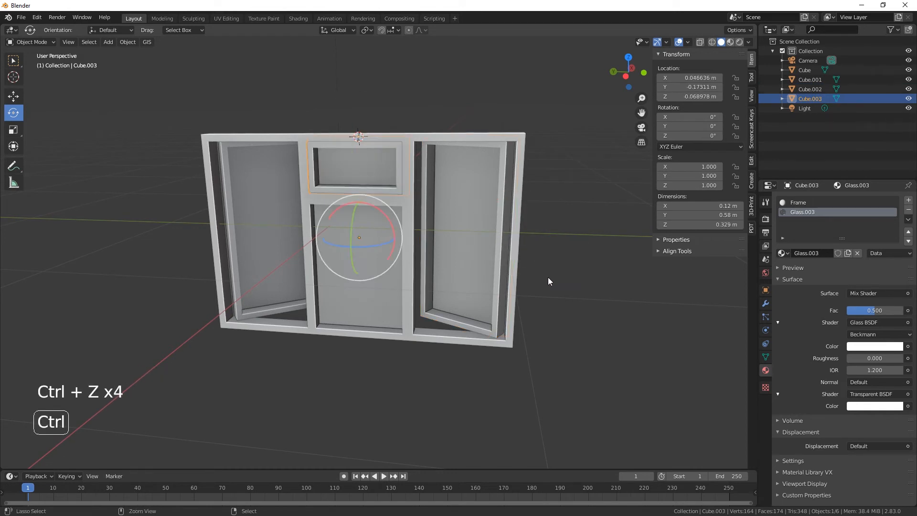
{"action": "key", "text": "ctrl+z"}
{"action": "key", "text": "ctrl+z"}
{"action": "key", "text": "ctrl+z"}
{"action": "key", "text": "ctrl+z"}
{"action": "key", "text": "ctrl+z"}
{"action": "key", "text": "ctrl+z"}
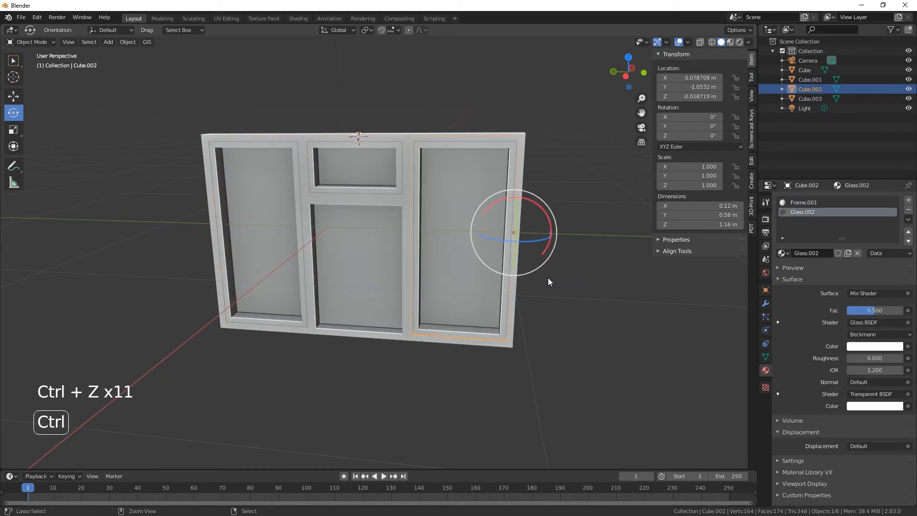
- Add a cube mesh at the 3D cursor placed on the upright between the lower central pane and the adjacent side panel
{"action": "scroll", "coordinate": [413, 239], "scroll_direction": "up", "scroll_amount": 2}
{"action": "middle_click_drag", "start_coordinate": [431, 273], "coordinate": [417, 299], "text": "shift"}
{"action": "middle_click_drag", "start_coordinate": [422, 287], "coordinate": [406, 258]}
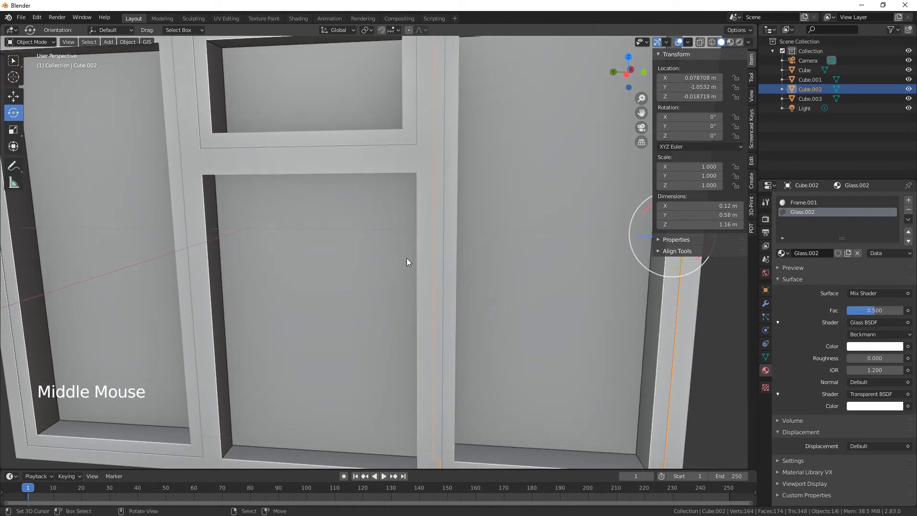
{"action": "left_click", "coordinate": [434, 240]}
{"action": "key", "text": "shift+a"}
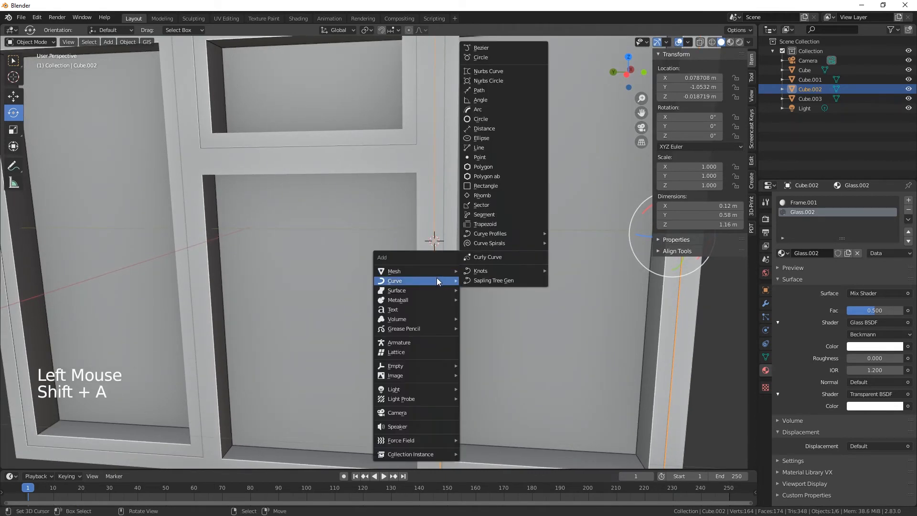
{"action": "mouse_move", "coordinate": [432, 273]}
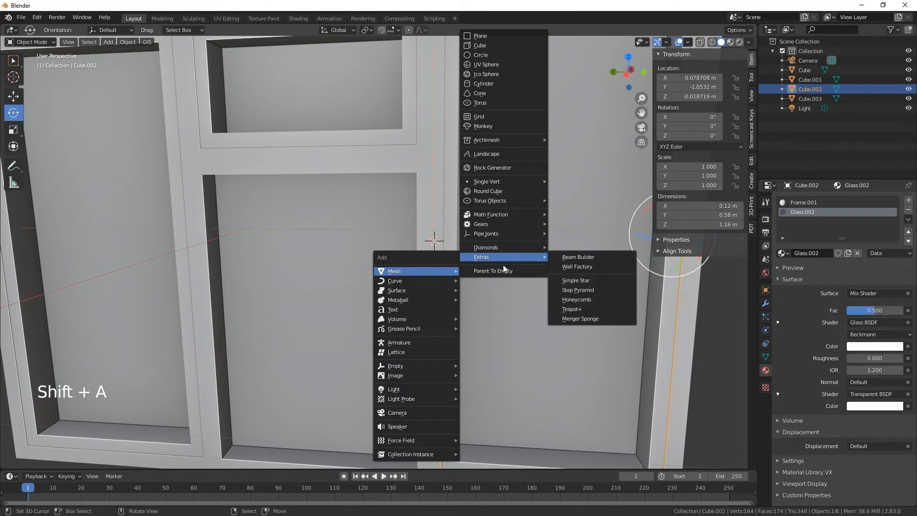
{"action": "left_click", "coordinate": [484, 45]}
- Scale the new cube down uniformly to about 0.0856 m per side
{"action": "scroll", "coordinate": [469, 320], "scroll_direction": "down", "scroll_amount": 1}
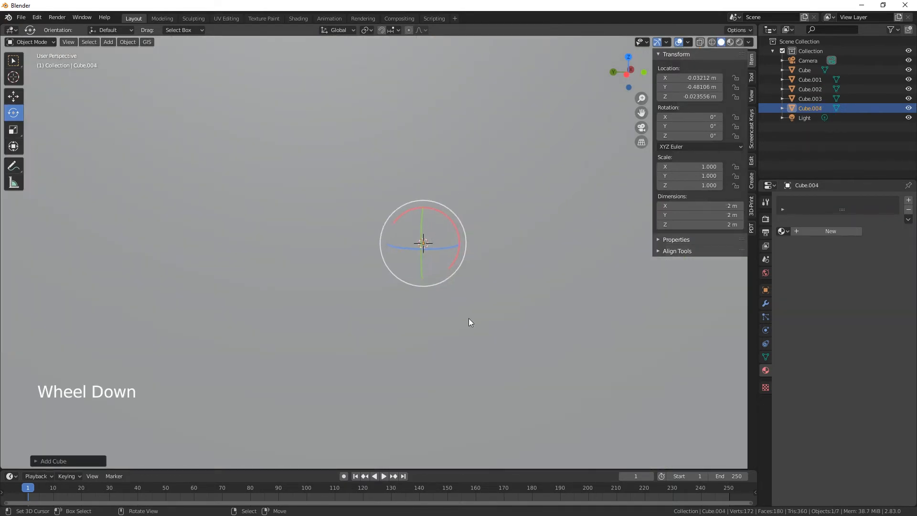
{"action": "scroll", "coordinate": [469, 320], "scroll_direction": "up", "scroll_amount": 1}
{"action": "scroll", "coordinate": [469, 321], "scroll_direction": "down", "scroll_amount": 3}
{"action": "scroll", "coordinate": [497, 314], "scroll_direction": "up", "scroll_amount": 1}
{"action": "scroll", "coordinate": [499, 315], "scroll_direction": "down", "scroll_amount": 5}
{"action": "key", "text": "s"}
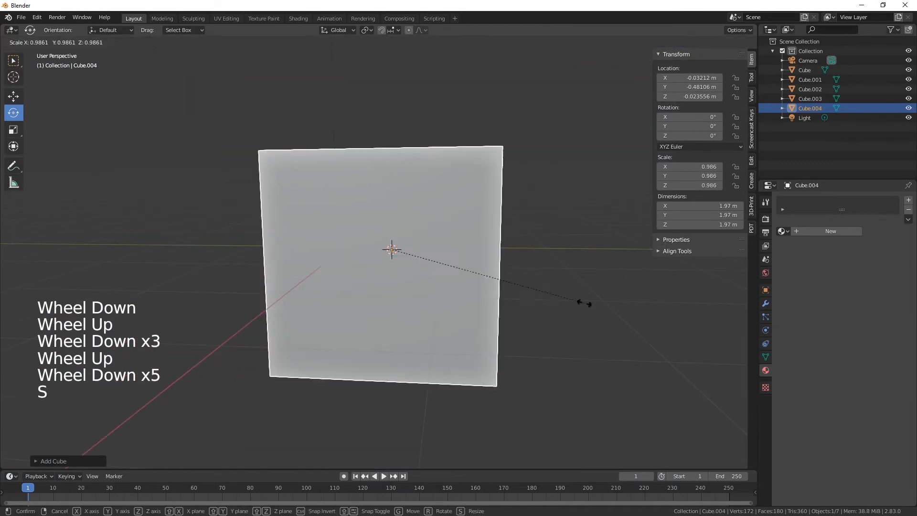
{"action": "left_click", "coordinate": [400, 251]}
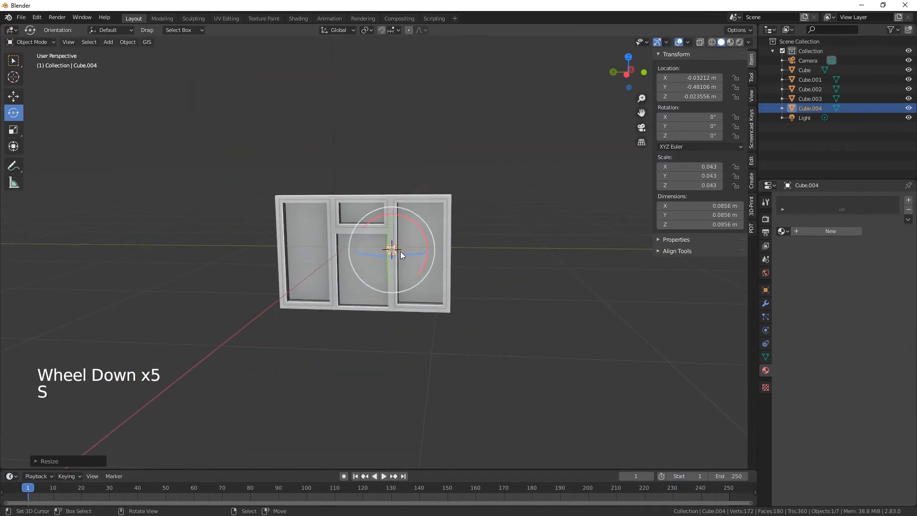
- Narrow the cube to about 0.0225 m in X and 0.0239 m in Y, and move it along Y onto the side panel's frame
{"action": "scroll", "coordinate": [409, 306], "scroll_direction": "up", "scroll_amount": 9}
{"action": "middle_click_drag", "start_coordinate": [409, 306], "coordinate": [265, 287], "text": "shift"}
{"action": "middle_click_drag", "start_coordinate": [464, 301], "coordinate": [420, 307]}
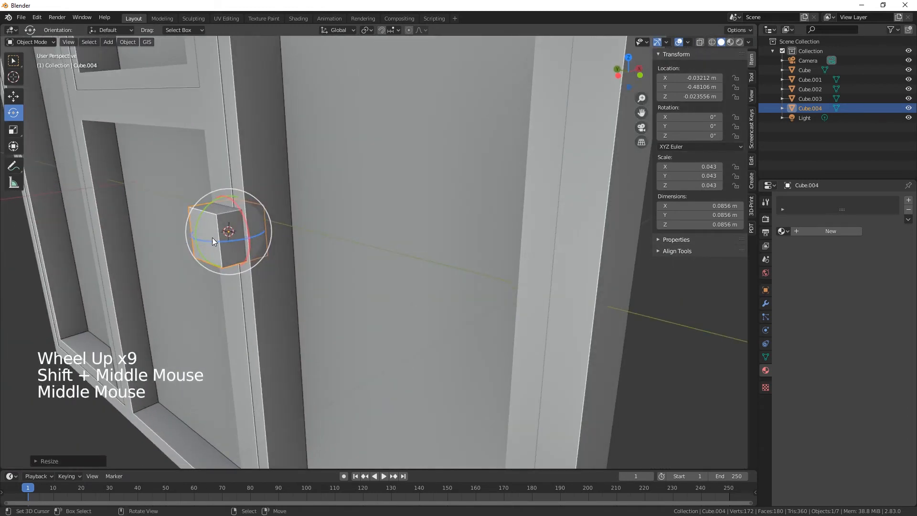
{"action": "left_click", "coordinate": [21, 147]}
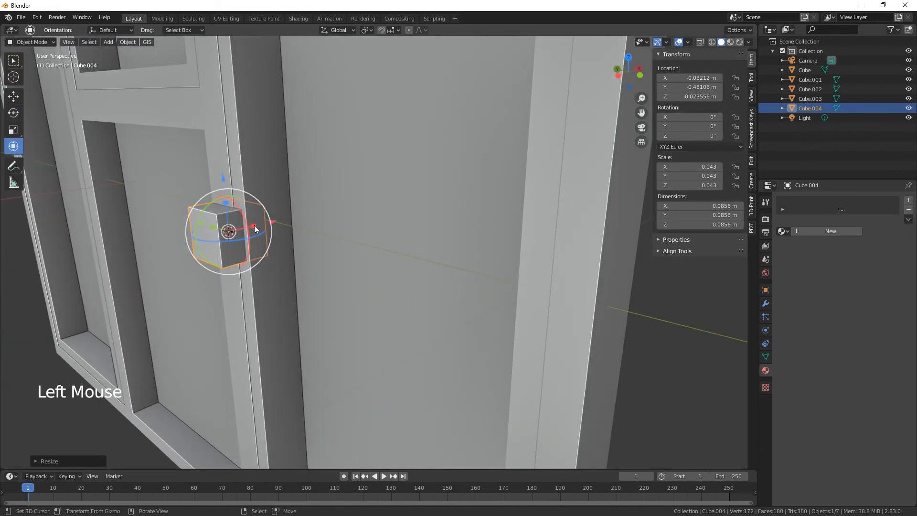
{"action": "left_click_drag", "start_coordinate": [253, 225], "coordinate": [234, 246]}
{"action": "middle_click_drag", "start_coordinate": [234, 246], "coordinate": [274, 224]}
{"action": "left_click_drag", "start_coordinate": [274, 224], "coordinate": [293, 236]}
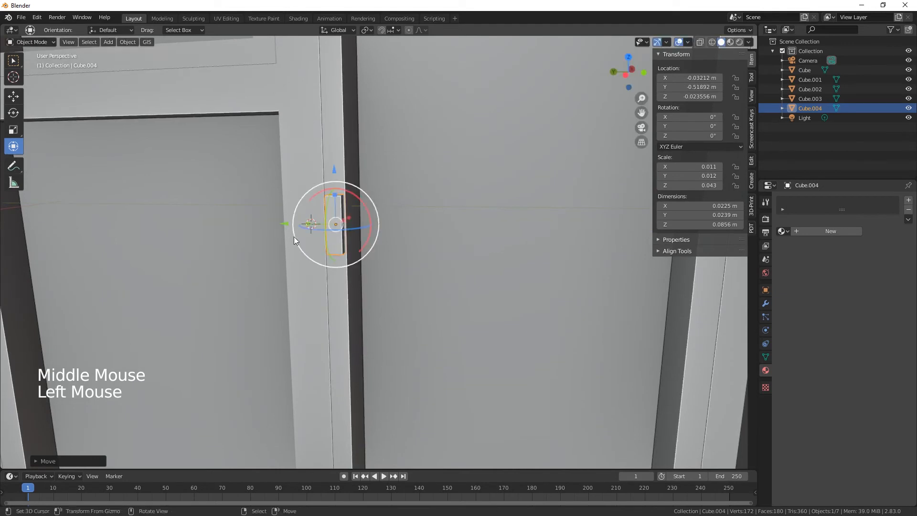
- Move the block along X against the frame face, thin it to about 0.0109 m and lengthen it vertically to about 0.131 m
{"action": "middle_click_drag", "start_coordinate": [408, 328], "coordinate": [371, 310]}
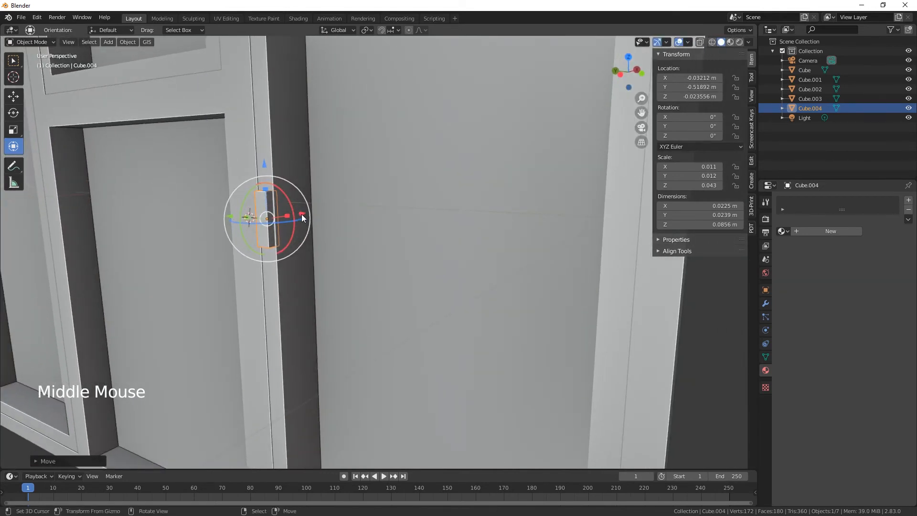
{"action": "left_click_drag", "start_coordinate": [302, 214], "coordinate": [274, 219]}
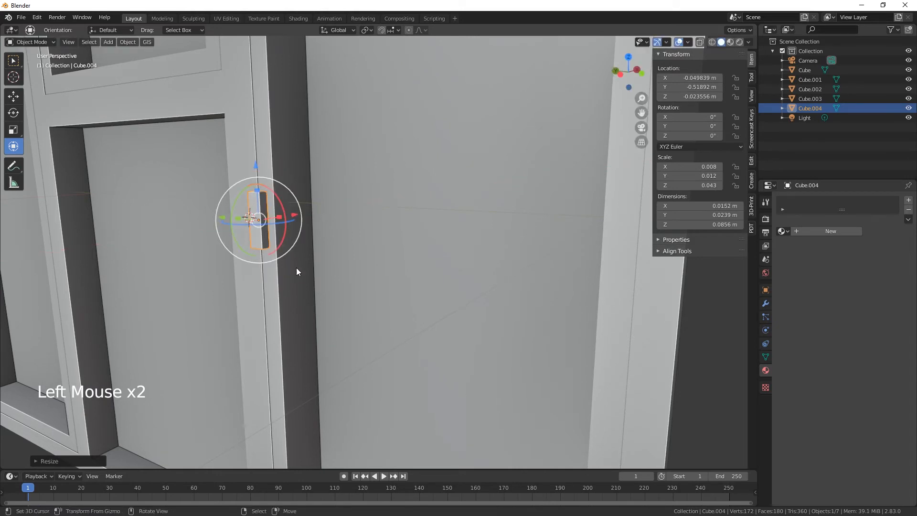
{"action": "middle_click_drag", "start_coordinate": [319, 280], "coordinate": [391, 310]}
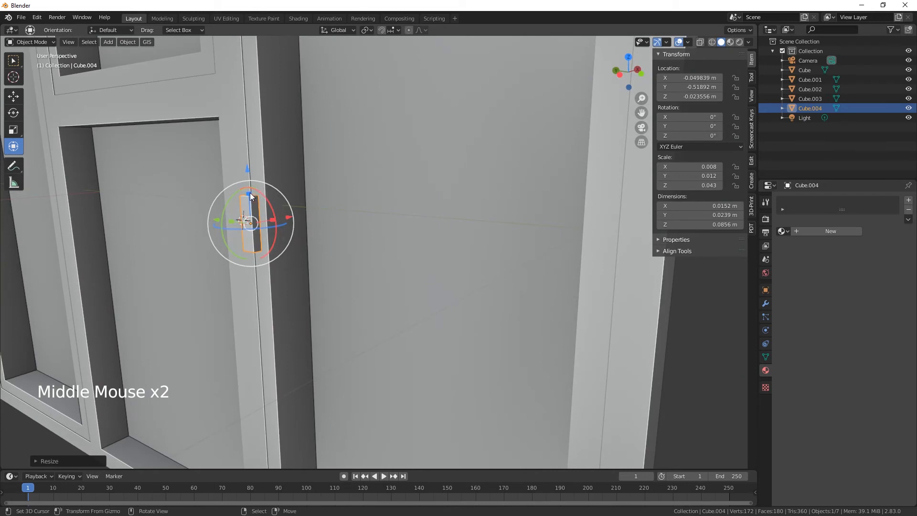
{"action": "left_click_drag", "start_coordinate": [250, 193], "coordinate": [251, 181]}
{"action": "middle_click_drag", "start_coordinate": [336, 279], "coordinate": [257, 224]}
{"action": "left_click_drag", "start_coordinate": [264, 224], "coordinate": [231, 232]}
{"action": "middle_click_drag", "start_coordinate": [270, 304], "coordinate": [319, 233]}
- Add a horizontal loop cut to the handle block in Edit Mode and slide it near the block's upper end
{"action": "key", "text": "ctrl"}
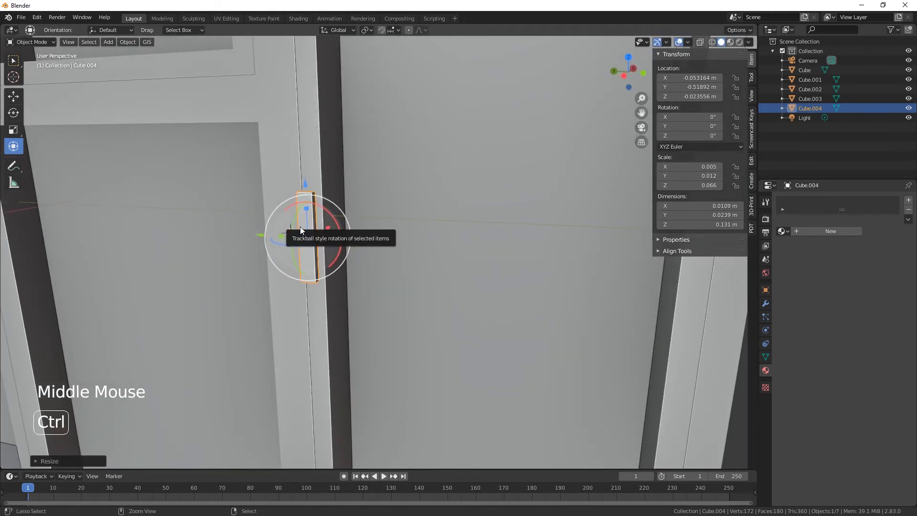
{"action": "key", "text": "Tab"}
{"action": "key", "text": "ctrl+r"}
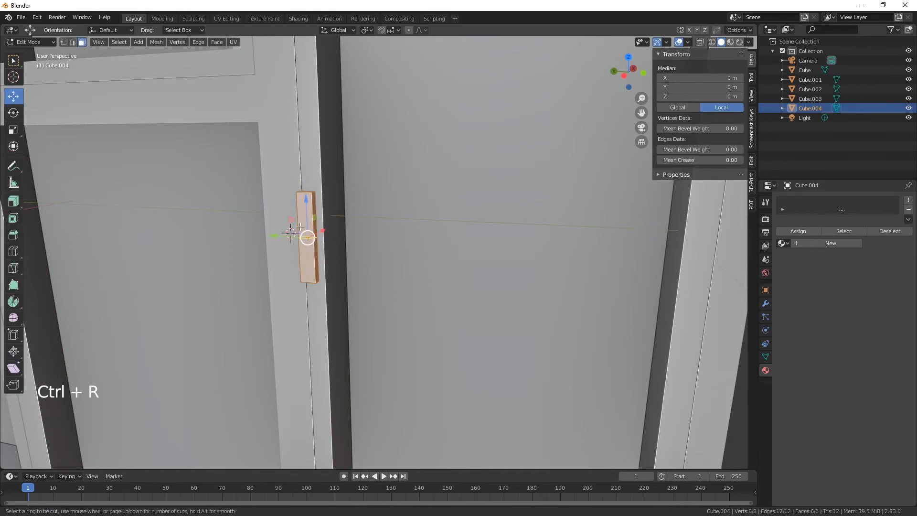
{"action": "left_click", "coordinate": [300, 226]}
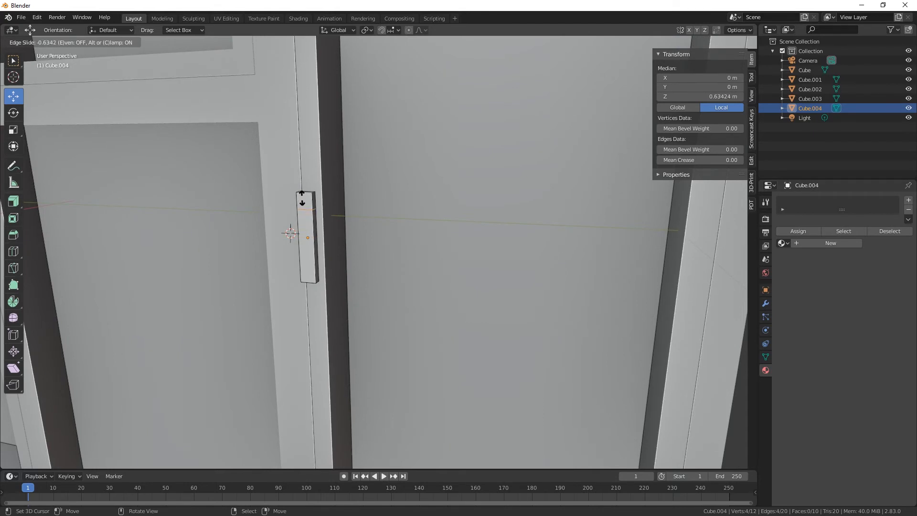
{"action": "left_click", "coordinate": [301, 196]}
- Extrude the small upper side face of the handle about 0.023 m along Y toward the central pane
{"action": "middle_click_drag", "start_coordinate": [303, 201], "coordinate": [429, 218]}
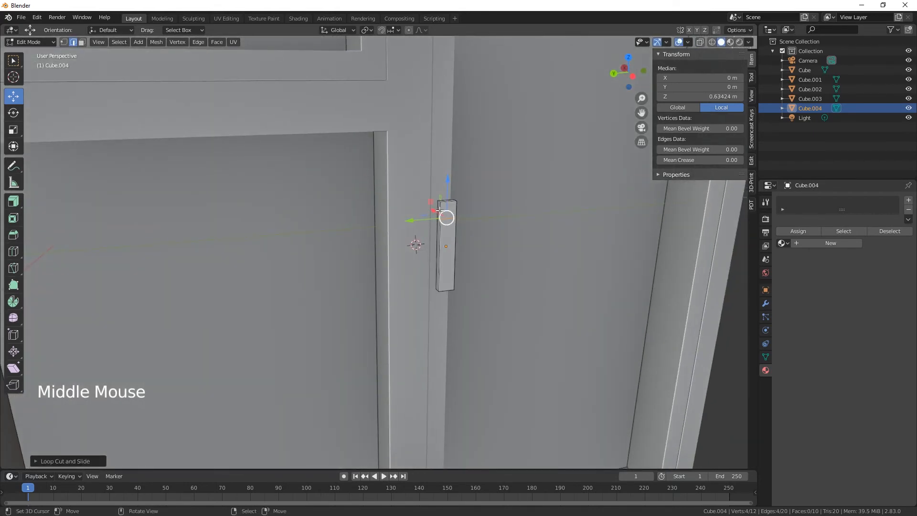
{"action": "key", "text": "3"}
{"action": "right_click", "coordinate": [442, 210]}
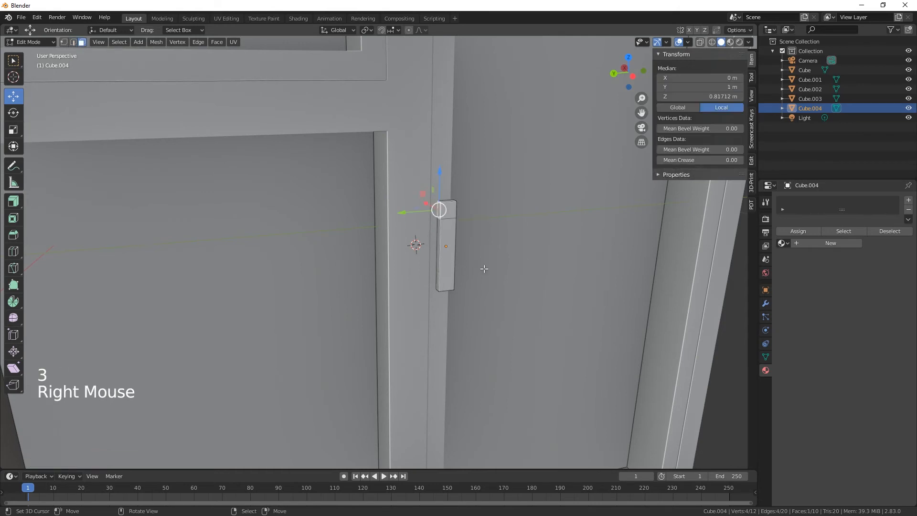
{"action": "key", "text": "e"}
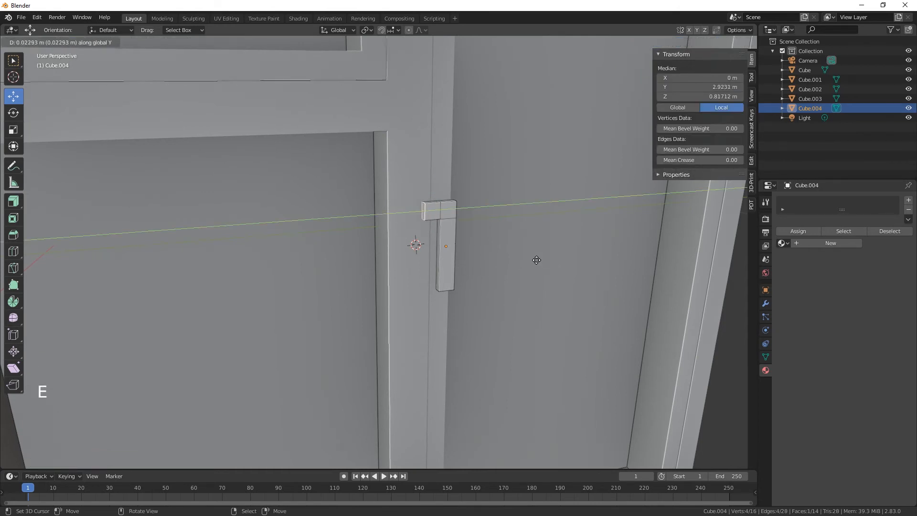
{"action": "left_click", "coordinate": [536, 259]}
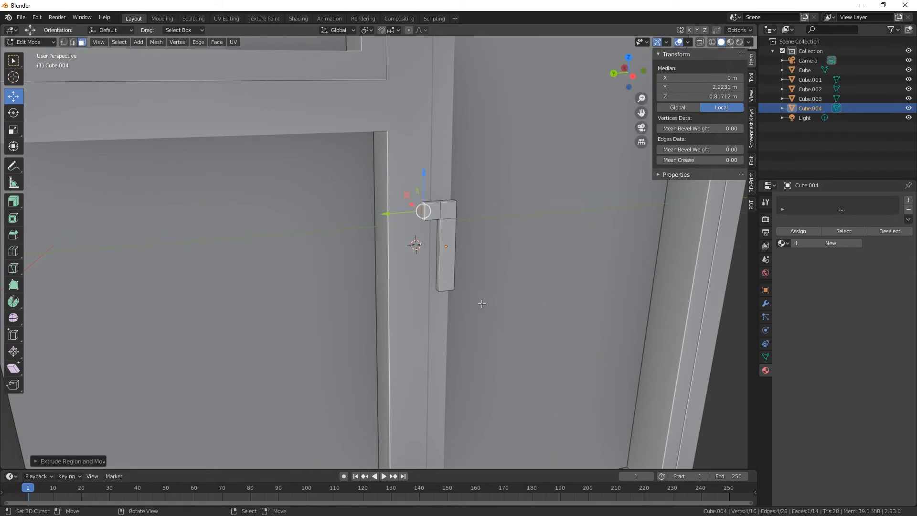
- Return to Object Mode and apply the scale to the handle
{"action": "scroll", "coordinate": [481, 304], "scroll_direction": "up", "scroll_amount": 1}
{"action": "key", "text": "Tab"}
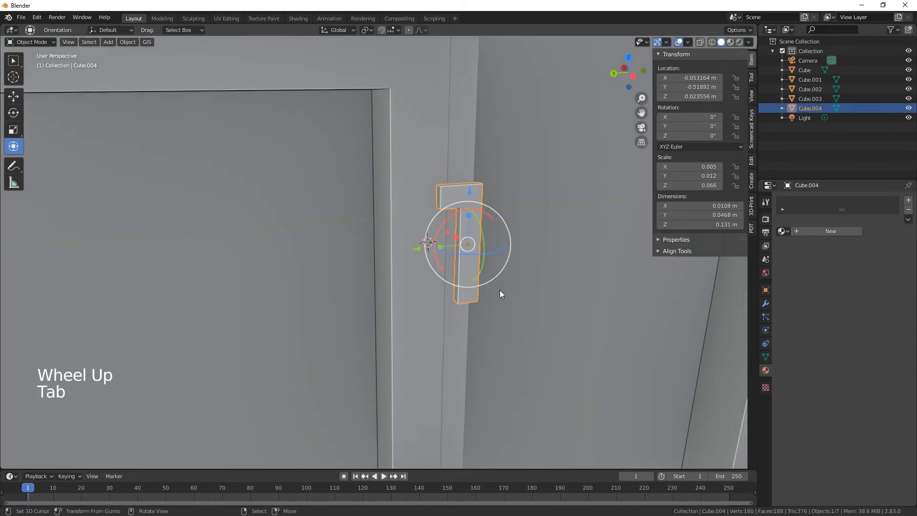
{"action": "key", "text": "ctrl+a"}
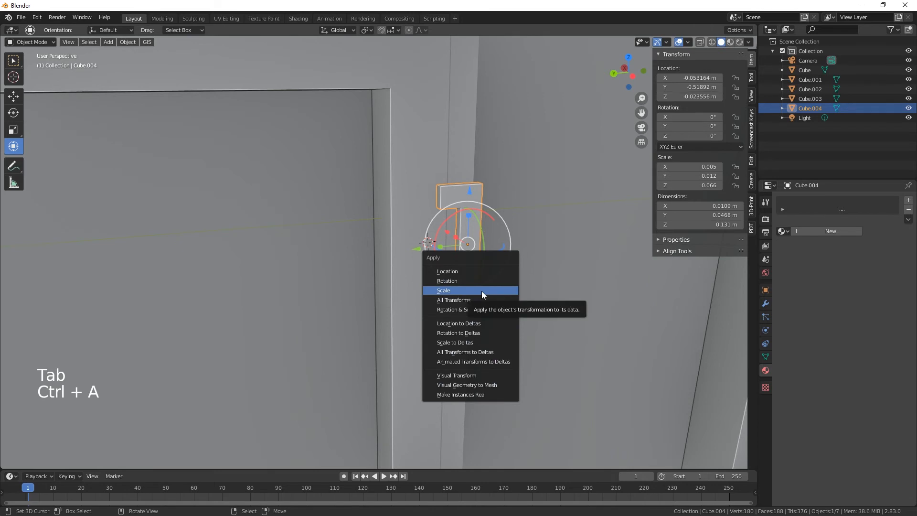
{"action": "left_click", "coordinate": [481, 291]}
- Bevel the upper and lower end edges of the handle's short arm with an offset of about 0.008 m
{"action": "scroll", "coordinate": [481, 298], "scroll_direction": "up", "scroll_amount": 2}
{"action": "middle_click_drag", "start_coordinate": [480, 300], "coordinate": [434, 357], "text": "shift"}
{"action": "key", "text": "Tab"}
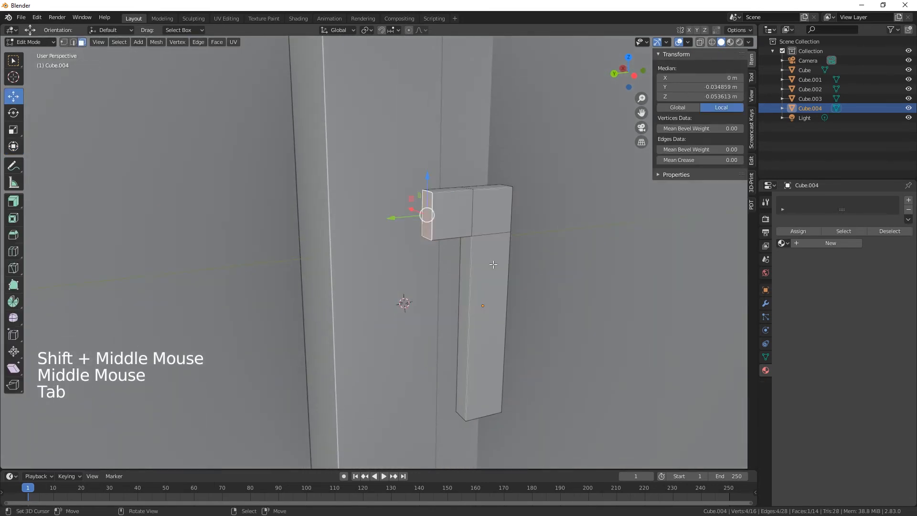
{"action": "key", "text": "KP_Decimal"}
{"action": "middle_click_drag", "start_coordinate": [454, 288], "coordinate": [461, 285]}
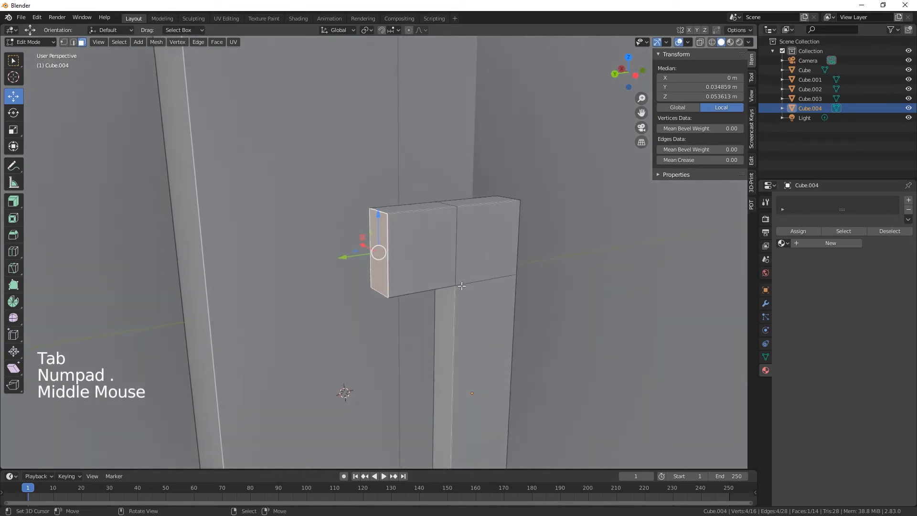
{"action": "key", "text": "2"}
{"action": "right_click", "coordinate": [380, 211]}
{"action": "right_click", "coordinate": [380, 295], "text": "shift"}
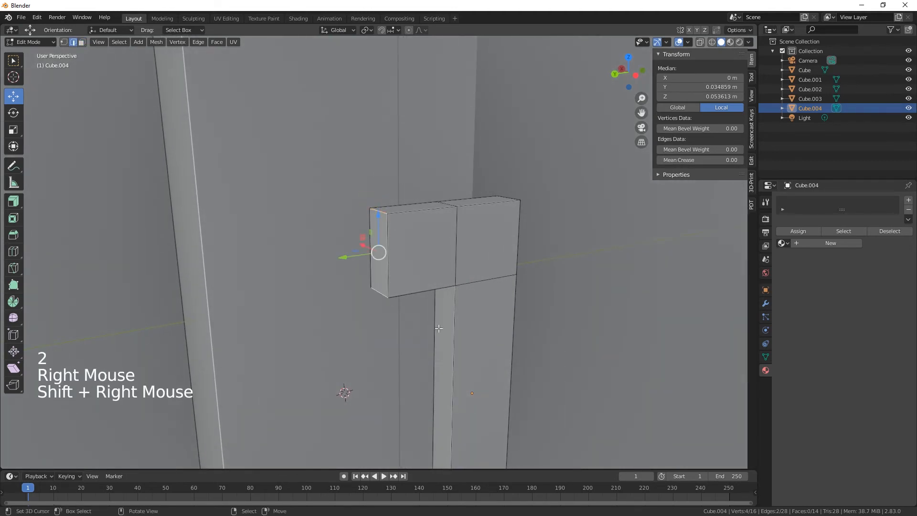
{"action": "middle_click_drag", "start_coordinate": [444, 335], "coordinate": [458, 340]}
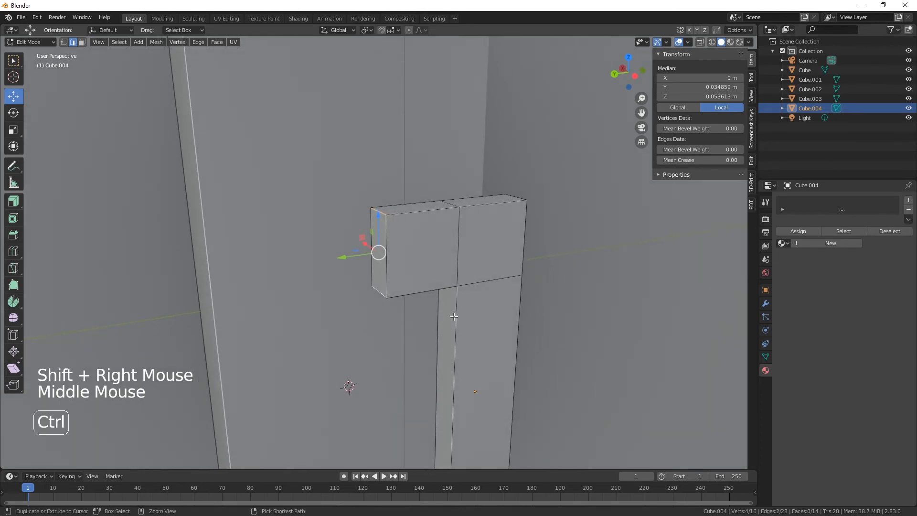
{"action": "key", "text": "ctrl+b"}
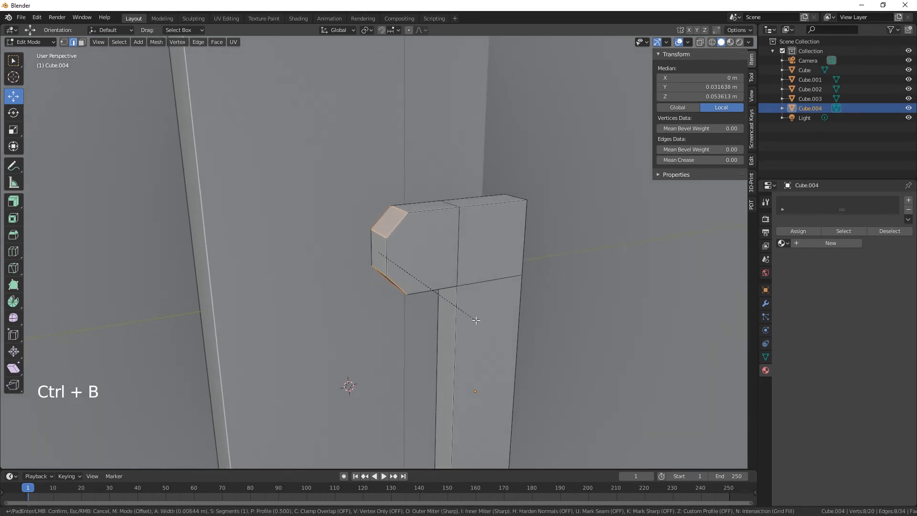
{"action": "left_click", "coordinate": [480, 325]}
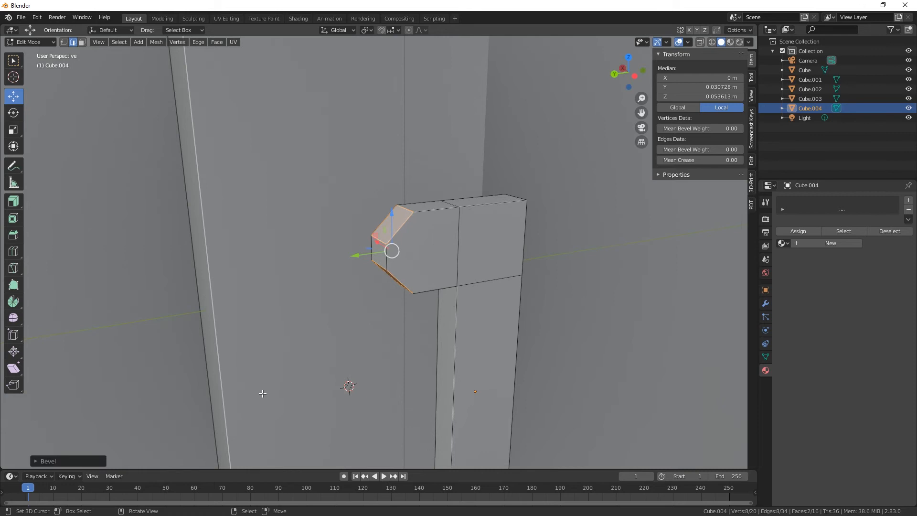
- Set the arm bevel to 6 segments so the end is rounded
{"action": "left_click", "coordinate": [53, 461]}
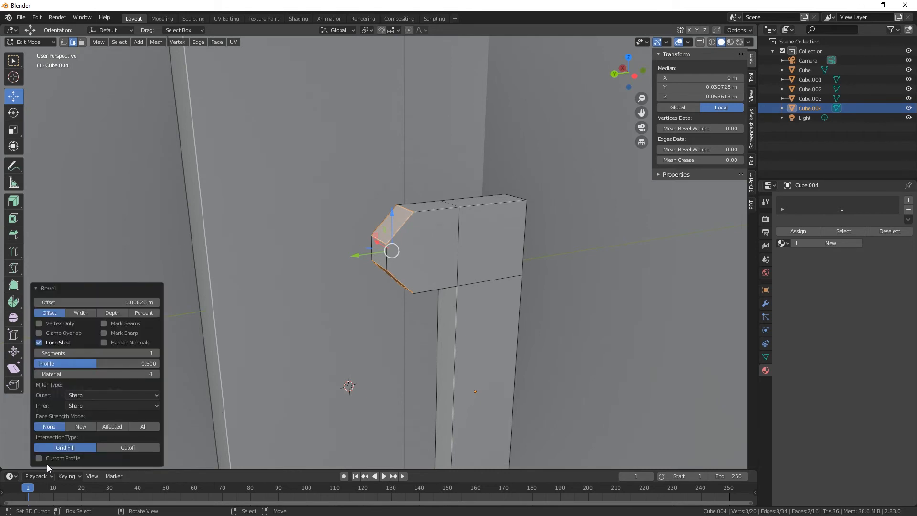
{"action": "left_click", "coordinate": [156, 353]}
{"action": "left_click", "coordinate": [157, 352]}
{"action": "left_click", "coordinate": [157, 352]}
{"action": "left_click", "coordinate": [157, 352]}
{"action": "left_click", "coordinate": [156, 352]}
{"action": "left_click", "coordinate": [157, 352]}
{"action": "left_click", "coordinate": [156, 352]}
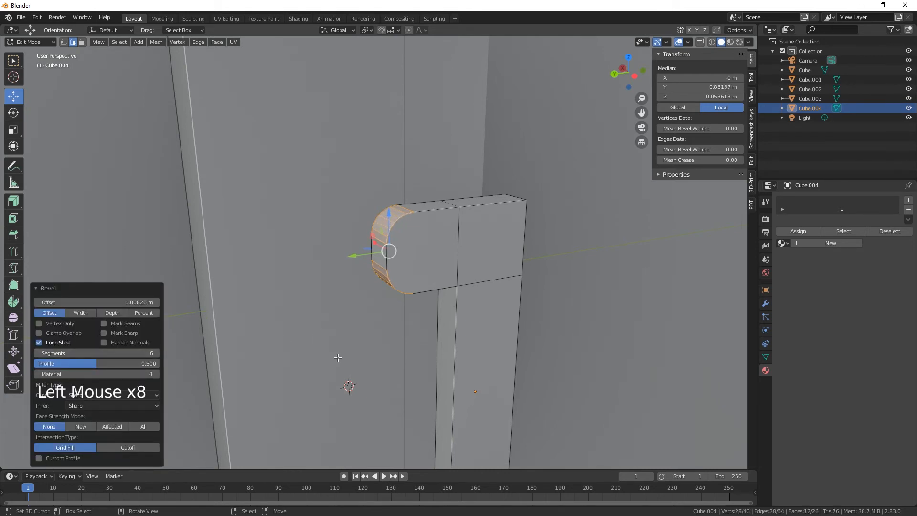
- Round the handle's upper outer corner edge, opposite the short arm, with a 6-segment bevel
{"action": "middle_click_drag", "start_coordinate": [338, 357], "coordinate": [316, 357]}
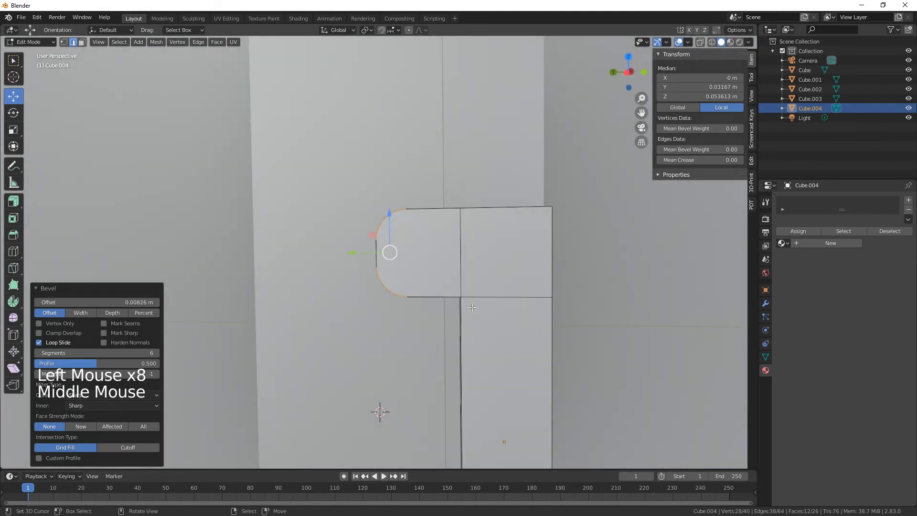
{"action": "middle_click_drag", "start_coordinate": [444, 324], "coordinate": [385, 332]}
{"action": "right_click", "coordinate": [459, 255]}
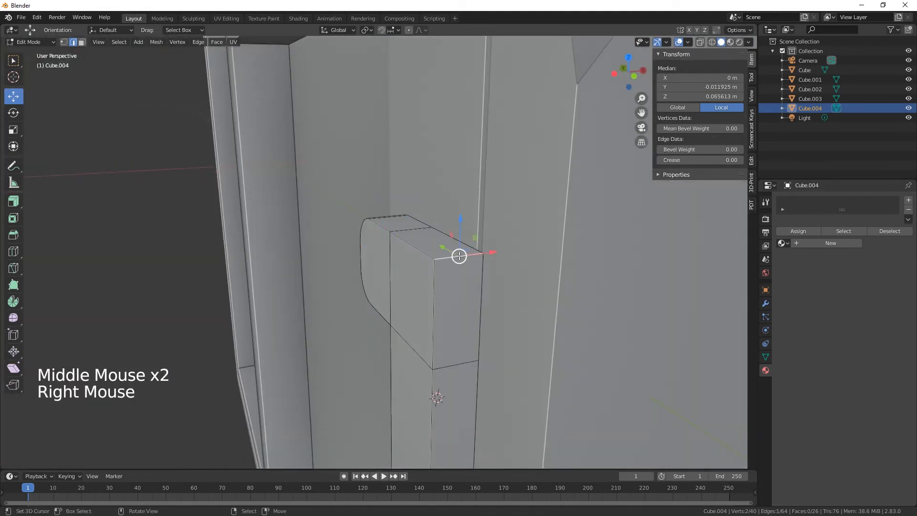
{"action": "key", "text": "ctrl+b"}
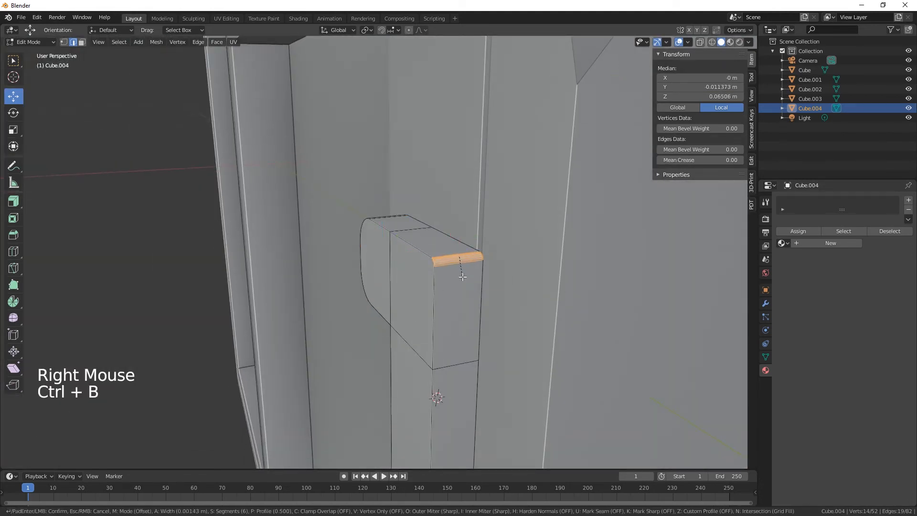
{"action": "left_click", "coordinate": [479, 308]}
- Bevel both edges of the handle's lower end with 6 segments and a width of about 0.0114 m
{"action": "middle_click_drag", "start_coordinate": [480, 308], "coordinate": [454, 258]}
{"action": "scroll", "coordinate": [534, 318], "scroll_direction": "down", "scroll_amount": 3}
{"action": "scroll", "coordinate": [535, 318], "scroll_direction": "up", "scroll_amount": 1}
{"action": "scroll", "coordinate": [535, 318], "scroll_direction": "down", "scroll_amount": 2}
{"action": "mouse_move", "coordinate": [474, 352]}
{"action": "middle_mouse_down"}
{"action": "mouse_move", "coordinate": [466, 330]}
{"action": "mouse_move", "coordinate": [472, 341]}
{"action": "middle_mouse_up"}
{"action": "right_click", "coordinate": [467, 335]}
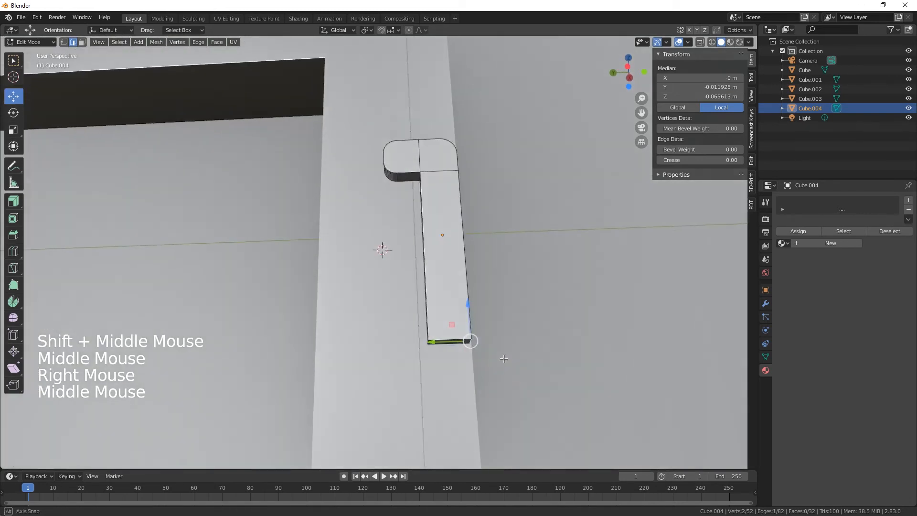
{"action": "right_click", "coordinate": [449, 341], "text": "shift"}
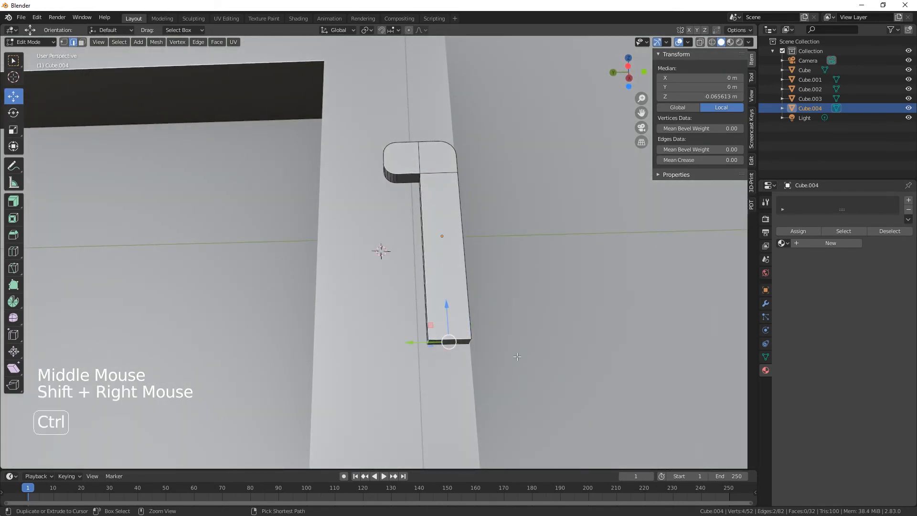
{"action": "key", "text": "ctrl+b"}
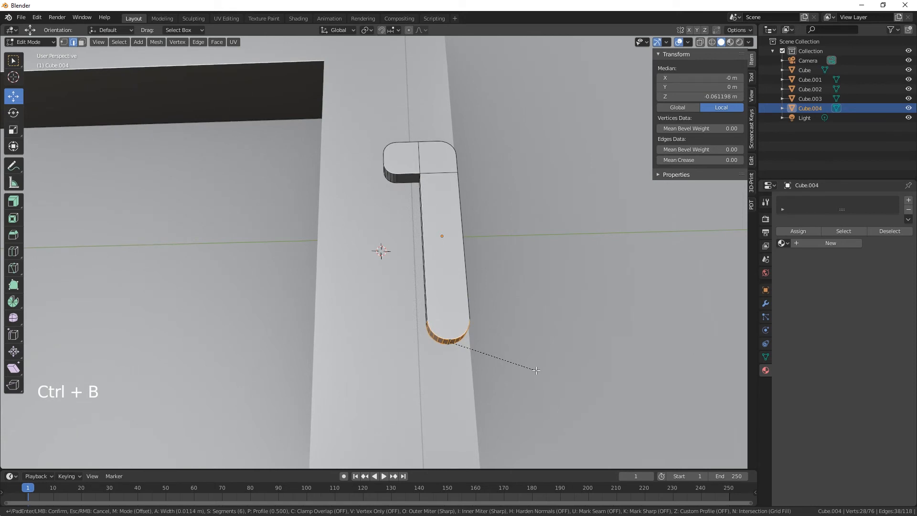
{"action": "left_click", "coordinate": [536, 370]}
- Return to Object Mode and move the handle about 0.0049 m along X toward the frame
{"action": "middle_click_drag", "start_coordinate": [531, 383], "coordinate": [473, 259]}
{"action": "key", "text": "Tab"}
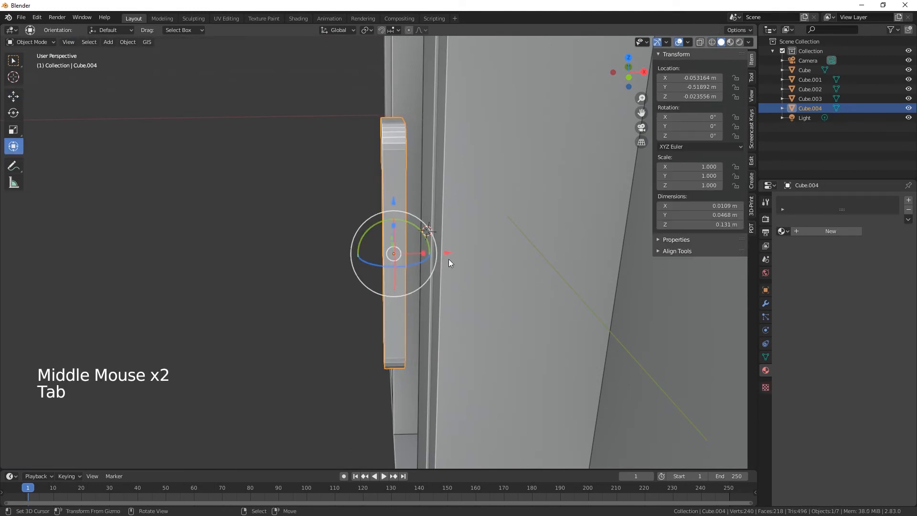
{"action": "left_click_drag", "start_coordinate": [448, 258], "coordinate": [454, 252]}
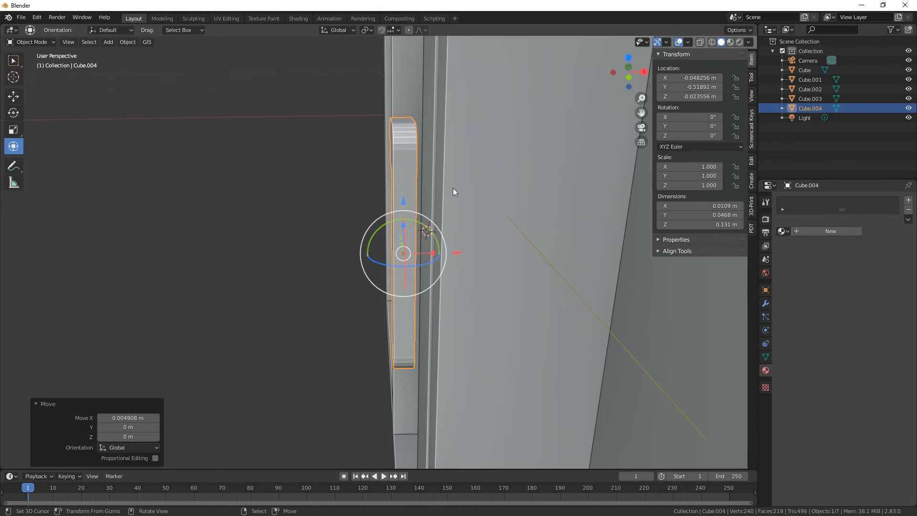
{"action": "middle_click_drag", "start_coordinate": [453, 189], "coordinate": [491, 195]}
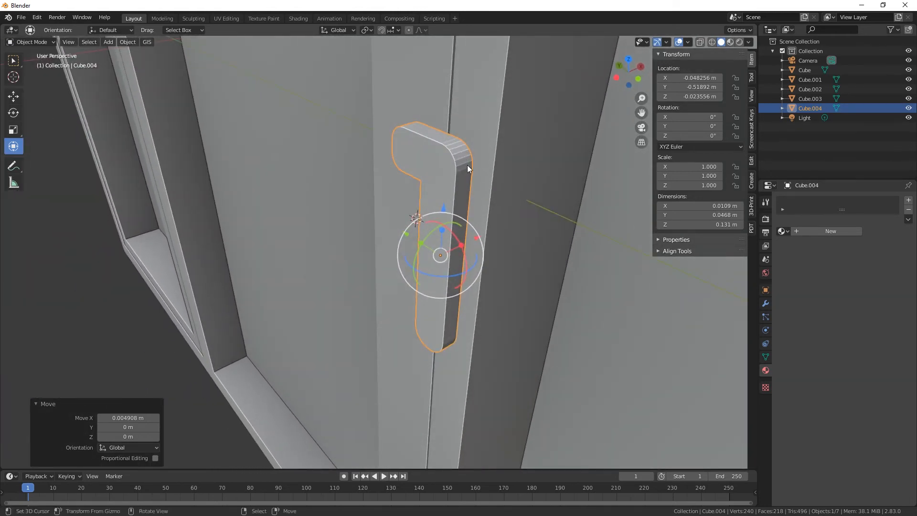
- Add a cylinder mesh and scale it down uniformly to about 0.041, roughly 0.082 m across
{"action": "key", "text": "shift+a"}
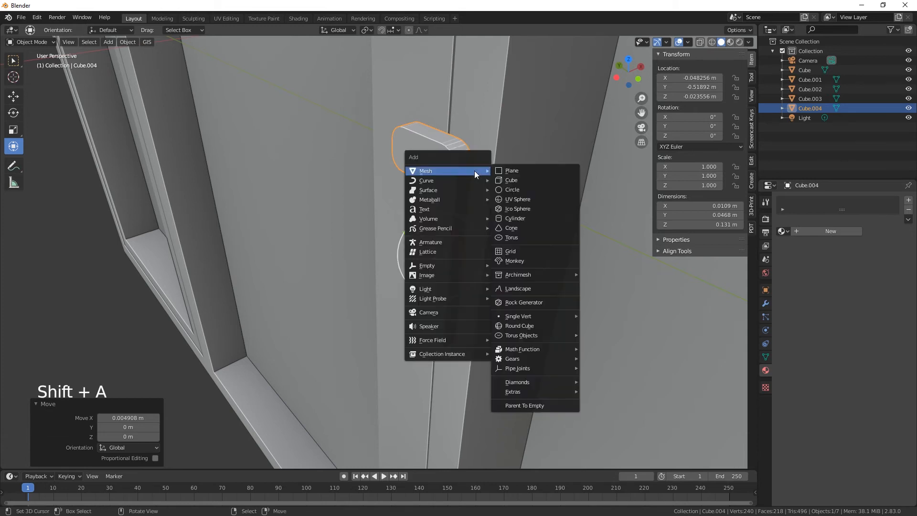
{"action": "left_click", "coordinate": [516, 222]}
{"action": "scroll", "coordinate": [509, 238], "scroll_direction": "down", "scroll_amount": 8}
{"action": "scroll", "coordinate": [506, 251], "scroll_direction": "up", "scroll_amount": 1}
{"action": "scroll", "coordinate": [506, 256], "scroll_direction": "down", "scroll_amount": 5}
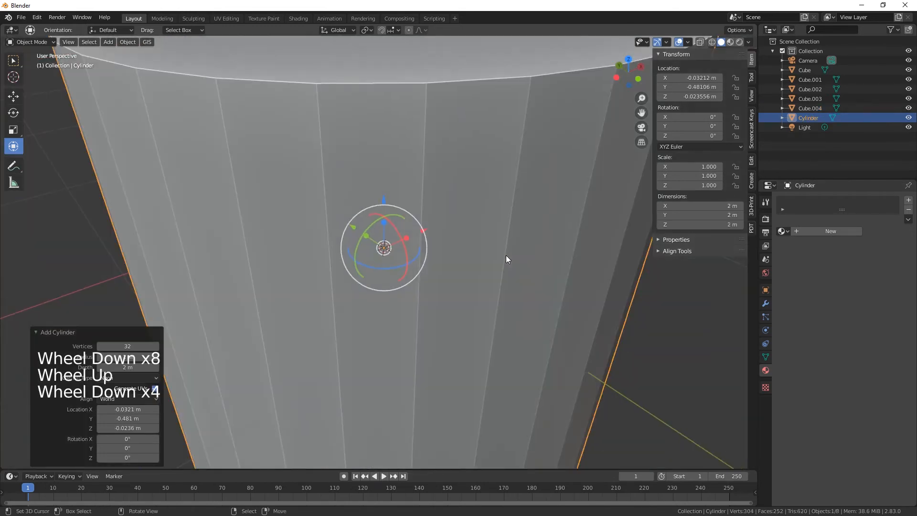
{"action": "scroll", "coordinate": [506, 258], "scroll_direction": "up", "scroll_amount": 1}
{"action": "scroll", "coordinate": [507, 258], "scroll_direction": "down", "scroll_amount": 2}
{"action": "scroll", "coordinate": [506, 259], "scroll_direction": "down", "scroll_amount": 1}
{"action": "scroll", "coordinate": [547, 248], "scroll_direction": "up", "scroll_amount": 1}
{"action": "key", "text": "s"}
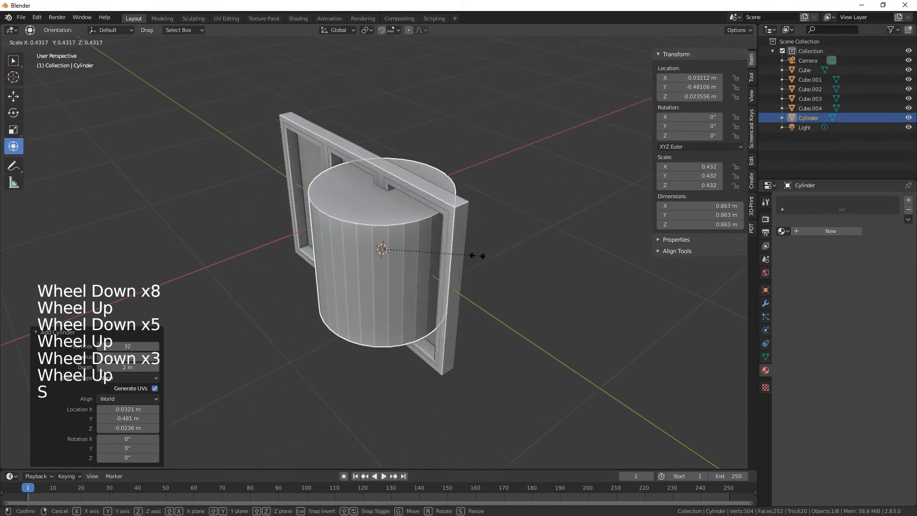
{"action": "left_click", "coordinate": [389, 254]}
{"action": "scroll", "coordinate": [400, 265], "scroll_direction": "up", "scroll_amount": 9}
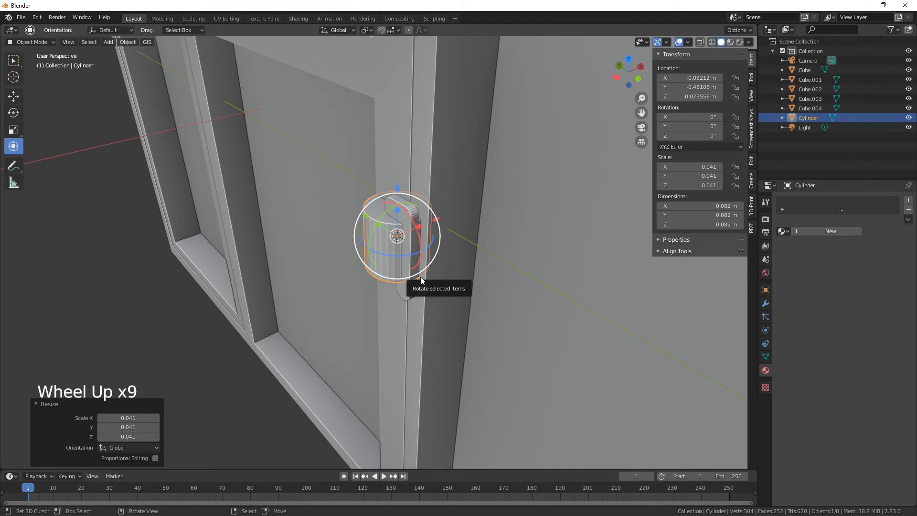
- Rotate the cylinder 90° about Y and shrink it to about 0.0213 m
{"action": "key", "text": "r"}
{"action": "type", "text": "y"}
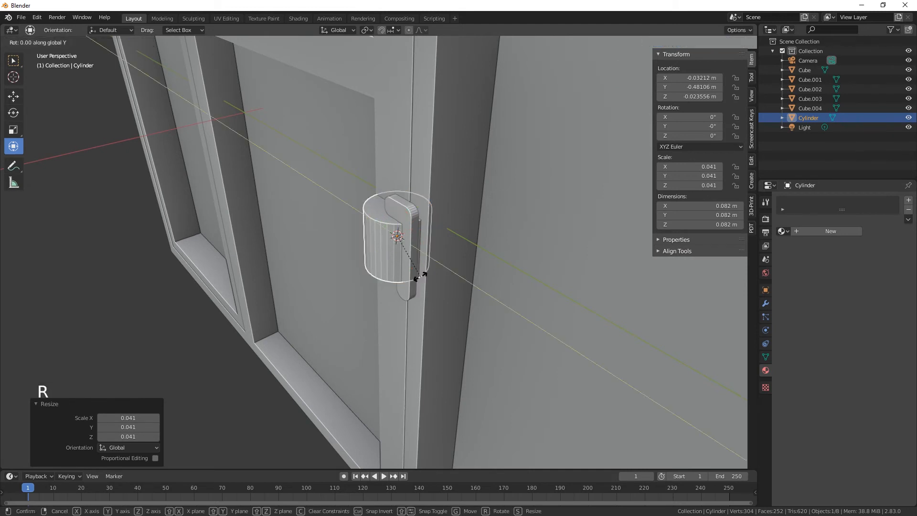
{"action": "type", "text": "90"}
{"action": "key", "text": "Return"}
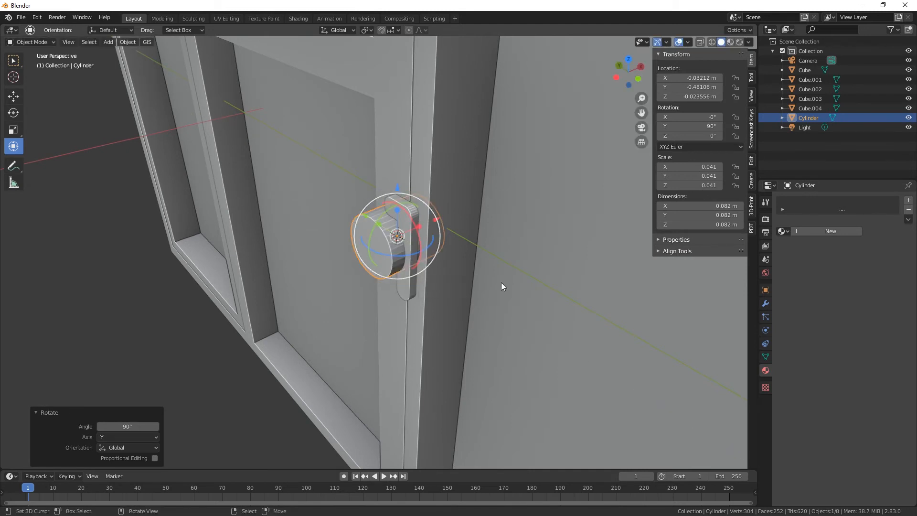
{"action": "key", "text": "s"}
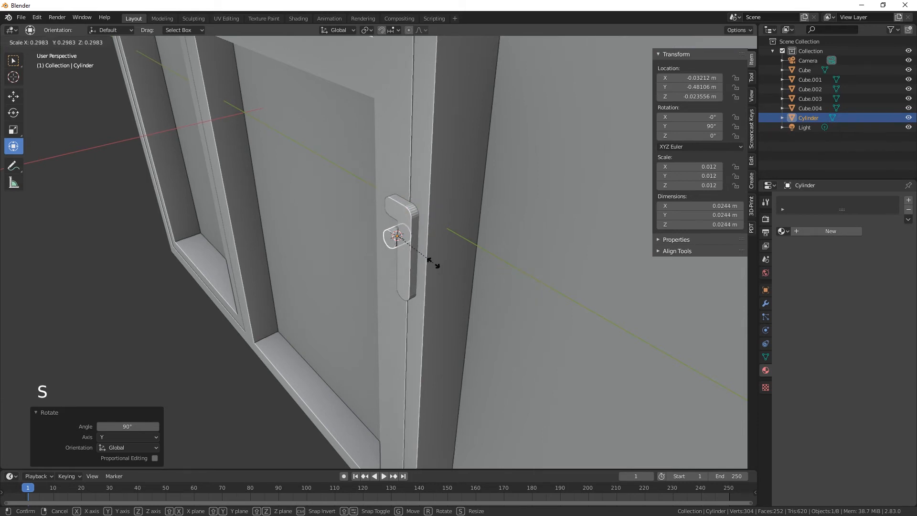
{"action": "left_click", "coordinate": [424, 264]}
- Move the cylinder along Z and Y behind the handle's upper corner, to about Y -0.518 m, Z 0.027 m
{"action": "left_click_drag", "start_coordinate": [397, 187], "coordinate": [403, 154]}
{"action": "middle_click_drag", "start_coordinate": [462, 260], "coordinate": [513, 239]}
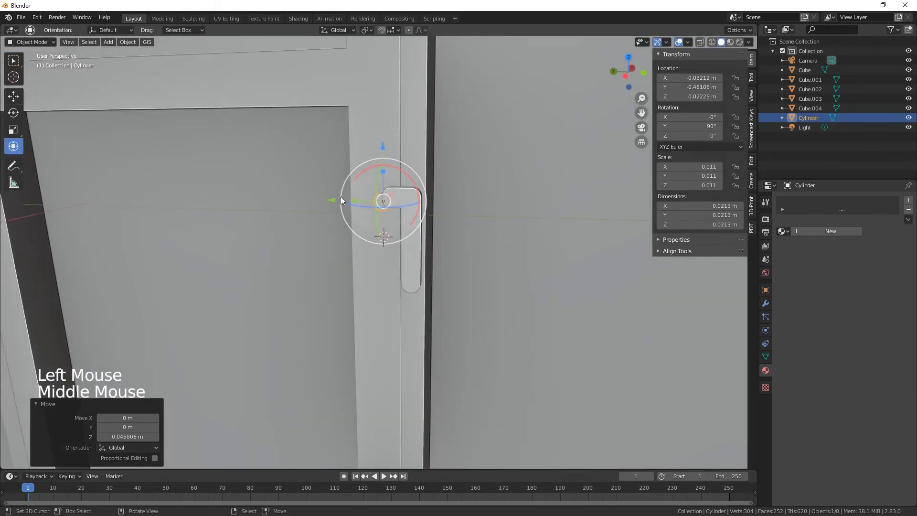
{"action": "left_click_drag", "start_coordinate": [343, 200], "coordinate": [361, 195]}
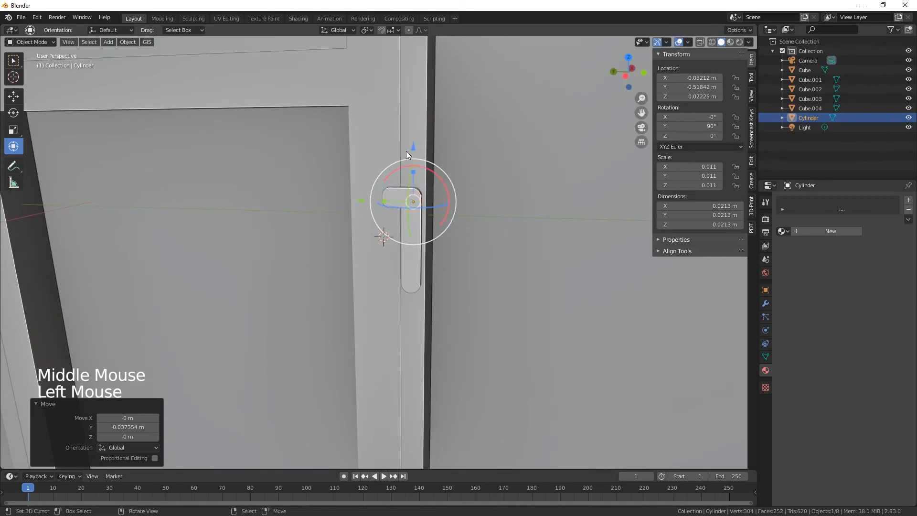
{"action": "left_click_drag", "start_coordinate": [411, 142], "coordinate": [413, 139]}
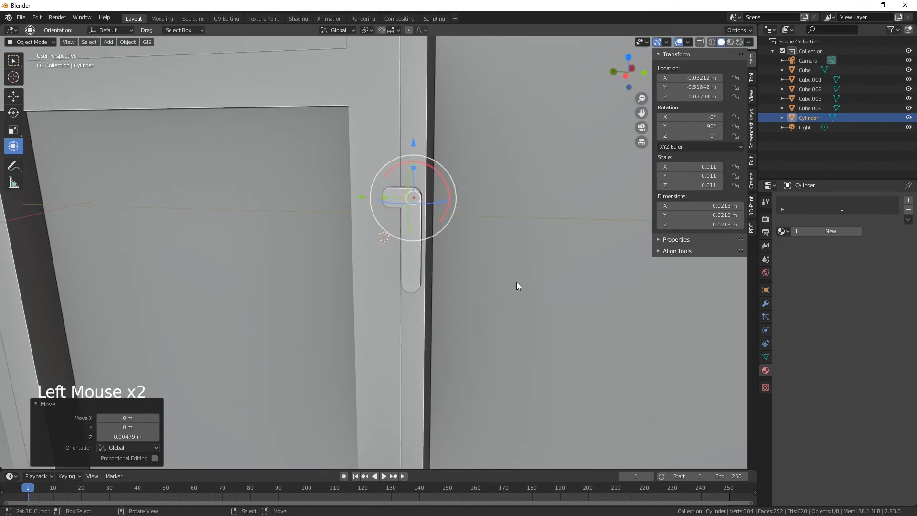
- Add a cube mesh beside the handle and scale it down uniformly to 0.020, about 0.041 m per side
{"action": "middle_click_drag", "start_coordinate": [516, 282], "coordinate": [423, 298]}
{"action": "scroll", "coordinate": [425, 342], "scroll_direction": "up", "scroll_amount": 2}
{"action": "scroll", "coordinate": [426, 339], "scroll_direction": "up", "scroll_amount": 4}
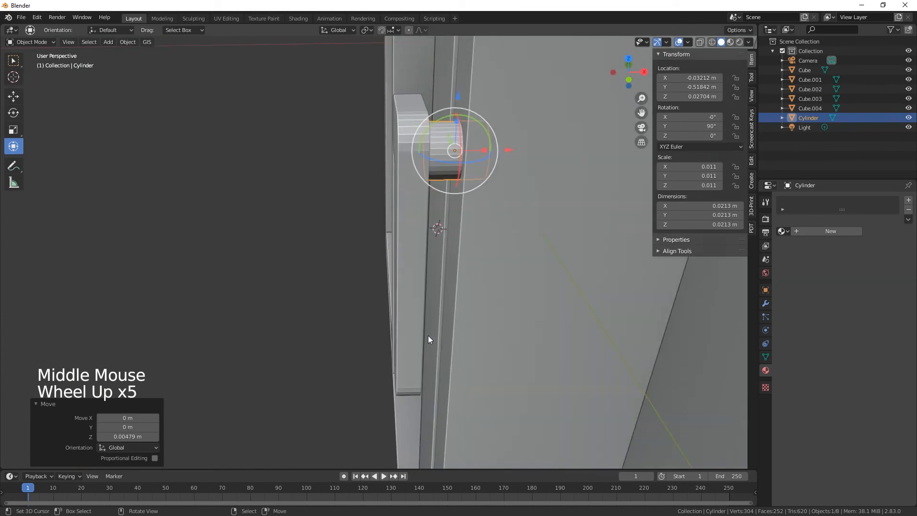
{"action": "middle_click_drag", "start_coordinate": [428, 336], "coordinate": [556, 304]}
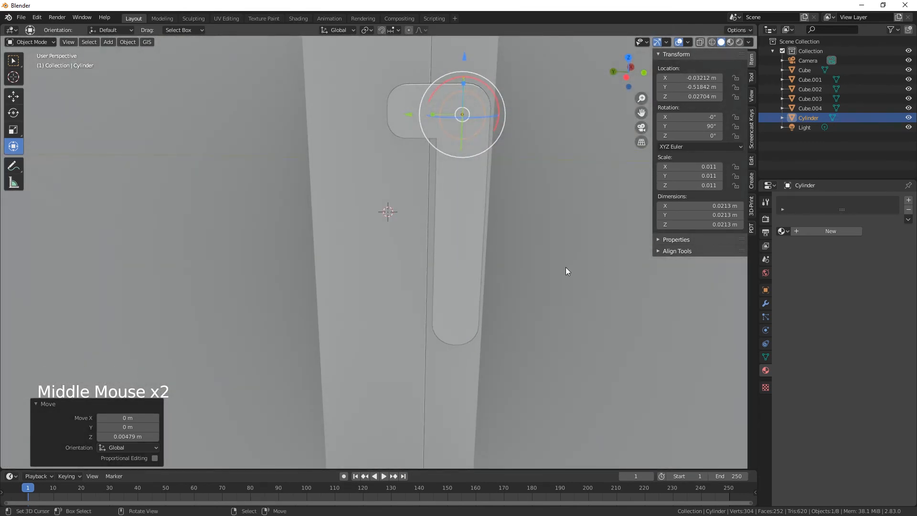
{"action": "middle_click_drag", "start_coordinate": [483, 300], "coordinate": [543, 313]}
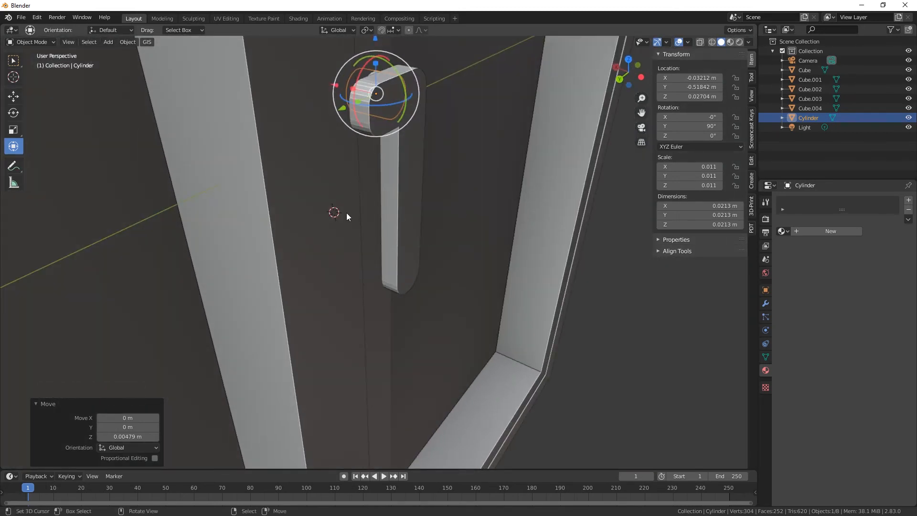
{"action": "scroll", "coordinate": [346, 213], "scroll_direction": "down", "scroll_amount": 7}
{"action": "key", "text": "shift"}
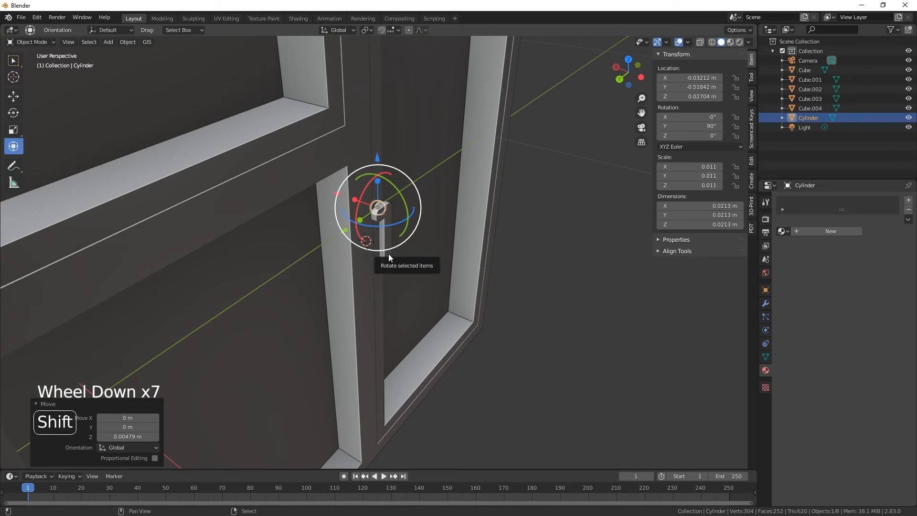
{"action": "key", "text": "shift+a"}
{"action": "mouse_move", "coordinate": [388, 253]}
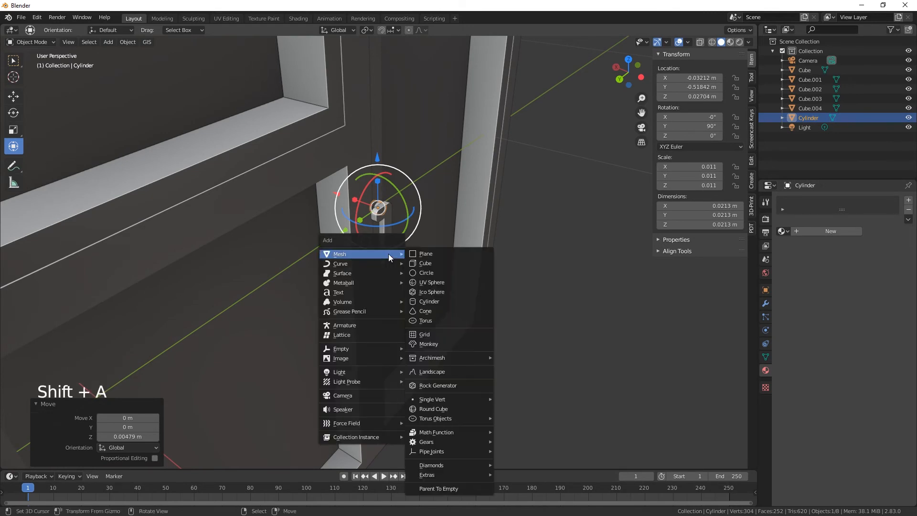
{"action": "left_click", "coordinate": [422, 262]}
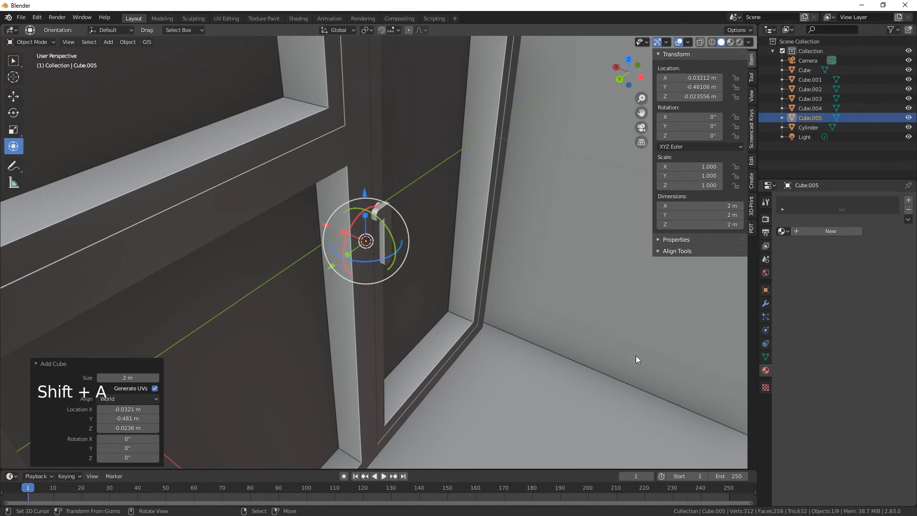
{"action": "key", "text": "s"}
{"action": "left_click", "coordinate": [373, 245]}
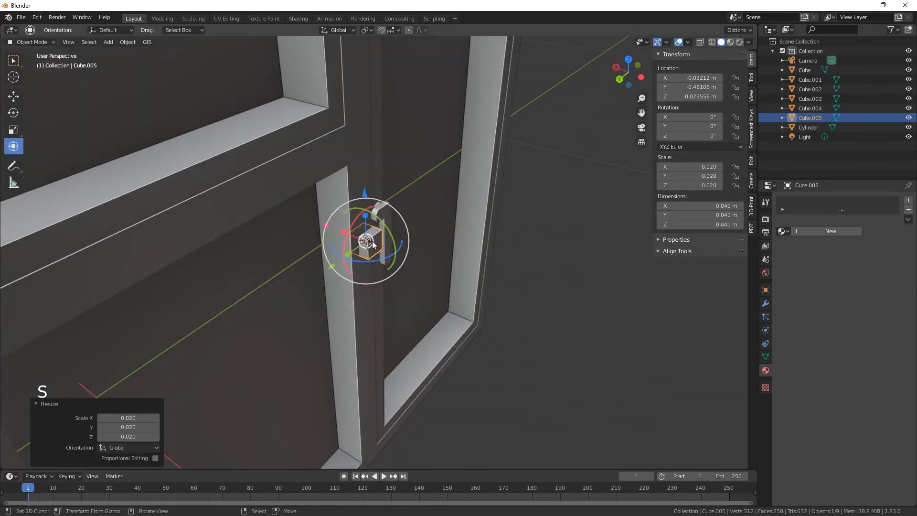
{"action": "middle_click_drag", "start_coordinate": [373, 245], "coordinate": [422, 332]}
{"action": "scroll", "coordinate": [440, 296], "scroll_direction": "up", "scroll_amount": 4}
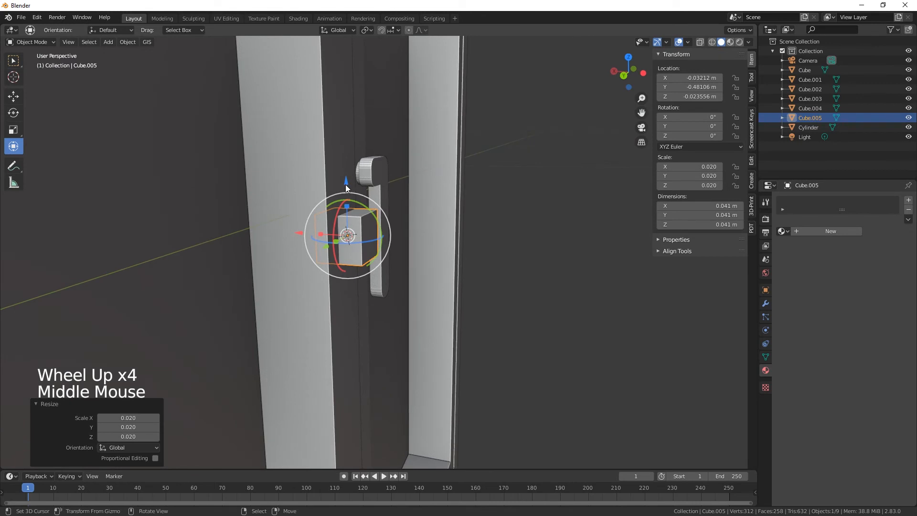
- Raise the cube to about Z 0.031 m beside the handle's upper end and flatten it against the frame to about 0.0116 m in X
{"action": "left_click_drag", "start_coordinate": [345, 184], "coordinate": [345, 121]}
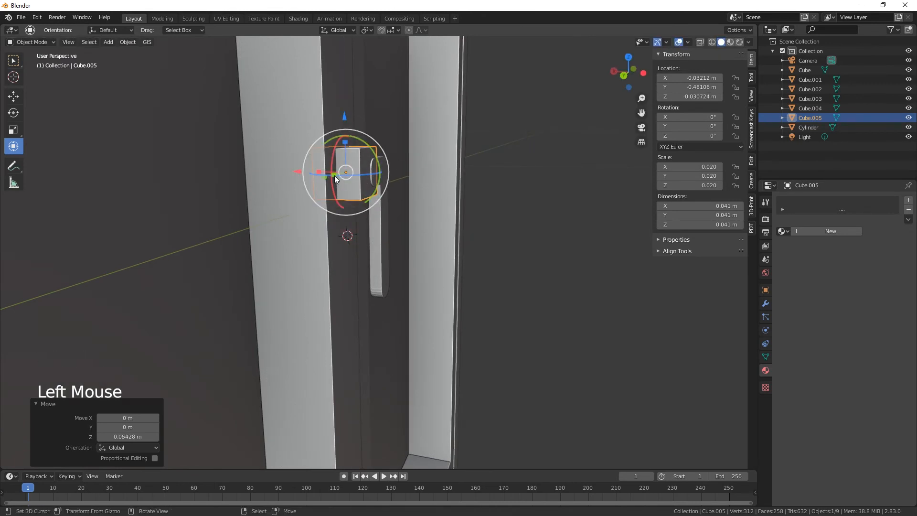
{"action": "middle_click_drag", "start_coordinate": [331, 214], "coordinate": [342, 226]}
{"action": "left_click_drag", "start_coordinate": [320, 170], "coordinate": [294, 172]}
{"action": "mouse_move", "coordinate": [388, 233]}
{"action": "middle_mouse_down"}
{"action": "mouse_move", "coordinate": [401, 236]}
{"action": "mouse_move", "coordinate": [381, 218]}
{"action": "middle_mouse_up"}
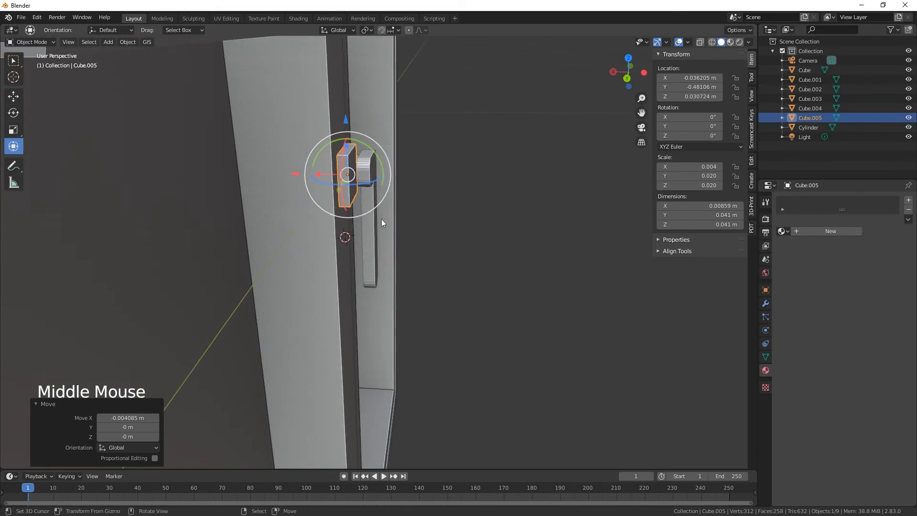
{"action": "mouse_move", "coordinate": [304, 177]}
{"action": "left_mouse_down"}
{"action": "mouse_move", "coordinate": [299, 170]}
{"action": "mouse_move", "coordinate": [317, 173]}
{"action": "mouse_move", "coordinate": [296, 171]}
{"action": "left_mouse_up"}
{"action": "middle_click_drag", "start_coordinate": [526, 319], "coordinate": [378, 214]}
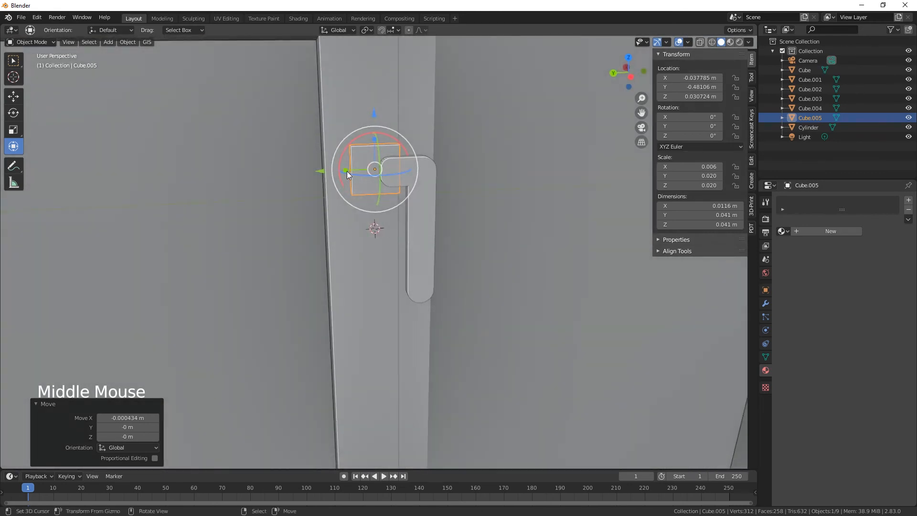
- Narrow the mounting block to about 0.0232 m along Y and shift it to about Y -0.489 m behind the handle's end
{"action": "left_click_drag", "start_coordinate": [347, 170], "coordinate": [359, 167]}
{"action": "middle_click_drag", "start_coordinate": [358, 167], "coordinate": [340, 187]}
{"action": "left_click_drag", "start_coordinate": [322, 183], "coordinate": [385, 220]}
{"action": "middle_click_drag", "start_coordinate": [385, 220], "coordinate": [354, 233]}
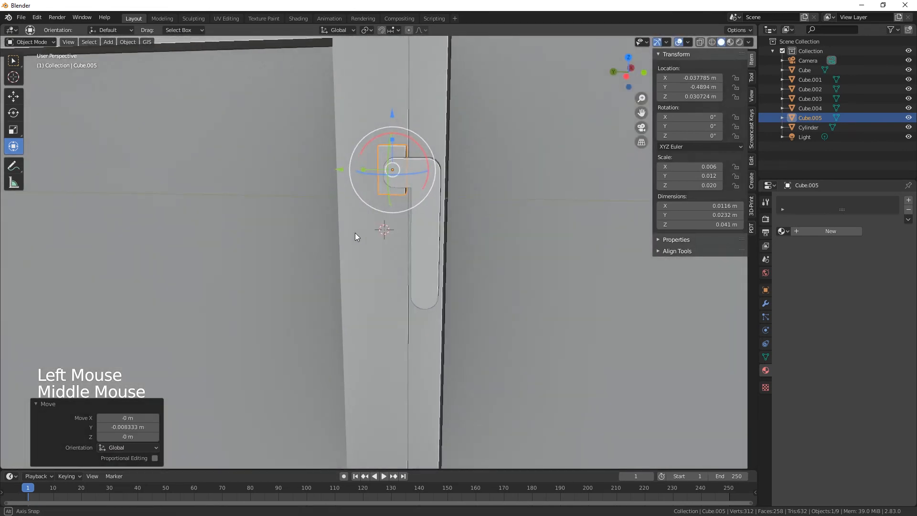
{"action": "left_click_drag", "start_coordinate": [340, 169], "coordinate": [340, 169]}
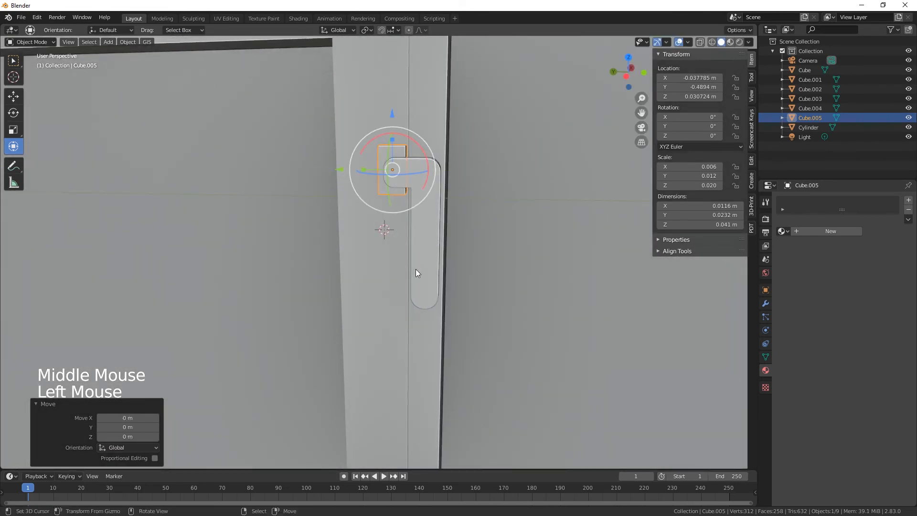
- Stretch the mounting block along Z to about 0.0586 m tall
{"action": "middle_click_drag", "start_coordinate": [415, 269], "coordinate": [459, 237]}
{"action": "left_click_drag", "start_coordinate": [373, 146], "coordinate": [373, 133]}
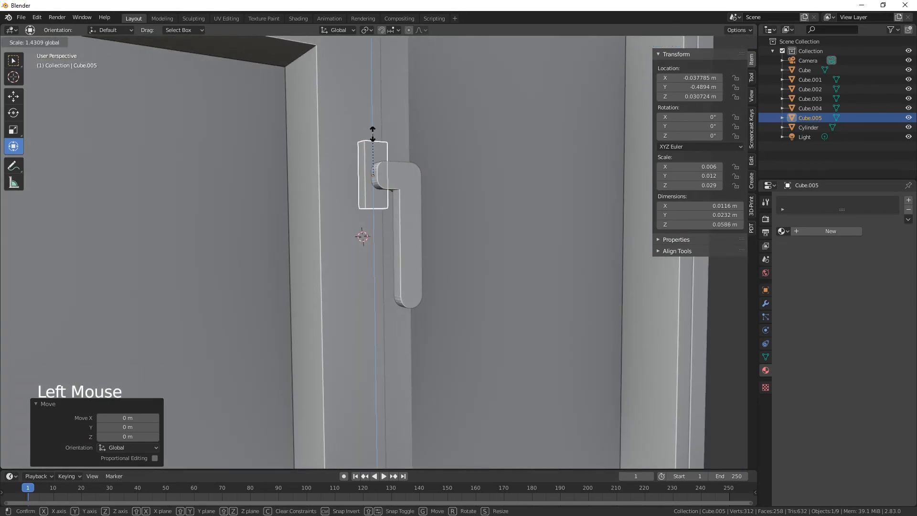
{"action": "middle_click_drag", "start_coordinate": [410, 229], "coordinate": [426, 245]}
- Add two horizontal loop cuts around the mounting block and spread them apart along Z by a factor of about 1.646
{"action": "key", "text": "Tab"}
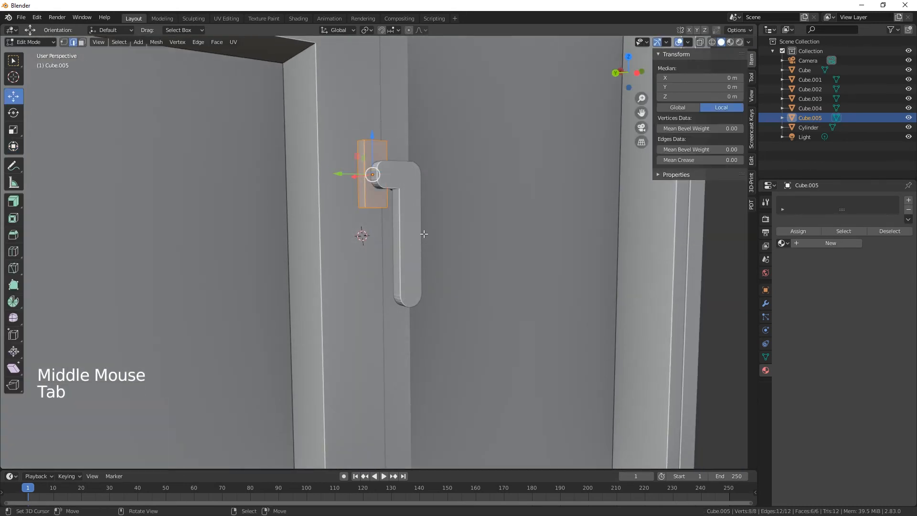
{"action": "key", "text": "ctrl+r"}
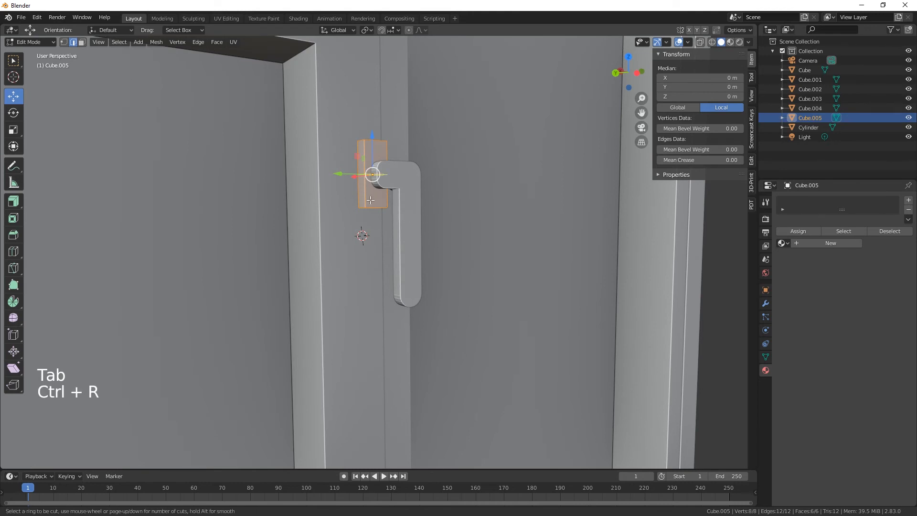
{"action": "scroll", "coordinate": [371, 200], "scroll_direction": "up", "scroll_amount": 1}
{"action": "left_click", "coordinate": [371, 200]}
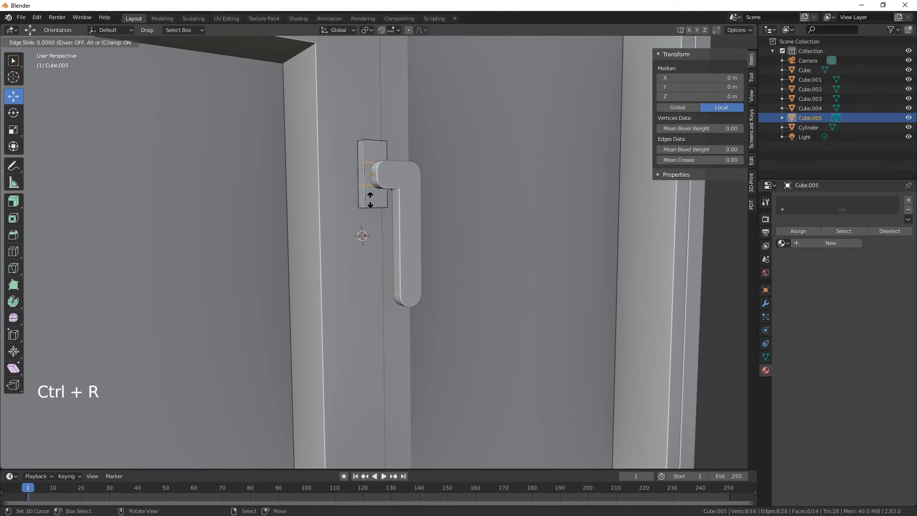
{"action": "right_click", "coordinate": [370, 200]}
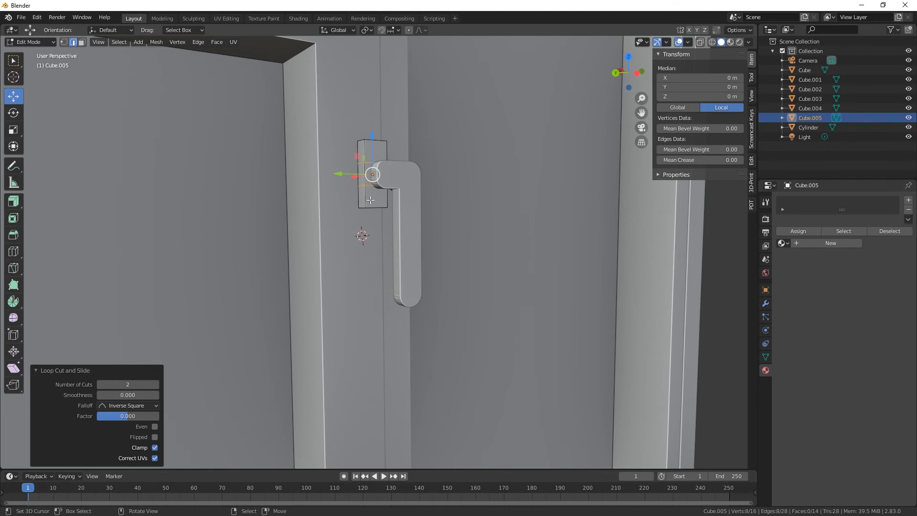
{"action": "key", "text": "s"}
{"action": "key", "text": "z"}
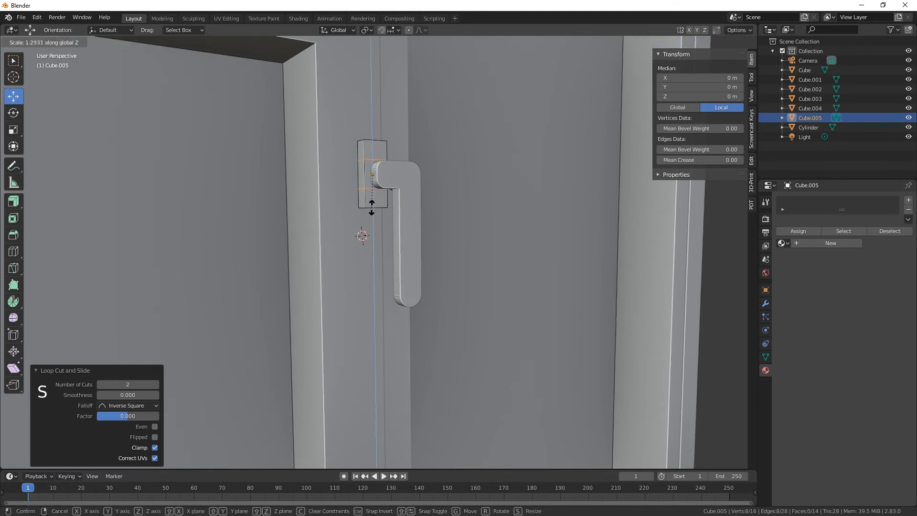
{"action": "left_click", "coordinate": [372, 217]}
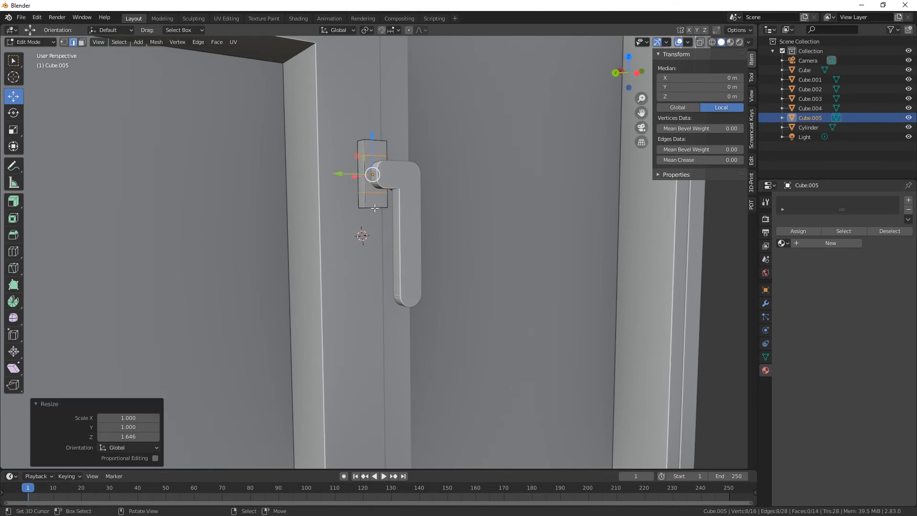
- Taper the mounting block's ends by moving its upper and lower outer edges about 0.006 m along X toward the frame
{"action": "key", "text": "2"}
{"action": "right_click", "coordinate": [375, 208]}
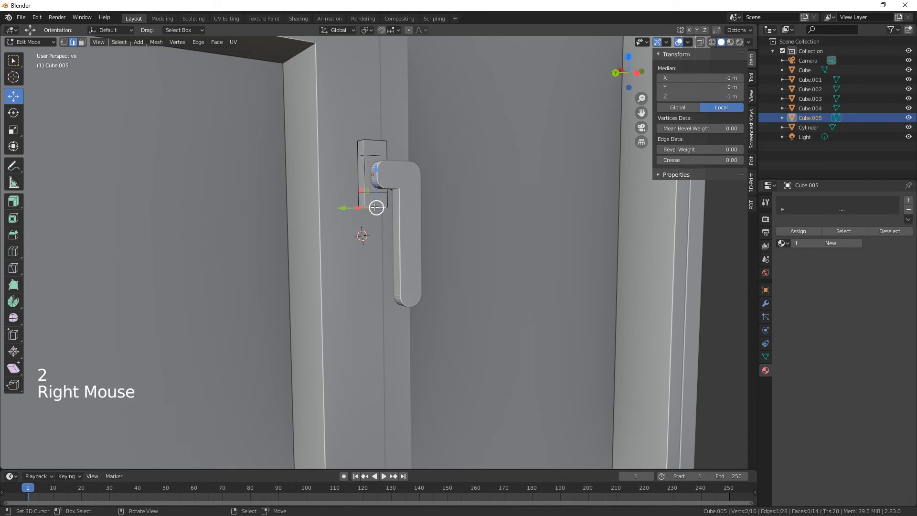
{"action": "right_click", "coordinate": [378, 145], "text": "shift"}
{"action": "middle_click_drag", "start_coordinate": [378, 146], "coordinate": [353, 188]}
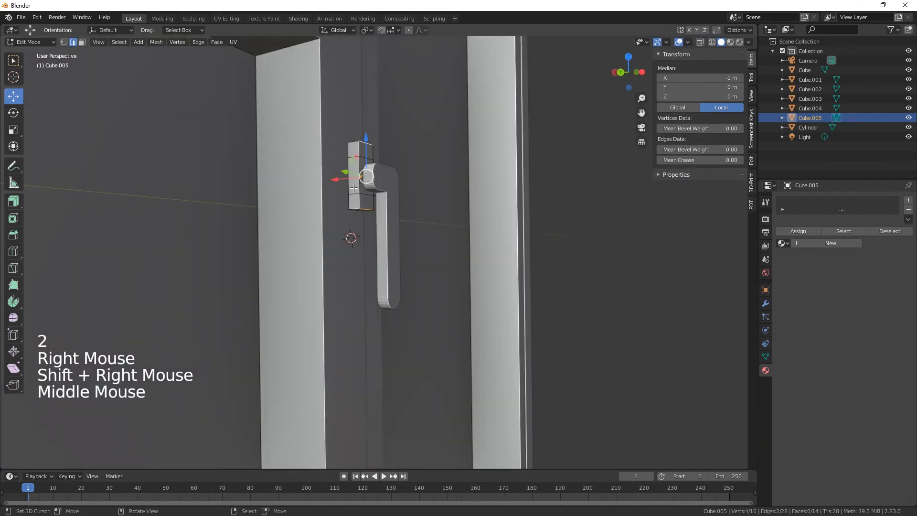
{"action": "left_click_drag", "start_coordinate": [334, 180], "coordinate": [331, 183]}
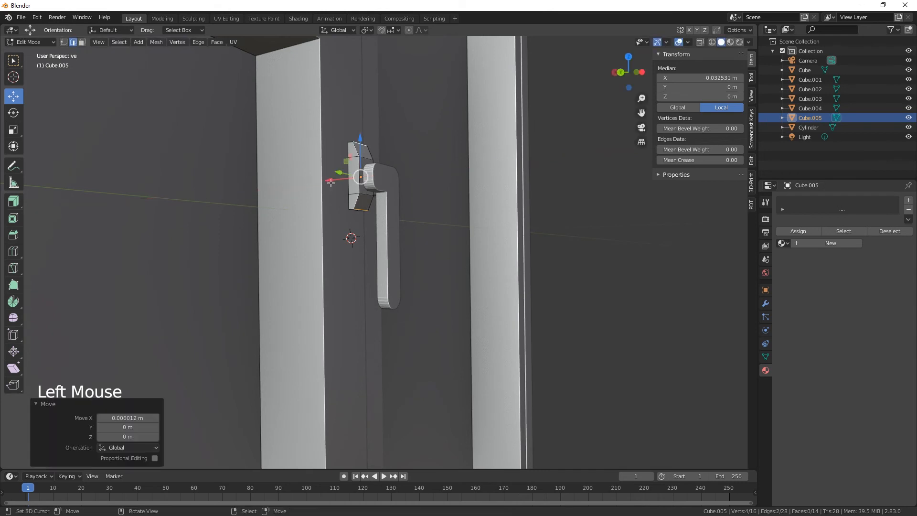
- Extend the mounting block's lower end face downward along Z, making the block about 0.0756 m tall
{"action": "right_click", "coordinate": [356, 211]}
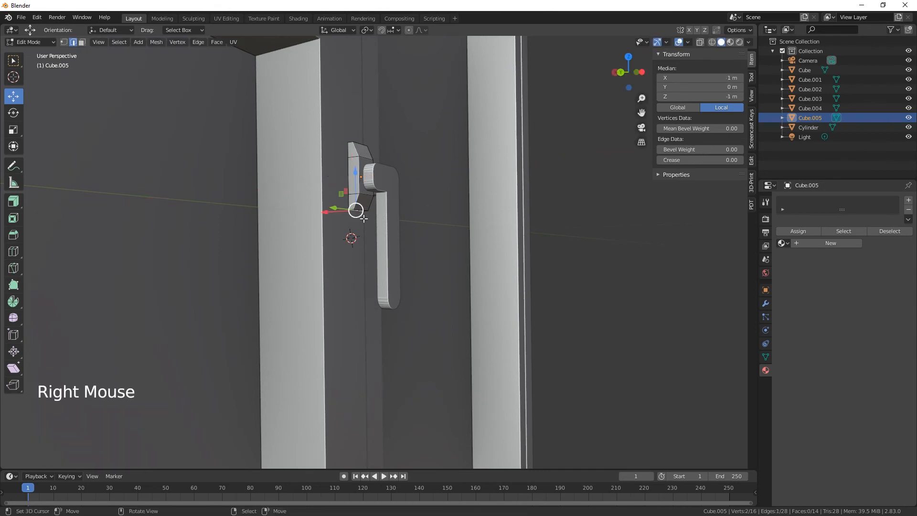
{"action": "key", "text": "3"}
{"action": "middle_click_drag", "start_coordinate": [351, 234], "coordinate": [363, 181]}
{"action": "right_click", "coordinate": [356, 217]}
{"action": "left_click_drag", "start_coordinate": [362, 181], "coordinate": [363, 188]}
- Examine the shaped mounting block and handle against the window frame from several angles and distances
{"action": "middle_click_drag", "start_coordinate": [419, 260], "coordinate": [392, 257]}
{"action": "middle_click_drag", "start_coordinate": [401, 220], "coordinate": [476, 296]}
{"action": "right_click", "coordinate": [361, 139]}
{"action": "scroll", "coordinate": [476, 276], "scroll_direction": "down", "scroll_amount": 5}
{"action": "scroll", "coordinate": [476, 296], "scroll_direction": "down", "scroll_amount": 1}
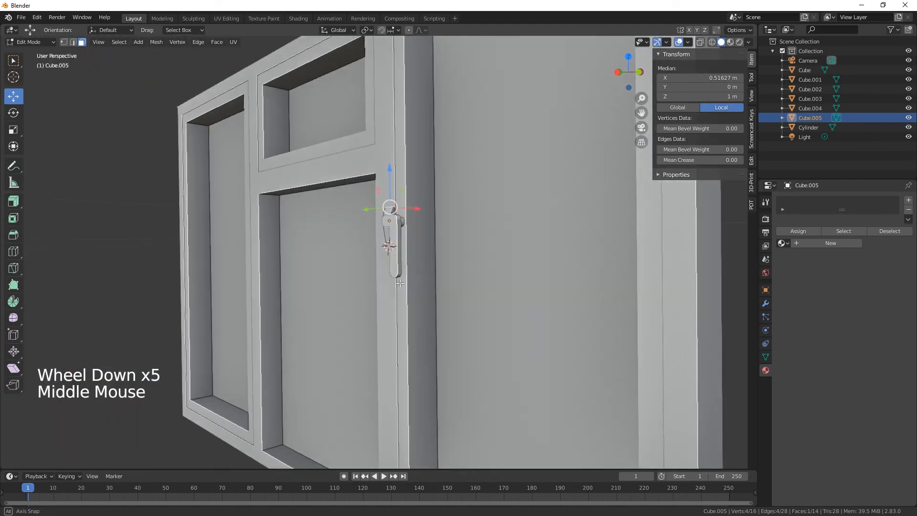
{"action": "scroll", "coordinate": [476, 296], "scroll_direction": "up", "scroll_amount": 1}
{"action": "scroll", "coordinate": [476, 296], "scroll_direction": "down", "scroll_amount": 1}
{"action": "scroll", "coordinate": [473, 300], "scroll_direction": "up", "scroll_amount": 1}
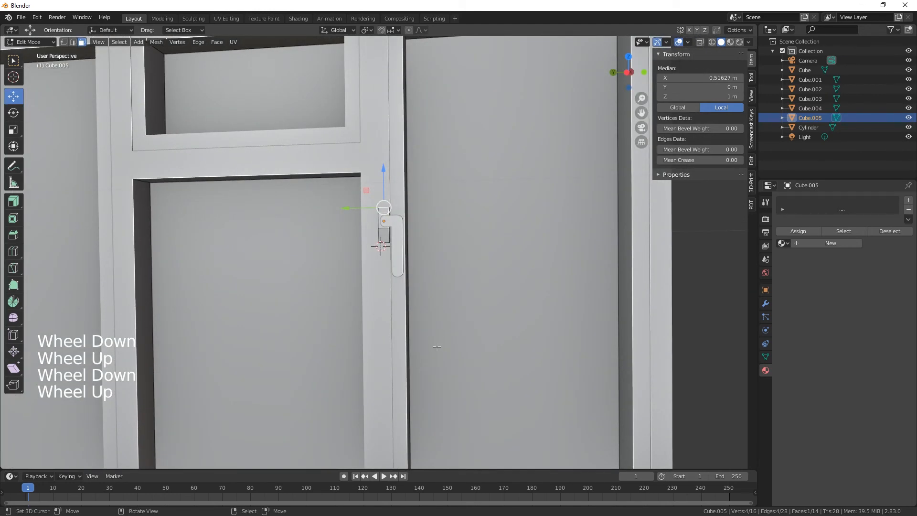
{"action": "scroll", "coordinate": [437, 346], "scroll_direction": "up", "scroll_amount": 1}
{"action": "middle_click_drag", "start_coordinate": [437, 346], "coordinate": [413, 358]}
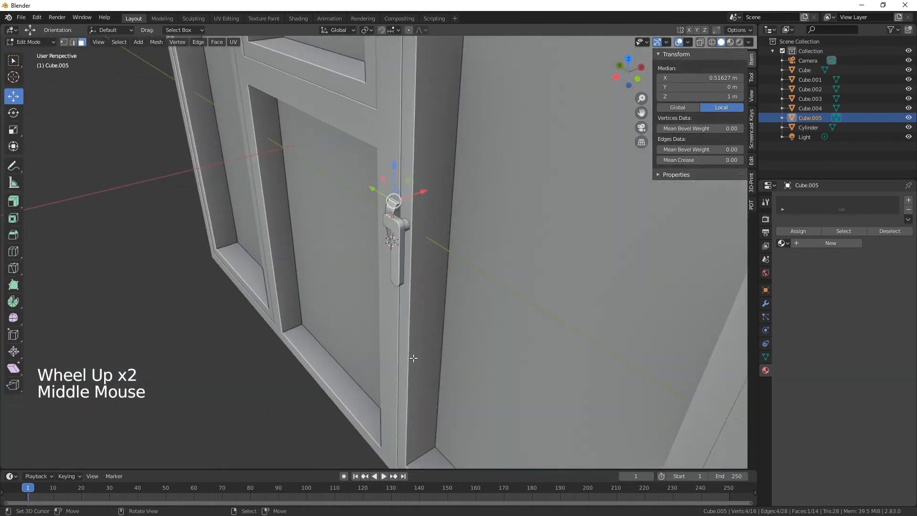
- Leave mesh editing, select the handle, spindle cylinder and mounting block together, and raise them about 0.23 m along Z
{"action": "right_click", "coordinate": [407, 223]}
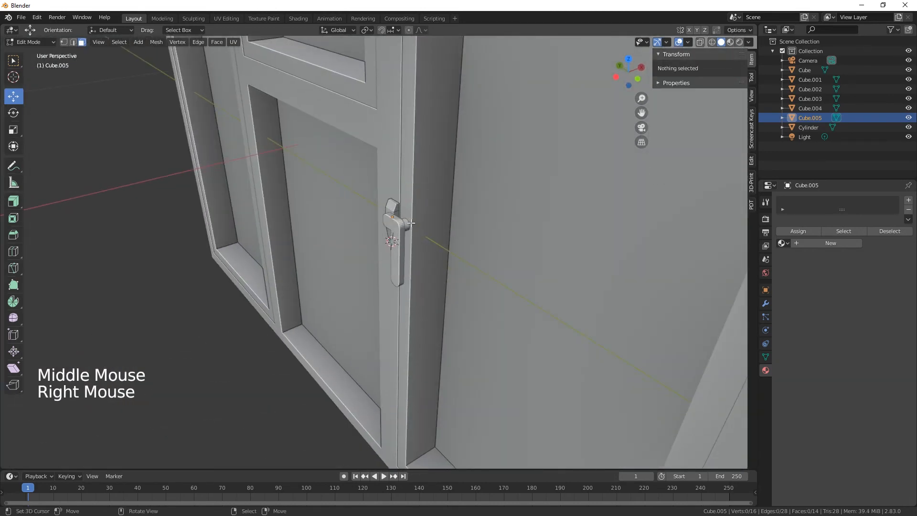
{"action": "key", "text": "Tab"}
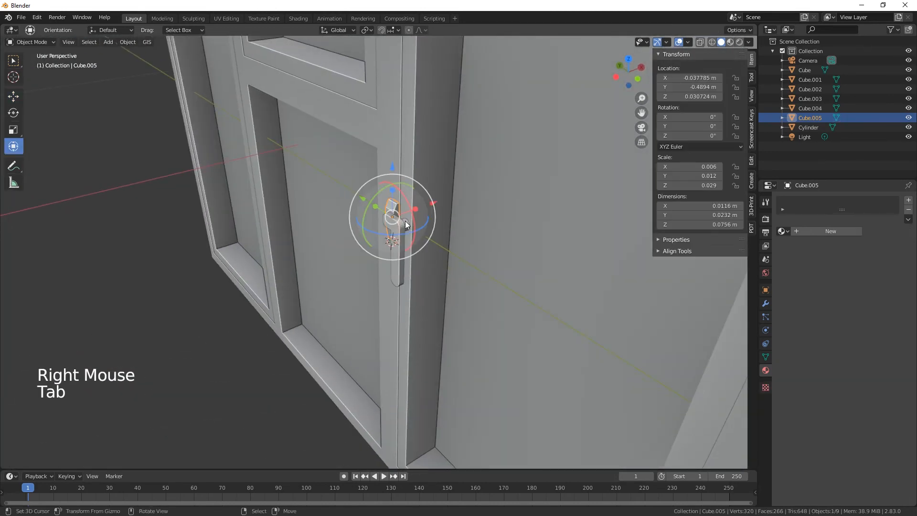
{"action": "right_click", "coordinate": [408, 228]}
{"action": "right_click", "coordinate": [407, 227], "text": "shift"}
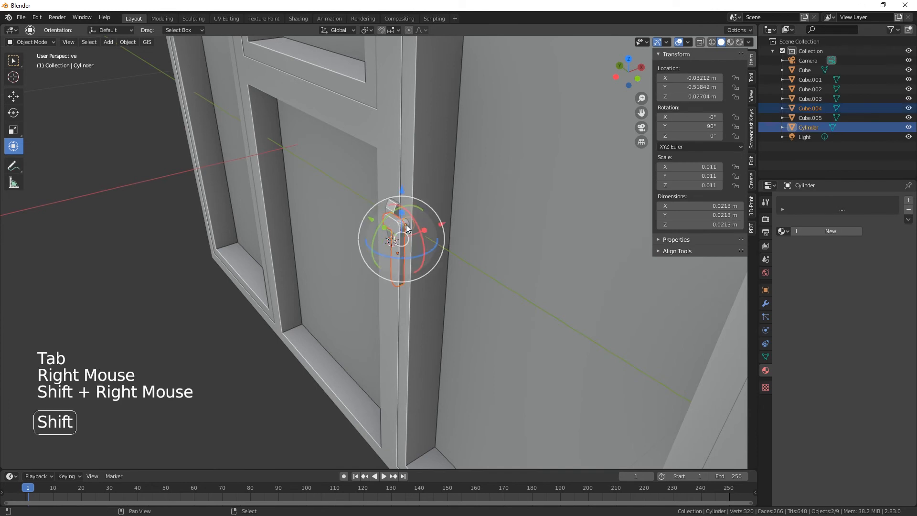
{"action": "right_click", "coordinate": [405, 224], "text": "shift"}
{"action": "middle_click_drag", "start_coordinate": [448, 279], "coordinate": [493, 259]}
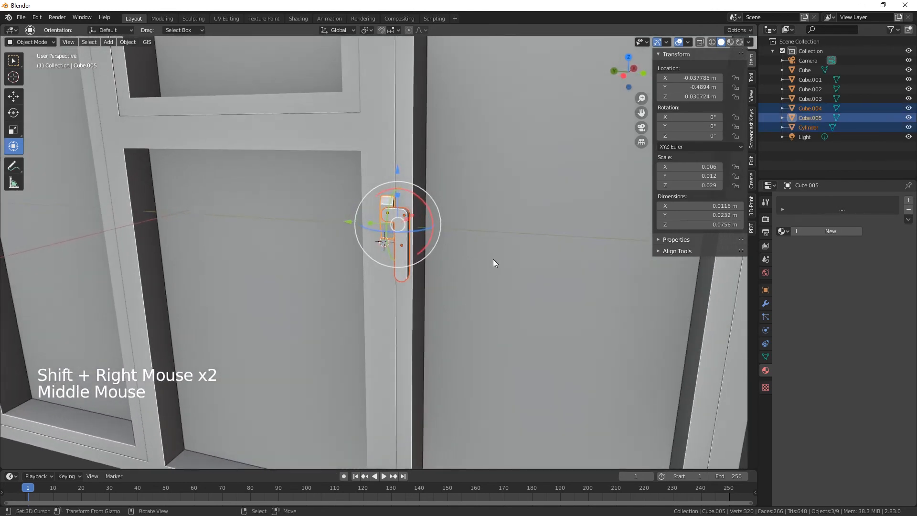
{"action": "scroll", "coordinate": [493, 258], "scroll_direction": "up", "scroll_amount": 1}
{"action": "scroll", "coordinate": [468, 136], "scroll_direction": "down", "scroll_amount": 5}
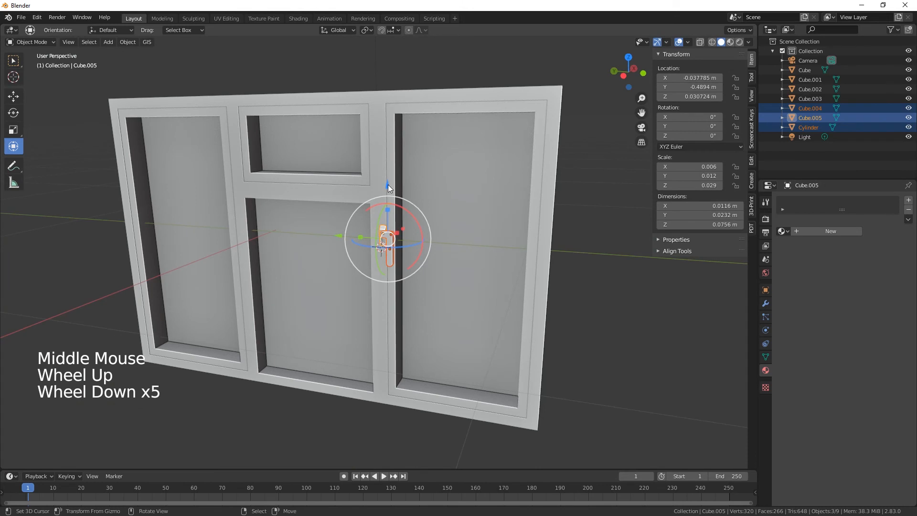
{"action": "left_click_drag", "start_coordinate": [387, 184], "coordinate": [387, 123]}
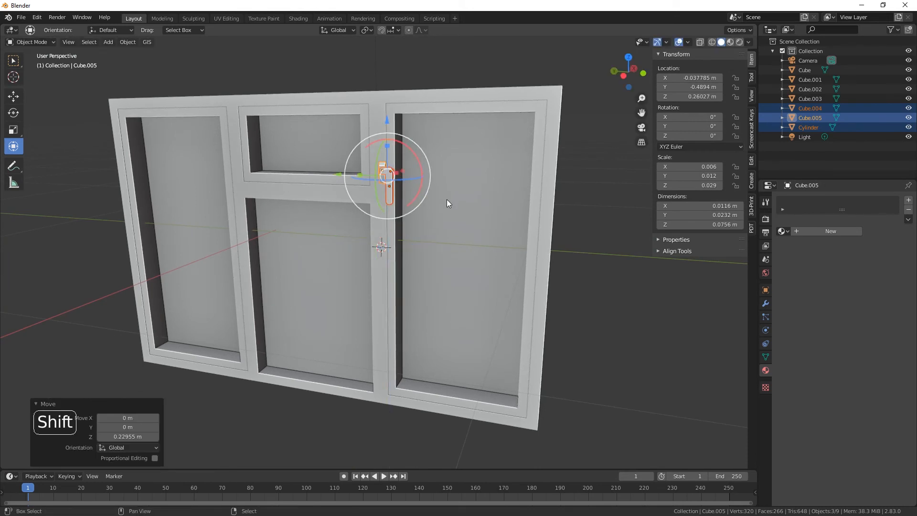
- Duplicate the three handle parts and place the copy about 0.539 m lower along Z on the same frame post
{"action": "key", "text": "shift+d"}
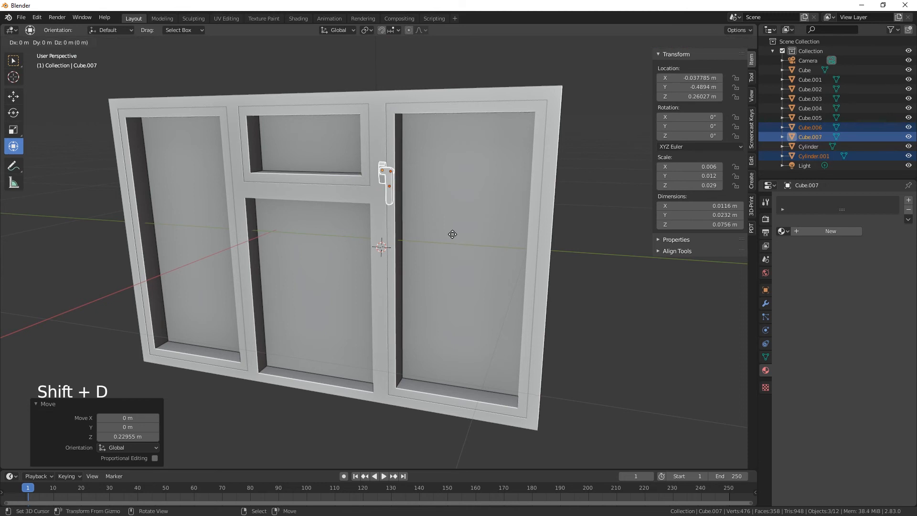
{"action": "key", "text": "z"}
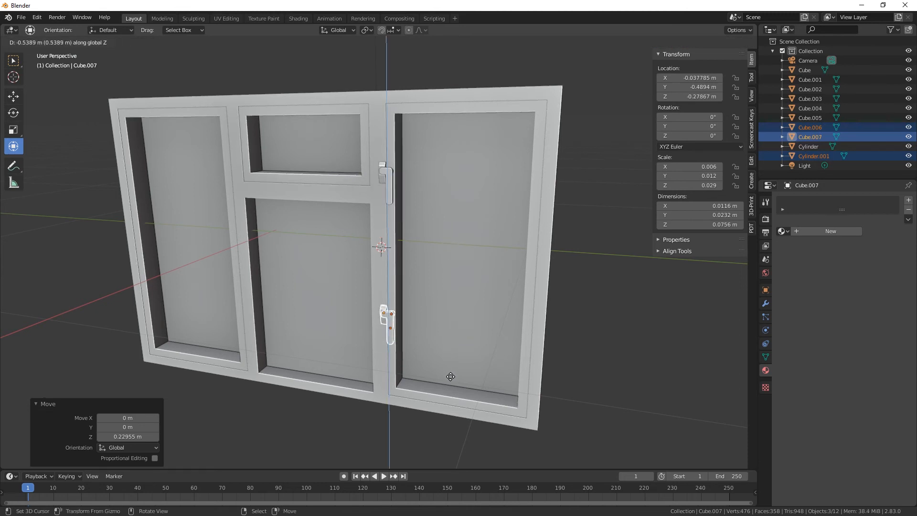
{"action": "left_click", "coordinate": [450, 376]}
{"action": "middle_click_drag", "start_coordinate": [452, 377], "coordinate": [492, 364]}
{"action": "middle_click_drag", "start_coordinate": [458, 285], "coordinate": [423, 290]}
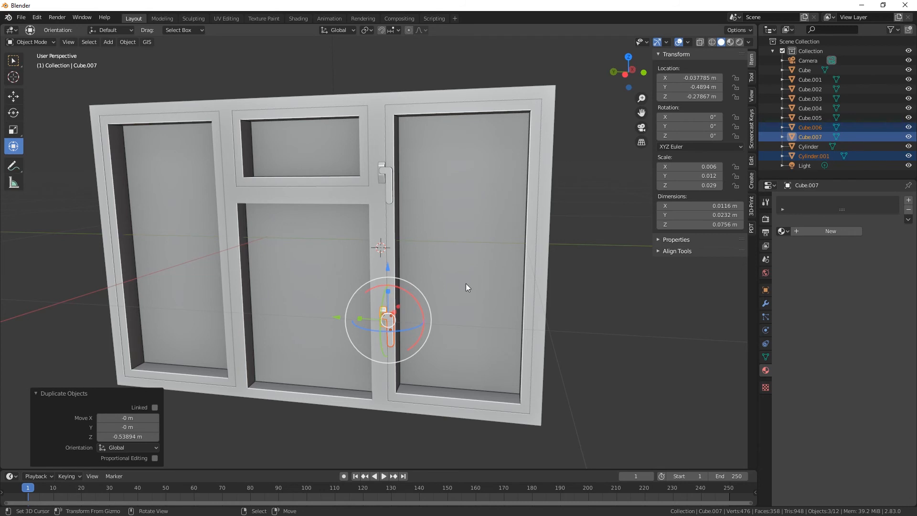
- Duplicate the lower handle parts again and move the copy below the upper middle pane, to about Y -0.136 m, Z 0.227 m
{"action": "key", "text": "shift"}
{"action": "key", "text": "shift+d"}
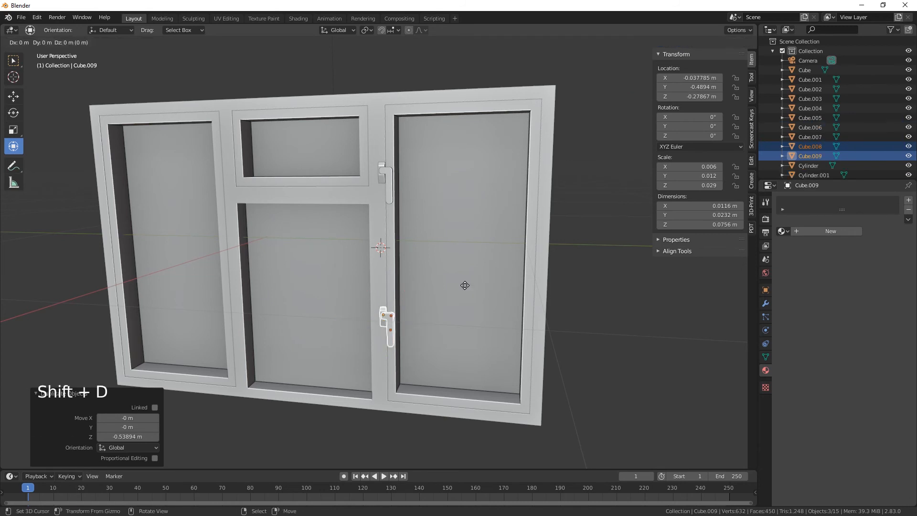
{"action": "left_click", "coordinate": [386, 282]}
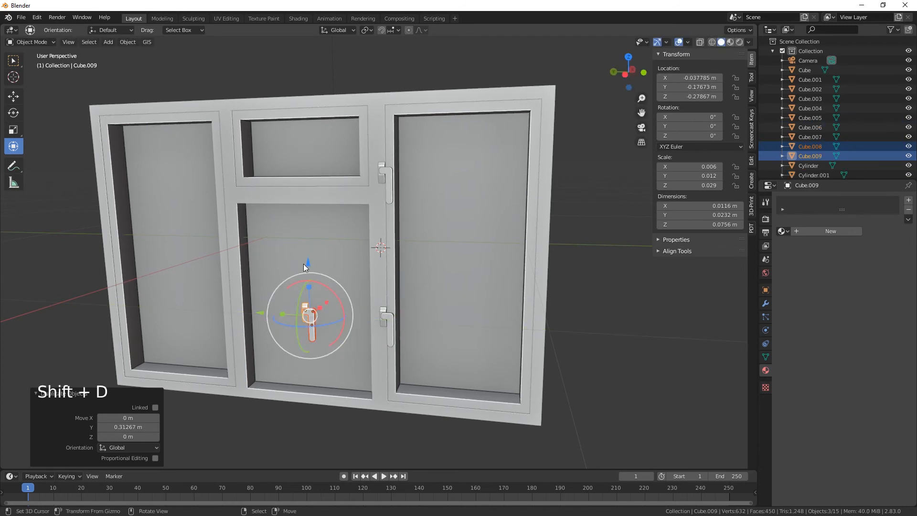
{"action": "left_click_drag", "start_coordinate": [305, 265], "coordinate": [321, 141]}
{"action": "middle_click_drag", "start_coordinate": [427, 242], "coordinate": [392, 219]}
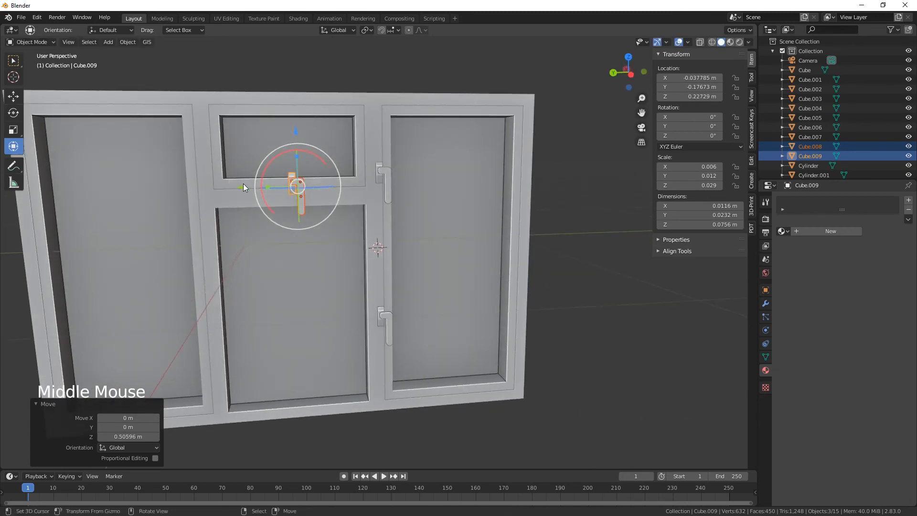
{"action": "left_click_drag", "start_coordinate": [243, 187], "coordinate": [231, 188]}
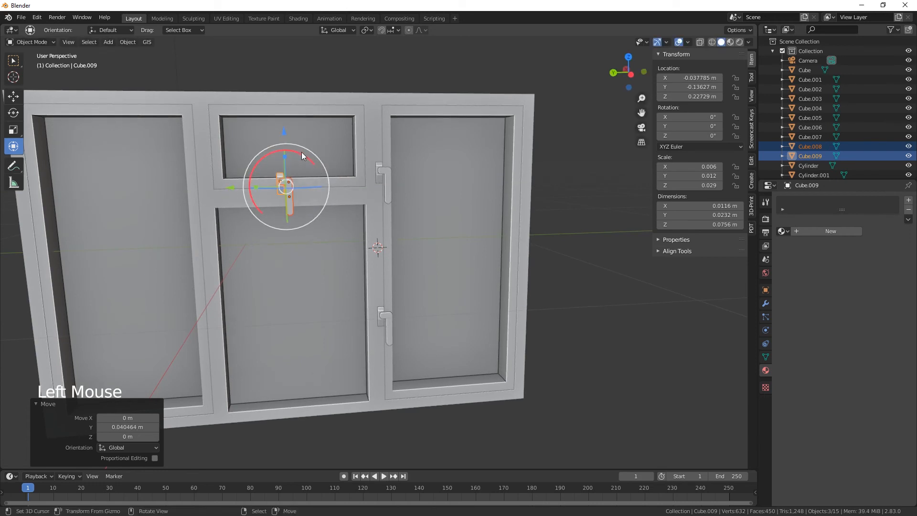
- Rotate the new handle copy about -90.3° around X and align its height on the upper middle pane's bottom rail, at about Z 0.190 m
{"action": "left_click_drag", "start_coordinate": [302, 151], "coordinate": [220, 158]}
{"action": "left_click_drag", "start_coordinate": [283, 136], "coordinate": [287, 126]}
{"action": "scroll", "coordinate": [331, 237], "scroll_direction": "down", "scroll_amount": 1}
{"action": "scroll", "coordinate": [330, 238], "scroll_direction": "up", "scroll_amount": 5}
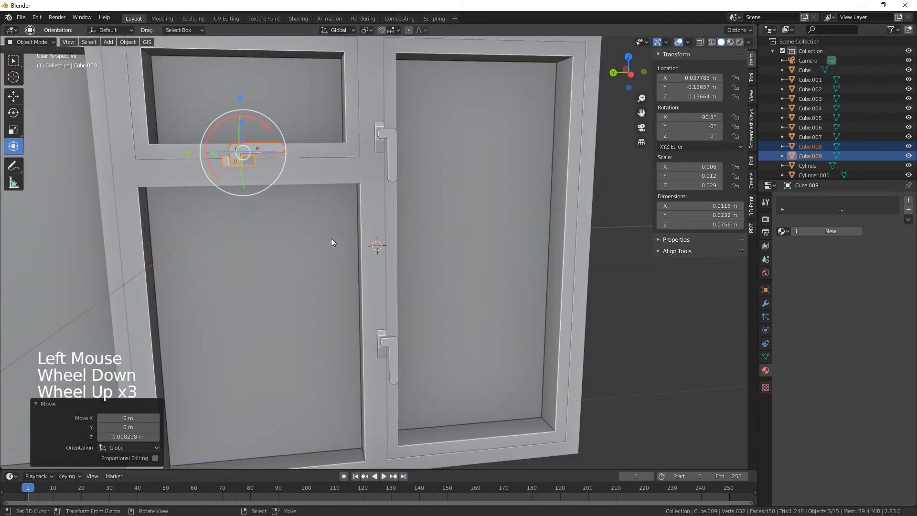
{"action": "middle_click_drag", "start_coordinate": [310, 213], "coordinate": [374, 239], "text": "shift"}
{"action": "key", "text": "KP_Decimal"}
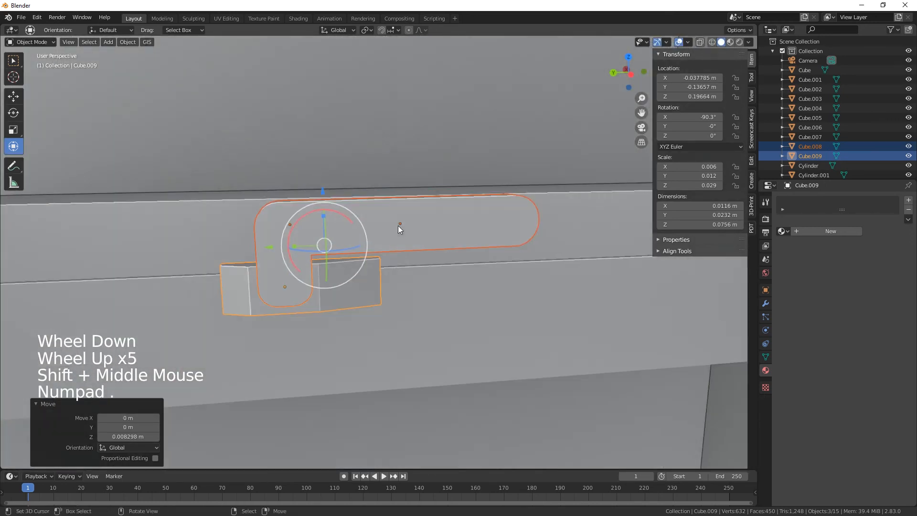
{"action": "scroll", "coordinate": [367, 362], "scroll_direction": "down", "scroll_amount": 2}
{"action": "left_click_drag", "start_coordinate": [339, 196], "coordinate": [337, 201]}
{"action": "middle_click_drag", "start_coordinate": [354, 236], "coordinate": [362, 307]}
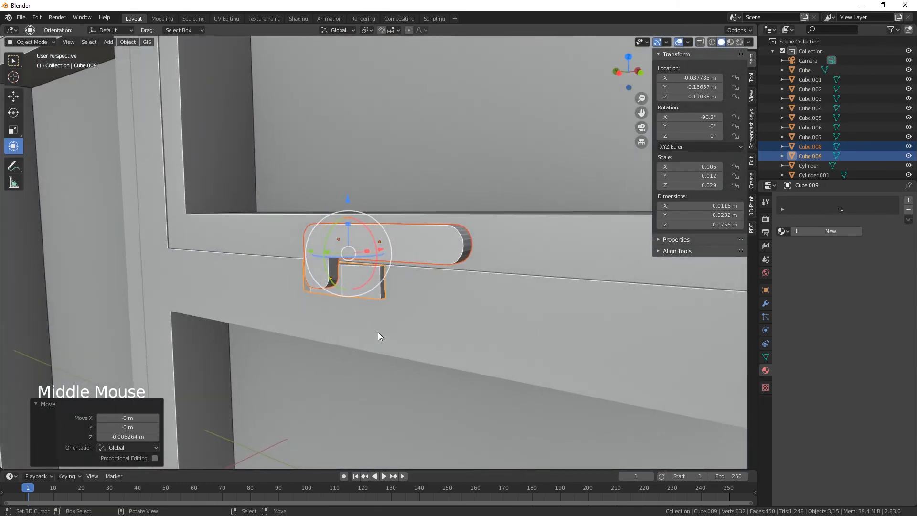
- Try to duplicate the upper and lower handle assemblies together with the right opening panel along Y
{"action": "scroll", "coordinate": [377, 331], "scroll_direction": "down", "scroll_amount": 5}
{"action": "scroll", "coordinate": [379, 331], "scroll_direction": "down", "scroll_amount": 2}
{"action": "scroll", "coordinate": [386, 339], "scroll_direction": "up", "scroll_amount": 1}
{"action": "scroll", "coordinate": [385, 339], "scroll_direction": "down", "scroll_amount": 1}
{"action": "scroll", "coordinate": [386, 339], "scroll_direction": "down", "scroll_amount": 1}
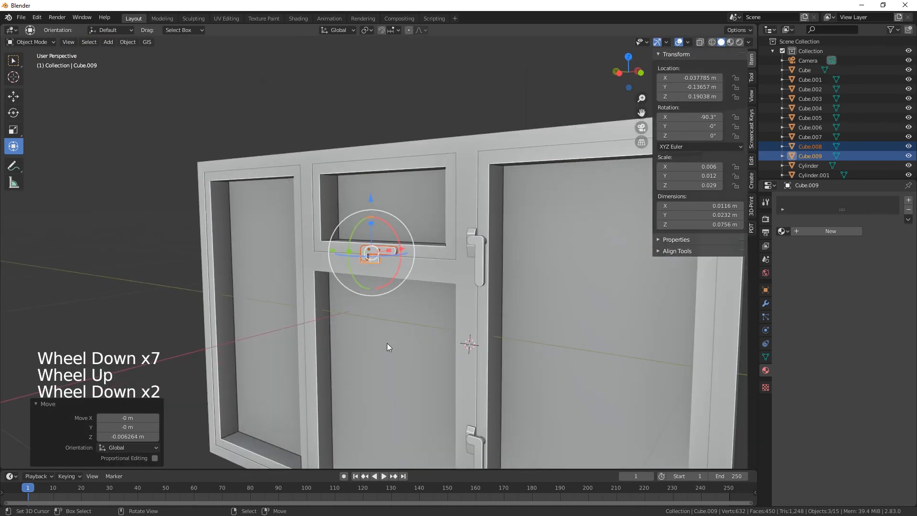
{"action": "middle_click_drag", "start_coordinate": [387, 343], "coordinate": [407, 298]}
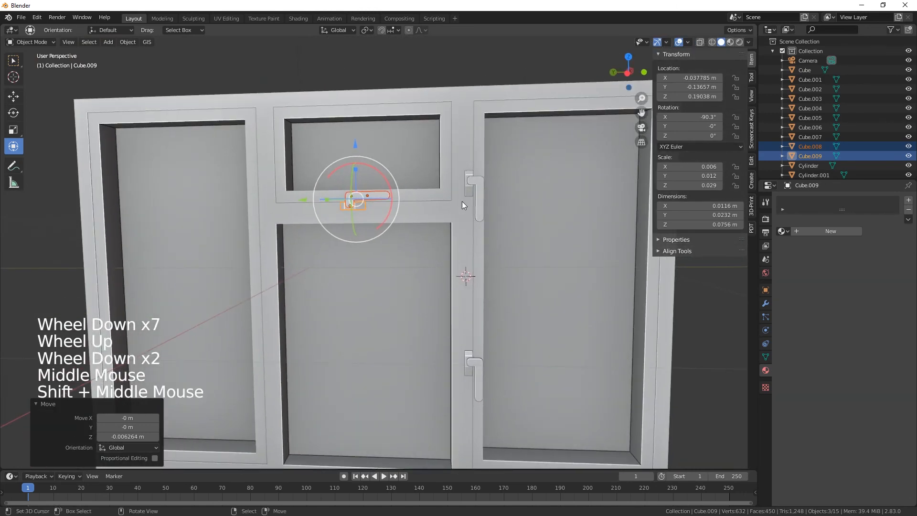
{"action": "middle_click_drag", "start_coordinate": [466, 259], "coordinate": [441, 208]}
{"action": "right_click", "coordinate": [440, 217]}
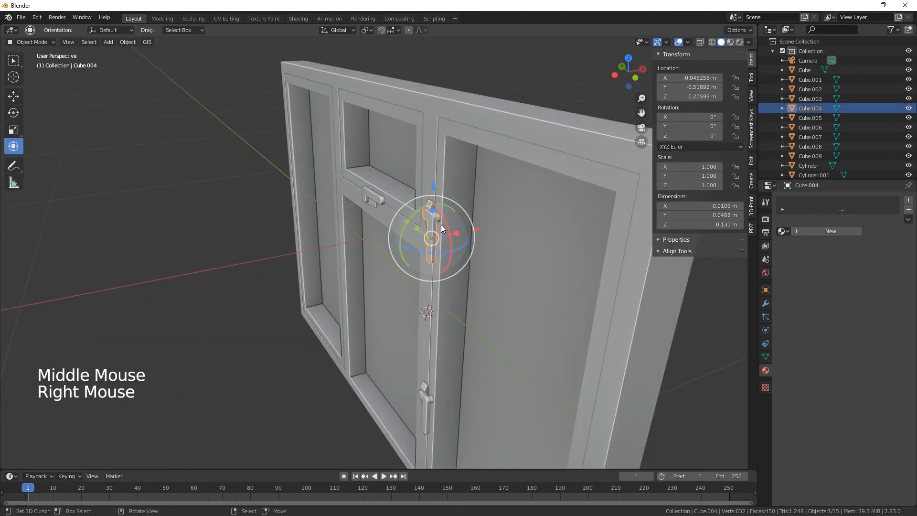
{"action": "right_click", "coordinate": [439, 219], "text": "shift"}
{"action": "right_click", "coordinate": [430, 211], "text": "shift"}
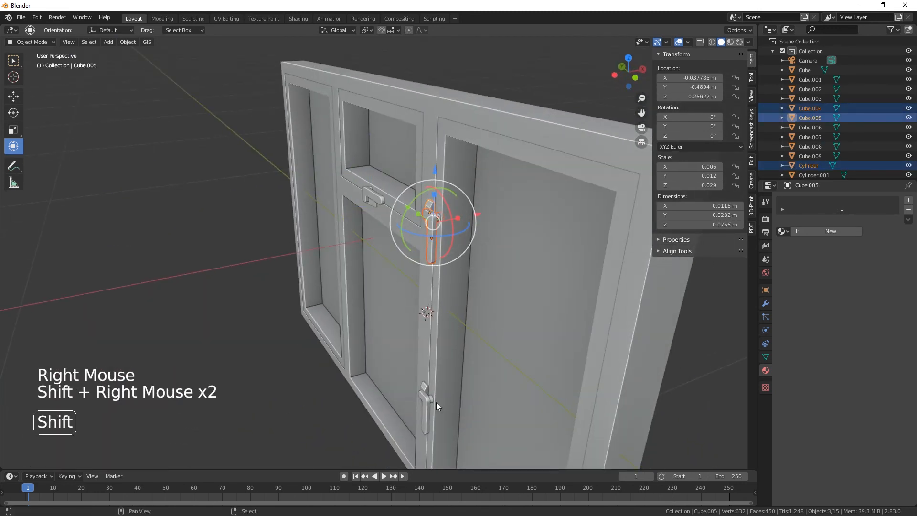
{"action": "right_click", "coordinate": [431, 396], "text": "shift"}
{"action": "right_click", "coordinate": [428, 394], "text": "shift"}
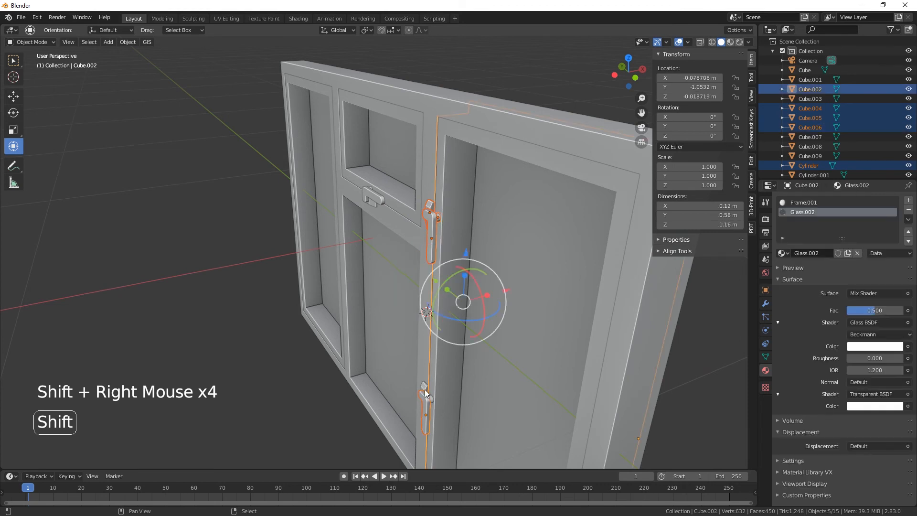
{"action": "right_click", "coordinate": [428, 394], "text": "shift"}
{"action": "right_click", "coordinate": [433, 395], "text": "shift"}
{"action": "right_click", "coordinate": [434, 398], "text": "shift"}
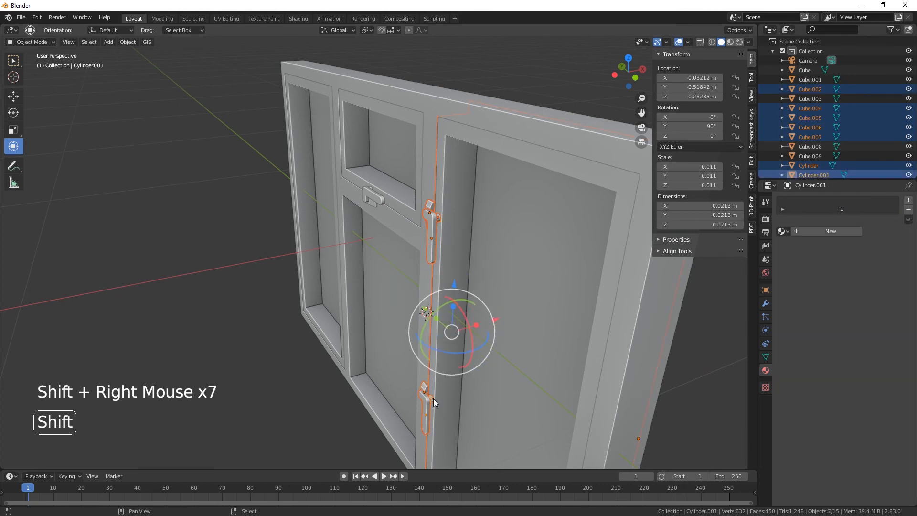
{"action": "right_click", "coordinate": [434, 368], "text": "shift"}
{"action": "middle_click_drag", "start_coordinate": [459, 387], "coordinate": [530, 376]}
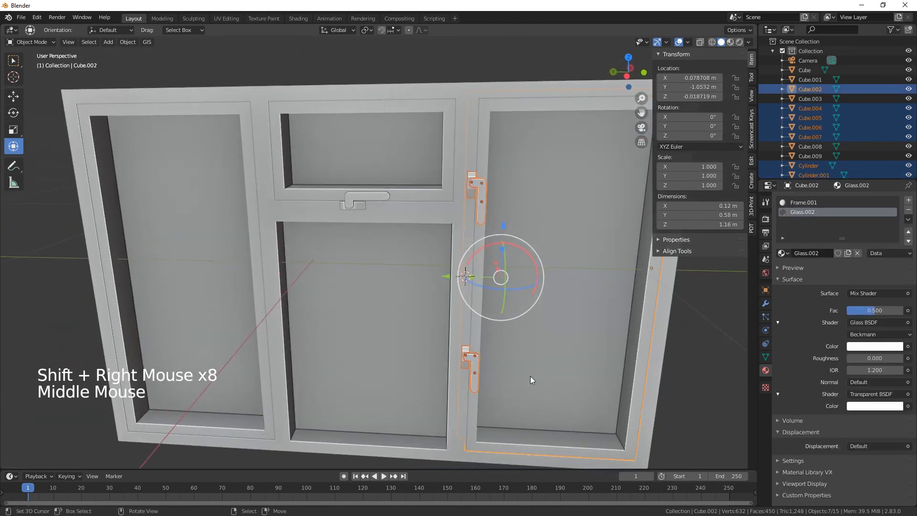
{"action": "key", "text": "shift"}
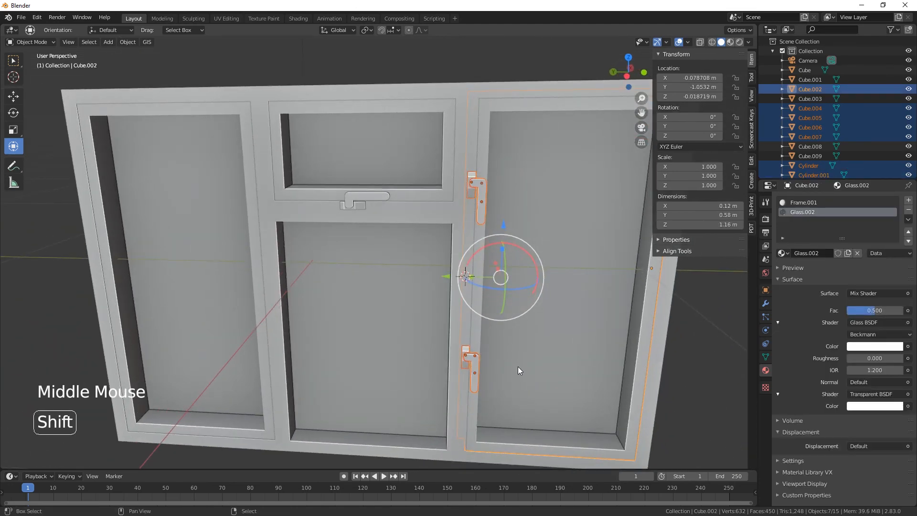
{"action": "key", "text": "shift+d"}
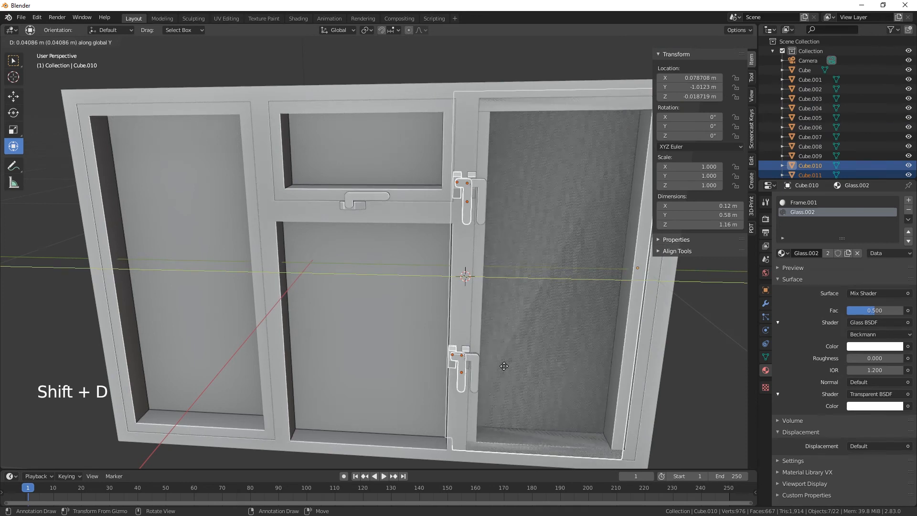
{"action": "key", "text": "ctrl+z"}
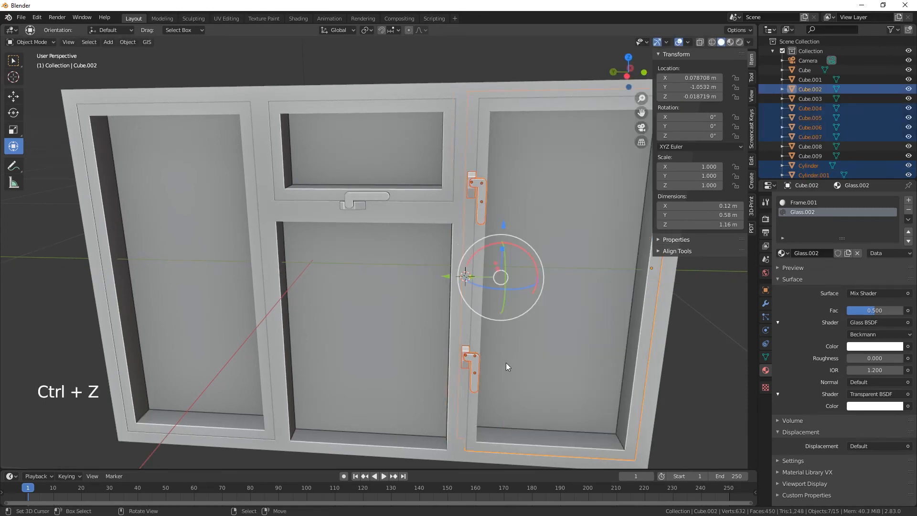
- Select only the parts of the two handle assemblies on the right post and duplicate them about 0.653 m along Y onto the left post
{"action": "middle_click_drag", "start_coordinate": [529, 373], "coordinate": [494, 343]}
{"action": "scroll", "coordinate": [463, 256], "scroll_direction": "up", "scroll_amount": 2}
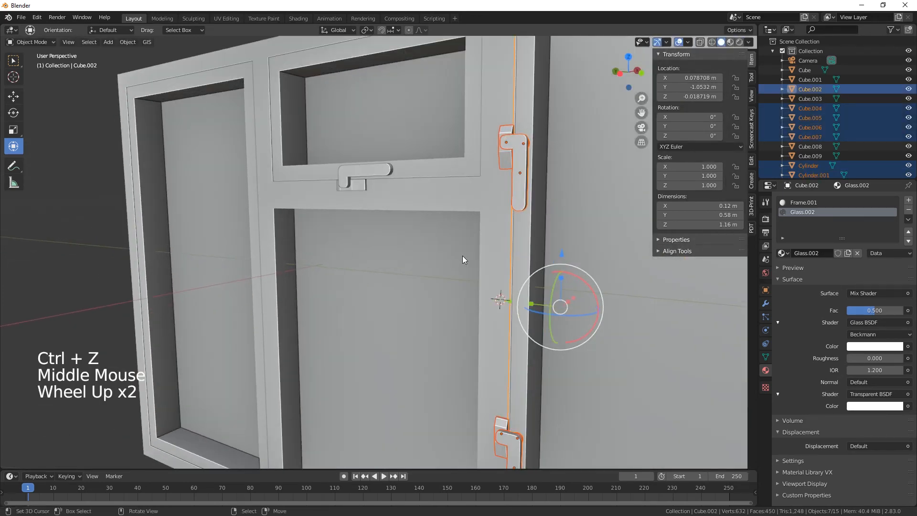
{"action": "middle_click_drag", "start_coordinate": [462, 256], "coordinate": [462, 237]}
{"action": "right_click", "coordinate": [473, 224]}
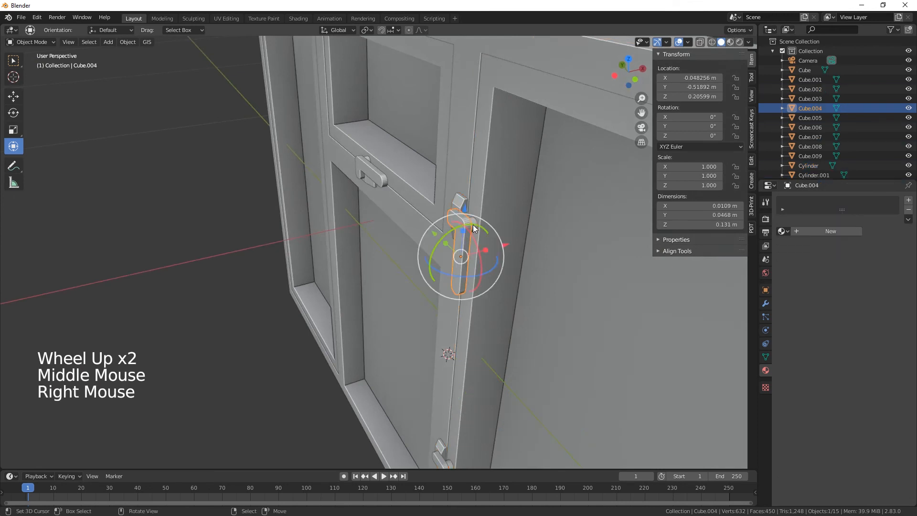
{"action": "right_click", "coordinate": [474, 226]}
{"action": "right_click", "coordinate": [468, 225], "text": "shift"}
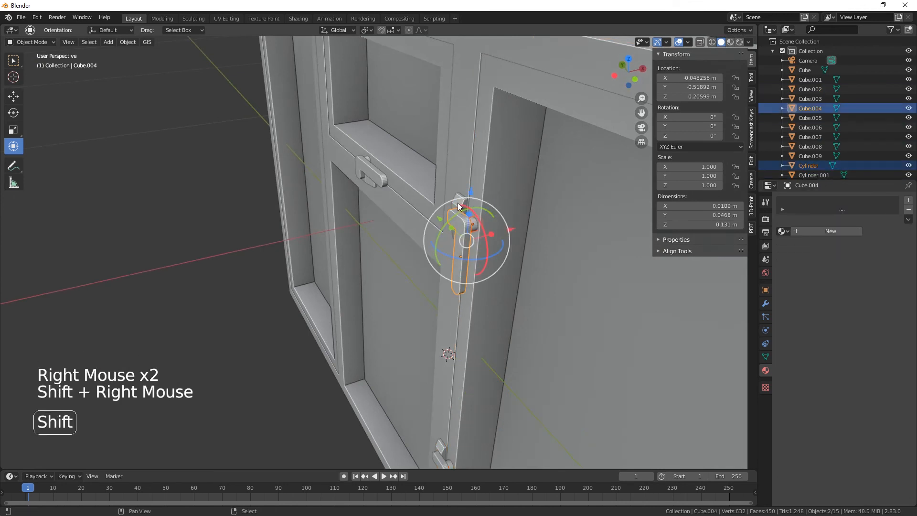
{"action": "right_click", "coordinate": [461, 206], "text": "shift"}
{"action": "middle_click_drag", "start_coordinate": [488, 327], "coordinate": [542, 403]}
{"action": "right_click", "coordinate": [472, 351], "text": "shift"}
{"action": "right_click", "coordinate": [465, 344], "text": "shift"}
{"action": "right_click", "coordinate": [460, 332], "text": "shift"}
{"action": "scroll", "coordinate": [563, 403], "scroll_direction": "down", "scroll_amount": 3}
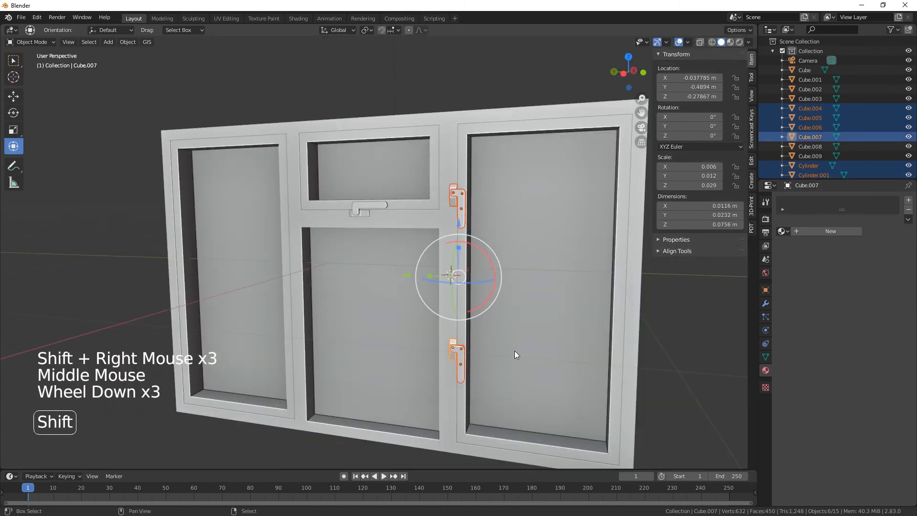
{"action": "key", "text": "shift+d"}
{"action": "key", "text": "y"}
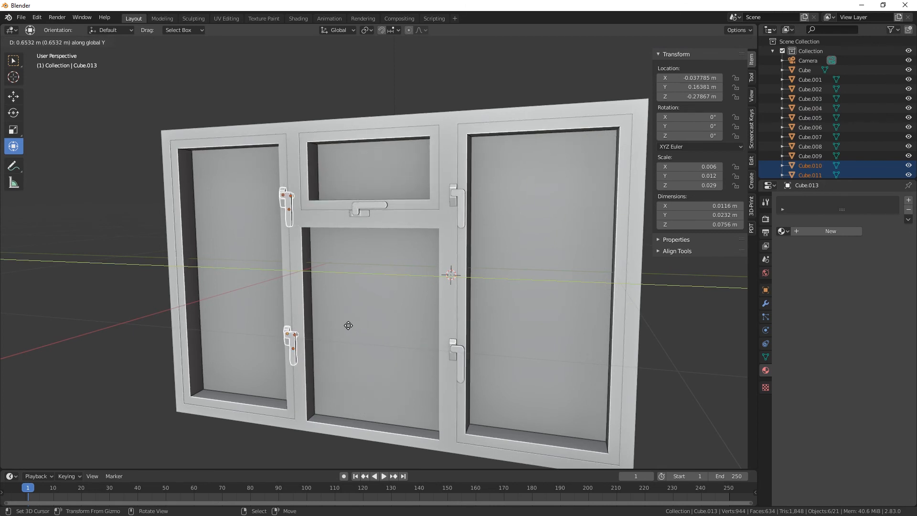
{"action": "left_click", "coordinate": [349, 327]}
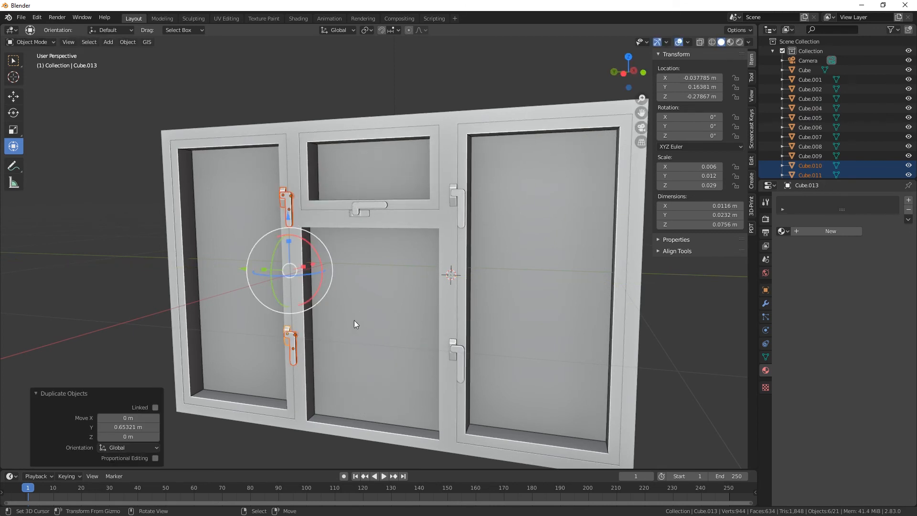
- Try to mirror the copied handle assemblies along global Z
{"action": "key", "text": "w"}
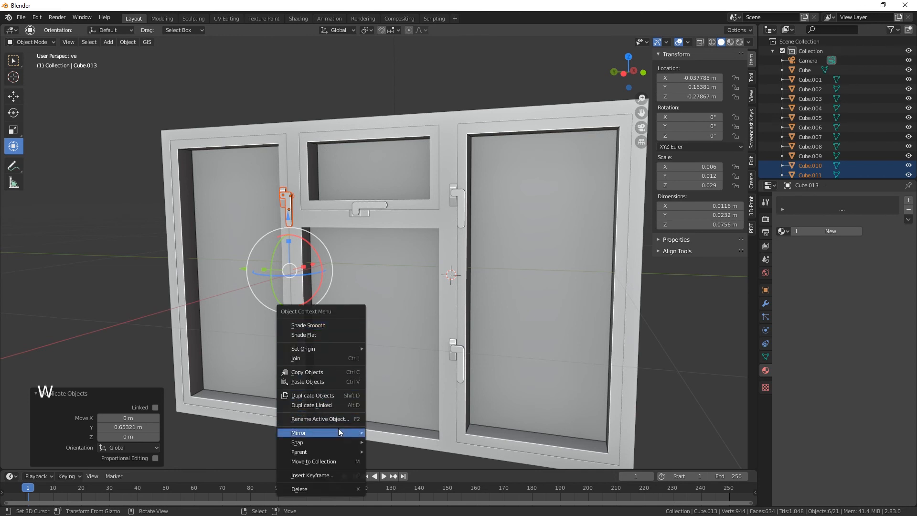
{"action": "mouse_move", "coordinate": [338, 428]}
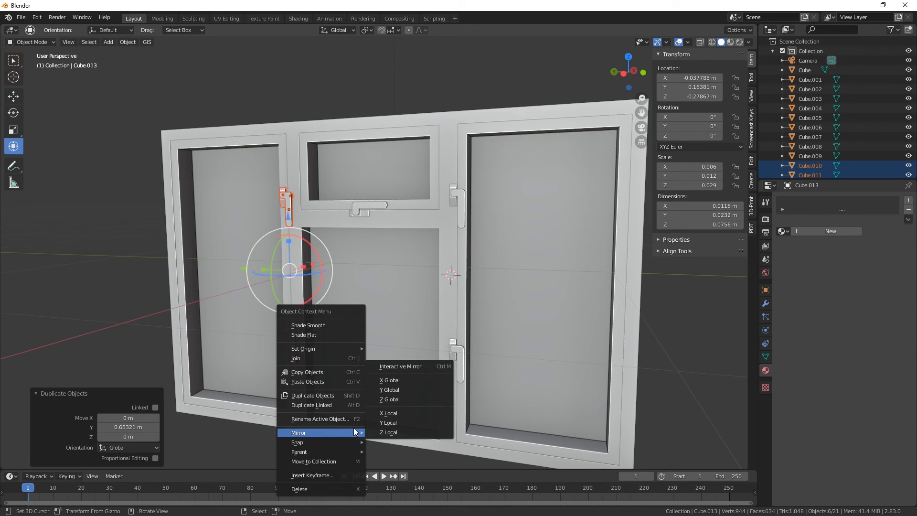
{"action": "left_click", "coordinate": [391, 400]}
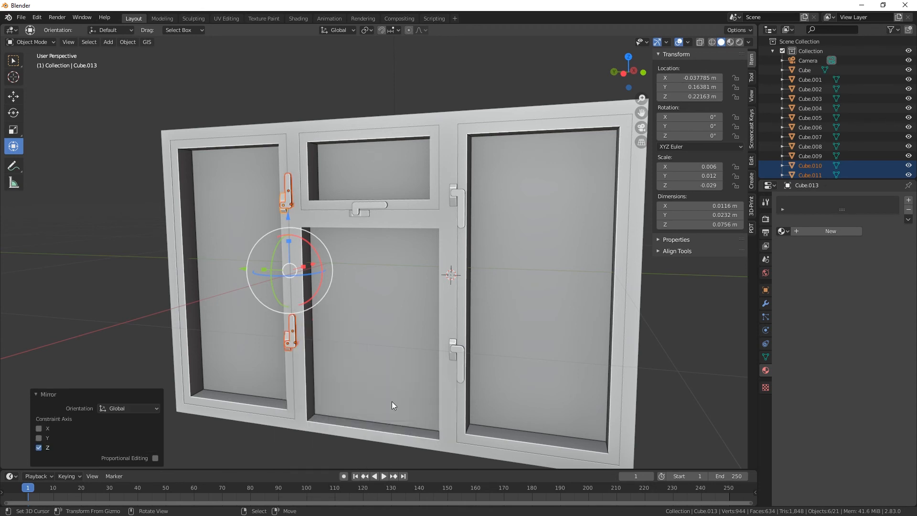
{"action": "key", "text": "ctrl+z"}
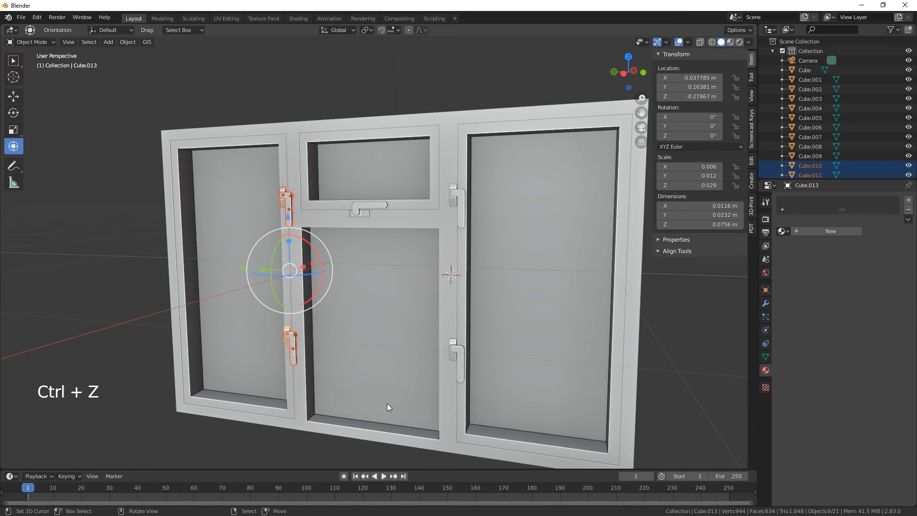
- Mirror the copied handle assemblies along global Y, shift them about 0.0054 m along Y on the left post, and deselect them
{"action": "key", "text": "w"}
{"action": "mouse_move", "coordinate": [387, 403]}
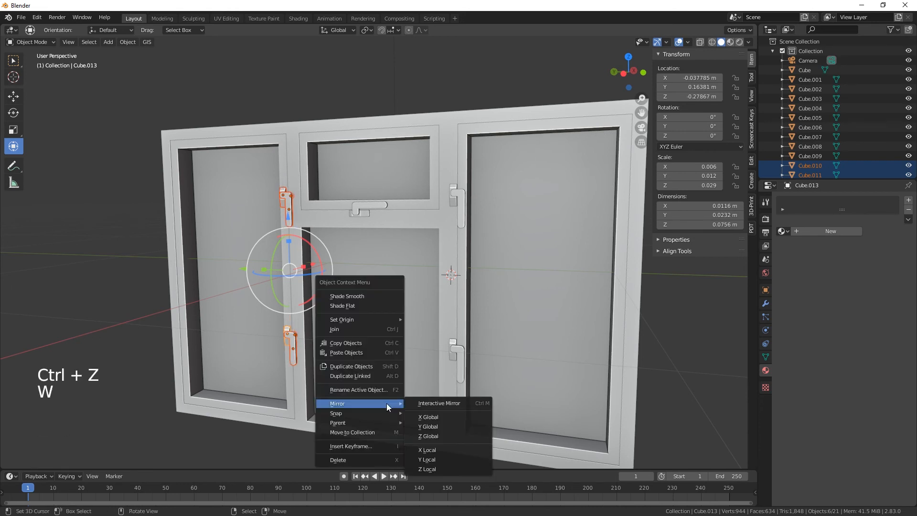
{"action": "left_click", "coordinate": [432, 428]}
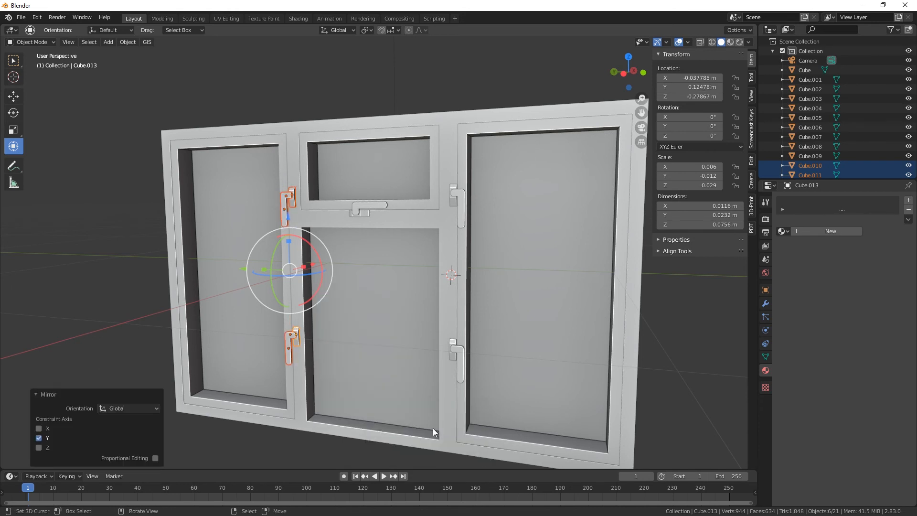
{"action": "scroll", "coordinate": [343, 372], "scroll_direction": "up", "scroll_amount": 3}
{"action": "middle_click_drag", "start_coordinate": [342, 370], "coordinate": [444, 363], "text": "shift"}
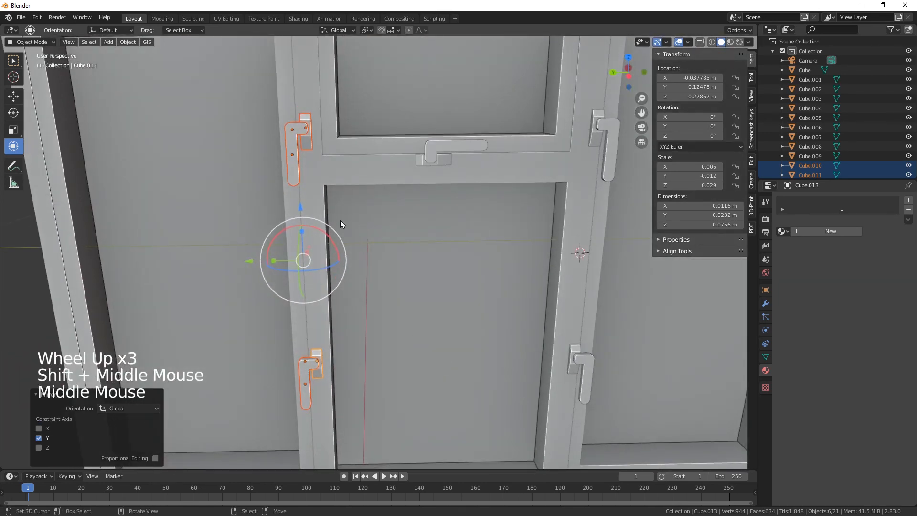
{"action": "left_click_drag", "start_coordinate": [251, 260], "coordinate": [247, 262]}
{"action": "scroll", "coordinate": [482, 340], "scroll_direction": "down", "scroll_amount": 4}
{"action": "middle_click_drag", "start_coordinate": [475, 327], "coordinate": [458, 311]}
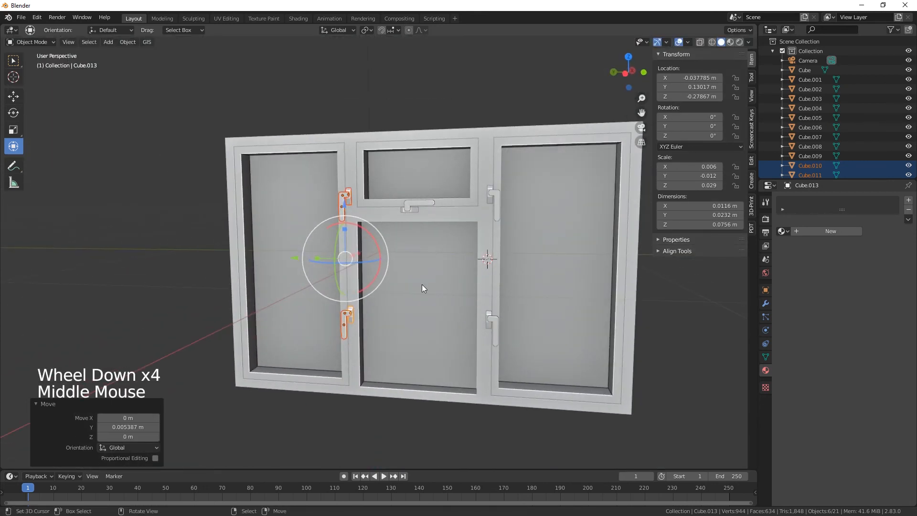
{"action": "middle_click_drag", "start_coordinate": [417, 284], "coordinate": [353, 265], "text": "shift"}
{"action": "right_click", "coordinate": [616, 326]}
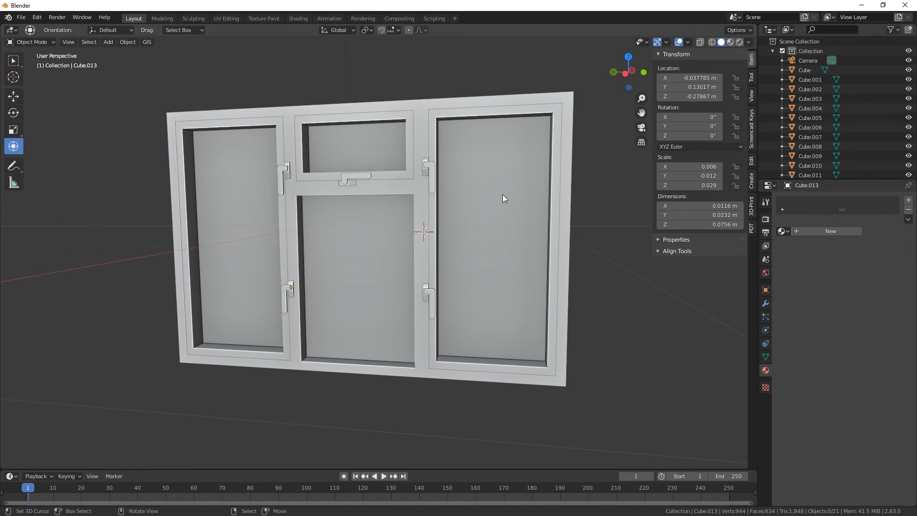
{"action": "middle_click_drag", "start_coordinate": [496, 176], "coordinate": [454, 174]}
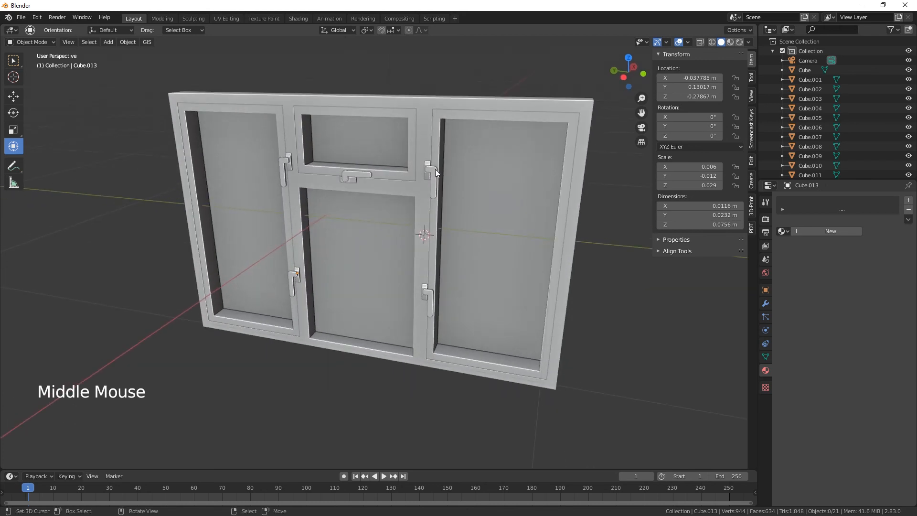
{"action": "right_click", "coordinate": [434, 170]}
{"action": "mouse_move", "coordinate": [458, 157]}
{"action": "left_mouse_down"}
{"action": "mouse_move", "coordinate": [434, 142]}
{"action": "mouse_move", "coordinate": [451, 160]}
{"action": "left_mouse_up"}
{"action": "key", "text": "ctrl+z"}
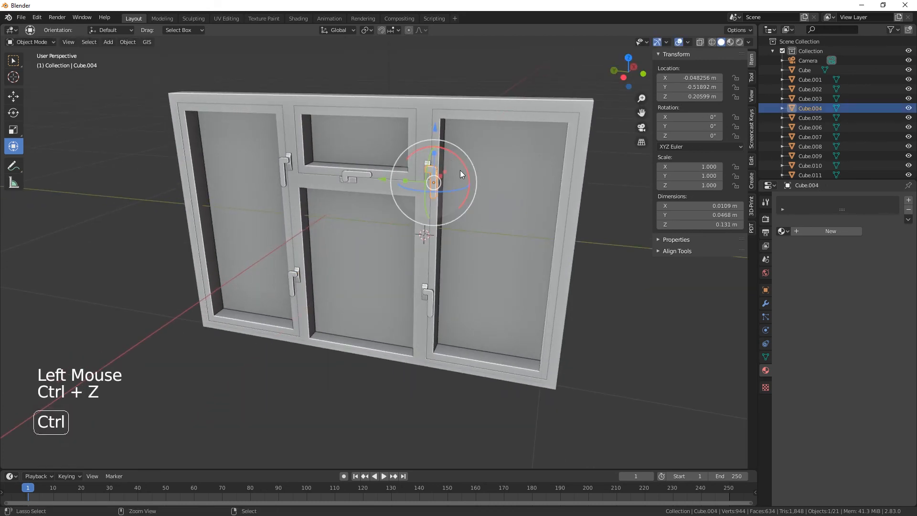
- Select the right opening panel, place the 3D cursor on the head of its upper handle, and set the panel's origin to the cursor
{"action": "scroll", "coordinate": [501, 217], "scroll_direction": "up", "scroll_amount": 4}
{"action": "middle_click_drag", "start_coordinate": [504, 216], "coordinate": [426, 181], "text": "shift"}
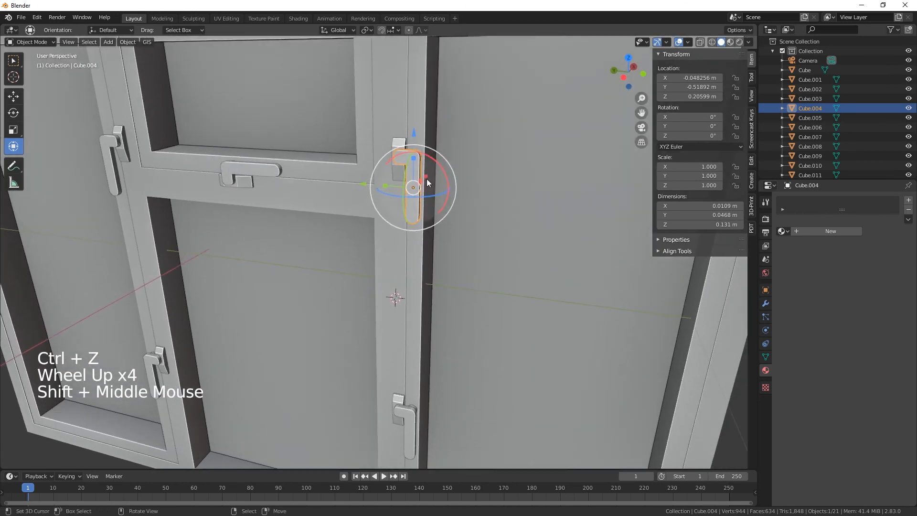
{"action": "right_click", "coordinate": [521, 194]}
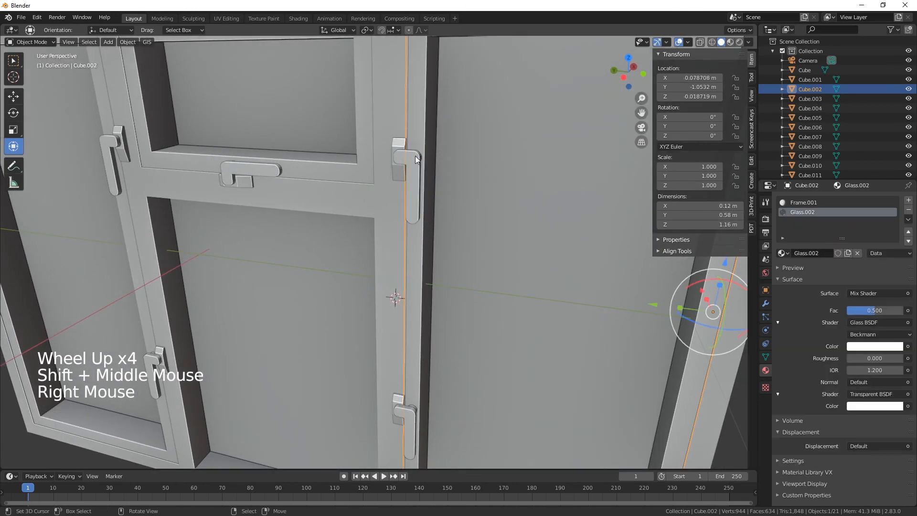
{"action": "left_click", "coordinate": [412, 156]}
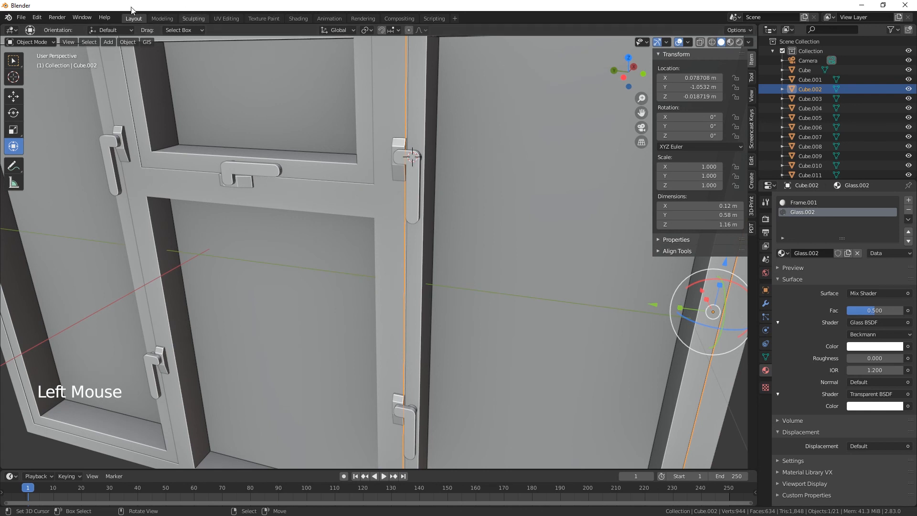
{"action": "left_click", "coordinate": [128, 42]}
{"action": "mouse_move", "coordinate": [150, 64]}
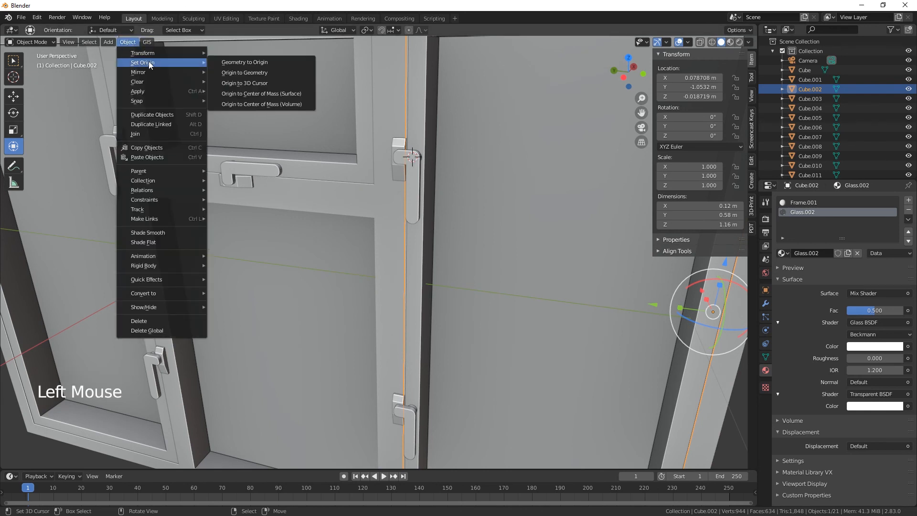
{"action": "left_click", "coordinate": [244, 83]}
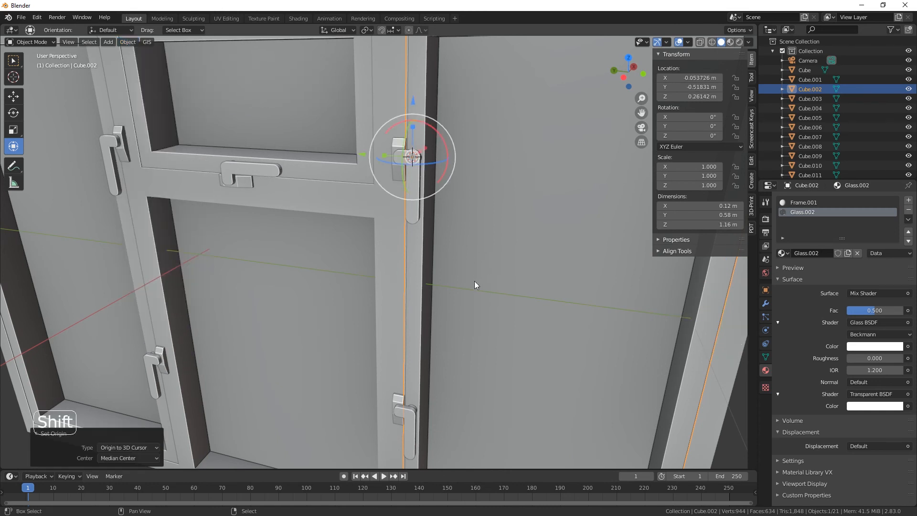
- Place the 3D cursor on the head of the right panel's lower handle and set that handle's origin to the cursor
{"action": "middle_click_drag", "start_coordinate": [474, 280], "coordinate": [420, 222], "text": "shift"}
{"action": "right_click", "coordinate": [414, 221]}
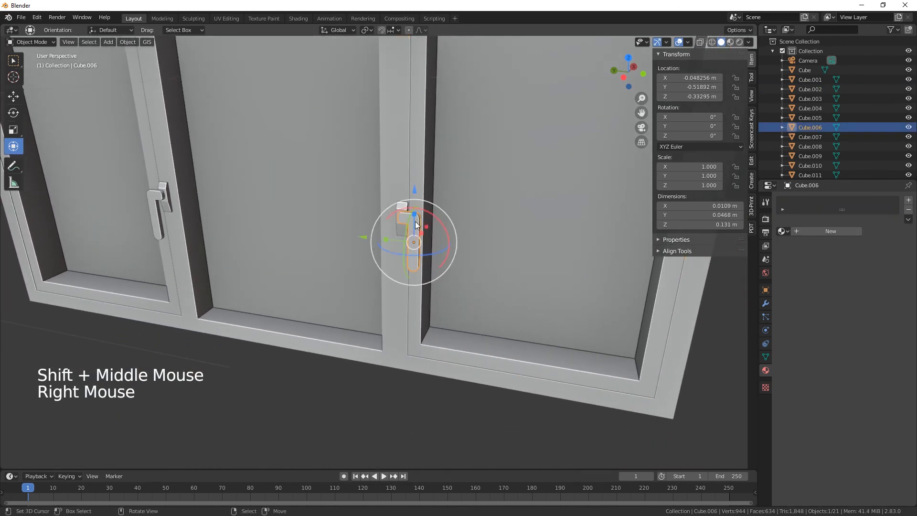
{"action": "left_click", "coordinate": [416, 221]}
{"action": "left_click", "coordinate": [512, 232]}
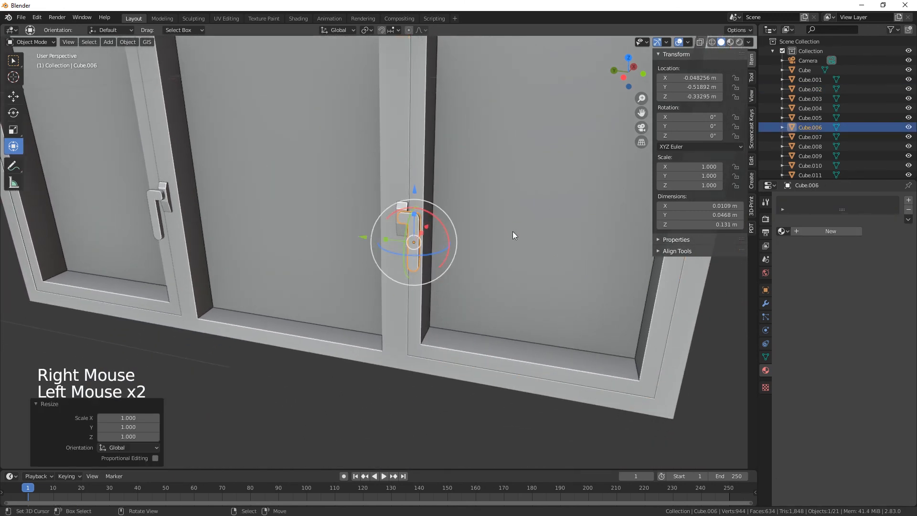
{"action": "right_click", "coordinate": [512, 231]}
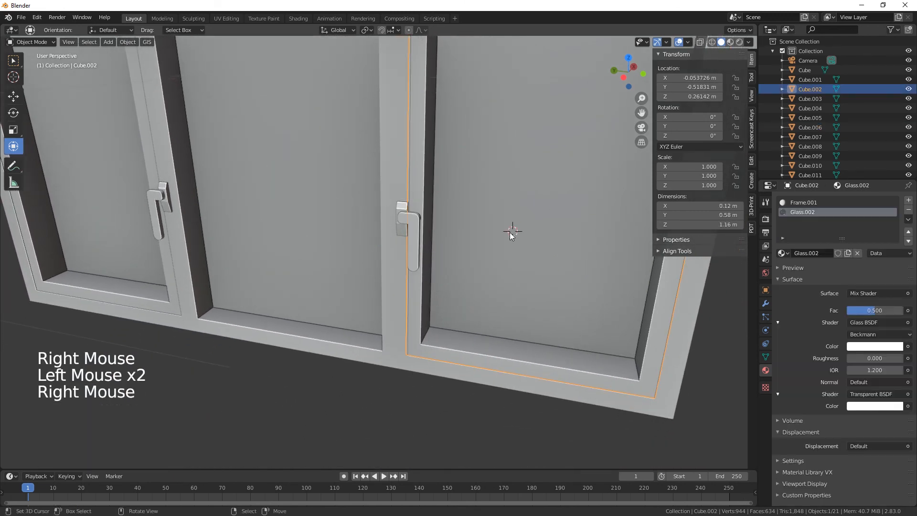
{"action": "left_click", "coordinate": [413, 219]}
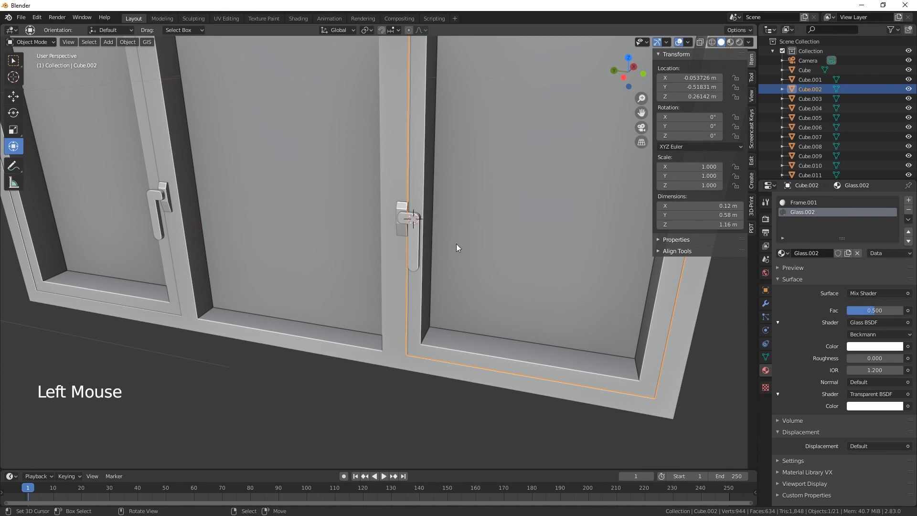
{"action": "middle_click_drag", "start_coordinate": [456, 243], "coordinate": [468, 230]}
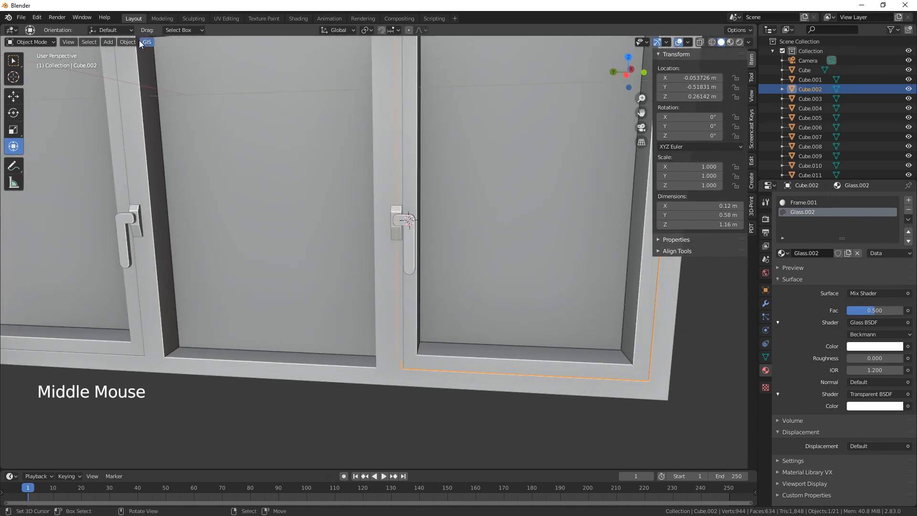
{"action": "right_click", "coordinate": [414, 257]}
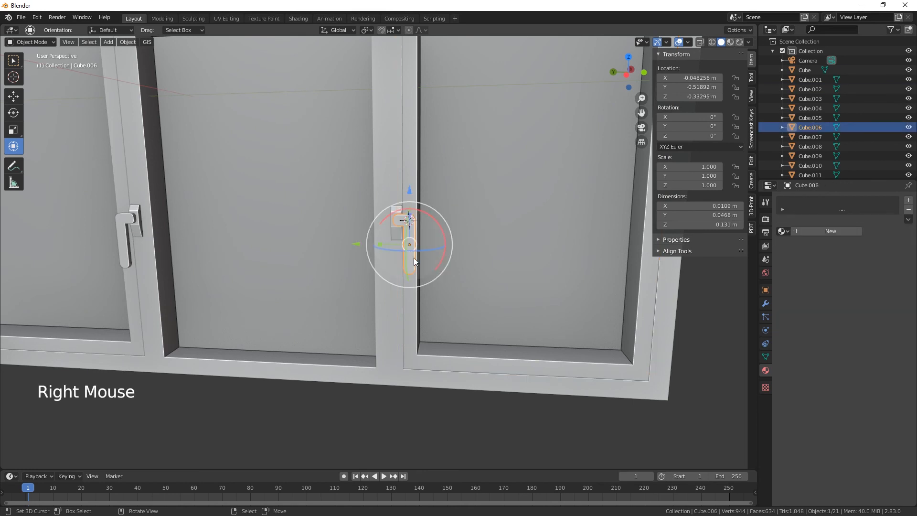
{"action": "left_click", "coordinate": [127, 41]}
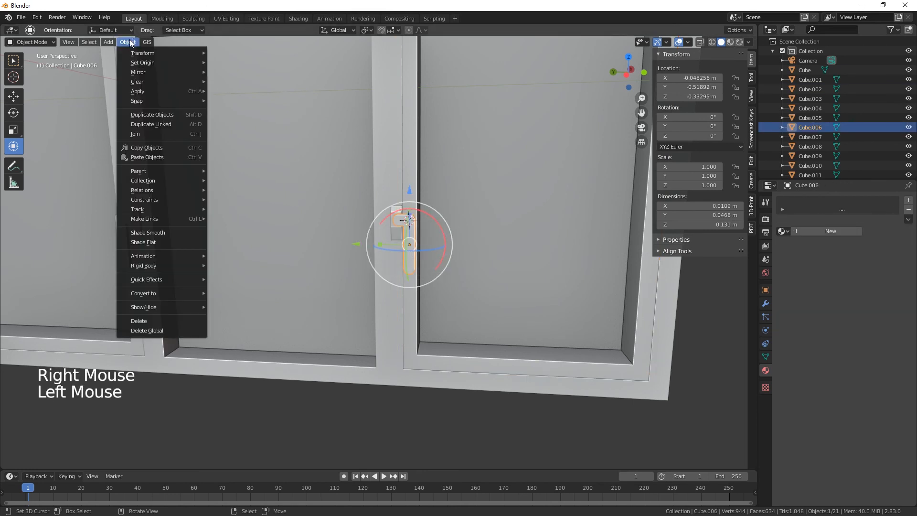
{"action": "mouse_move", "coordinate": [150, 64]}
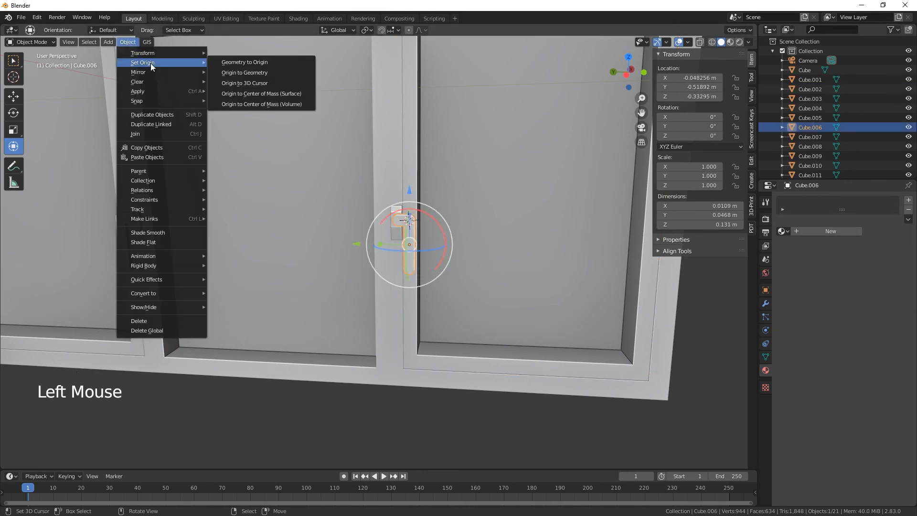
{"action": "left_click", "coordinate": [242, 82]}
- Rotate the right panel's lower handle -90.5° about the global X axis
{"action": "mouse_move", "coordinate": [519, 258]}
{"action": "middle_mouse_down"}
{"action": "mouse_move", "coordinate": [511, 275]}
{"action": "mouse_move", "coordinate": [511, 262]}
{"action": "middle_mouse_up"}
{"action": "scroll", "coordinate": [512, 262], "scroll_direction": "down", "scroll_amount": 1}
{"action": "scroll", "coordinate": [511, 263], "scroll_direction": "up", "scroll_amount": 1}
{"action": "scroll", "coordinate": [511, 262], "scroll_direction": "down", "scroll_amount": 1}
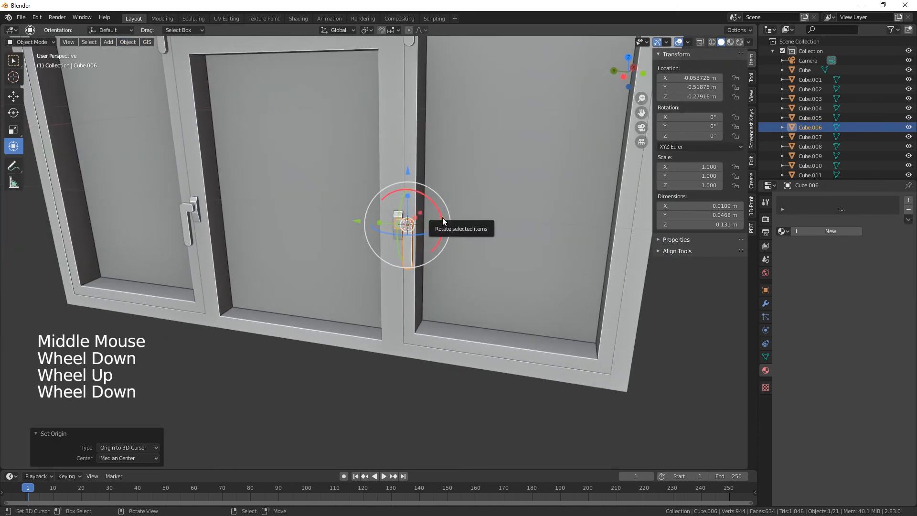
{"action": "left_click_drag", "start_coordinate": [443, 217], "coordinate": [397, 174]}
- Try to rotate the right panel's upper handle about the X axis, and undo the rotation
{"action": "middle_click_drag", "start_coordinate": [483, 191], "coordinate": [473, 284], "text": "shift"}
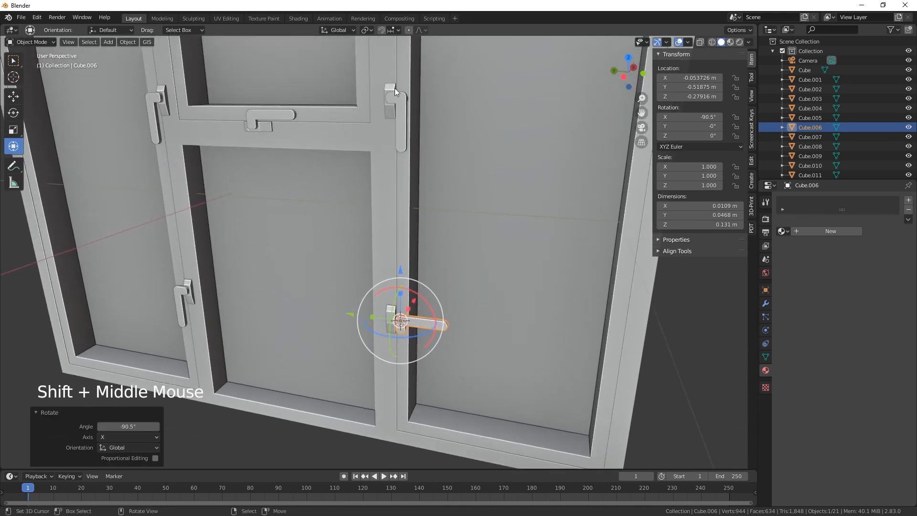
{"action": "right_click", "coordinate": [404, 99]}
{"action": "left_click_drag", "start_coordinate": [421, 93], "coordinate": [392, 91]}
{"action": "key", "text": "ctrl+z"}
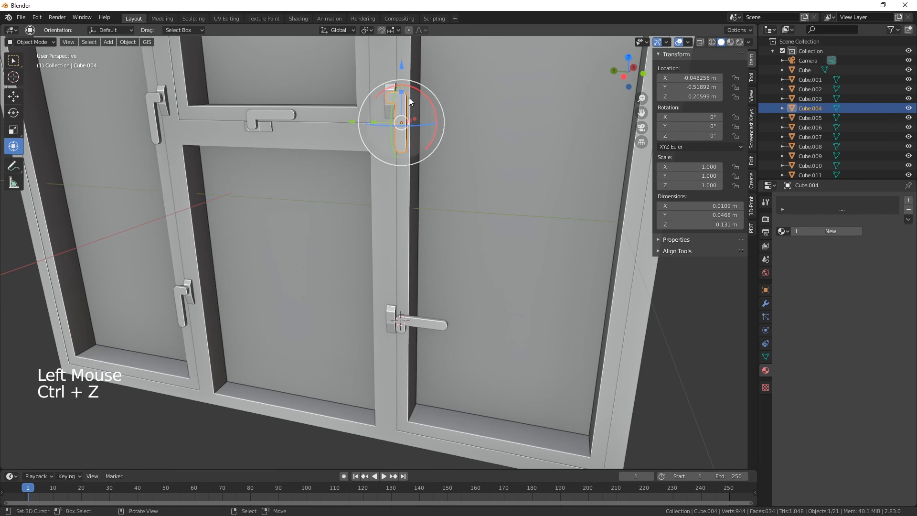
- Select the right opening panel and set its origin to its geometry
{"action": "right_click", "coordinate": [475, 123]}
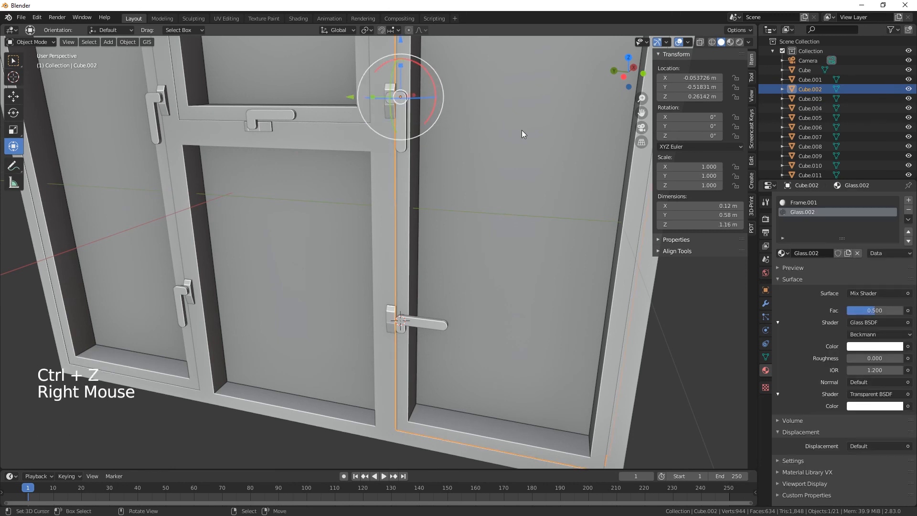
{"action": "left_click", "coordinate": [405, 120]}
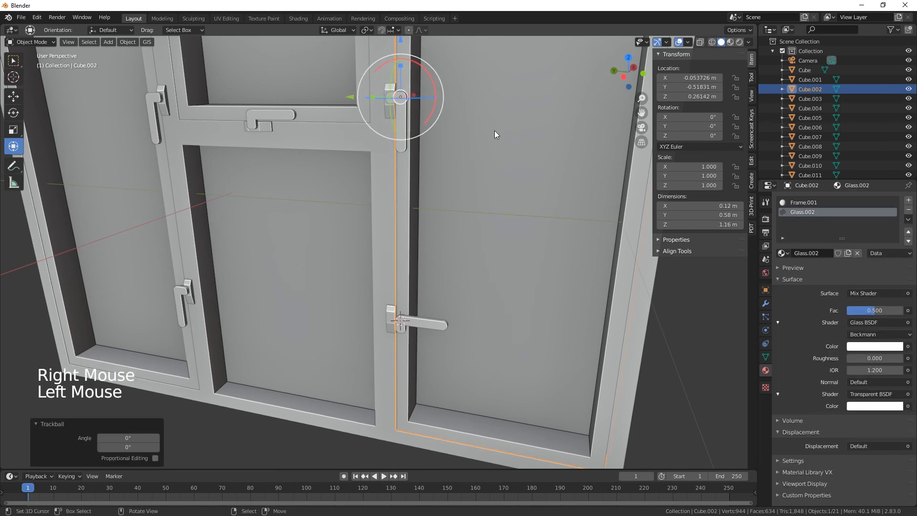
{"action": "middle_click_drag", "start_coordinate": [494, 143], "coordinate": [515, 178]}
{"action": "right_click", "coordinate": [515, 178]}
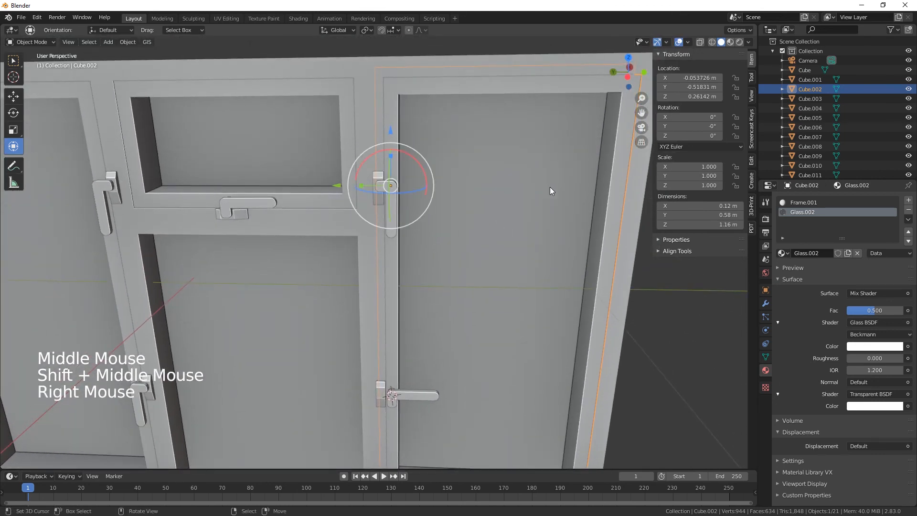
{"action": "left_click", "coordinate": [127, 42]}
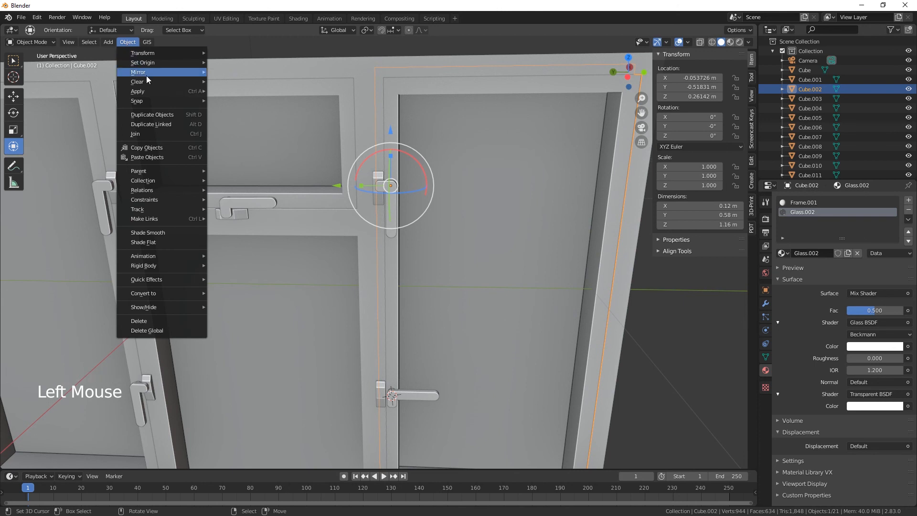
{"action": "mouse_move", "coordinate": [171, 61]}
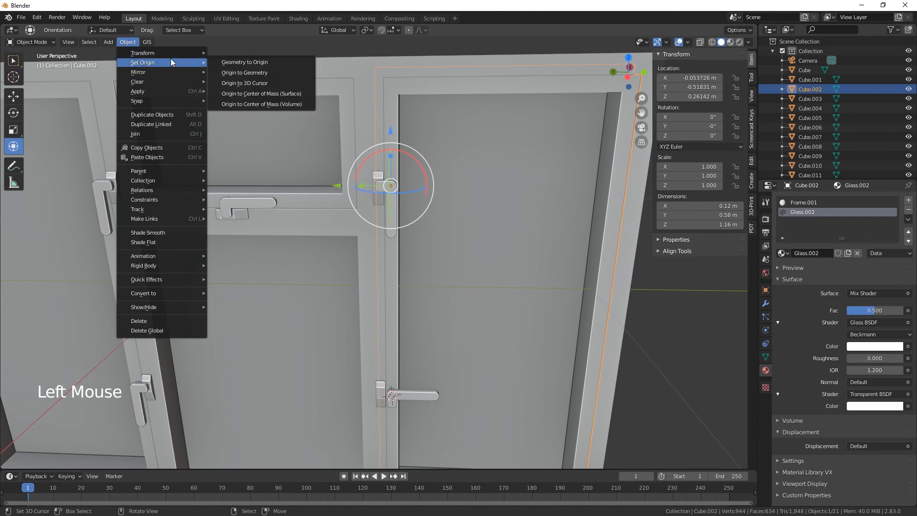
{"action": "left_click", "coordinate": [236, 73]}
- Place the 3D cursor on the head of the right panel's upper handle
{"action": "right_click", "coordinate": [390, 188]}
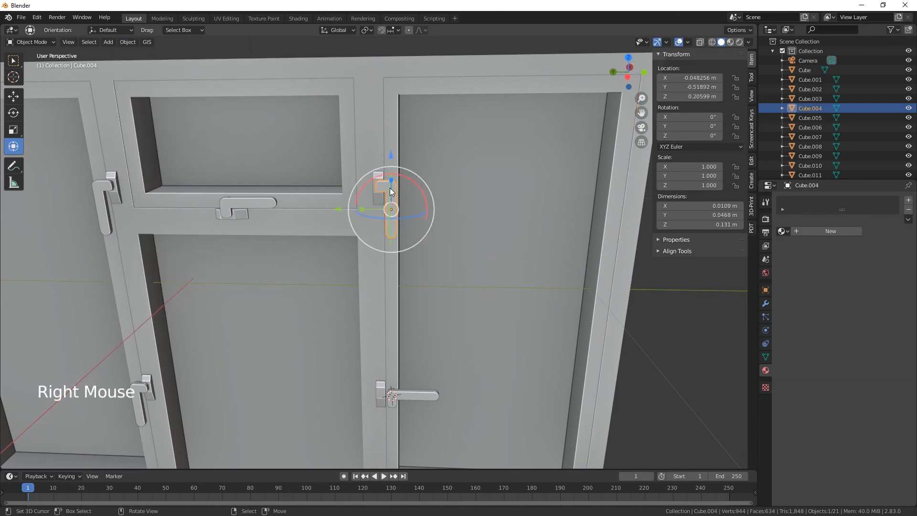
{"action": "right_click", "coordinate": [448, 191]}
{"action": "left_click", "coordinate": [389, 185]}
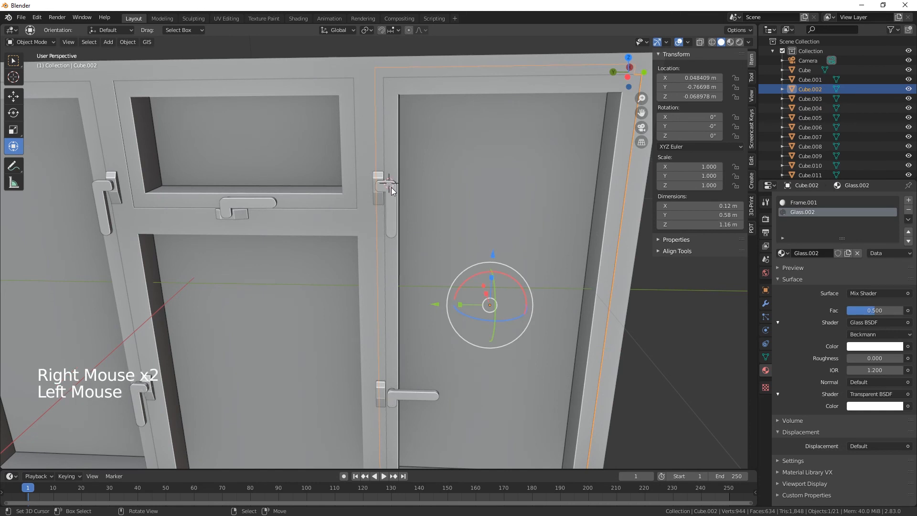
{"action": "left_click", "coordinate": [391, 187]}
- Set the upper handle's origin to the 3D cursor and rotate the handle -92.5° about the global X axis
{"action": "right_click", "coordinate": [391, 201]}
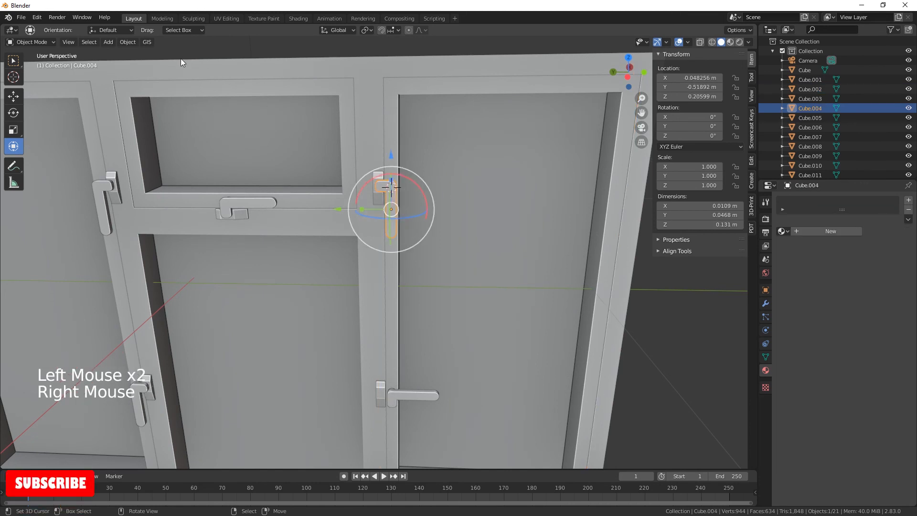
{"action": "left_click", "coordinate": [128, 42]}
{"action": "mouse_move", "coordinate": [152, 64]}
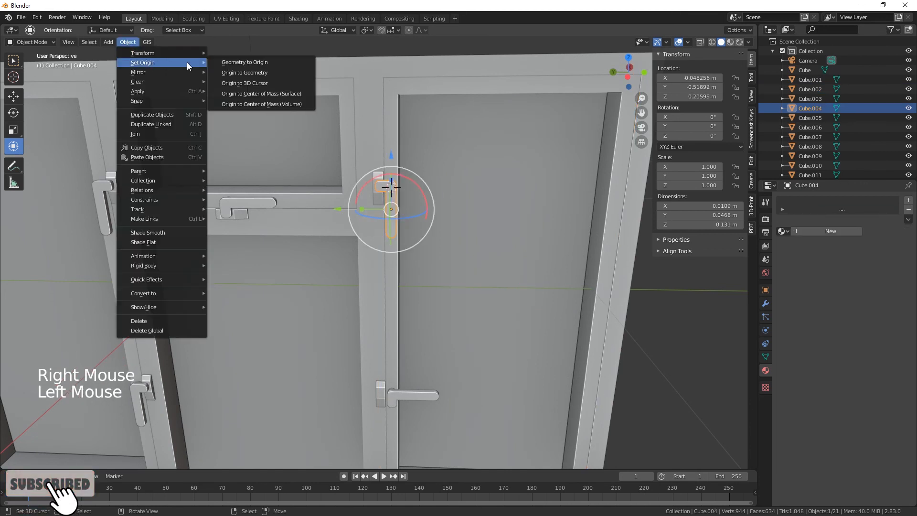
{"action": "left_click", "coordinate": [242, 84]}
{"action": "left_click_drag", "start_coordinate": [409, 161], "coordinate": [319, 139]}
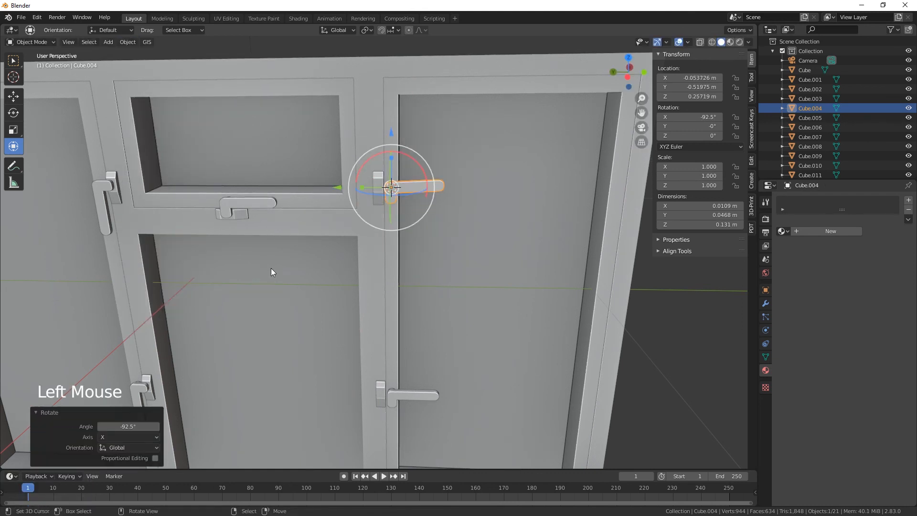
- Place the 3D cursor on the right opening panel's outer vertical edge and set the panel's origin to the cursor
{"action": "middle_click_drag", "start_coordinate": [421, 267], "coordinate": [305, 234]}
{"action": "right_click", "coordinate": [462, 257]}
{"action": "left_click", "coordinate": [305, 227]}
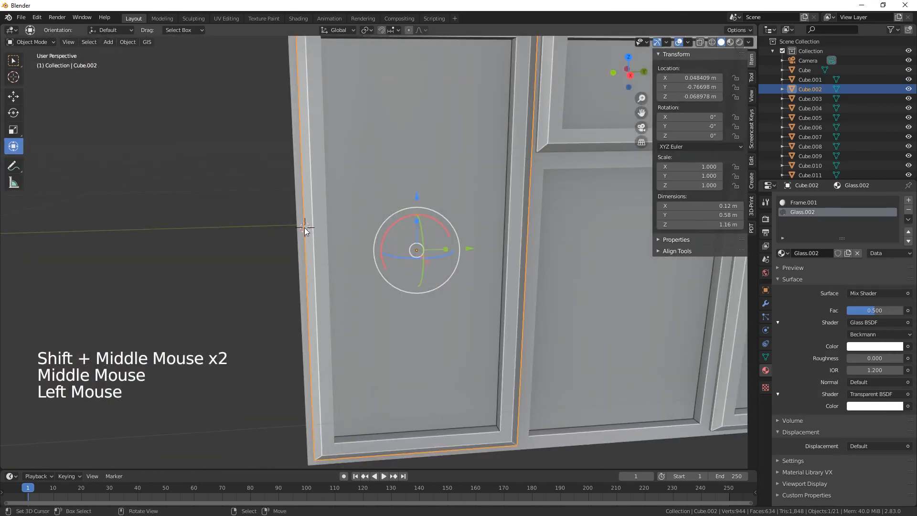
{"action": "left_click", "coordinate": [136, 43]}
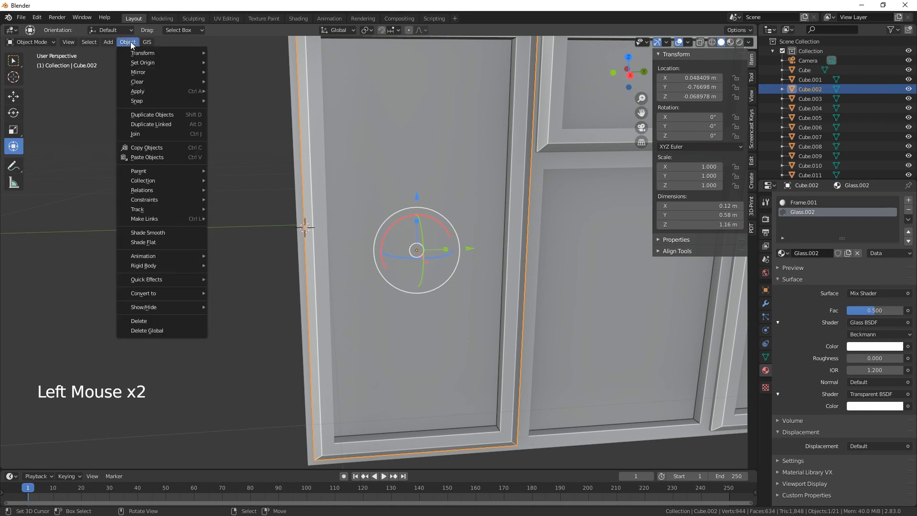
{"action": "left_click", "coordinate": [125, 42]}
{"action": "left_click_drag", "start_coordinate": [134, 54], "coordinate": [130, 44]}
{"action": "left_click", "coordinate": [129, 43]}
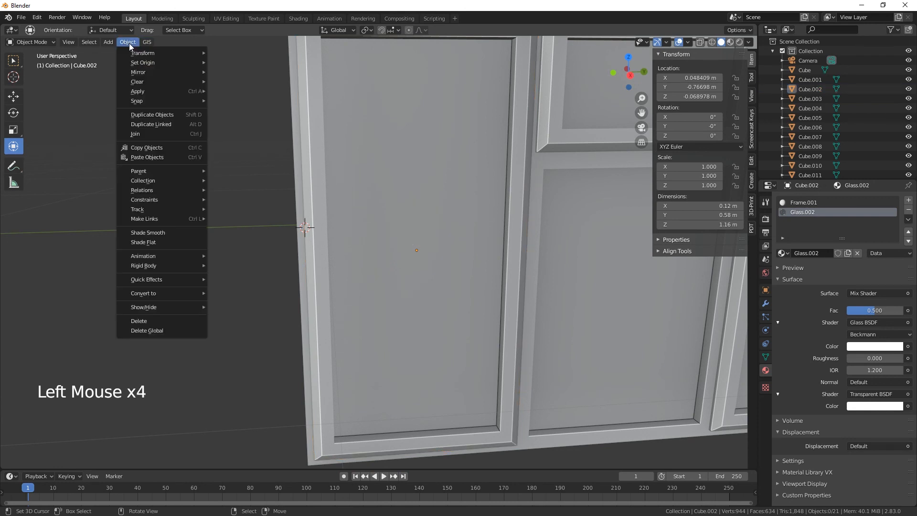
{"action": "right_click", "coordinate": [354, 200]}
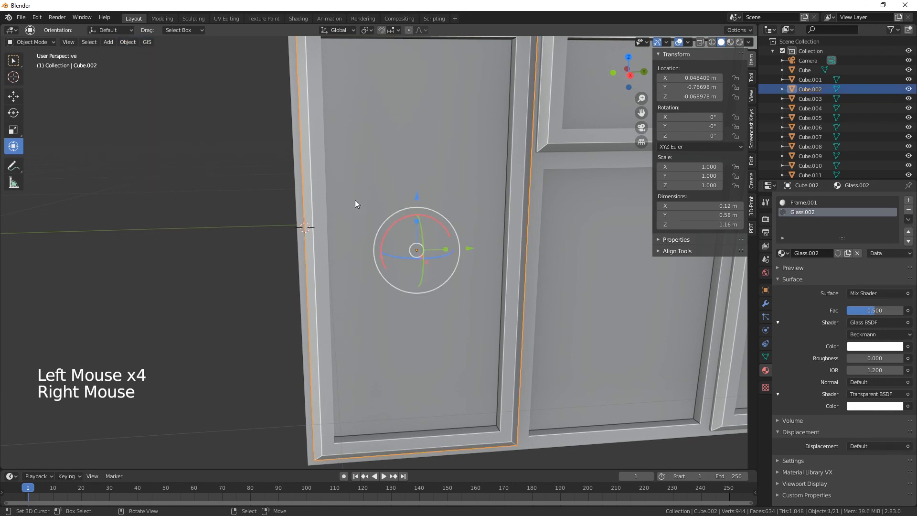
{"action": "left_click", "coordinate": [132, 43]}
{"action": "mouse_move", "coordinate": [156, 63]}
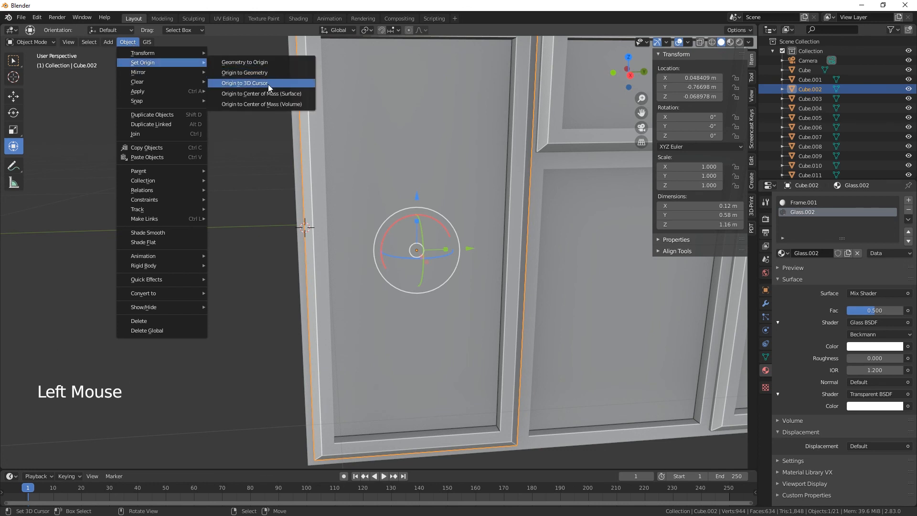
{"action": "left_click", "coordinate": [268, 84]}
- Select the right opening panel with its two handles and their cylinders, and set all their origins to the 3D cursor
{"action": "scroll", "coordinate": [420, 298], "scroll_direction": "down", "scroll_amount": 5}
{"action": "middle_click_drag", "start_coordinate": [419, 299], "coordinate": [447, 308]}
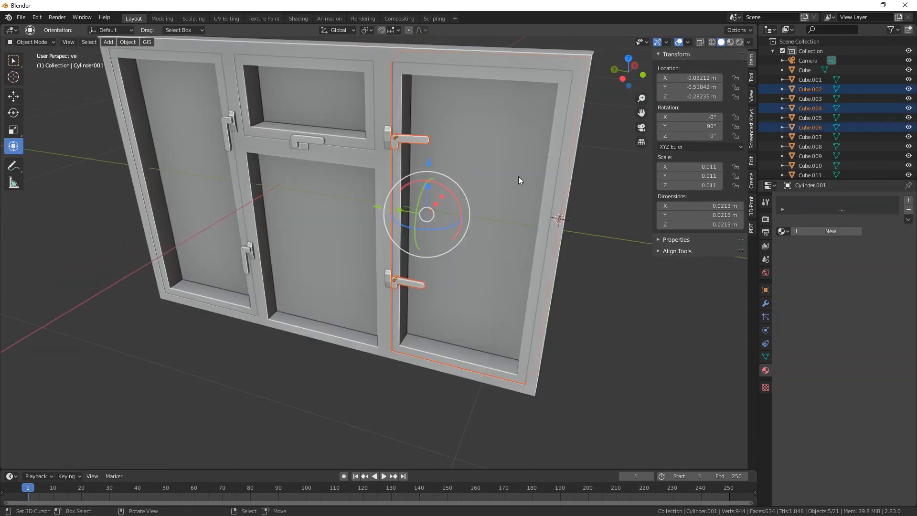
{"action": "middle_click_drag", "start_coordinate": [546, 236], "coordinate": [233, 245]}
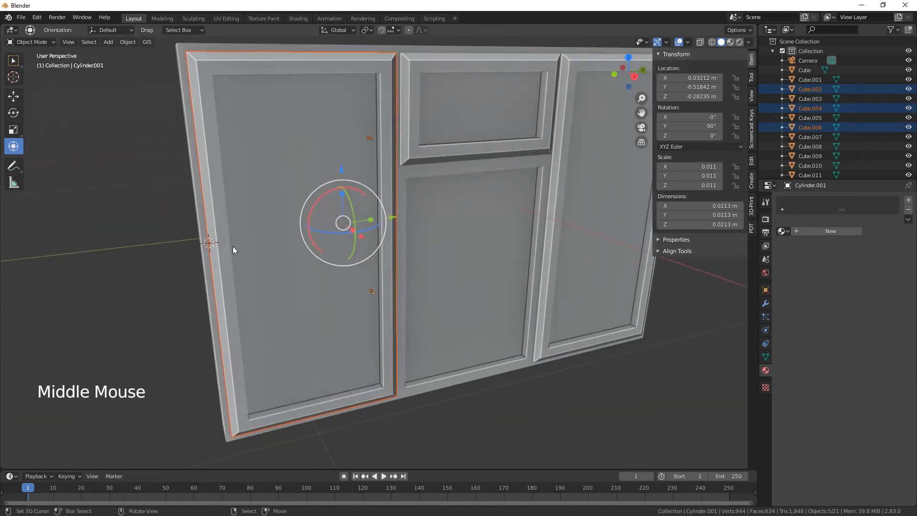
{"action": "left_click", "coordinate": [126, 42]}
{"action": "mouse_move", "coordinate": [143, 64]}
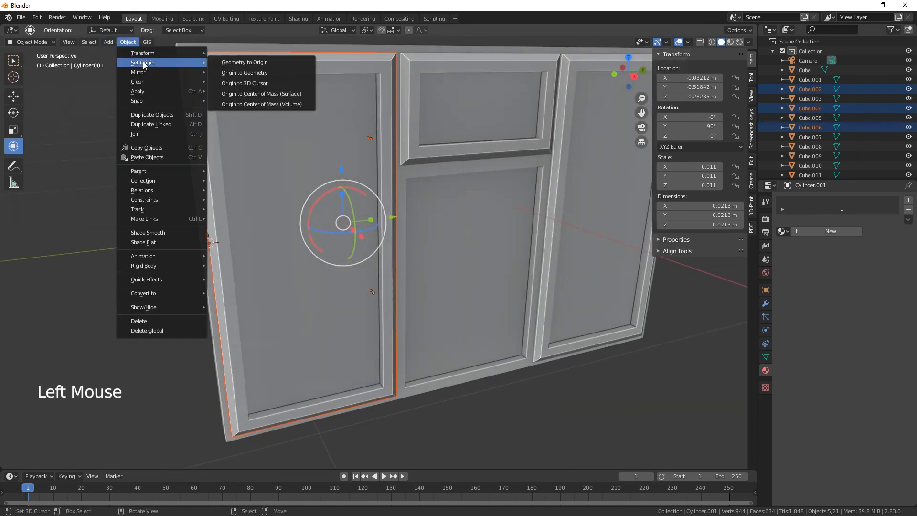
{"action": "left_click", "coordinate": [238, 82]}
- Swing the right opening panel and its handle parts open by rotating them -30.1° about the global Z axis
{"action": "middle_click_drag", "start_coordinate": [296, 201], "coordinate": [275, 301]}
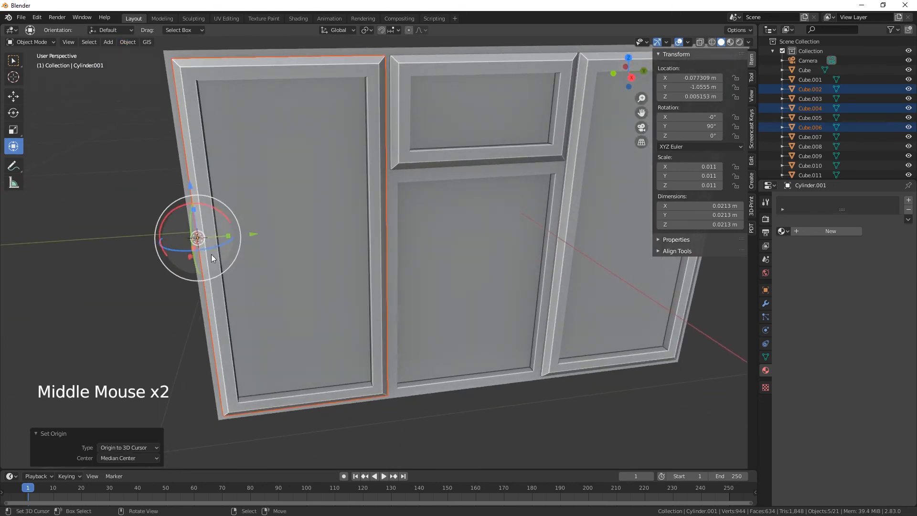
{"action": "mouse_move", "coordinate": [213, 247]}
{"action": "left_mouse_down"}
{"action": "mouse_move", "coordinate": [180, 248]}
{"action": "mouse_move", "coordinate": [202, 250]}
{"action": "left_mouse_up"}
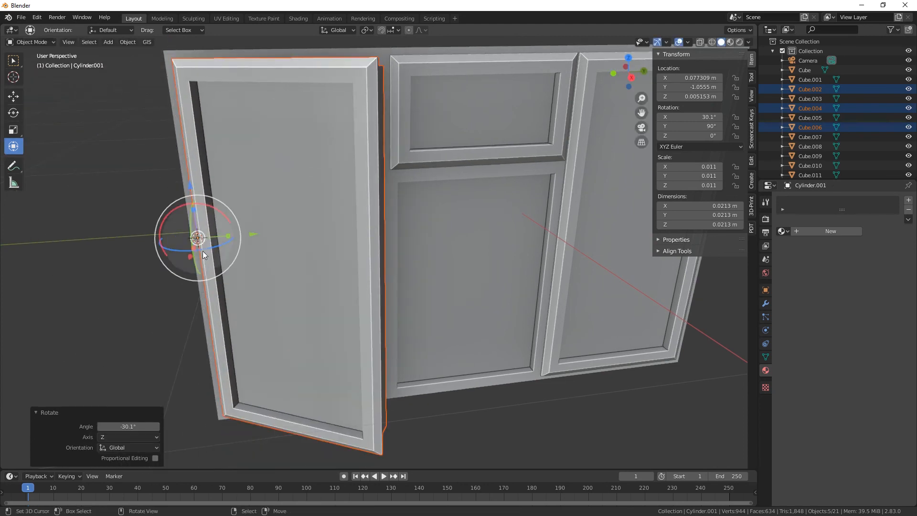
- Switch the viewport to rendered shading and view the whole window with its opened panel
{"action": "middle_click_drag", "start_coordinate": [203, 251], "coordinate": [337, 326]}
{"action": "scroll", "coordinate": [337, 325], "scroll_direction": "down", "scroll_amount": 1}
{"action": "scroll", "coordinate": [338, 326], "scroll_direction": "up", "scroll_amount": 1}
{"action": "scroll", "coordinate": [338, 326], "scroll_direction": "down", "scroll_amount": 2}
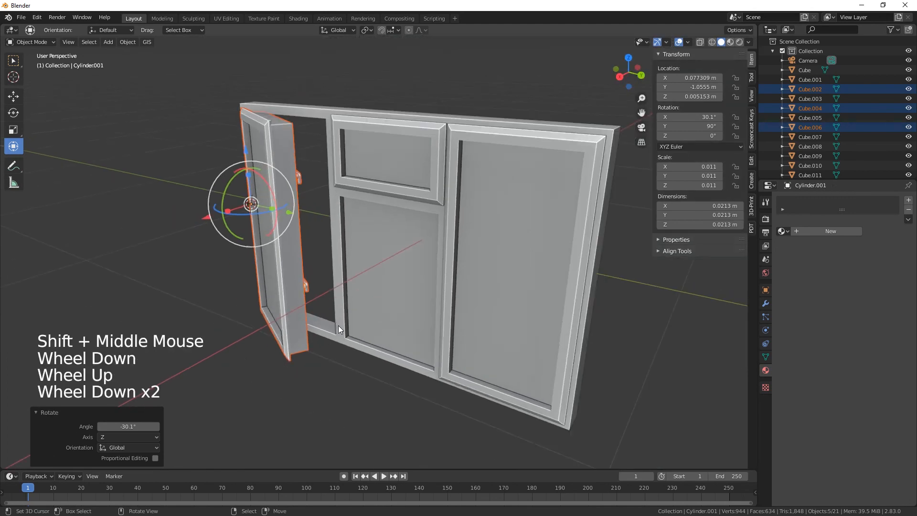
{"action": "left_click", "coordinate": [739, 42]}
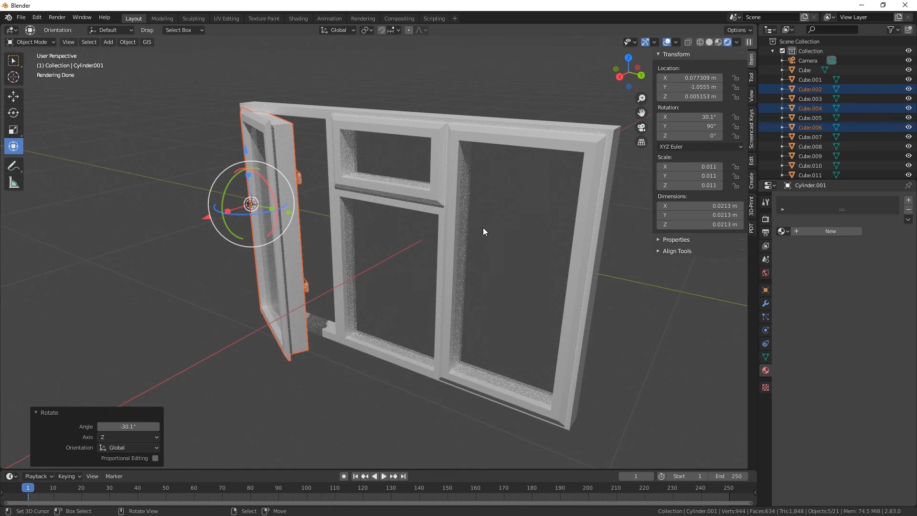
{"action": "mouse_move", "coordinate": [454, 241]}
{"action": "middle_mouse_down", "text": "shift"}
{"action": "mouse_move", "coordinate": [425, 231]}
{"action": "mouse_move", "coordinate": [377, 262]}
{"action": "mouse_move", "coordinate": [355, 262]}
{"action": "mouse_move", "coordinate": [388, 256]}
{"action": "middle_mouse_up", "text": "shift"}
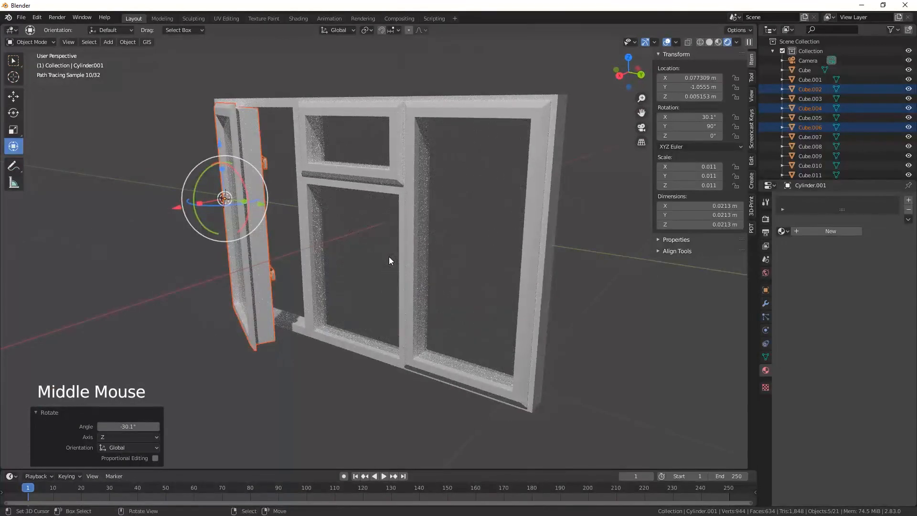